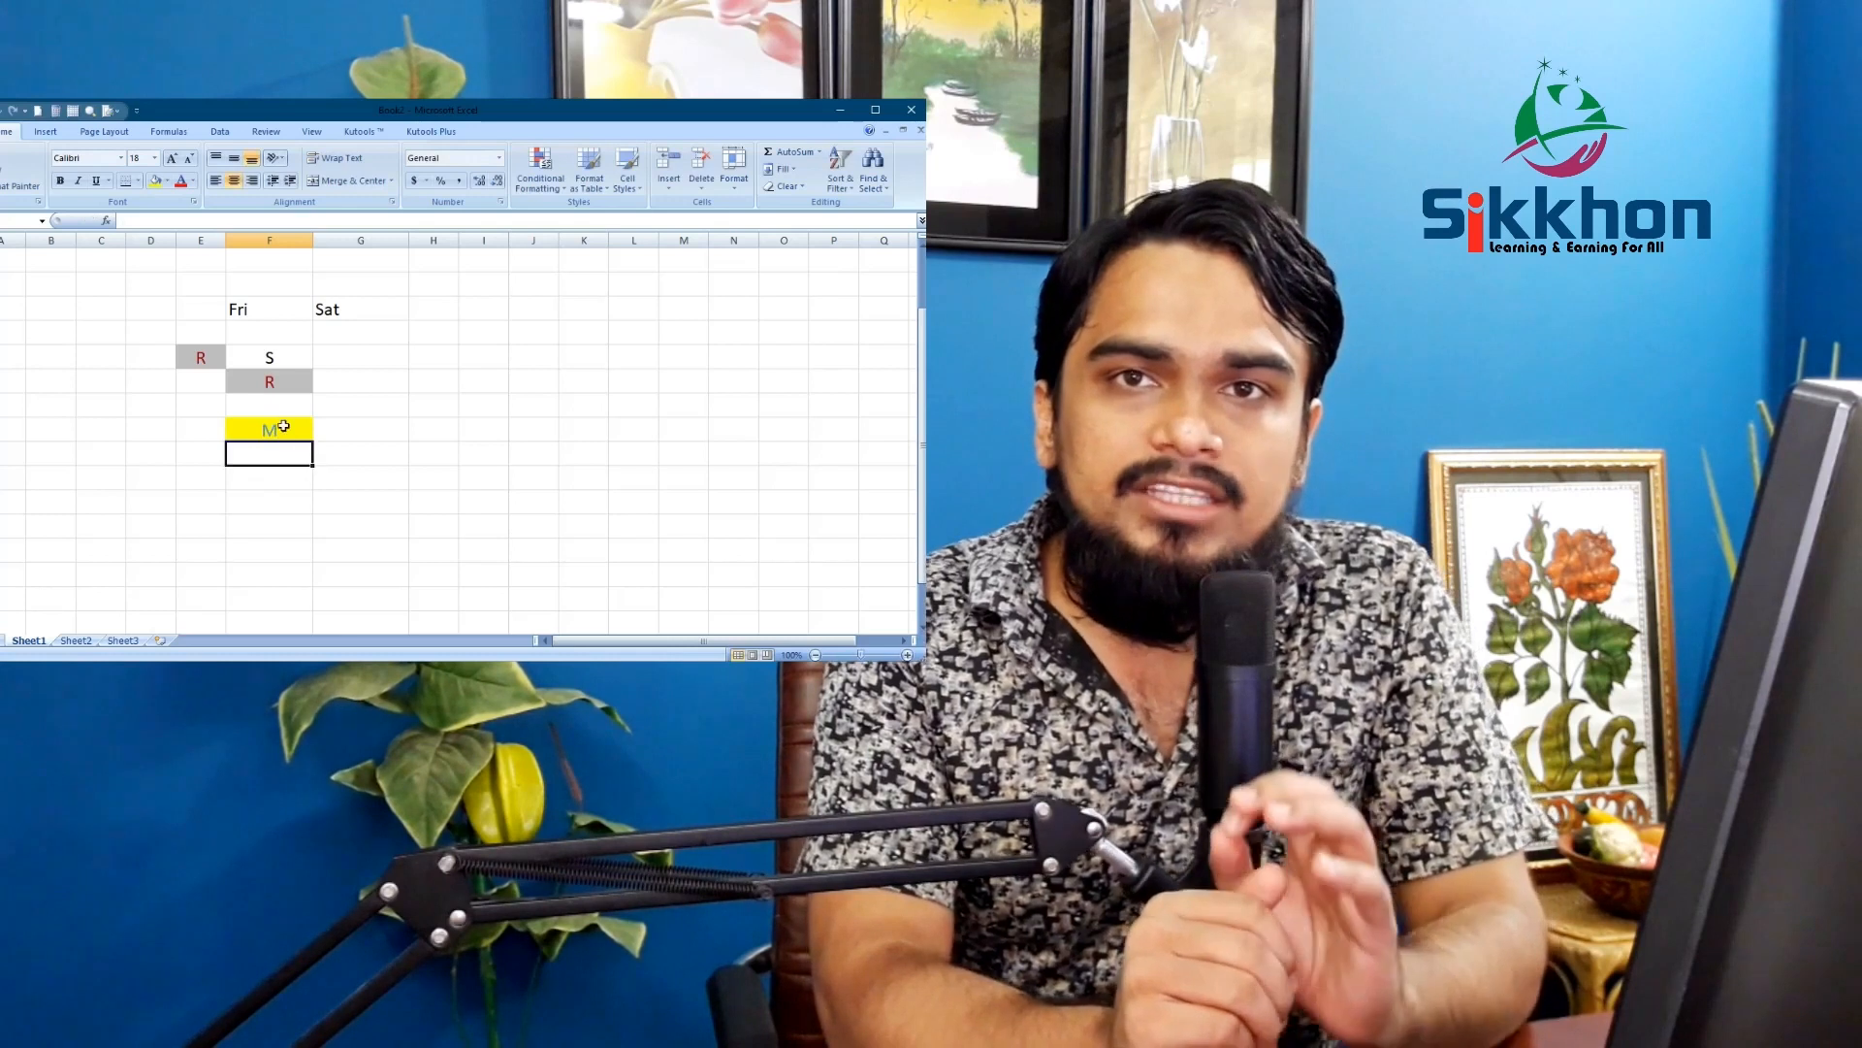
# Step: Enter N in the empty cell directly below the yellow M cell in column F
pyautogui.write('N')
pyautogui.press('Return')
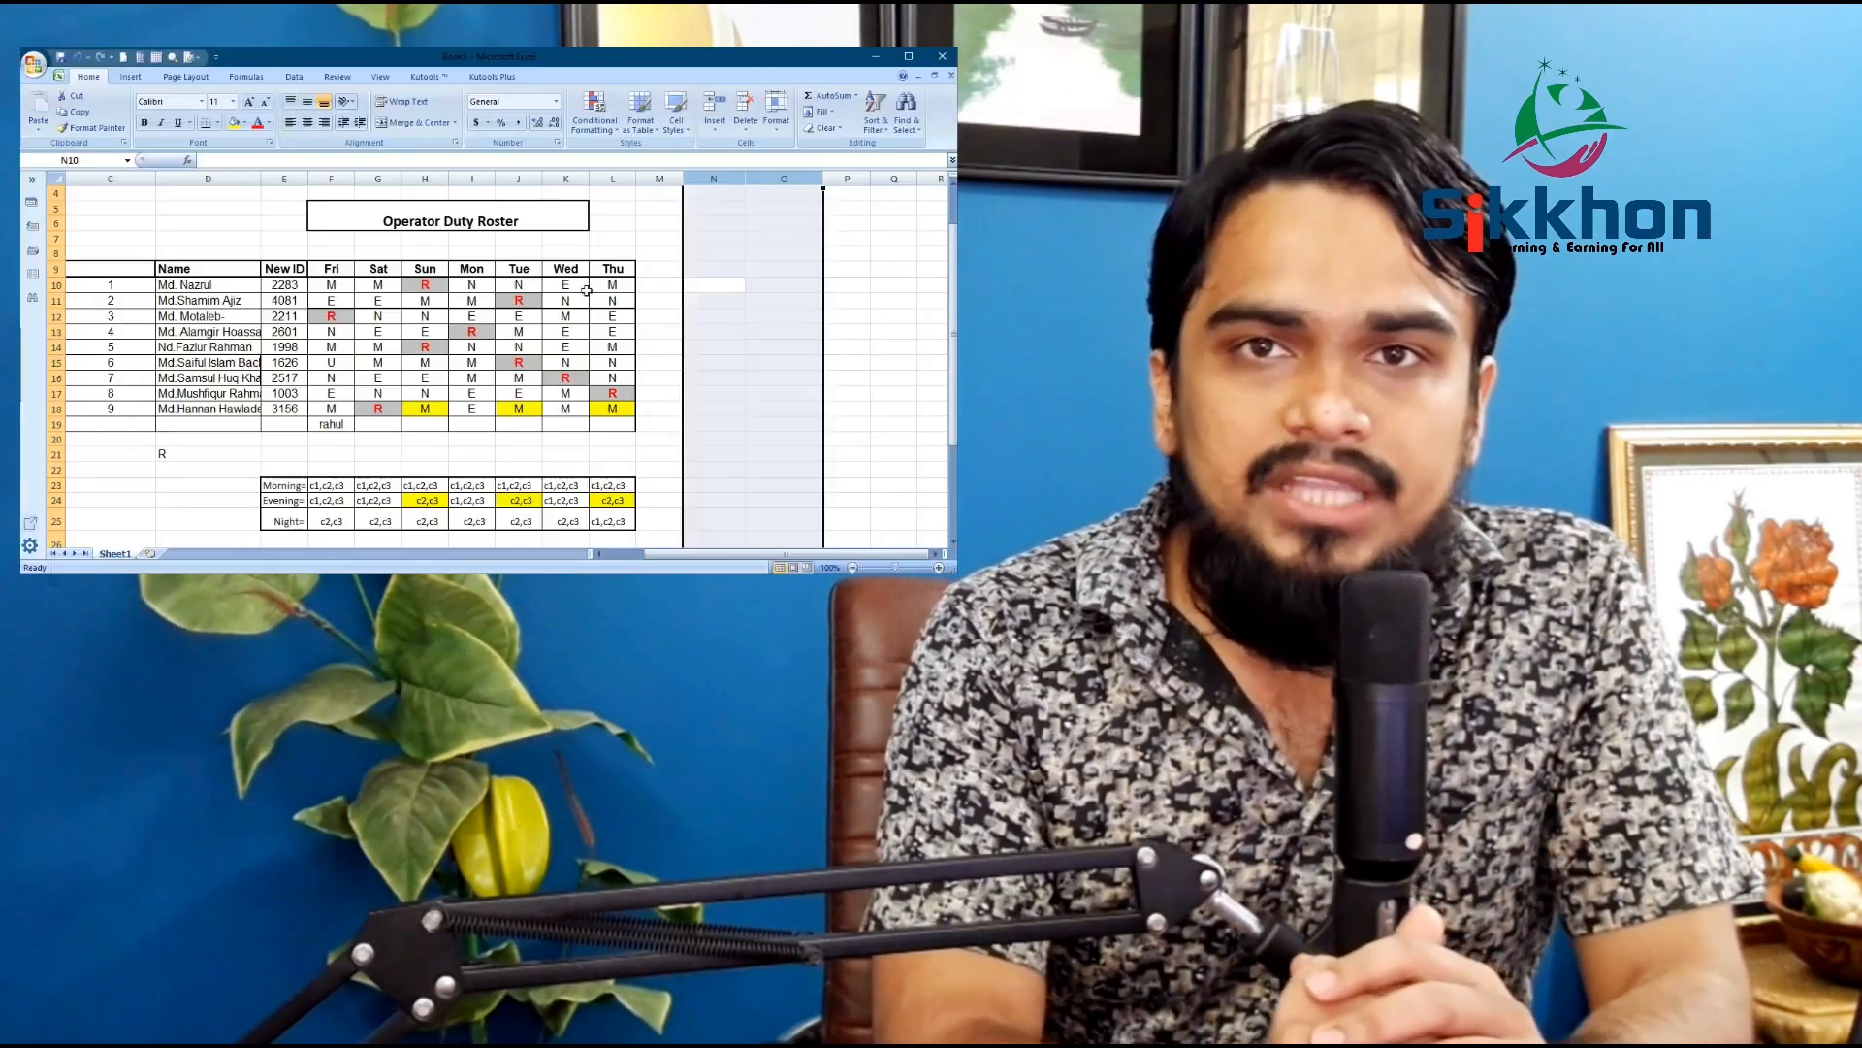
pyautogui.click(583, 291)
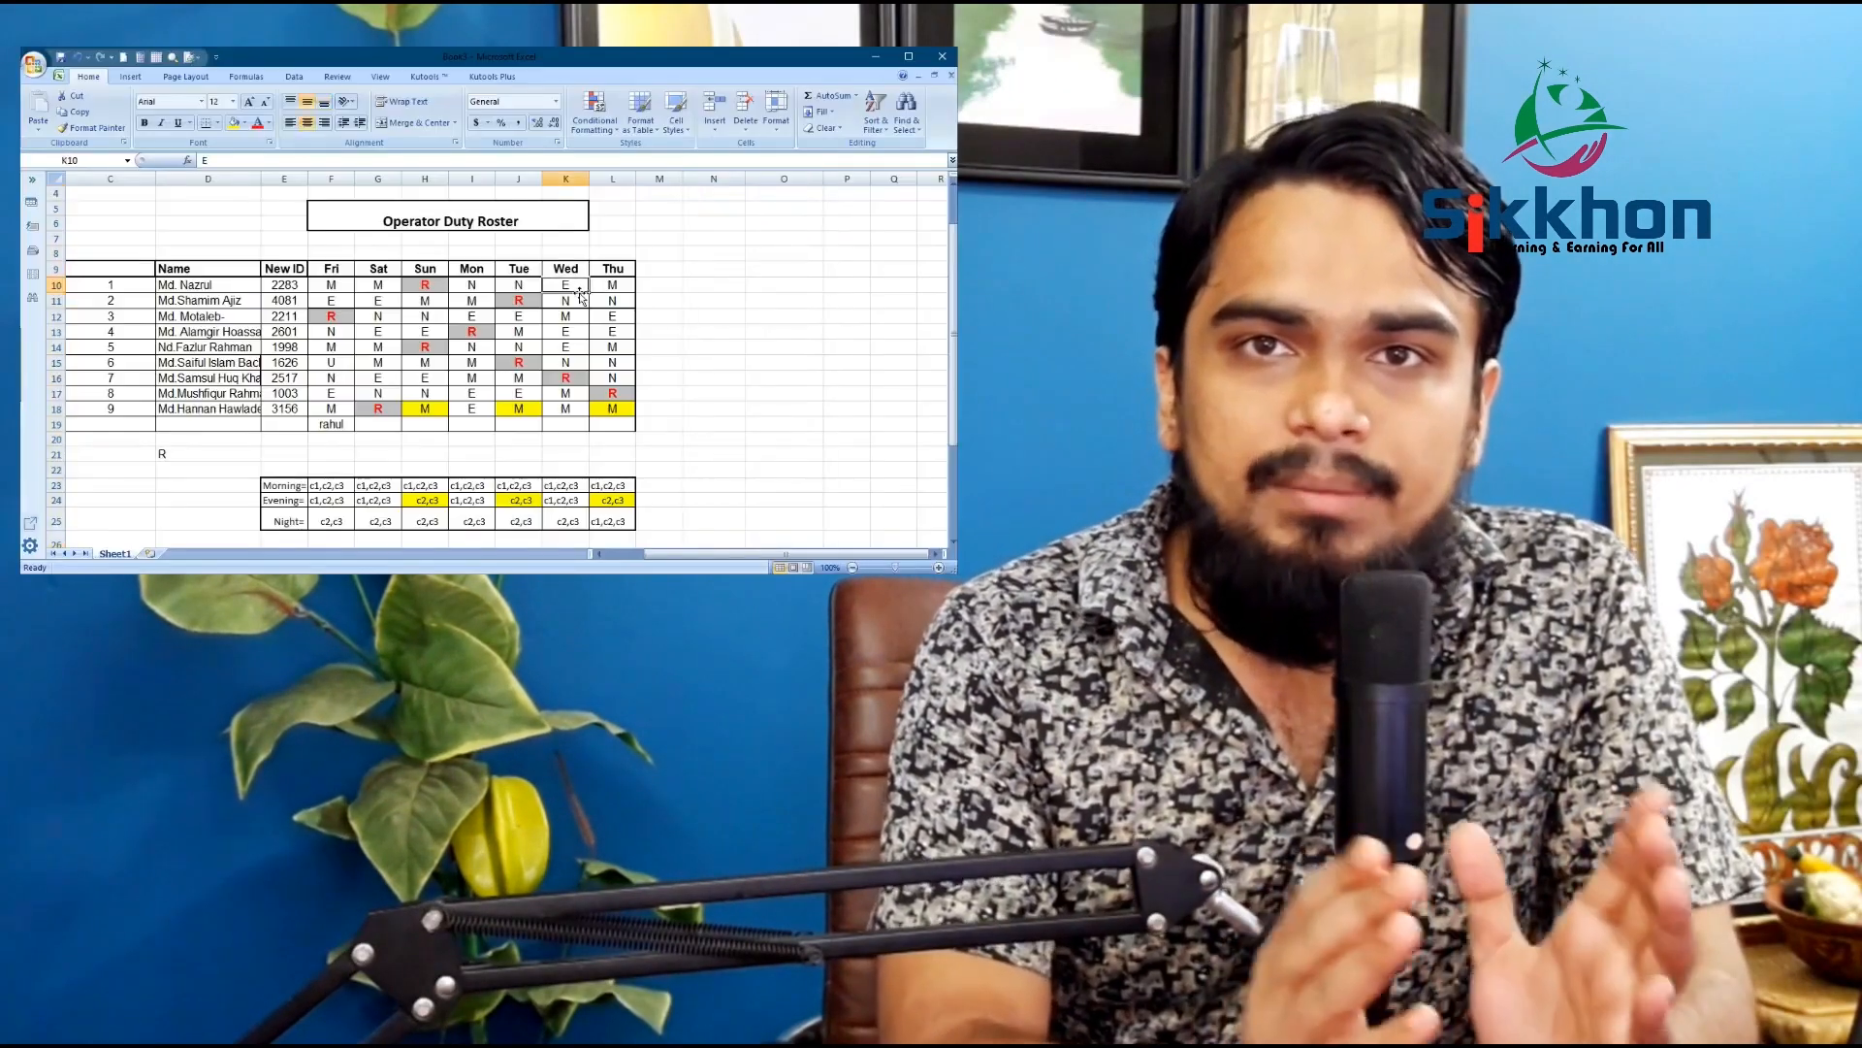
pyautogui.click(34, 65)
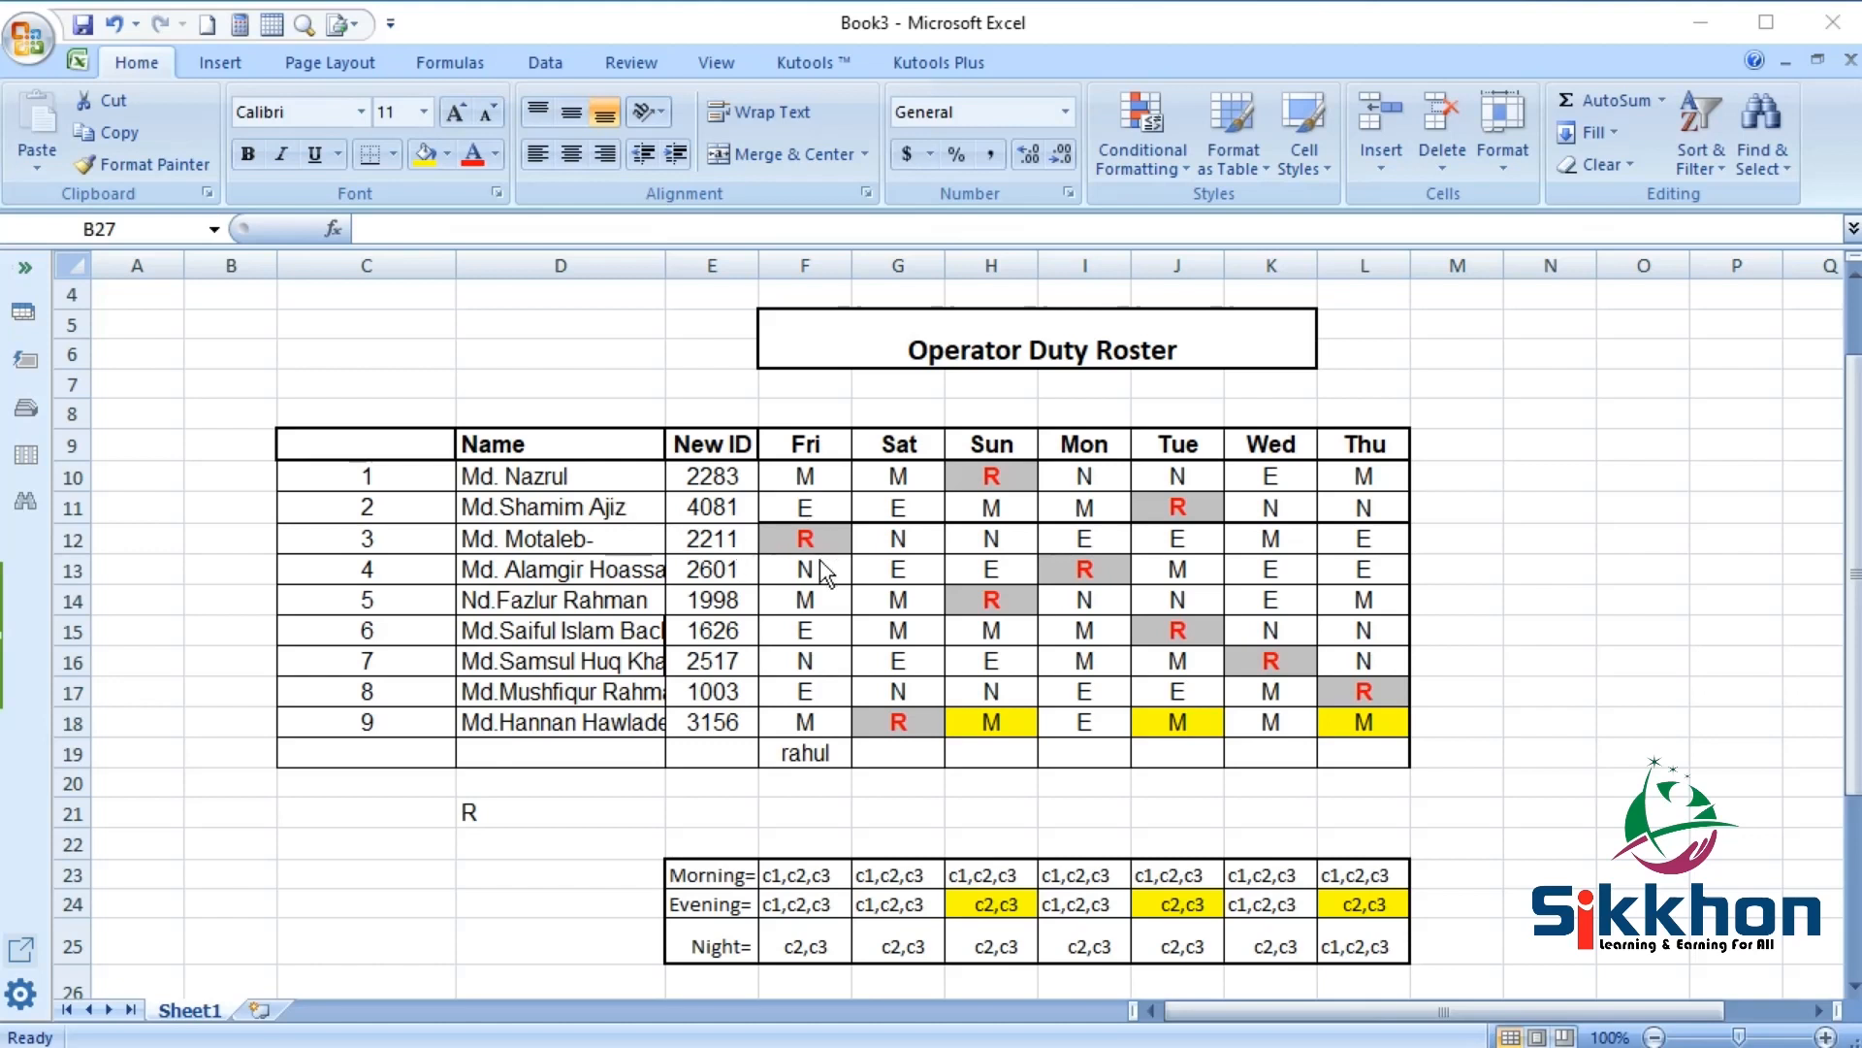
# Step: Change the Friday shift in cell F15 of the duty roster to R
pyautogui.doubleClick(813, 630)
pyautogui.doubleClick(811, 631)
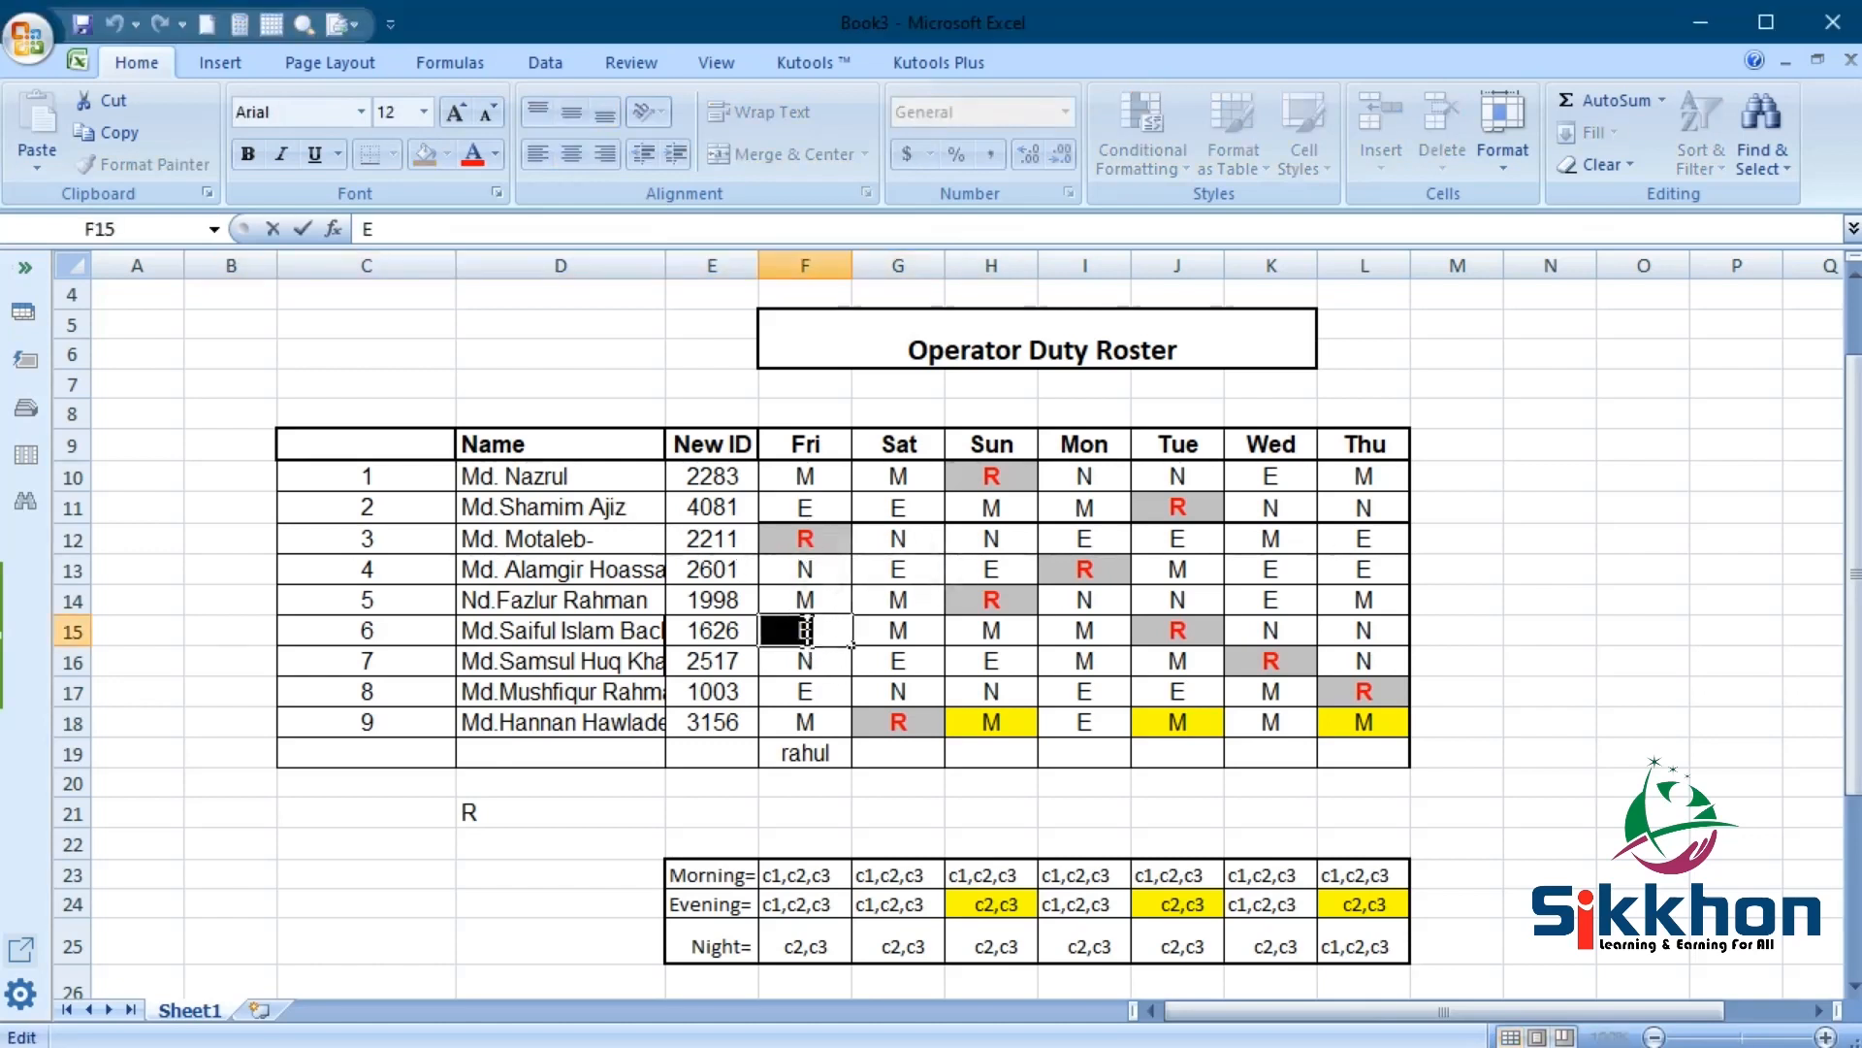
pyautogui.write('R')
pyautogui.press('Return')
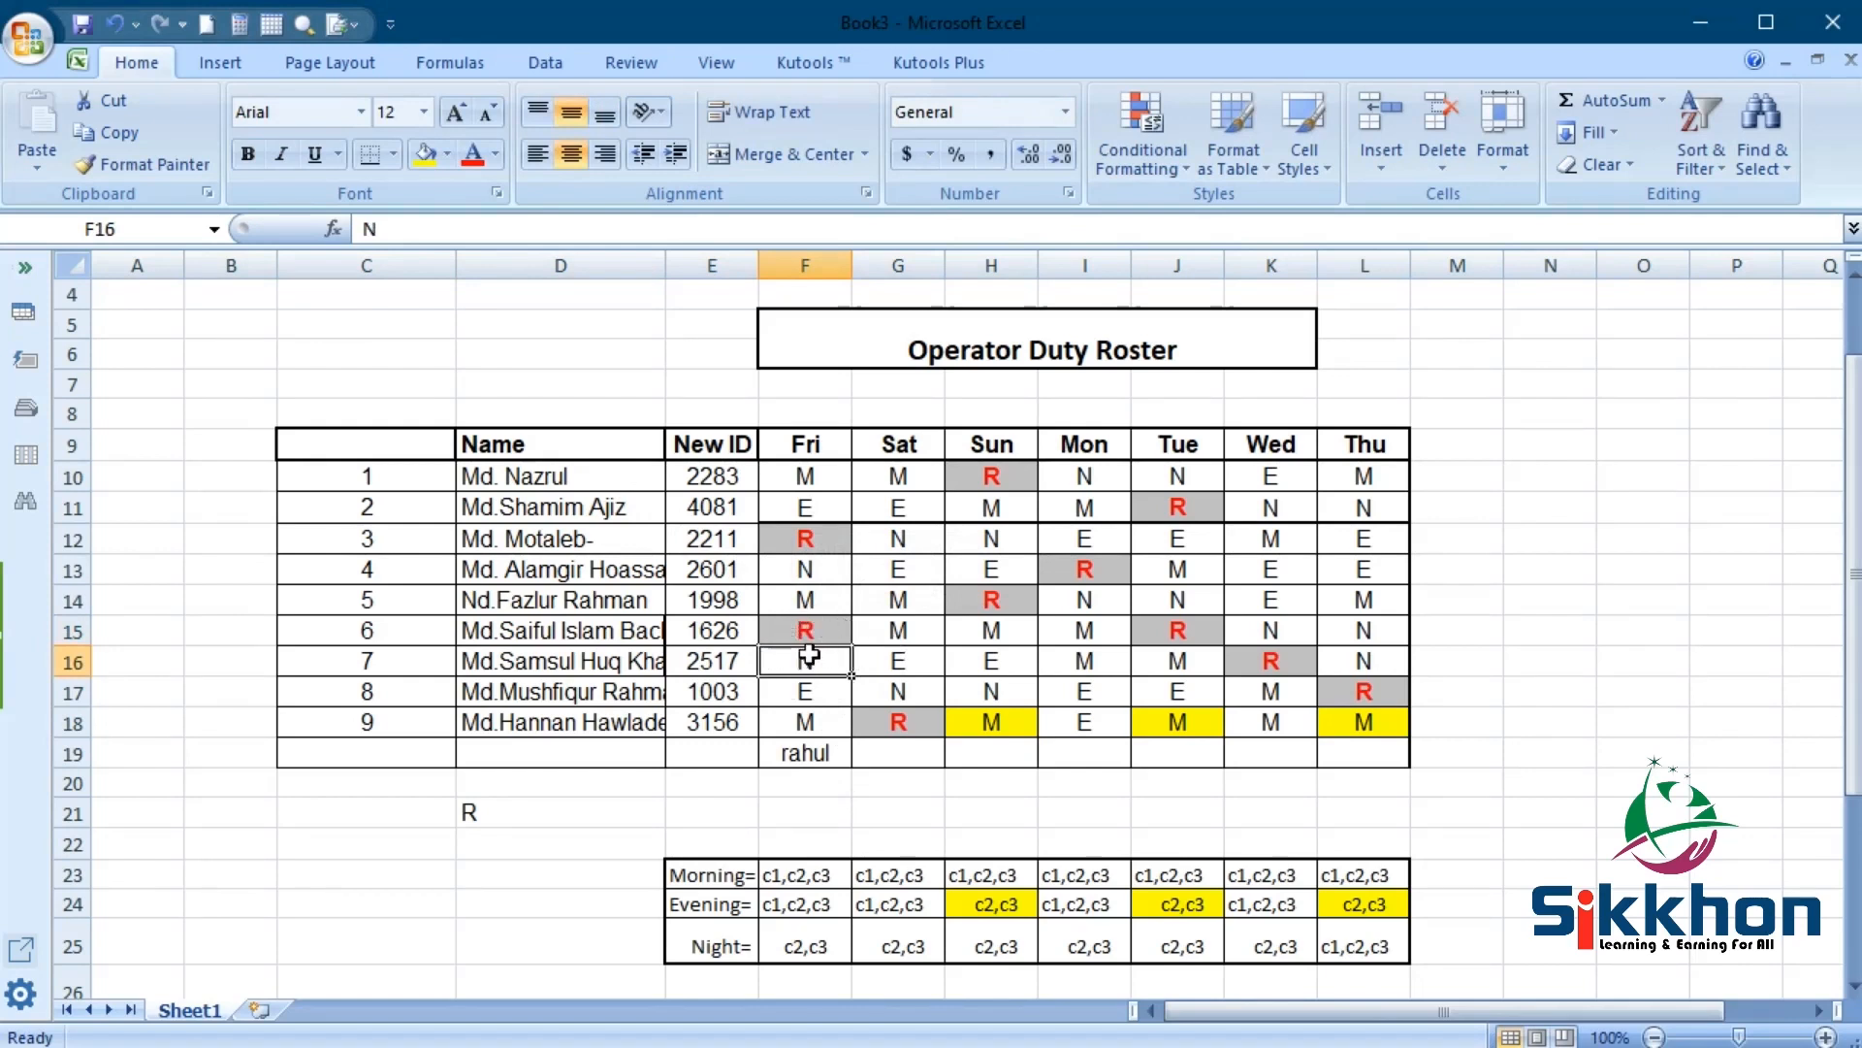
# Step: Replace the Friday shift in cell F15 of the duty roster with U
pyautogui.doubleClick(832, 631)
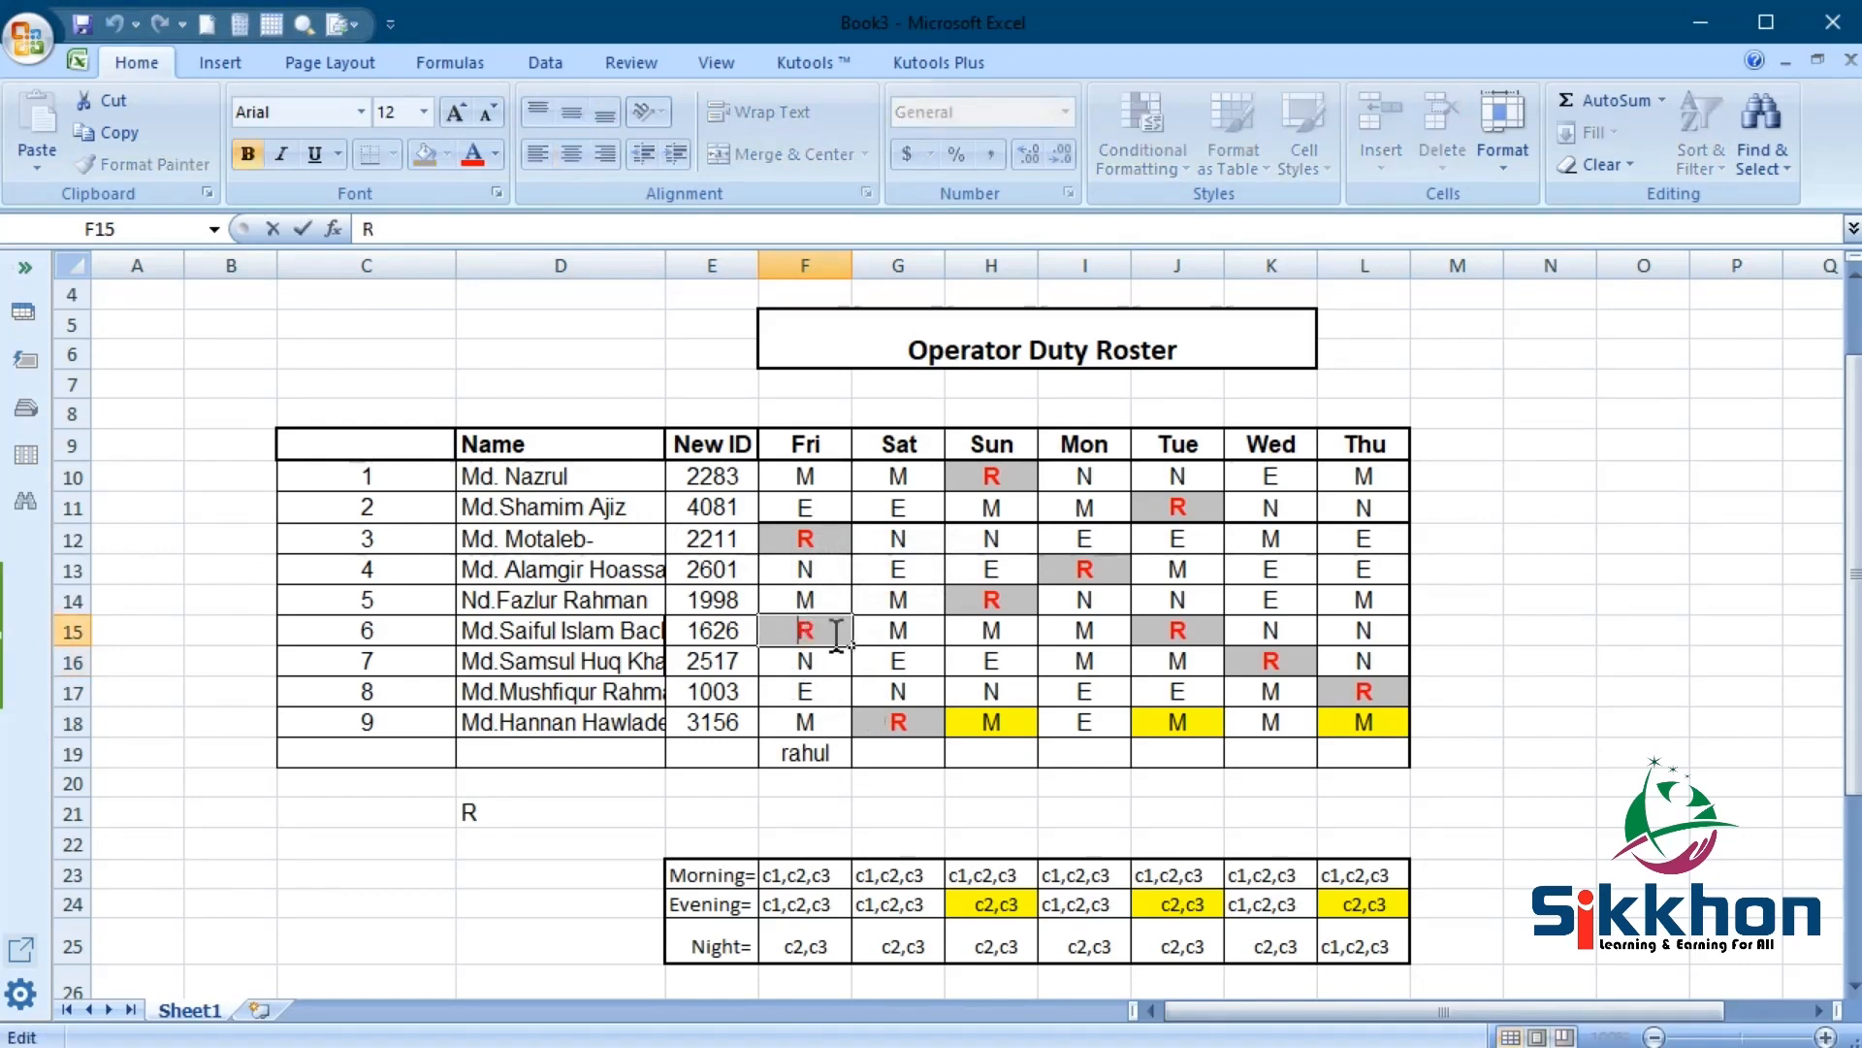
pyautogui.moveTo(786, 623); pyautogui.dragTo(820, 620)
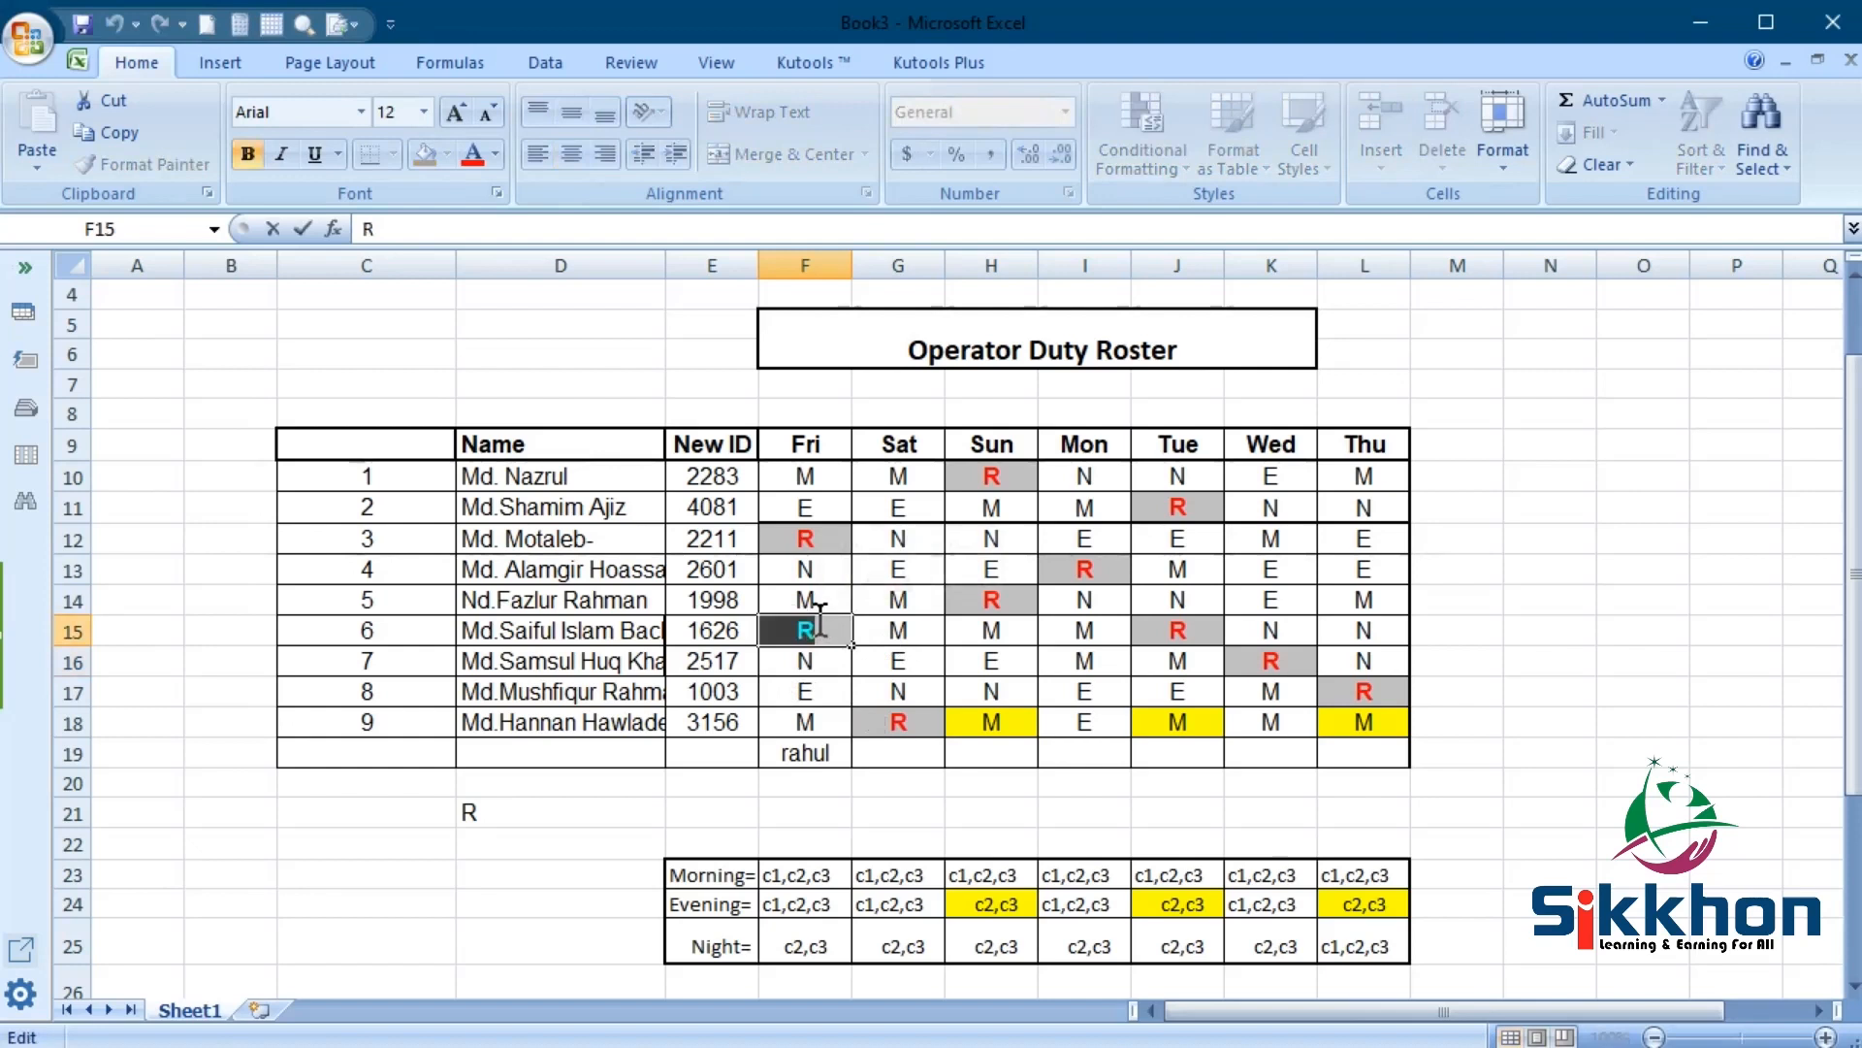
pyautogui.write('U')
pyautogui.press('Return')
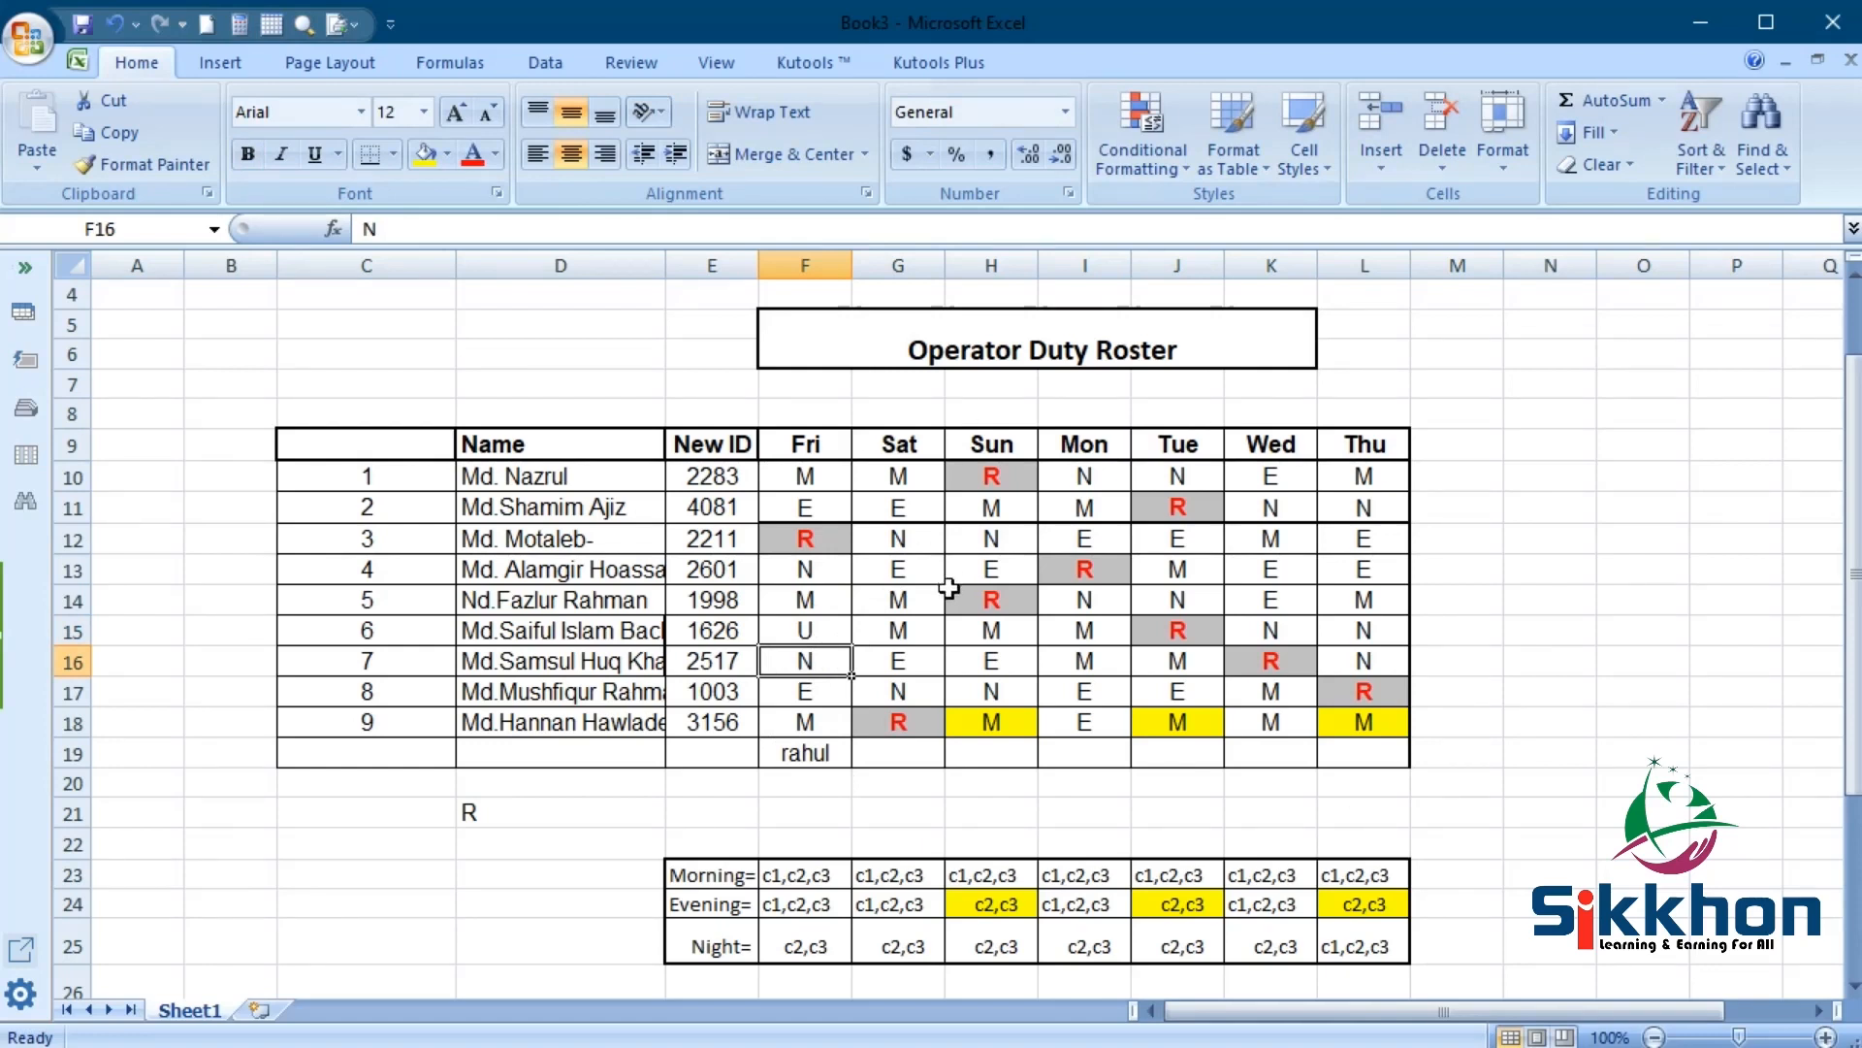
# Step: Create a new blank workbook
pyautogui.hscroll(2, 1359, 507)
pyautogui.click(1084, 472)
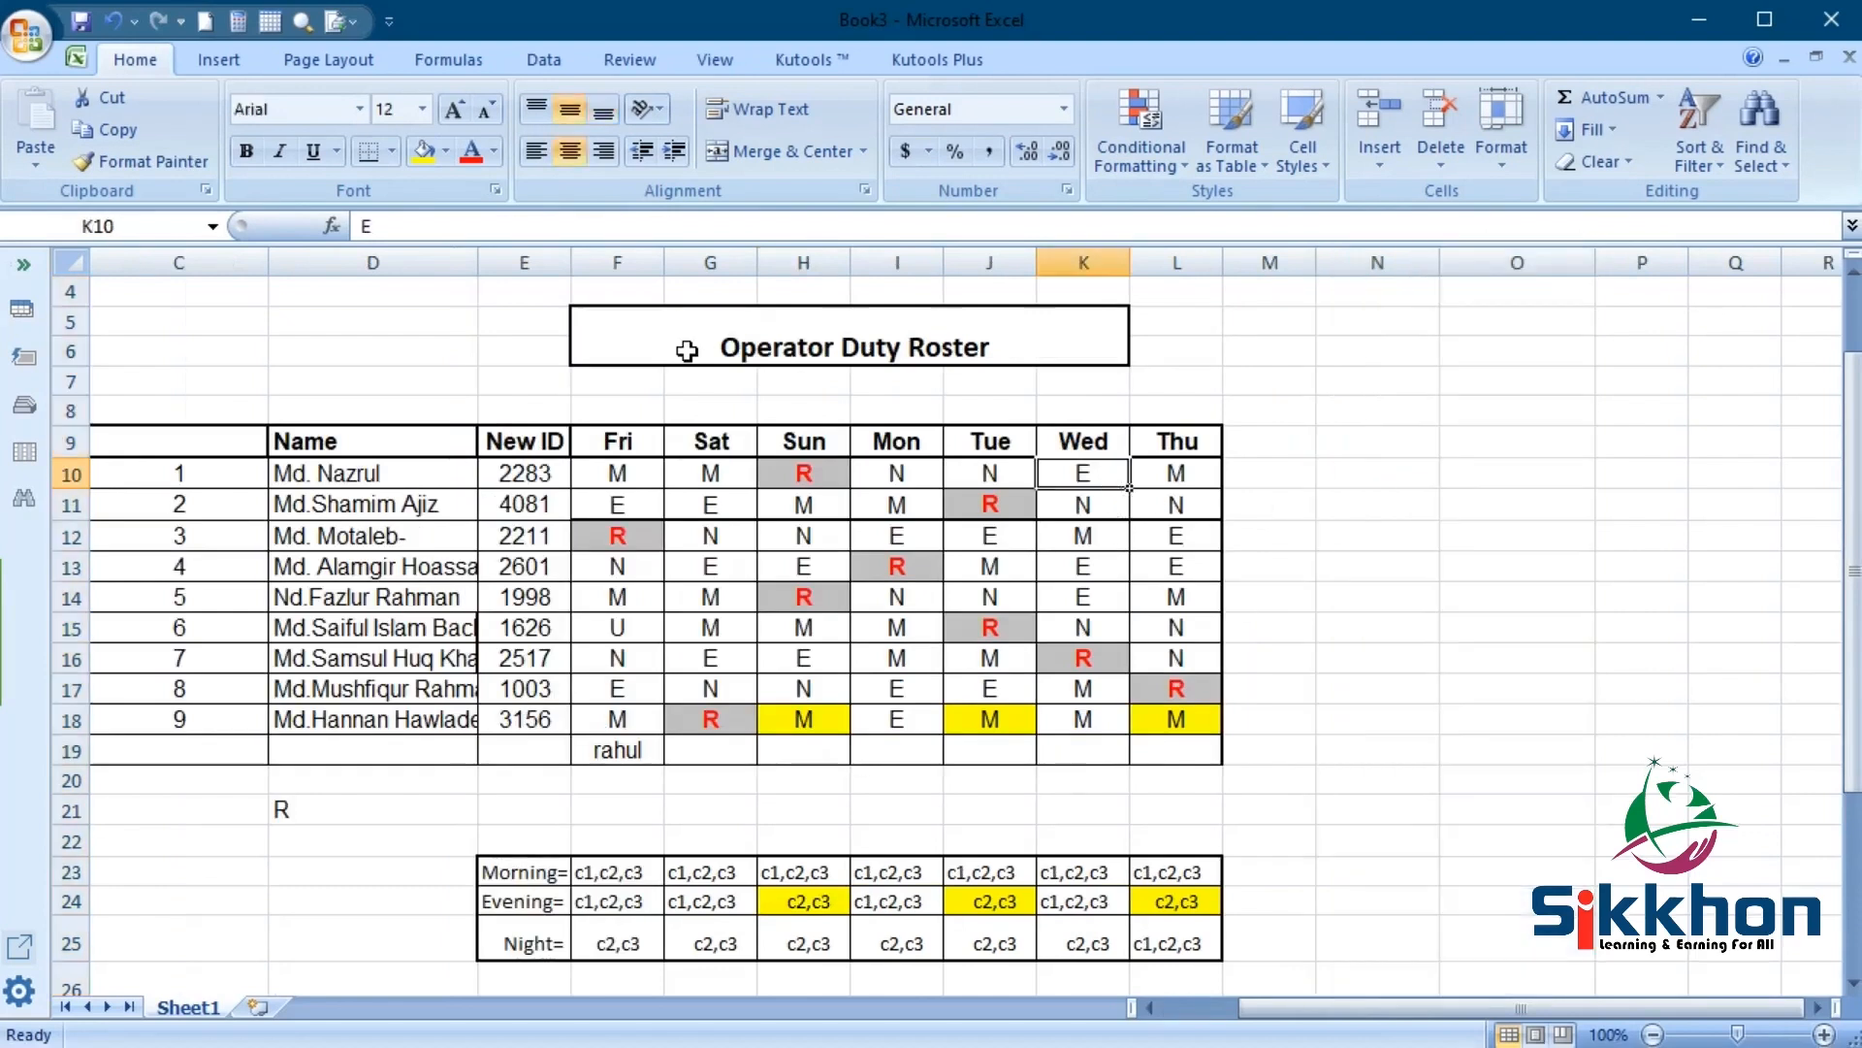
pyautogui.click(26, 34)
pyautogui.click(72, 97)
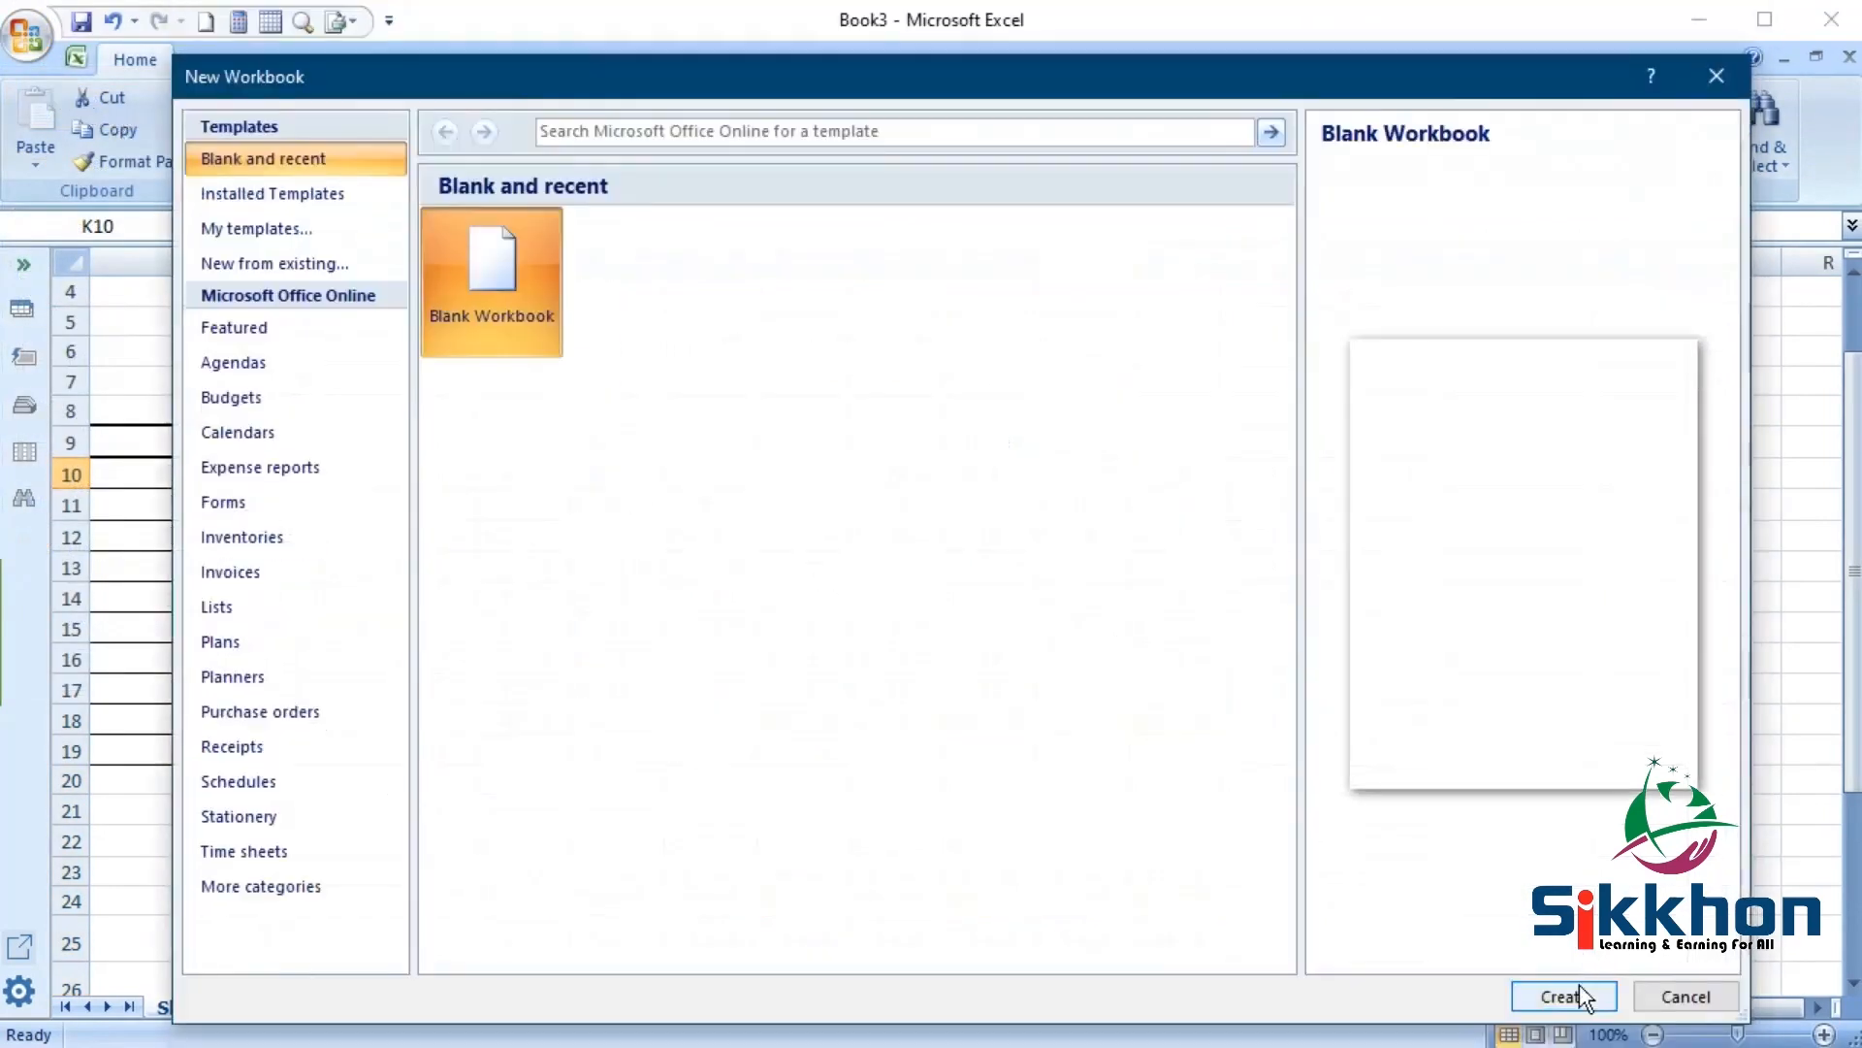
pyautogui.click(1474, 998)
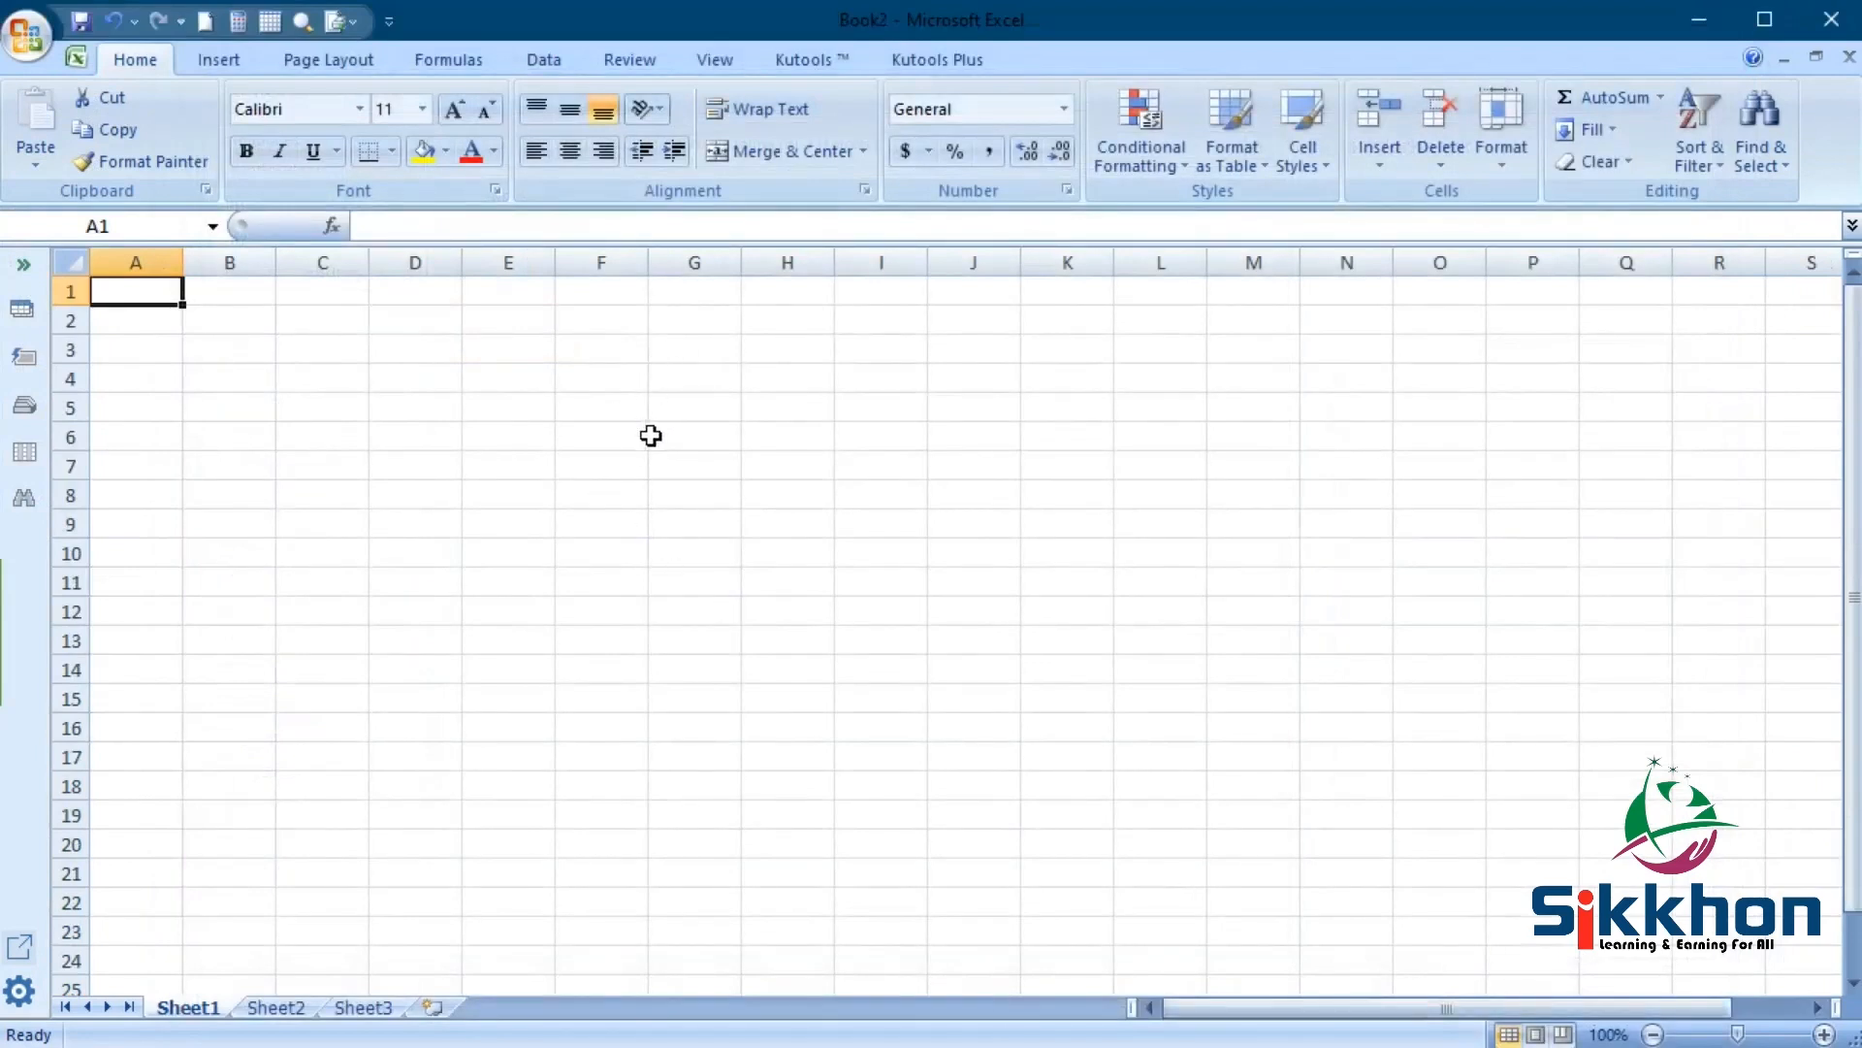
# Step: Widen columns F and G slightly and enter the day headings Fri in F6 and Sat in G6
pyautogui.click(601, 439)
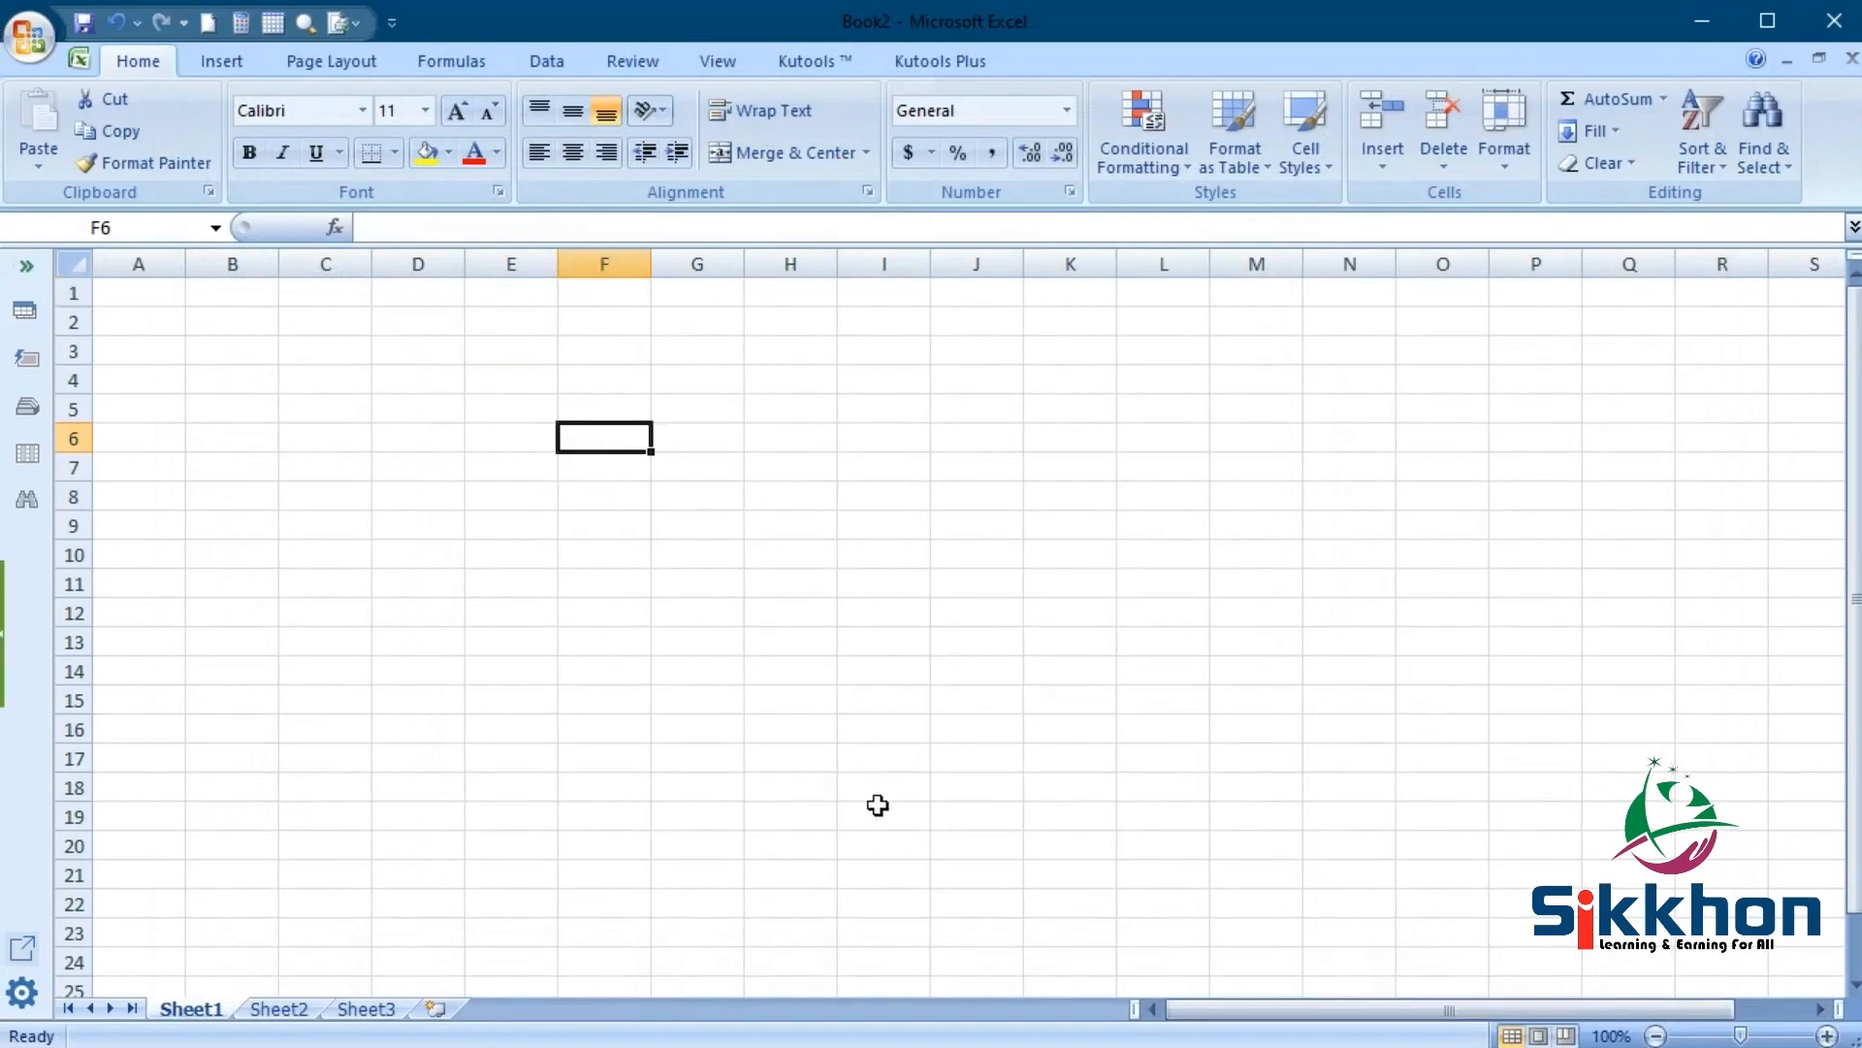
pyautogui.moveTo(651, 262); pyautogui.dragTo(817, 261)
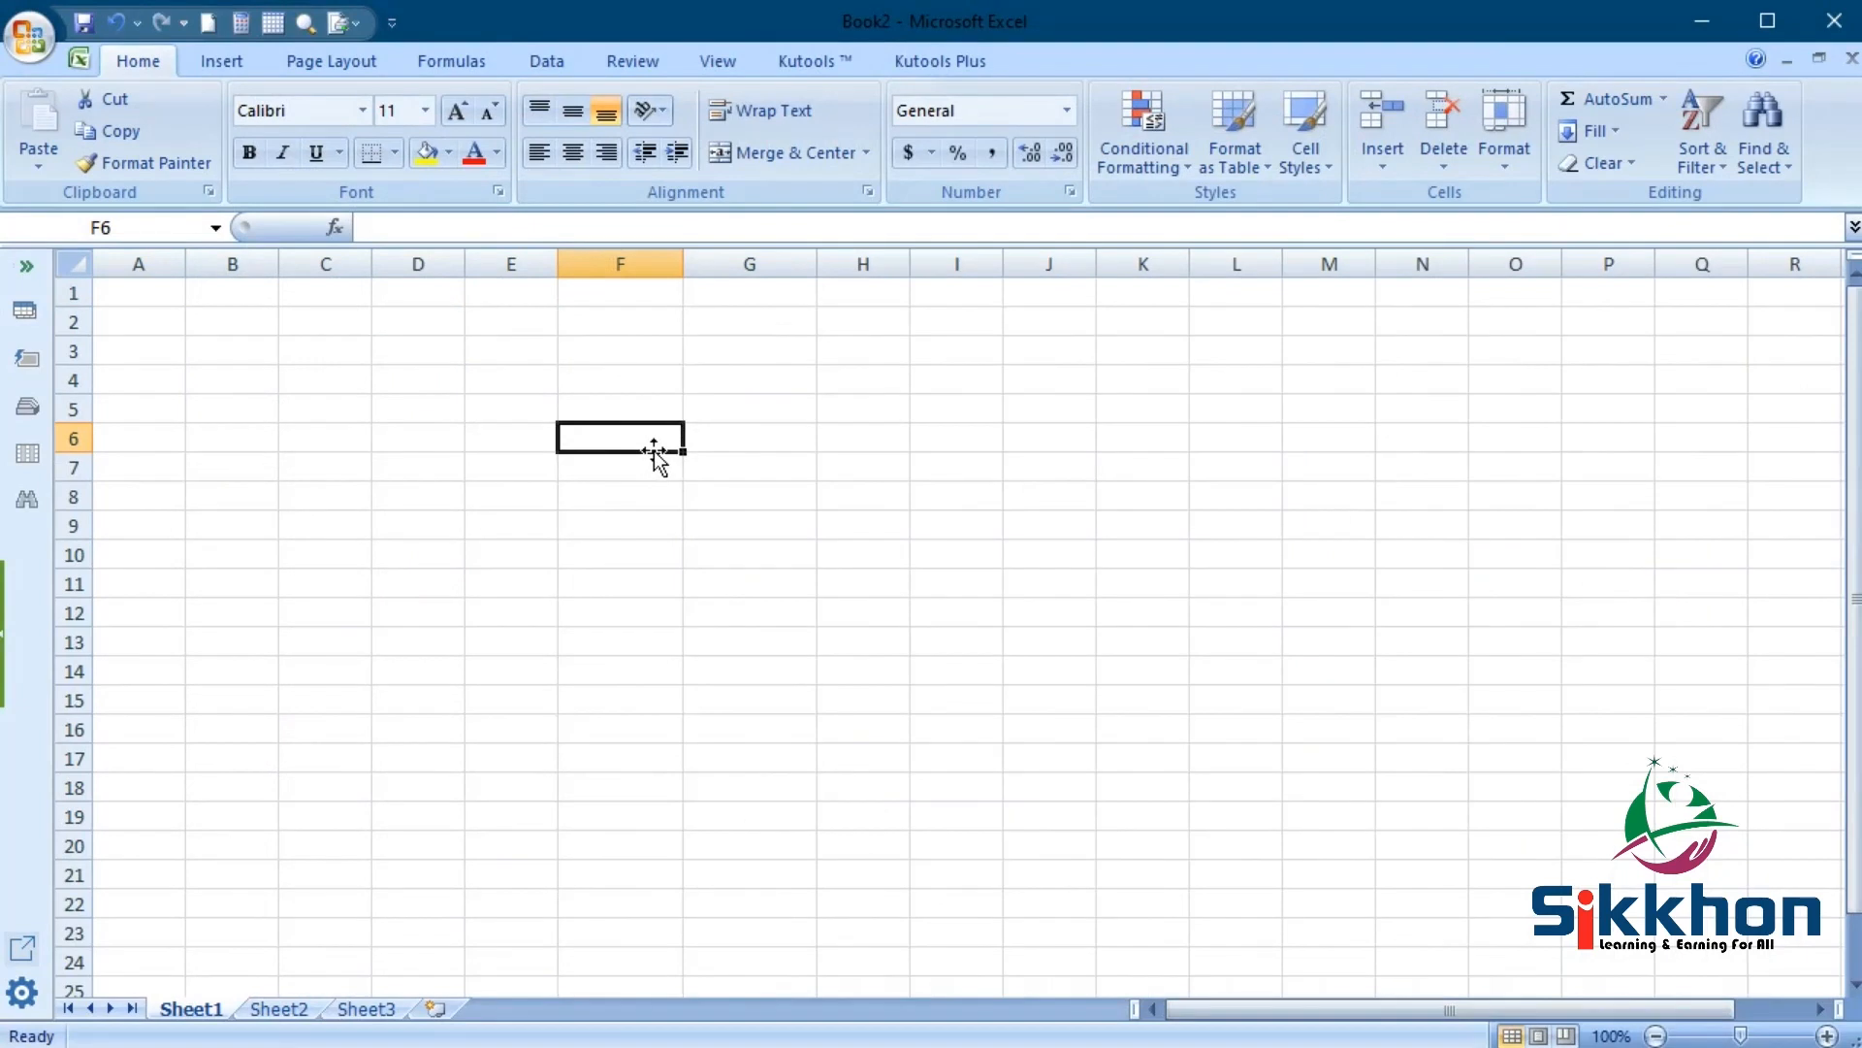
pyautogui.write('Fri')
pyautogui.press('Tab')
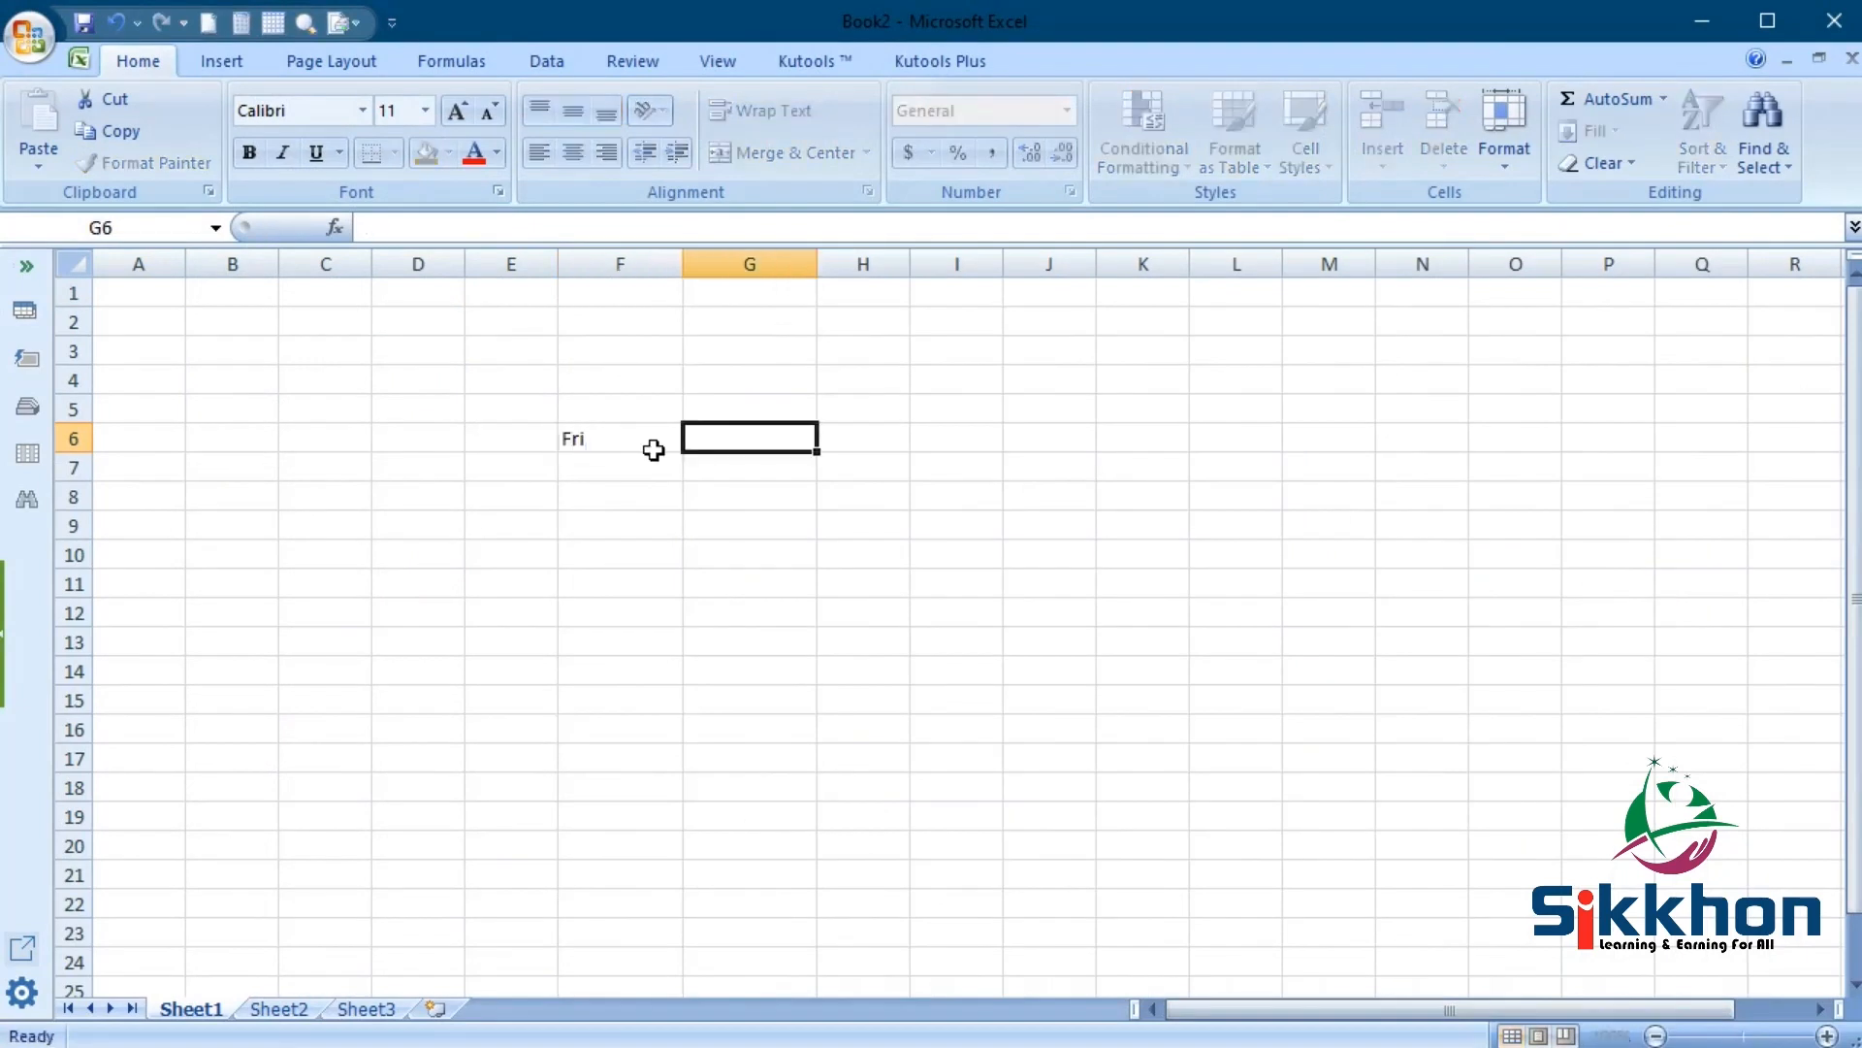
pyautogui.write('Sat')
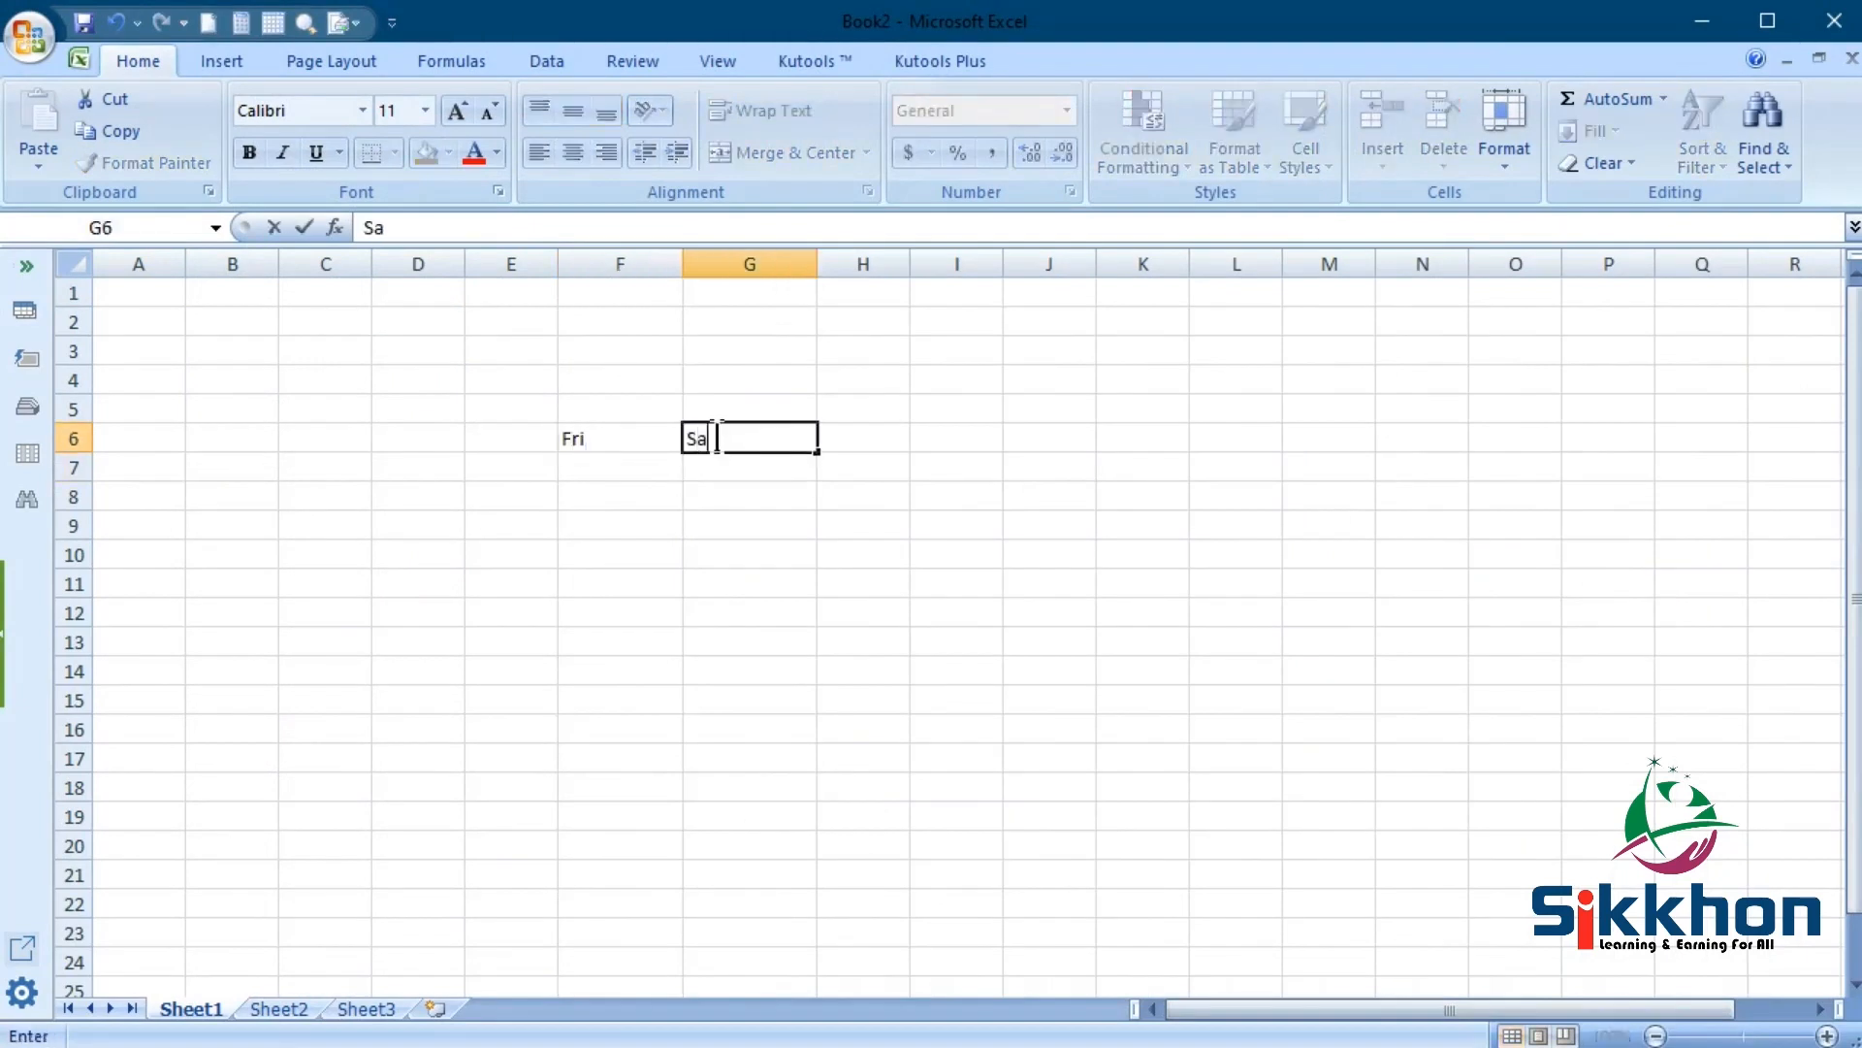
pyautogui.click(618, 469)
pyautogui.write('R')
pyautogui.click(667, 549)
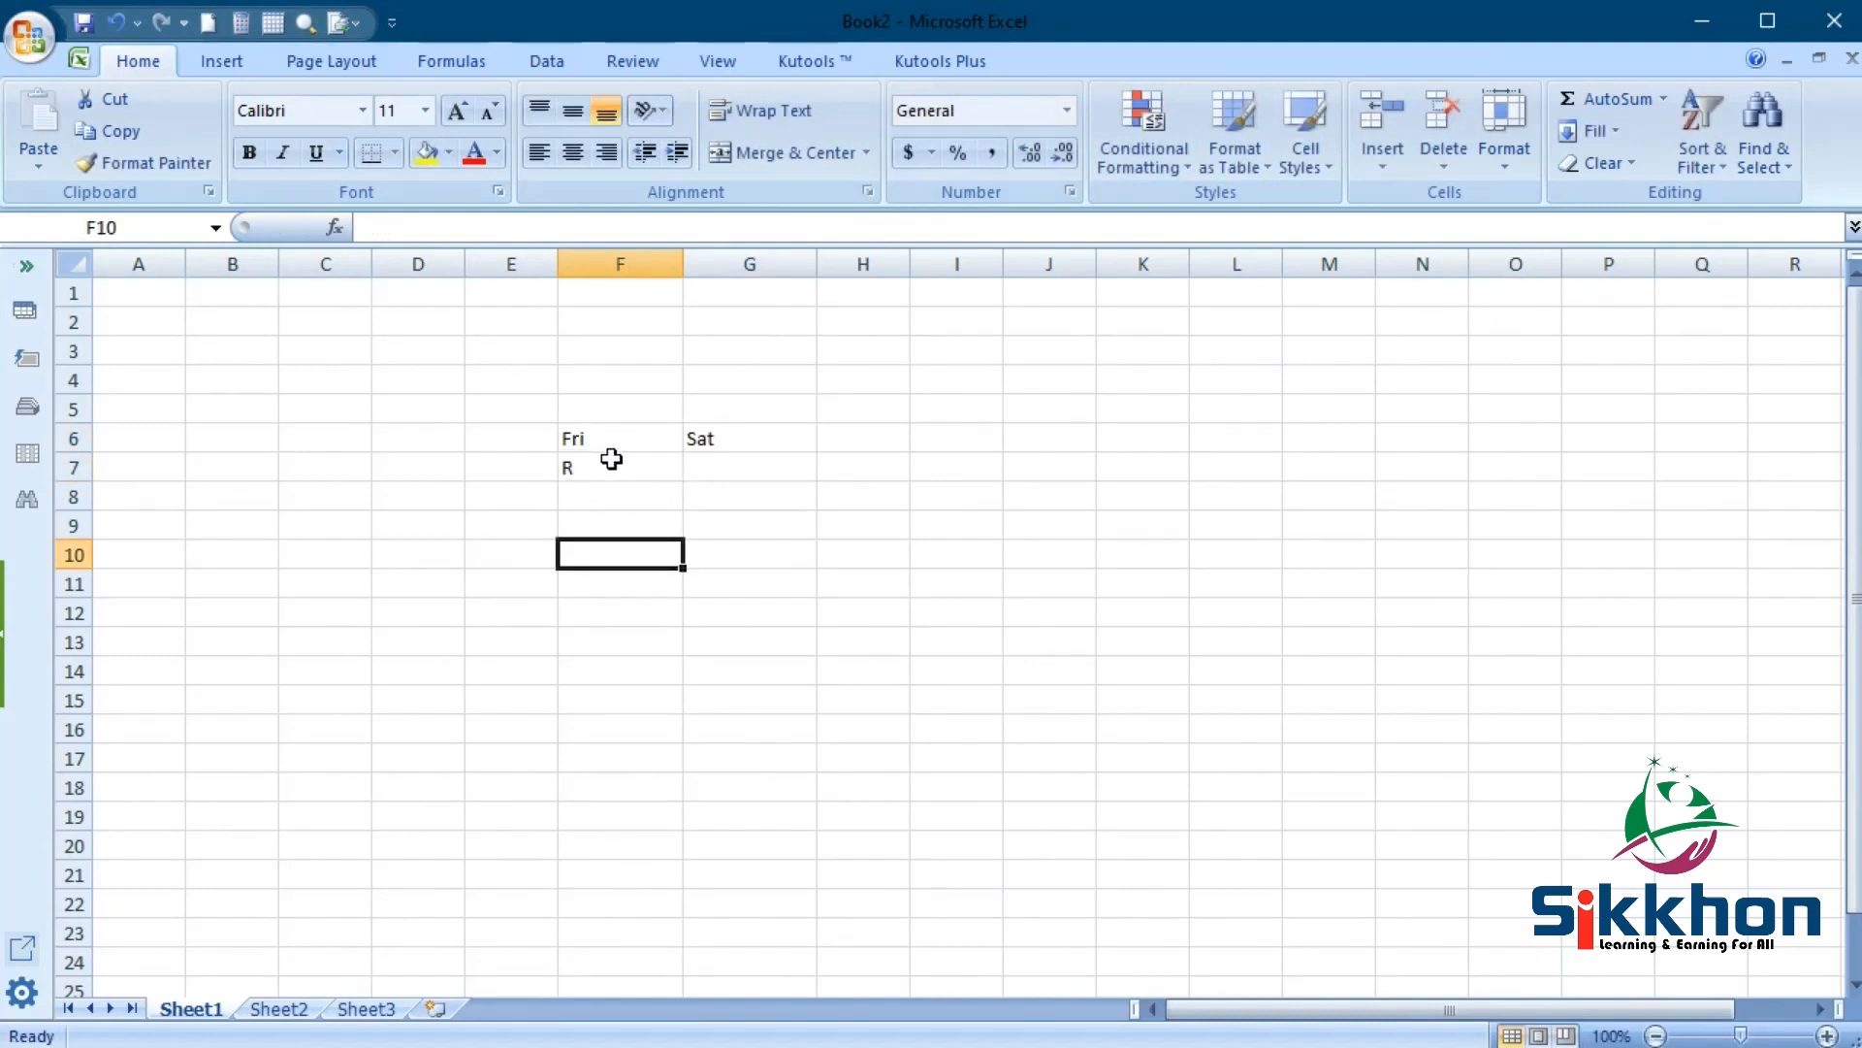
pyautogui.click(612, 459)
pyautogui.press('Delete')
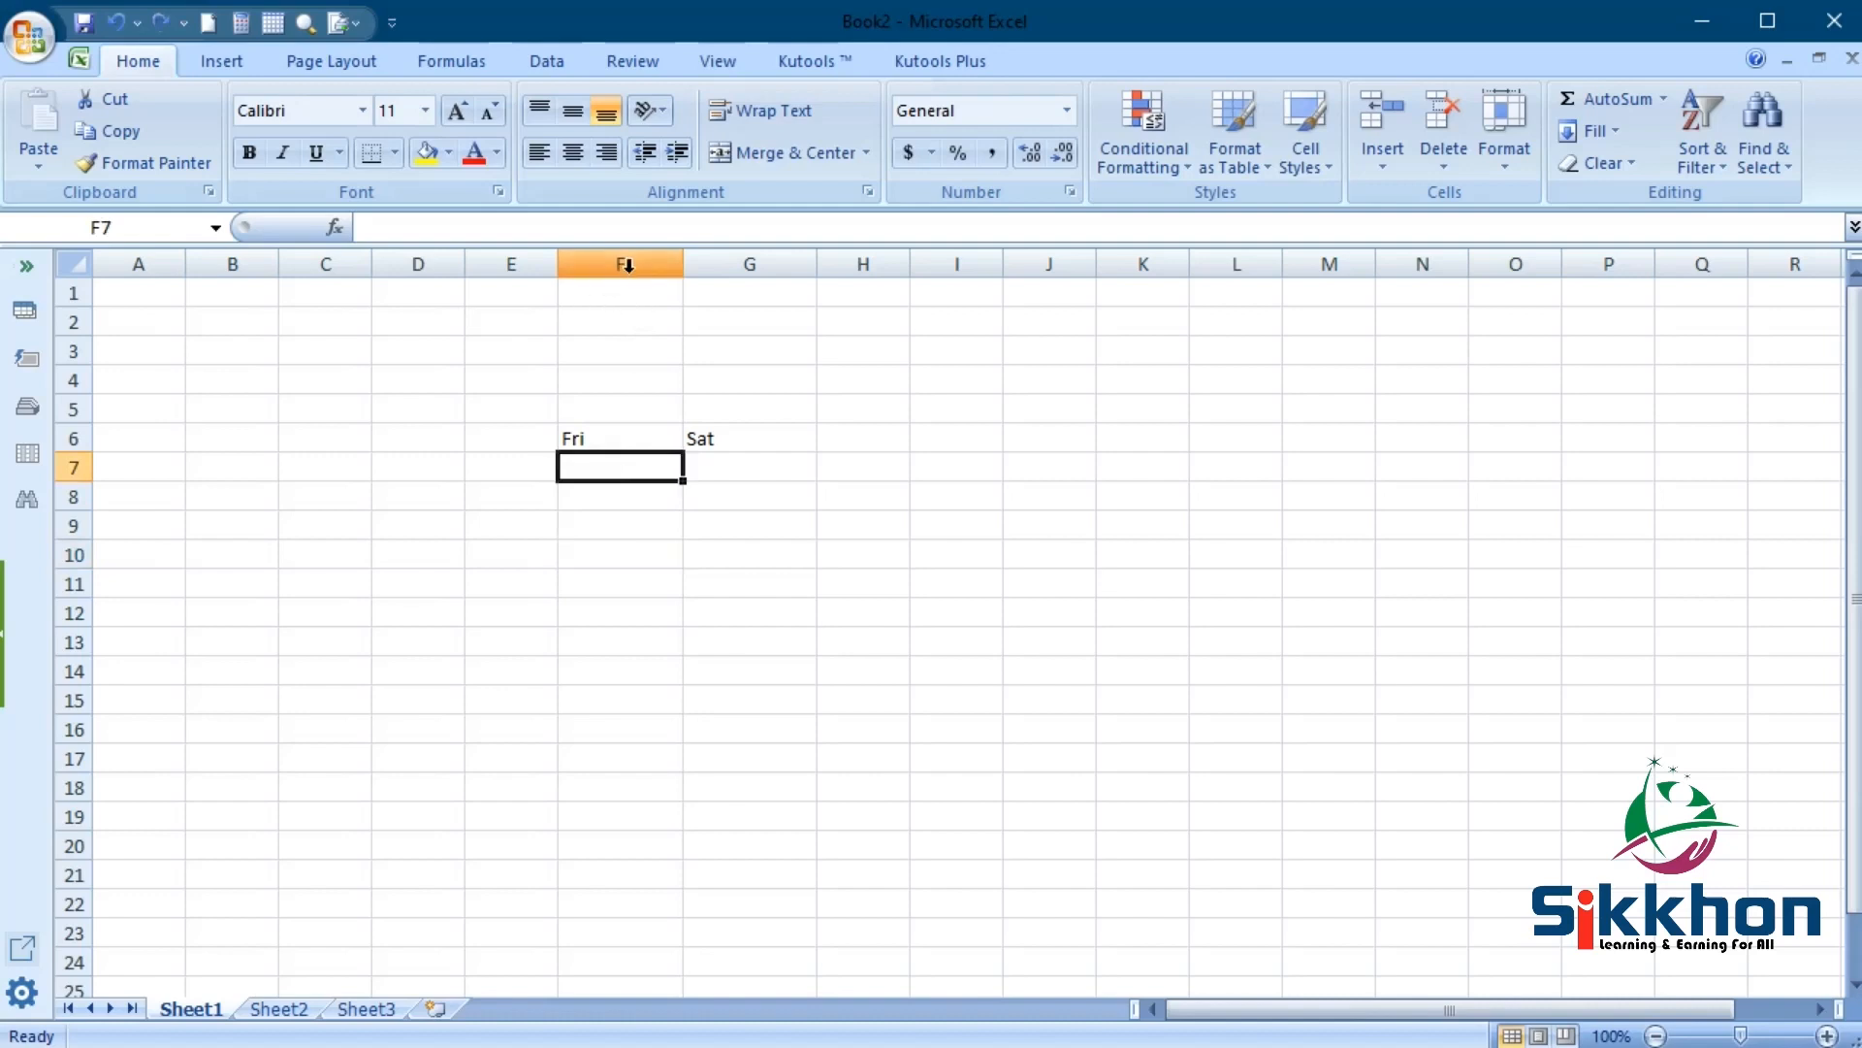
# Step: Increase the font size of columns F and G to 18
pyautogui.moveTo(627, 265); pyautogui.dragTo(749, 264)
pyautogui.click(454, 111)
pyautogui.click(454, 111)
pyautogui.click(454, 112)
pyautogui.click(453, 112)
pyautogui.scroll(-1, 1391, 656)
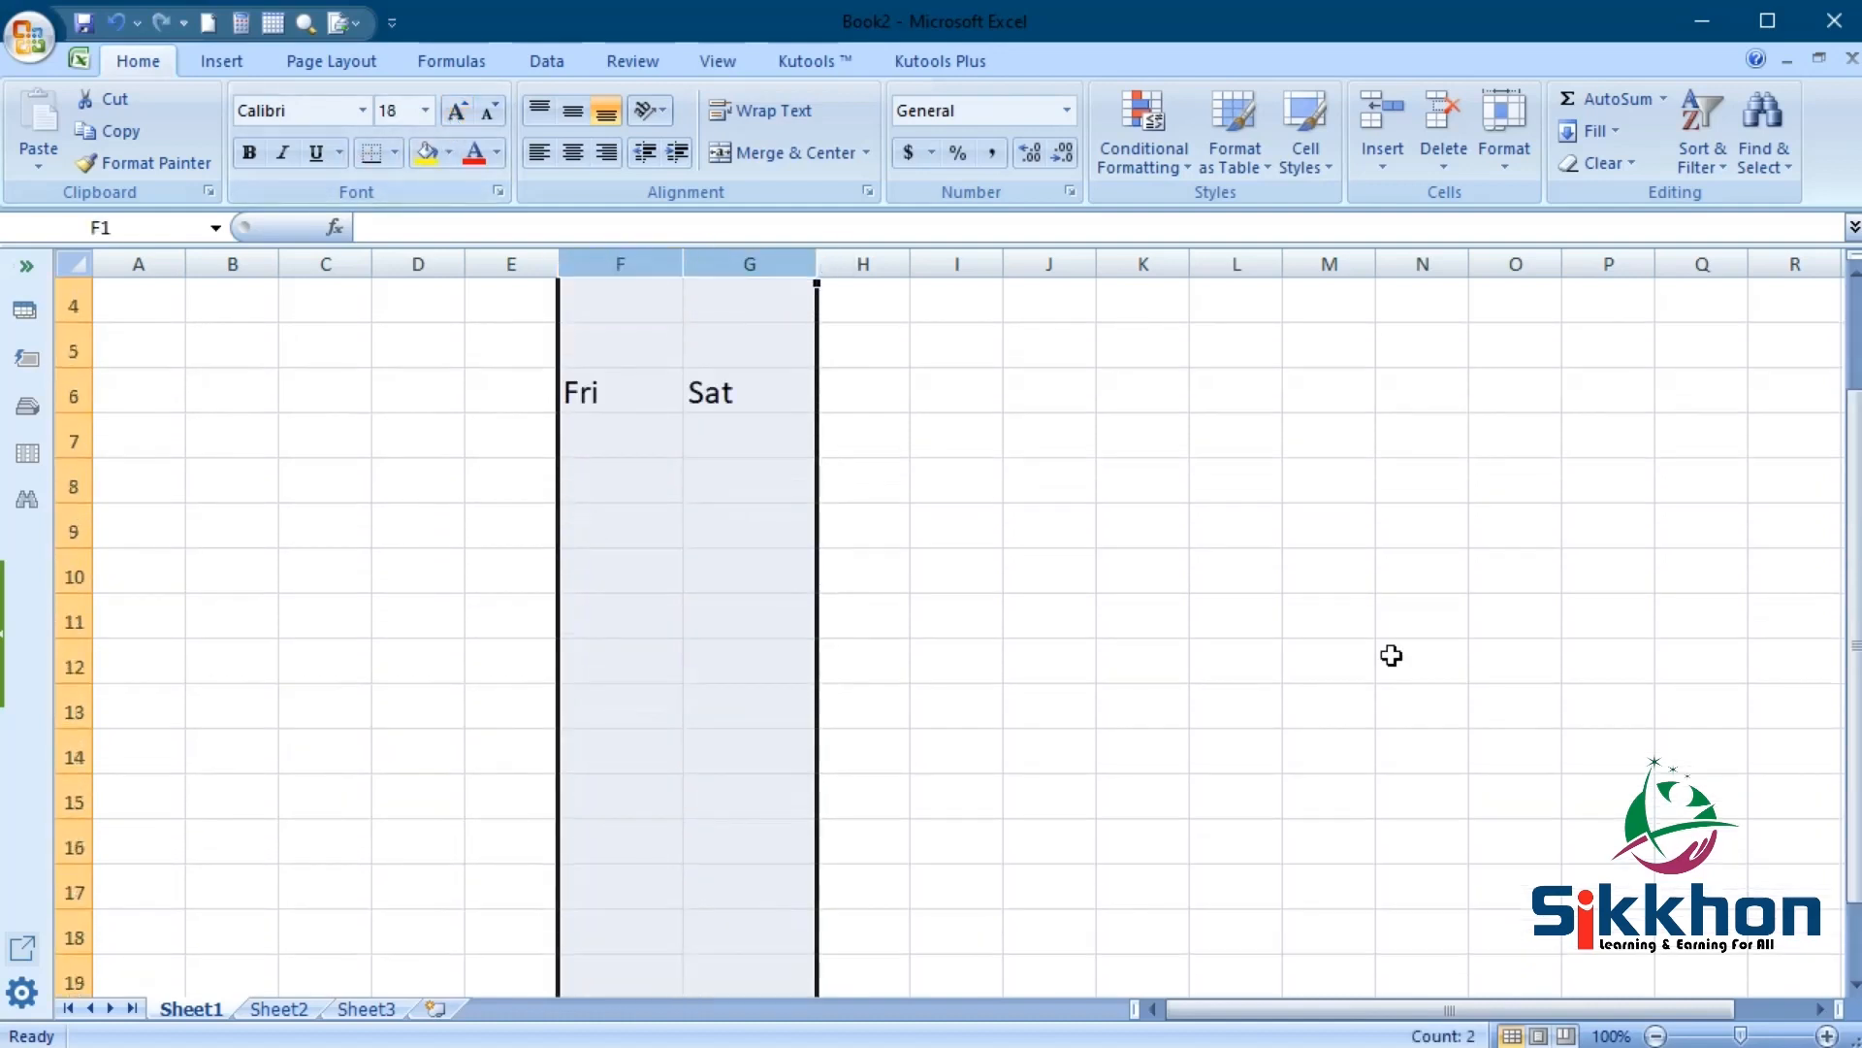
pyautogui.scroll(-1, 1377, 645)
pyautogui.scroll(1, 873, 417)
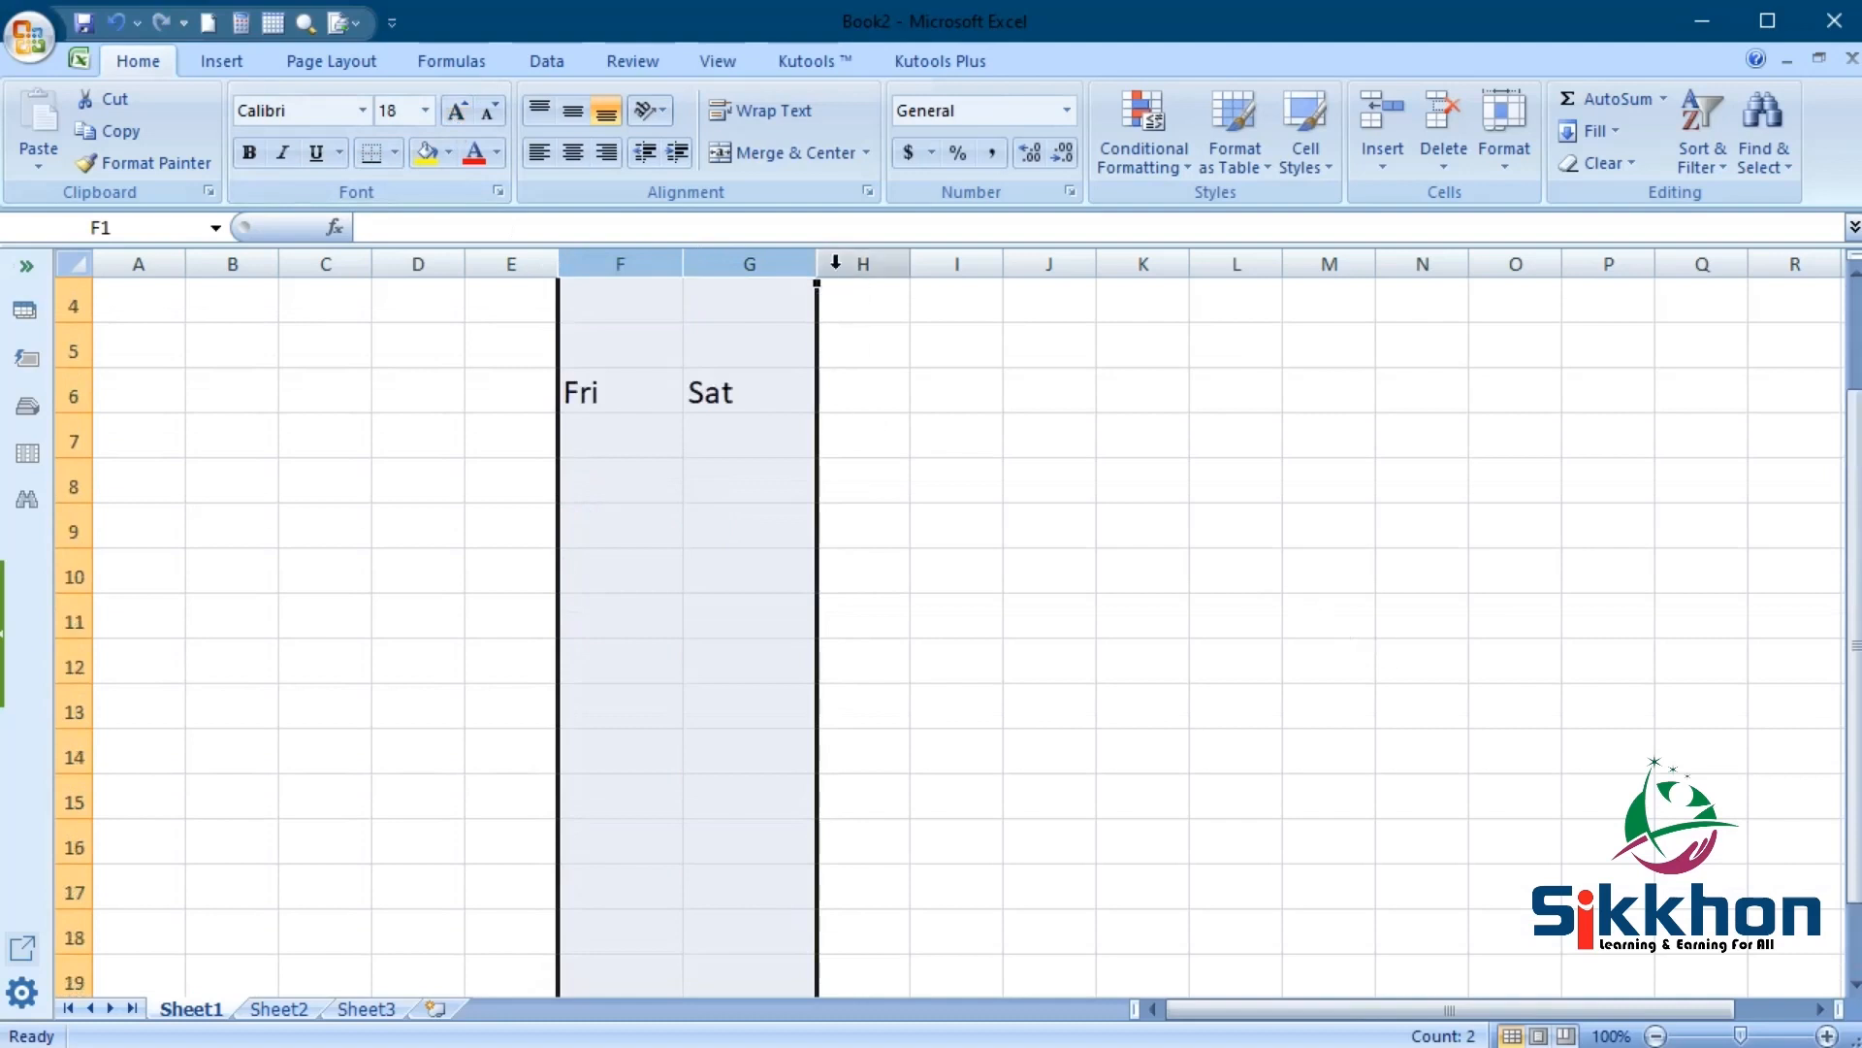
# Step: Widen columns F and G further to give the enlarged day headings more room
pyautogui.click(882, 345)
pyautogui.moveTo(817, 263); pyautogui.dragTo(882, 264)
pyautogui.moveTo(683, 264); pyautogui.dragTo(720, 264)
pyautogui.moveTo(920, 269); pyautogui.dragTo(898, 266)
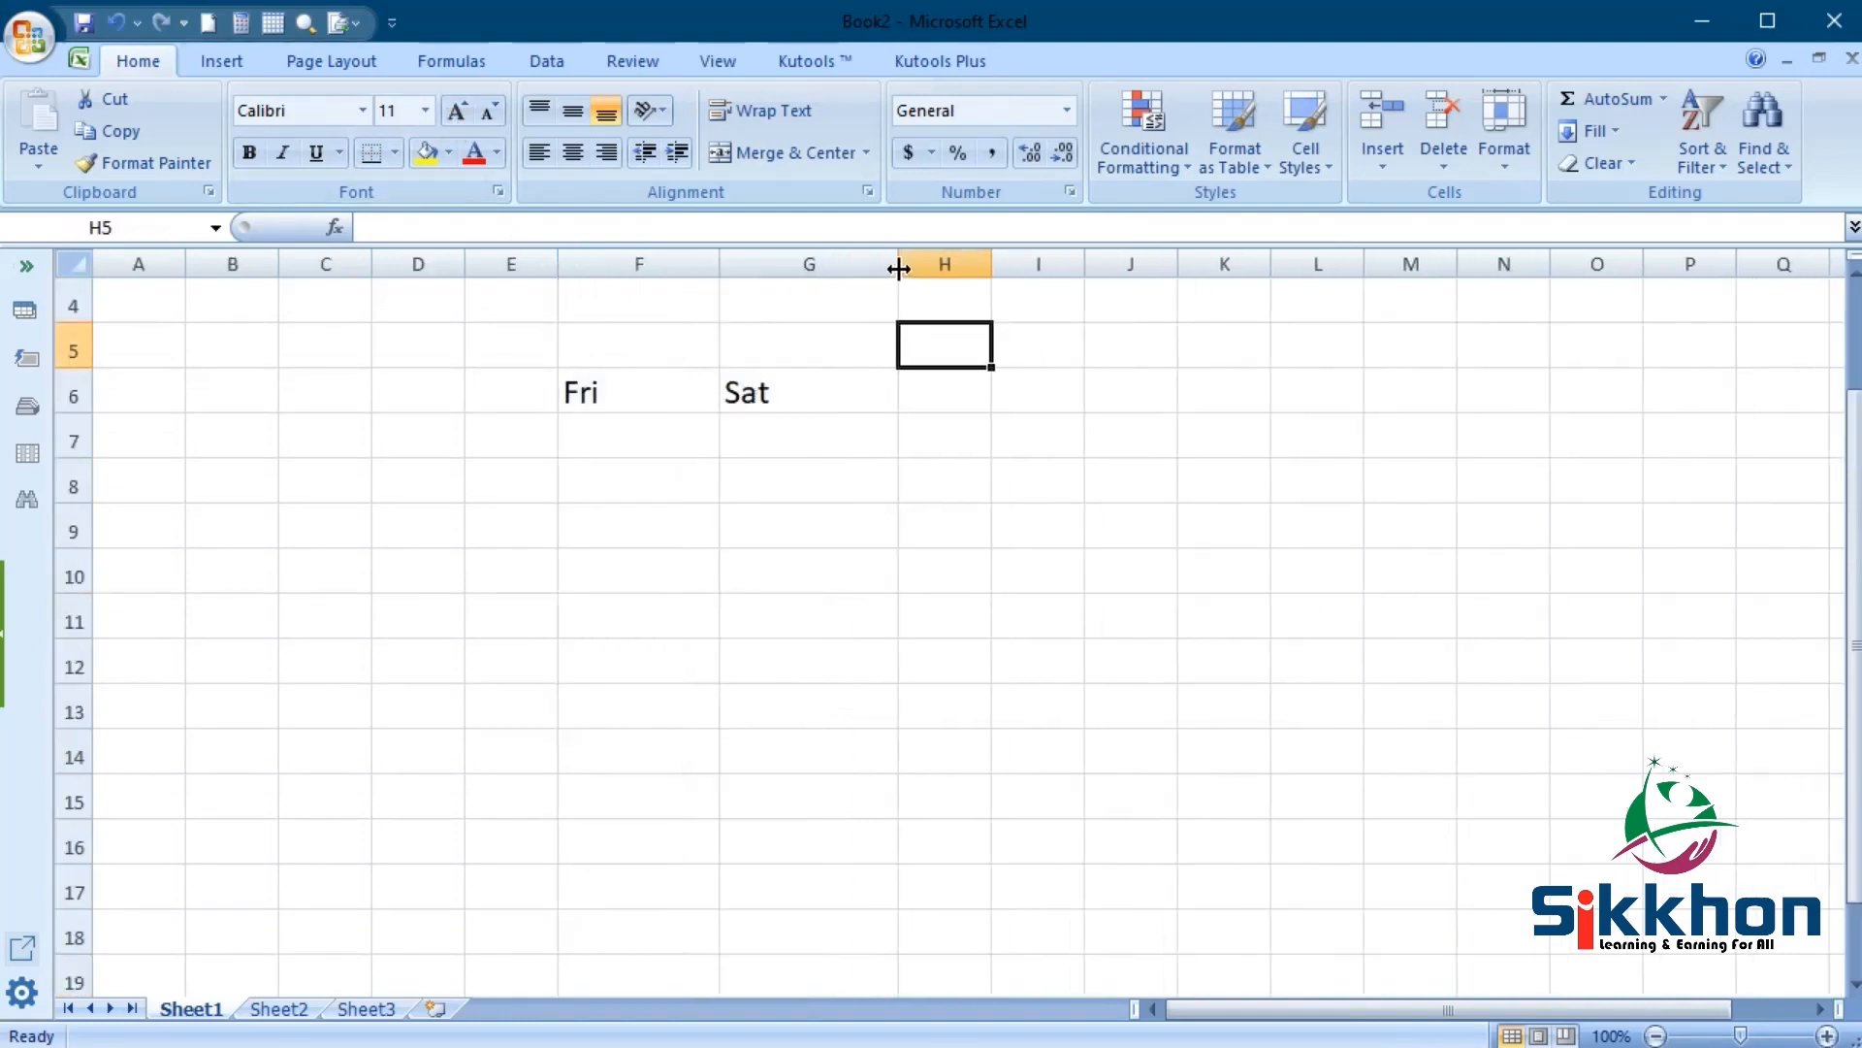
pyautogui.click(584, 396)
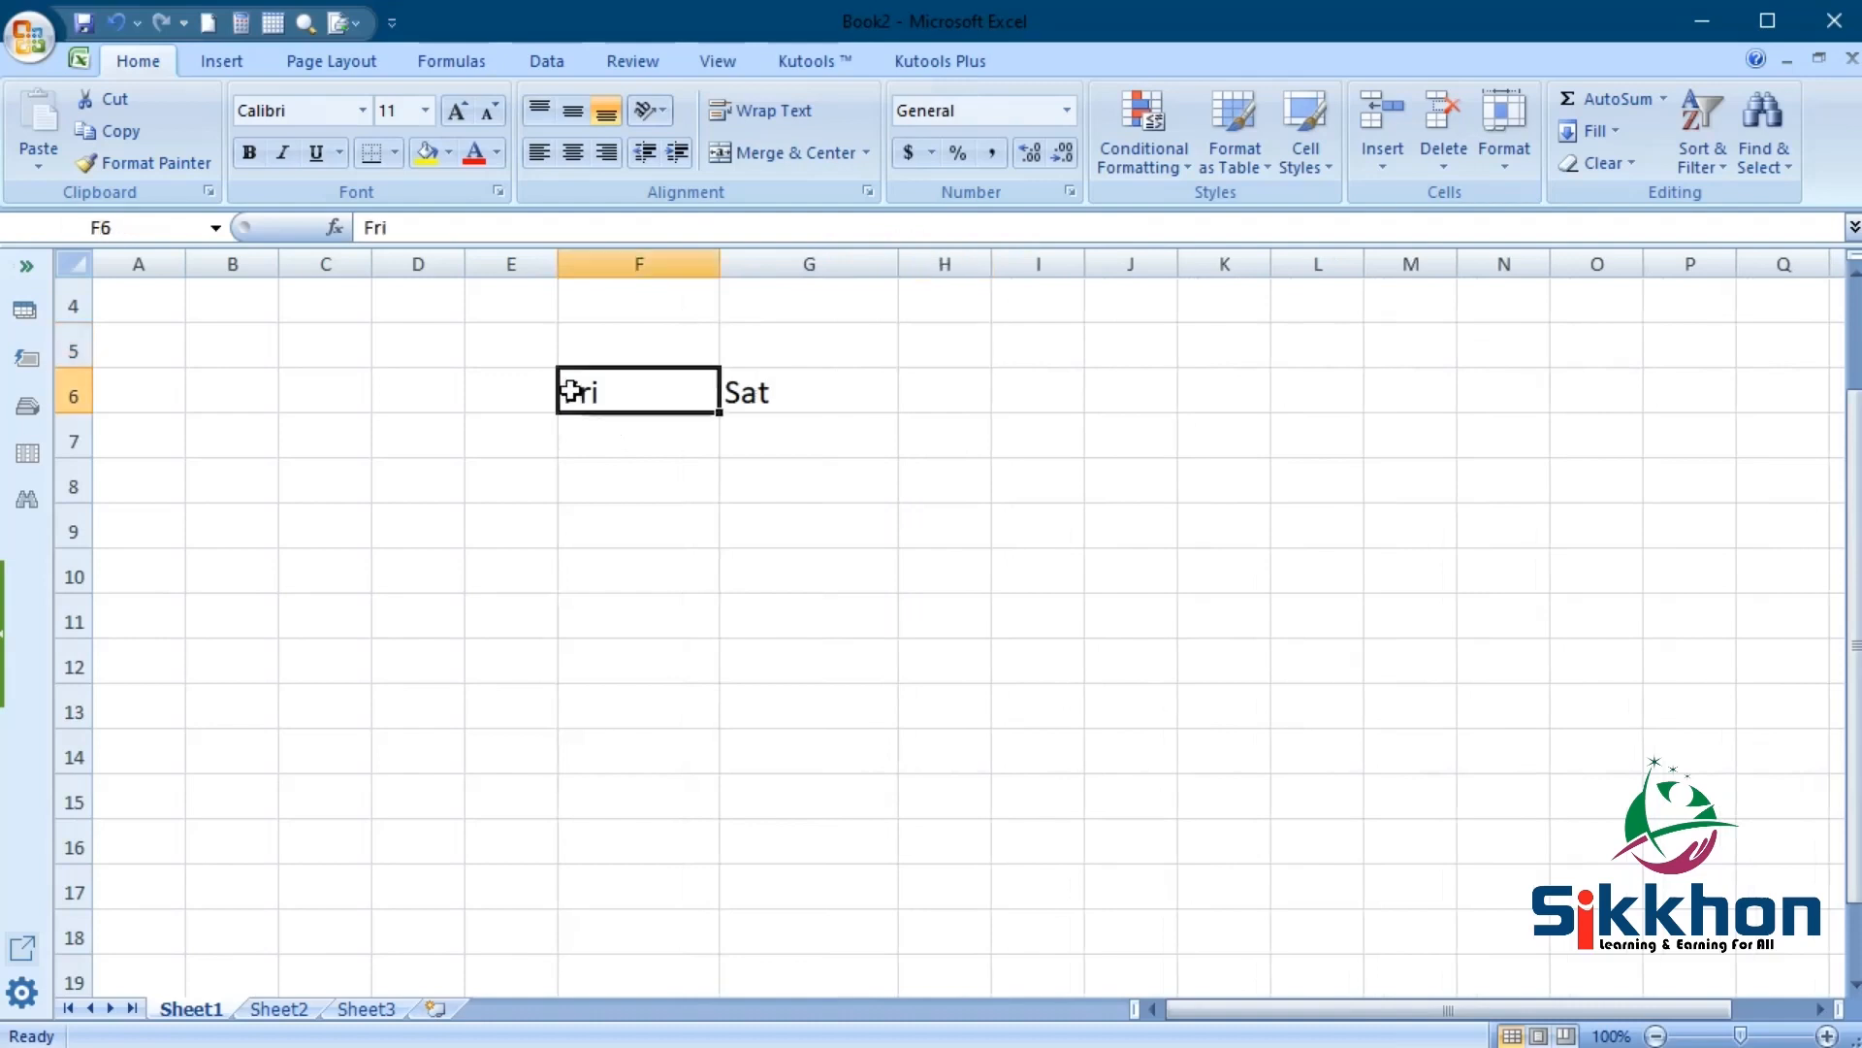
pyautogui.click(1204, 381)
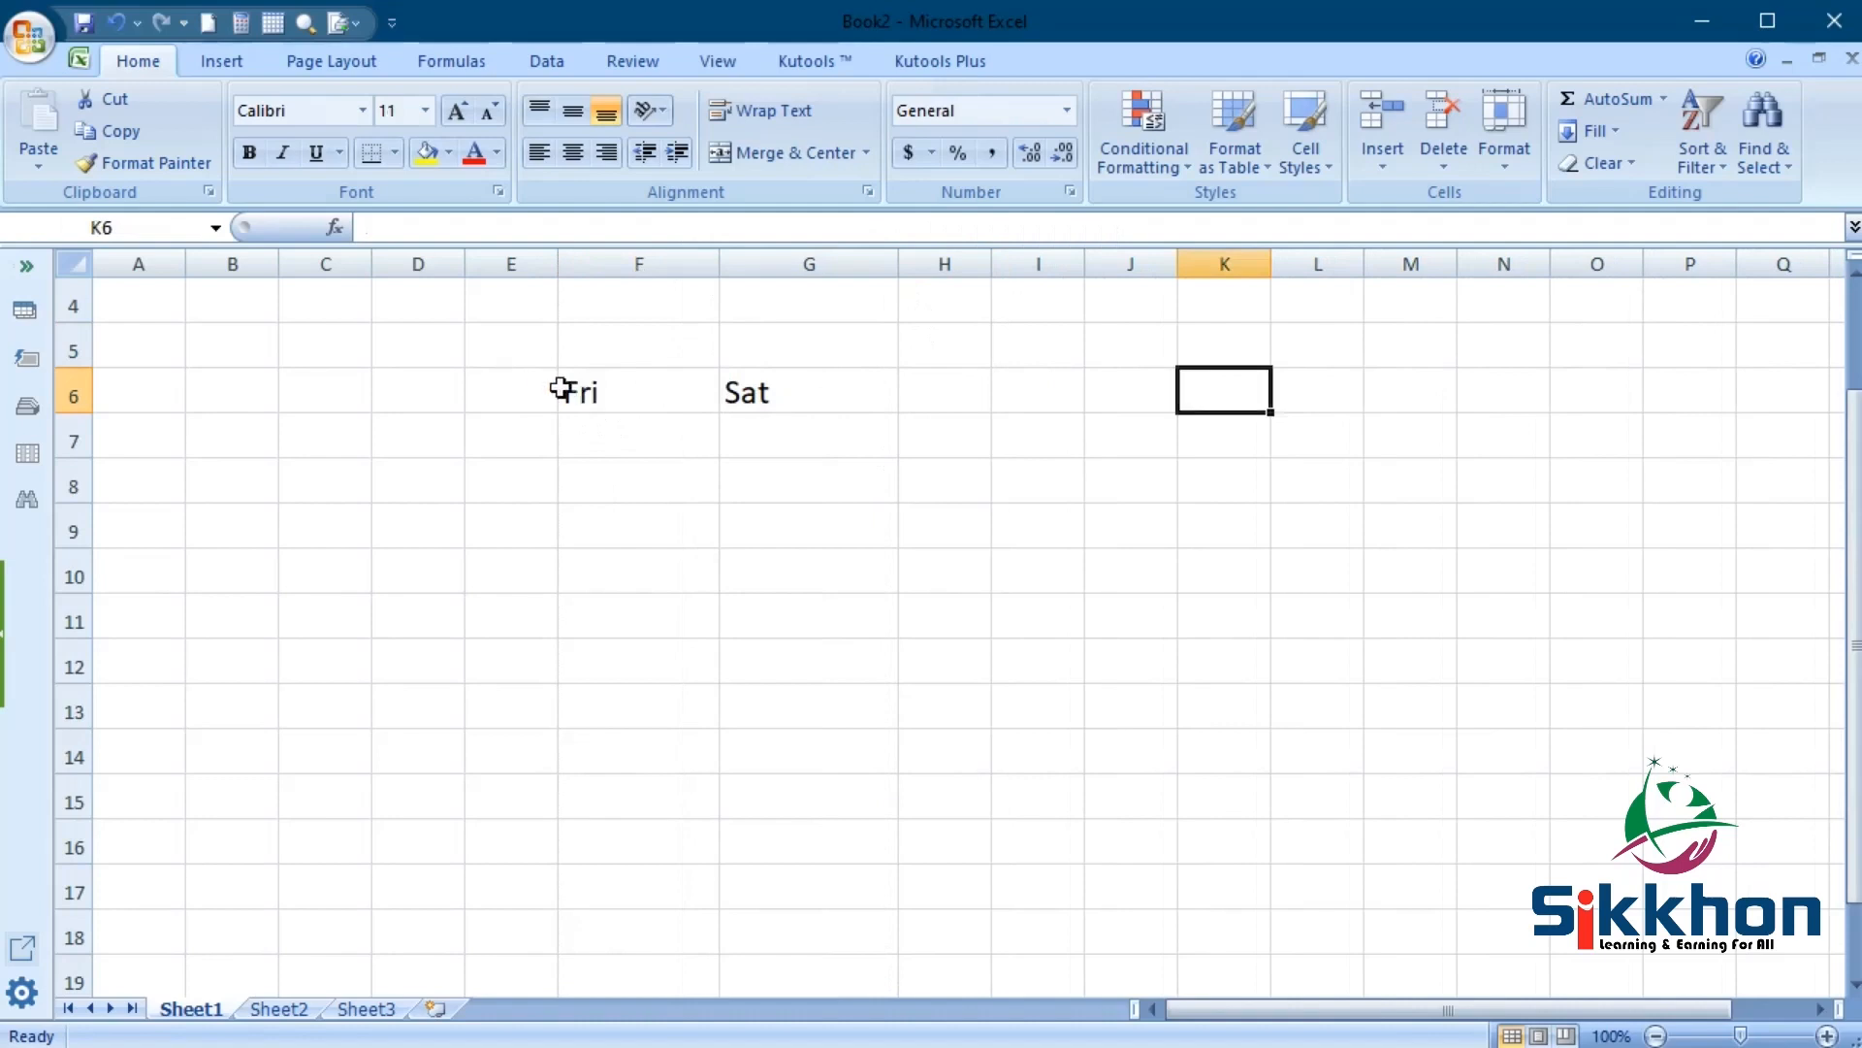
pyautogui.click(512, 387)
pyautogui.moveTo(511, 387); pyautogui.dragTo(1186, 864)
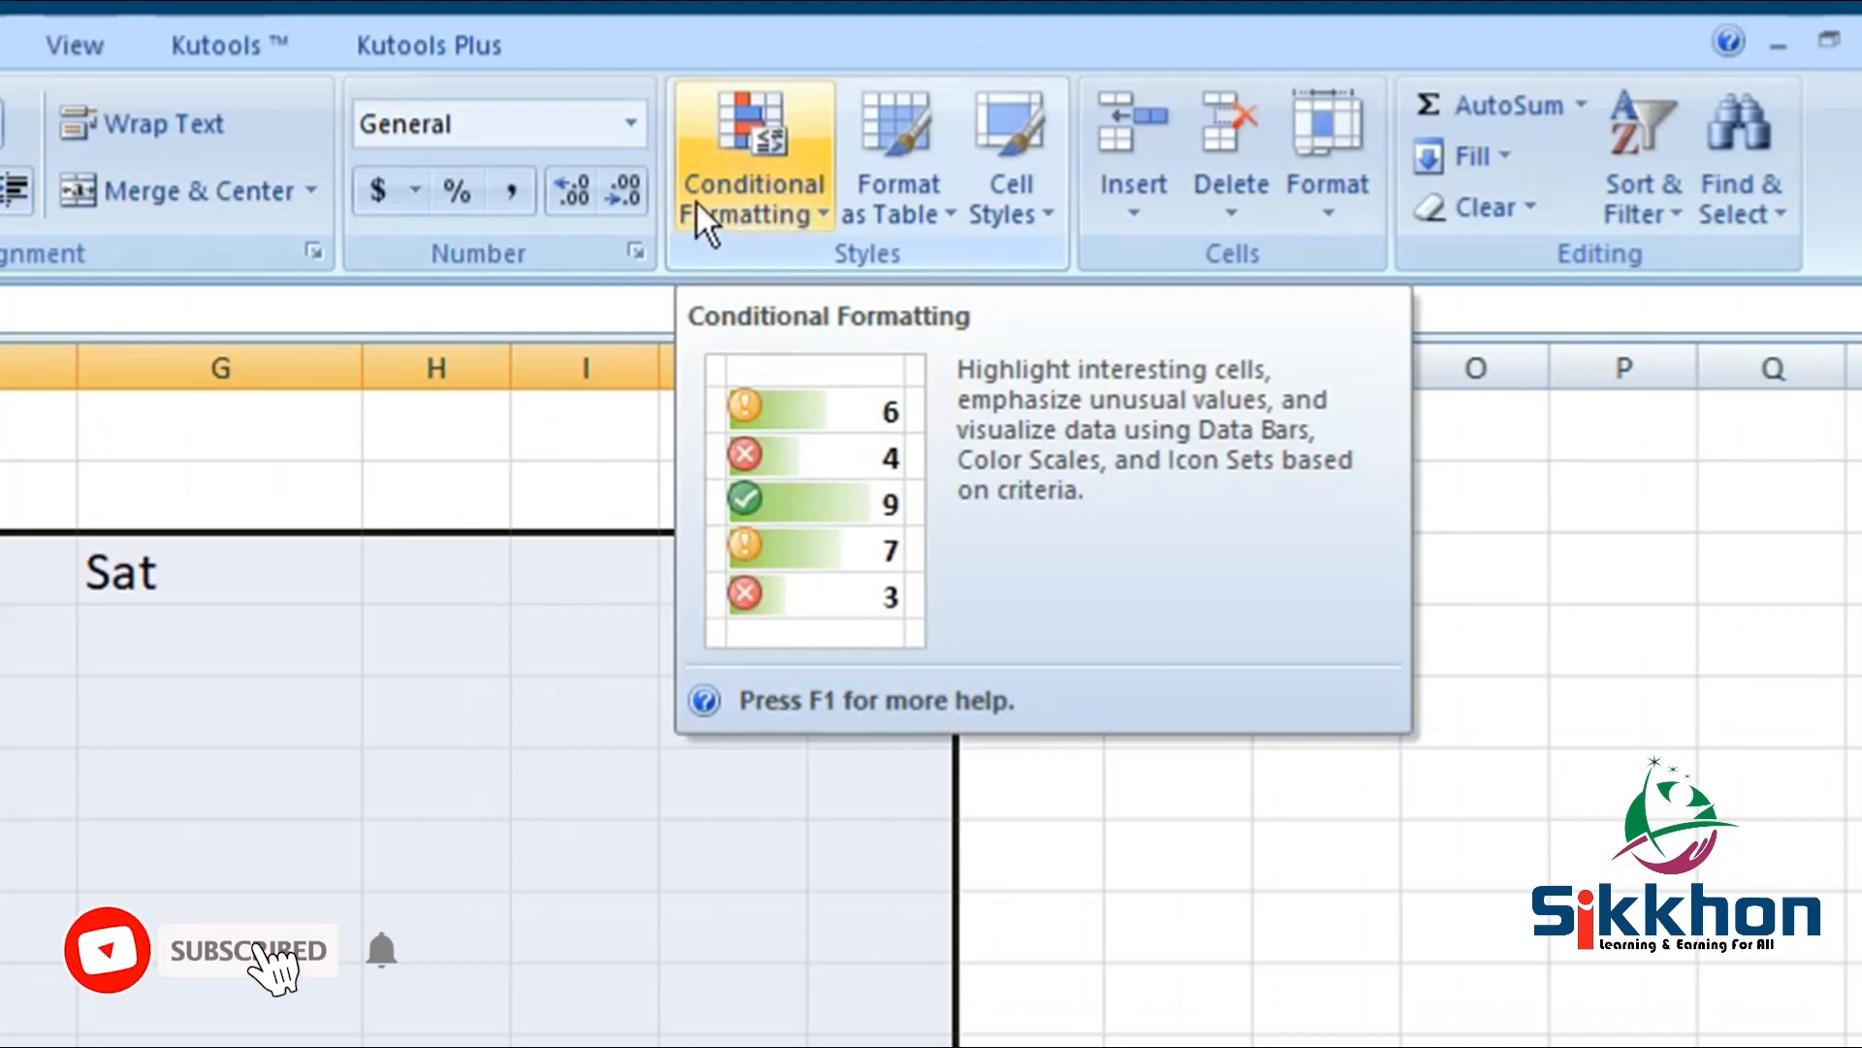
pyautogui.click(771, 199)
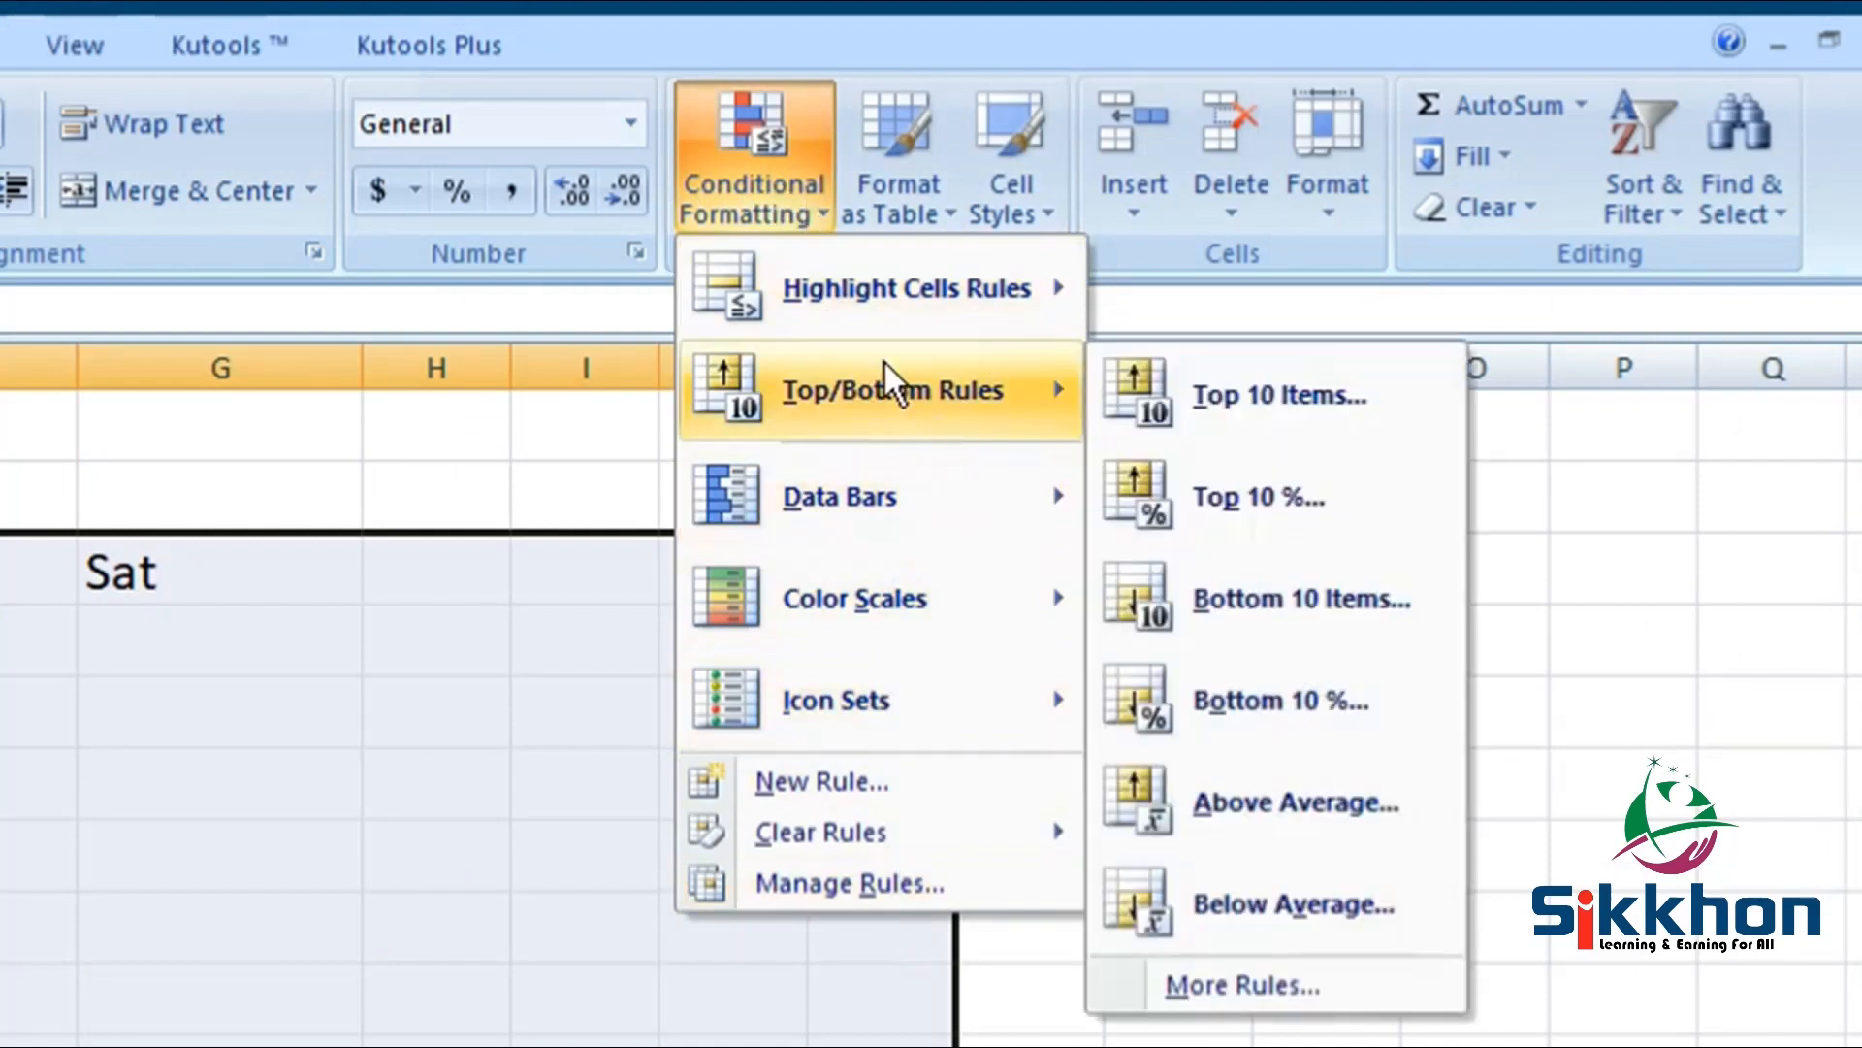
pyautogui.moveTo(763, 301)
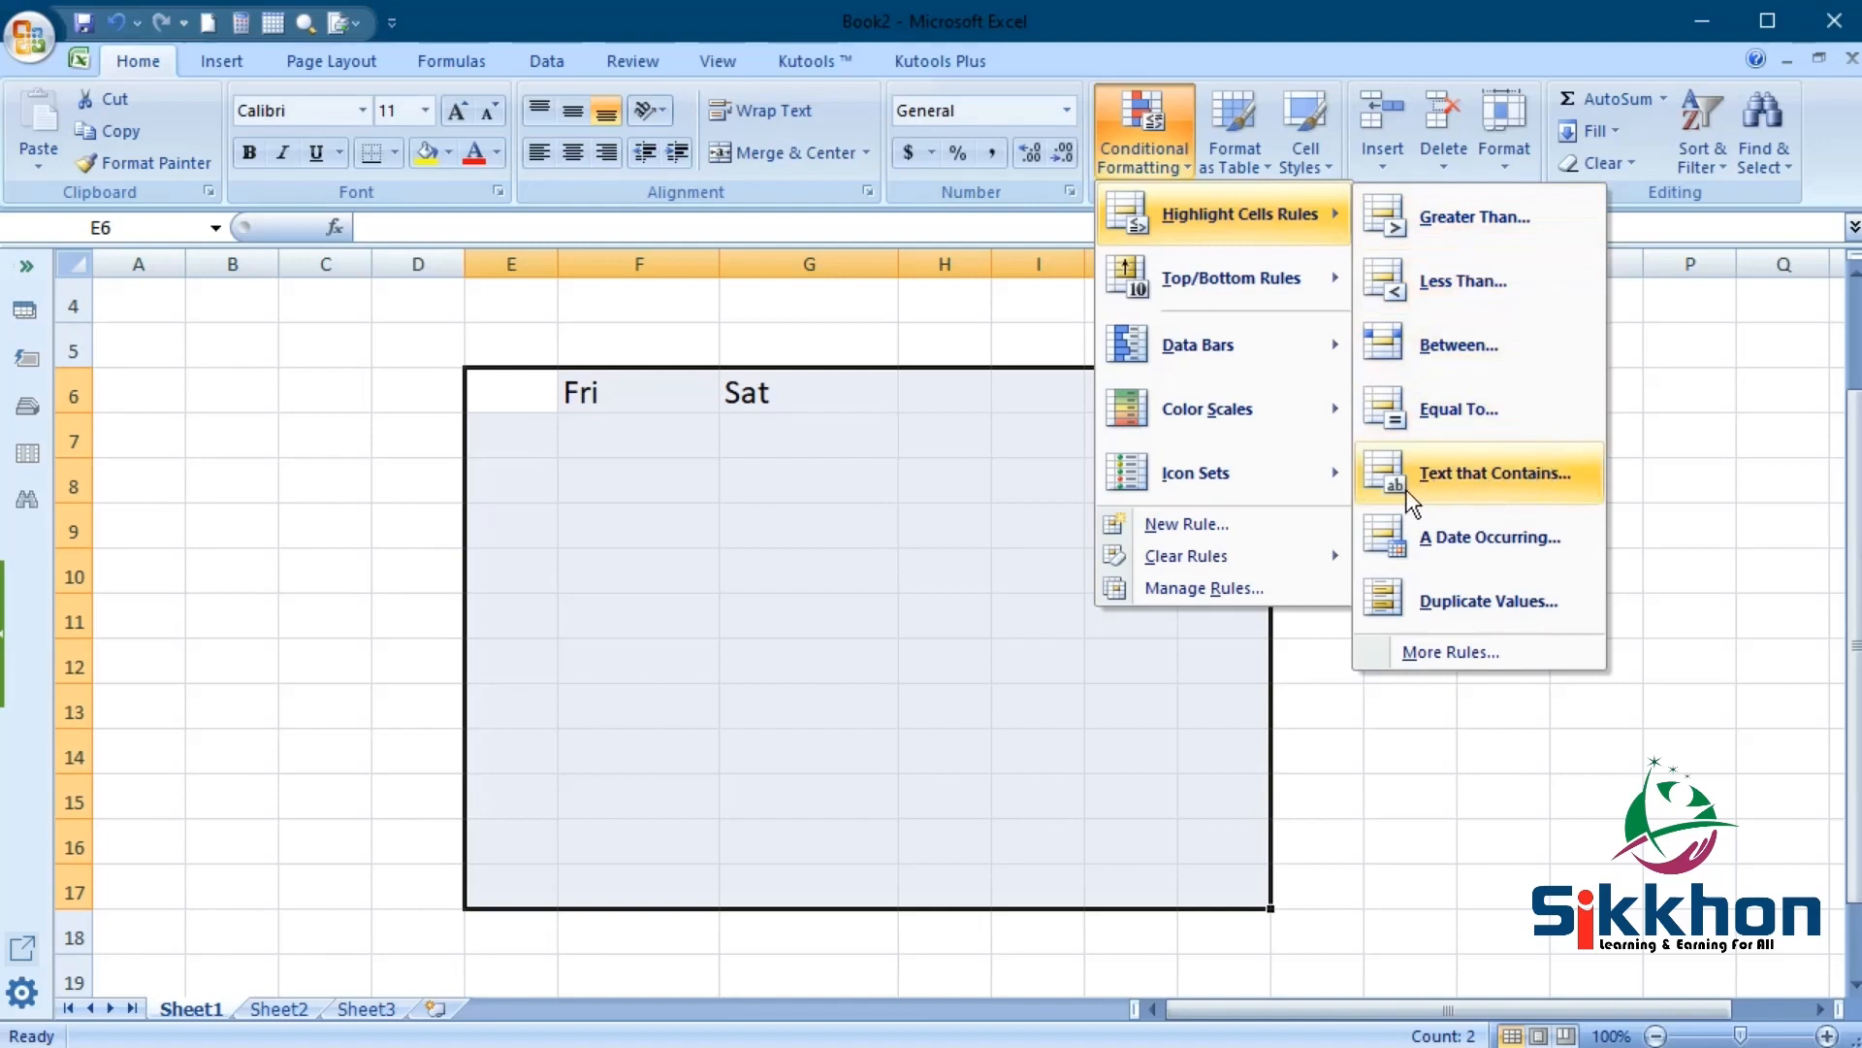
pyautogui.click(1481, 476)
pyautogui.moveTo(1407, 223); pyautogui.dragTo(1263, 456)
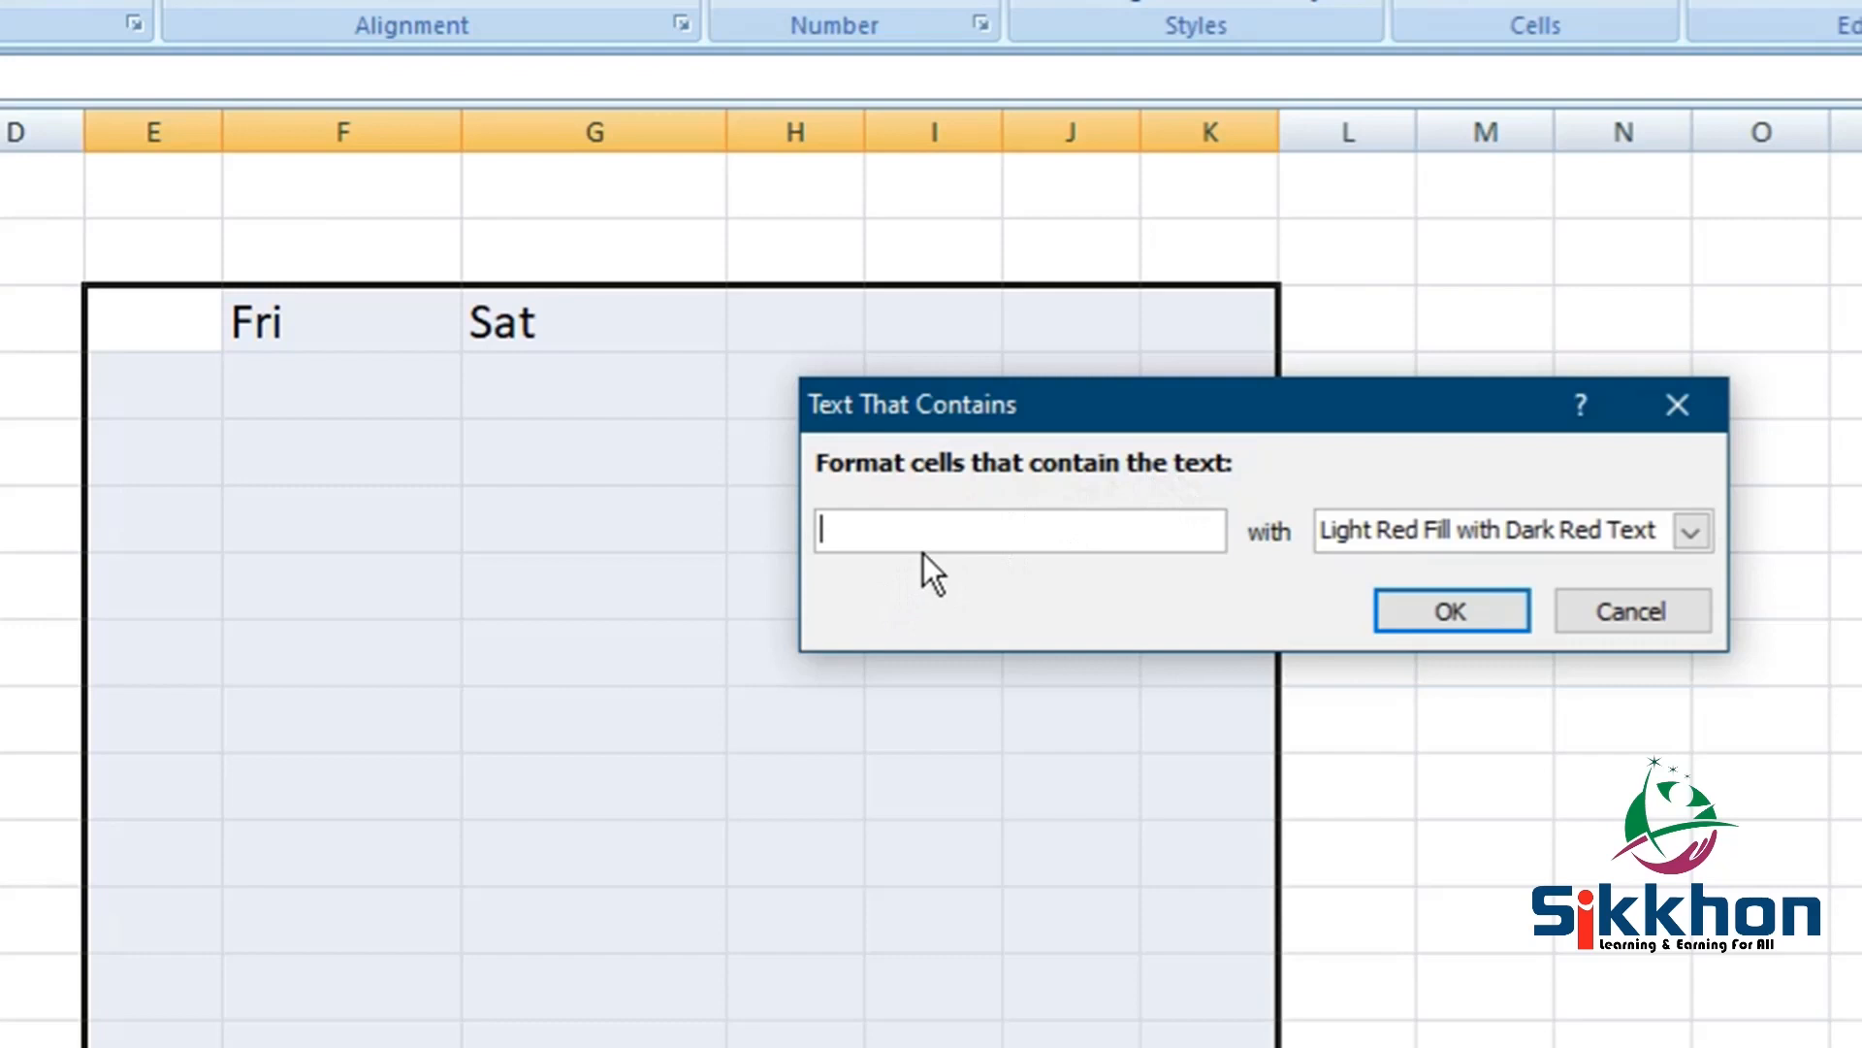
pyautogui.write('R')
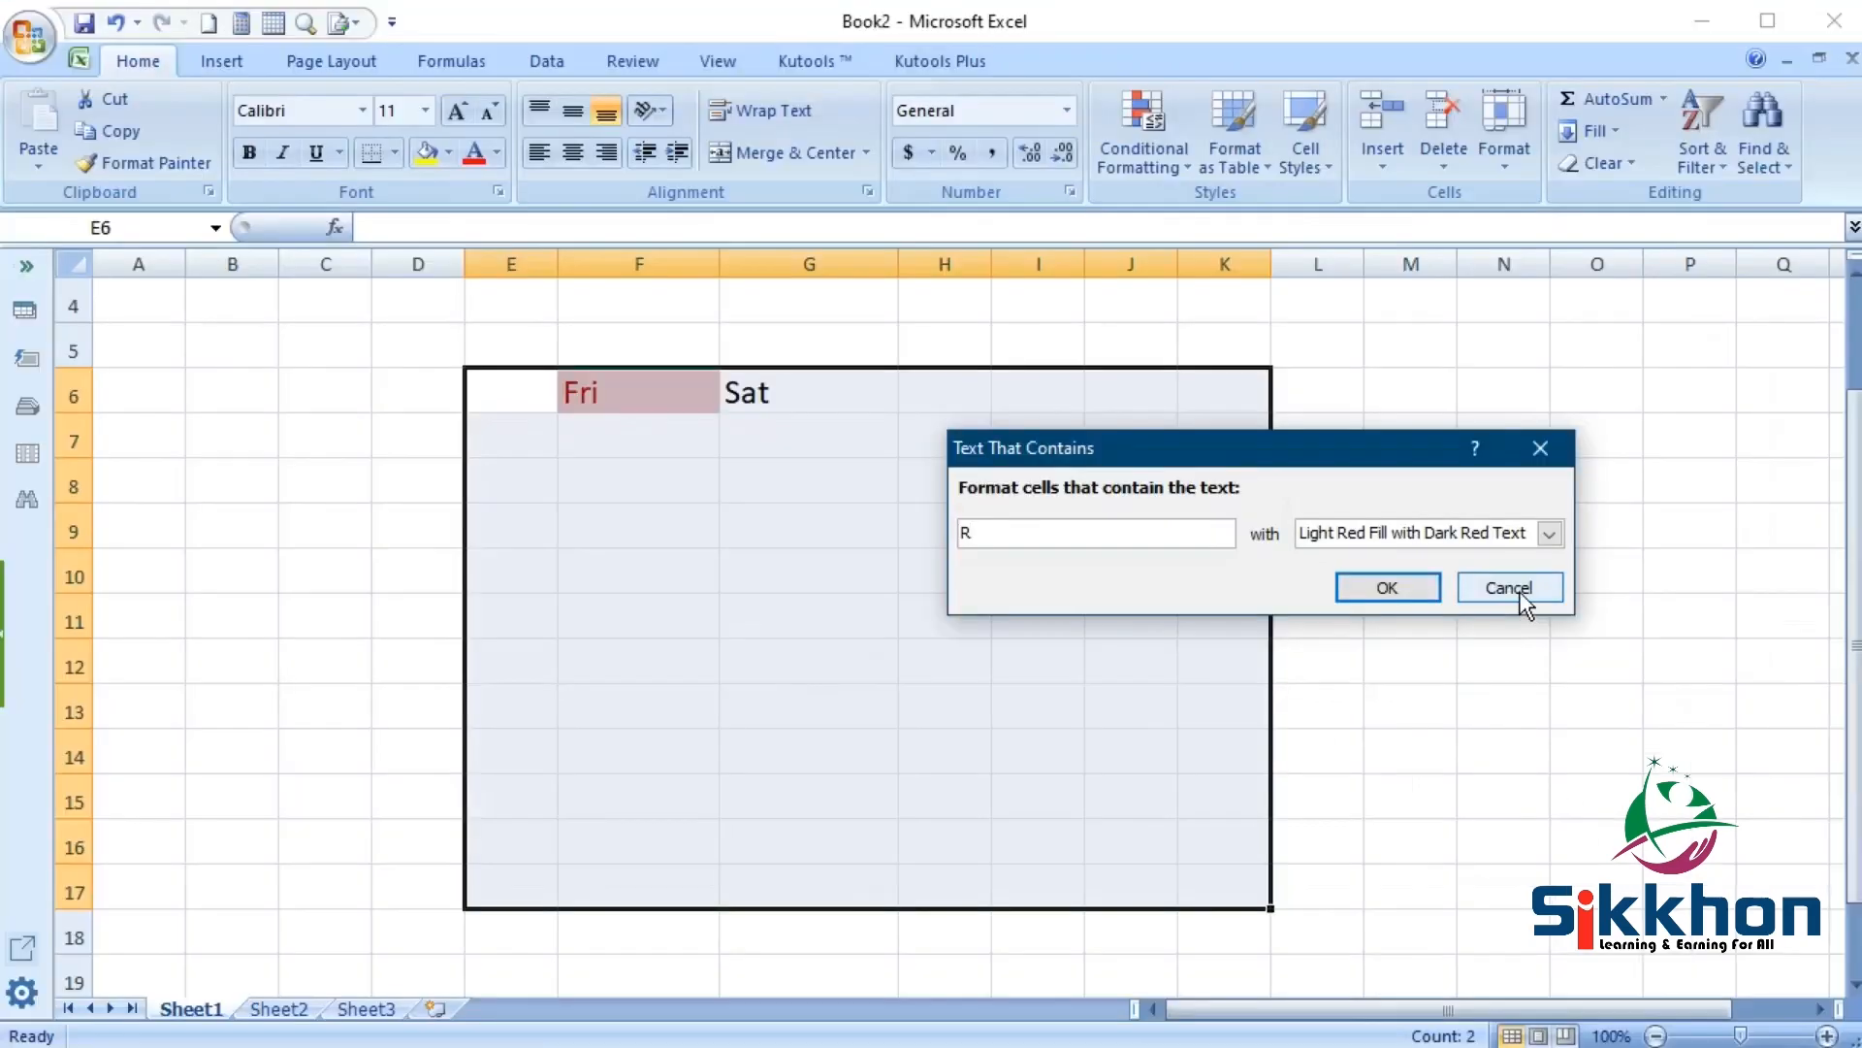
pyautogui.click(1510, 587)
pyautogui.click(698, 490)
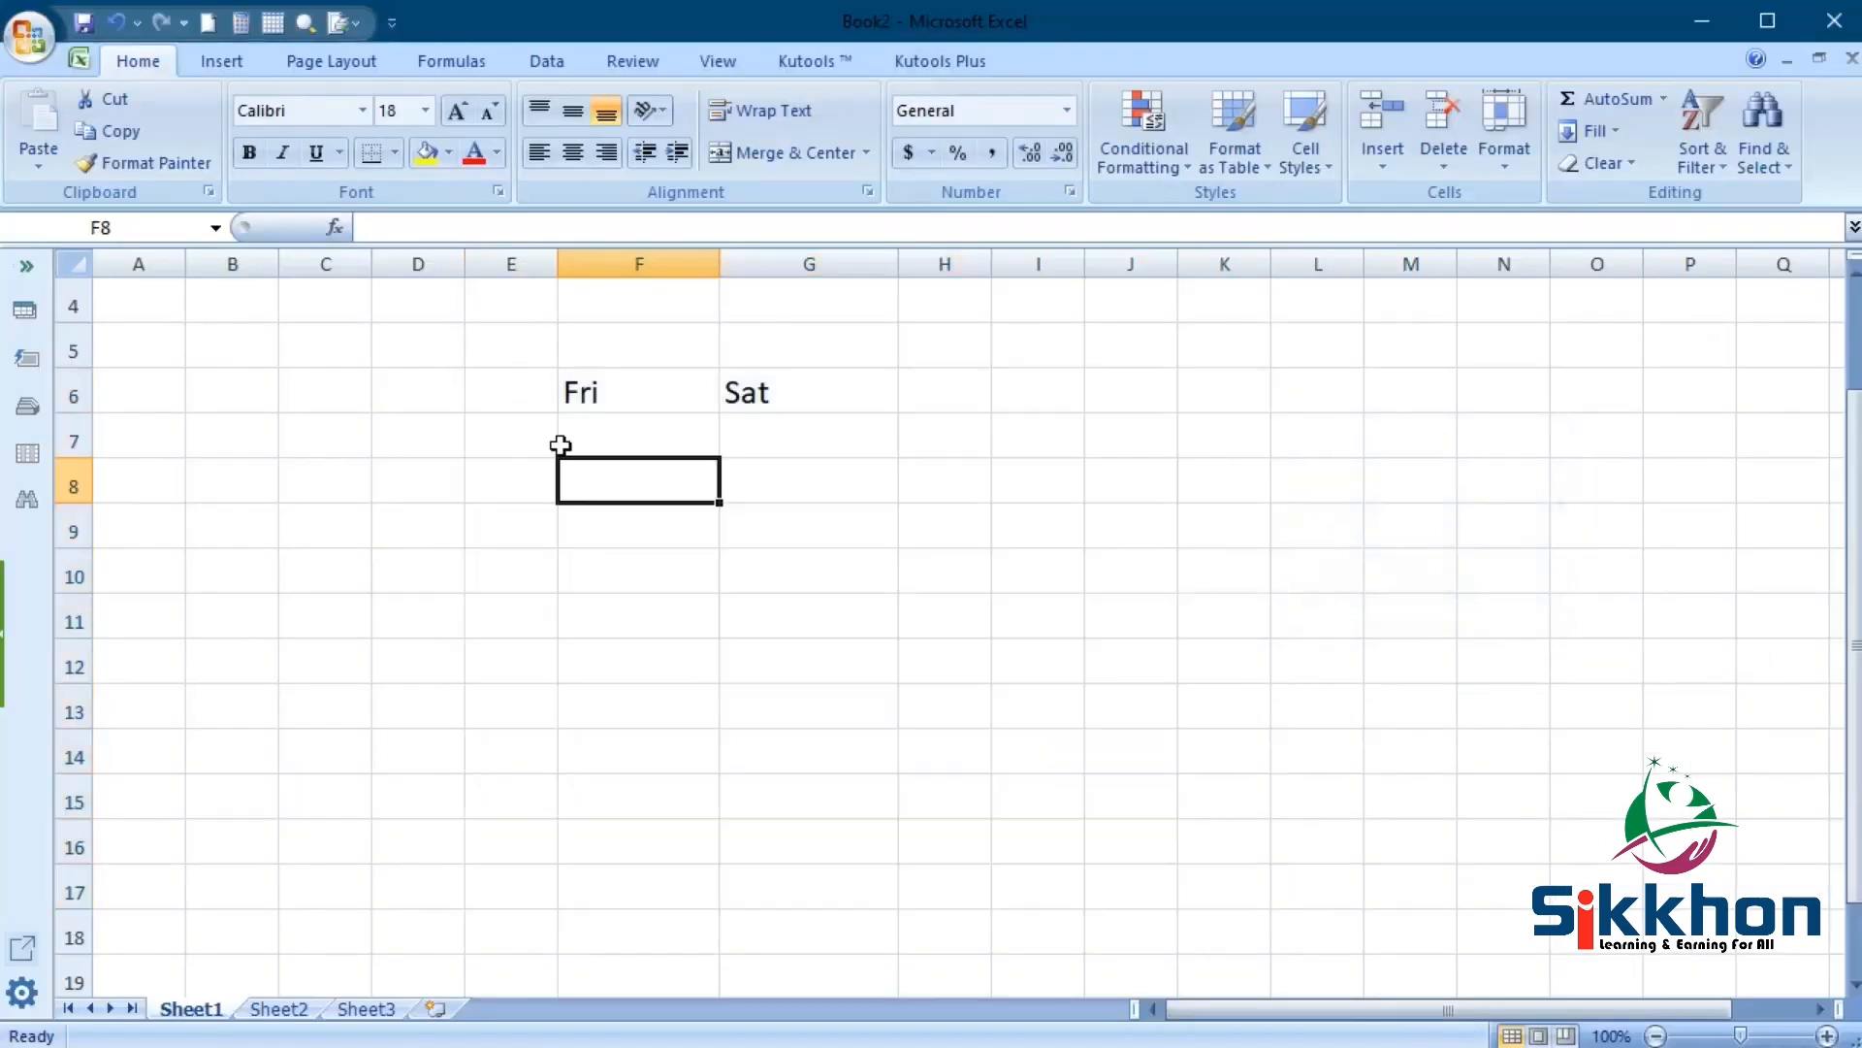
# Step: Add a Text that Contains conditional formatting rule to D7:K18 that formats R with Light Red Fill with Dark Red Text
pyautogui.moveTo(403, 427); pyautogui.dragTo(1250, 927)
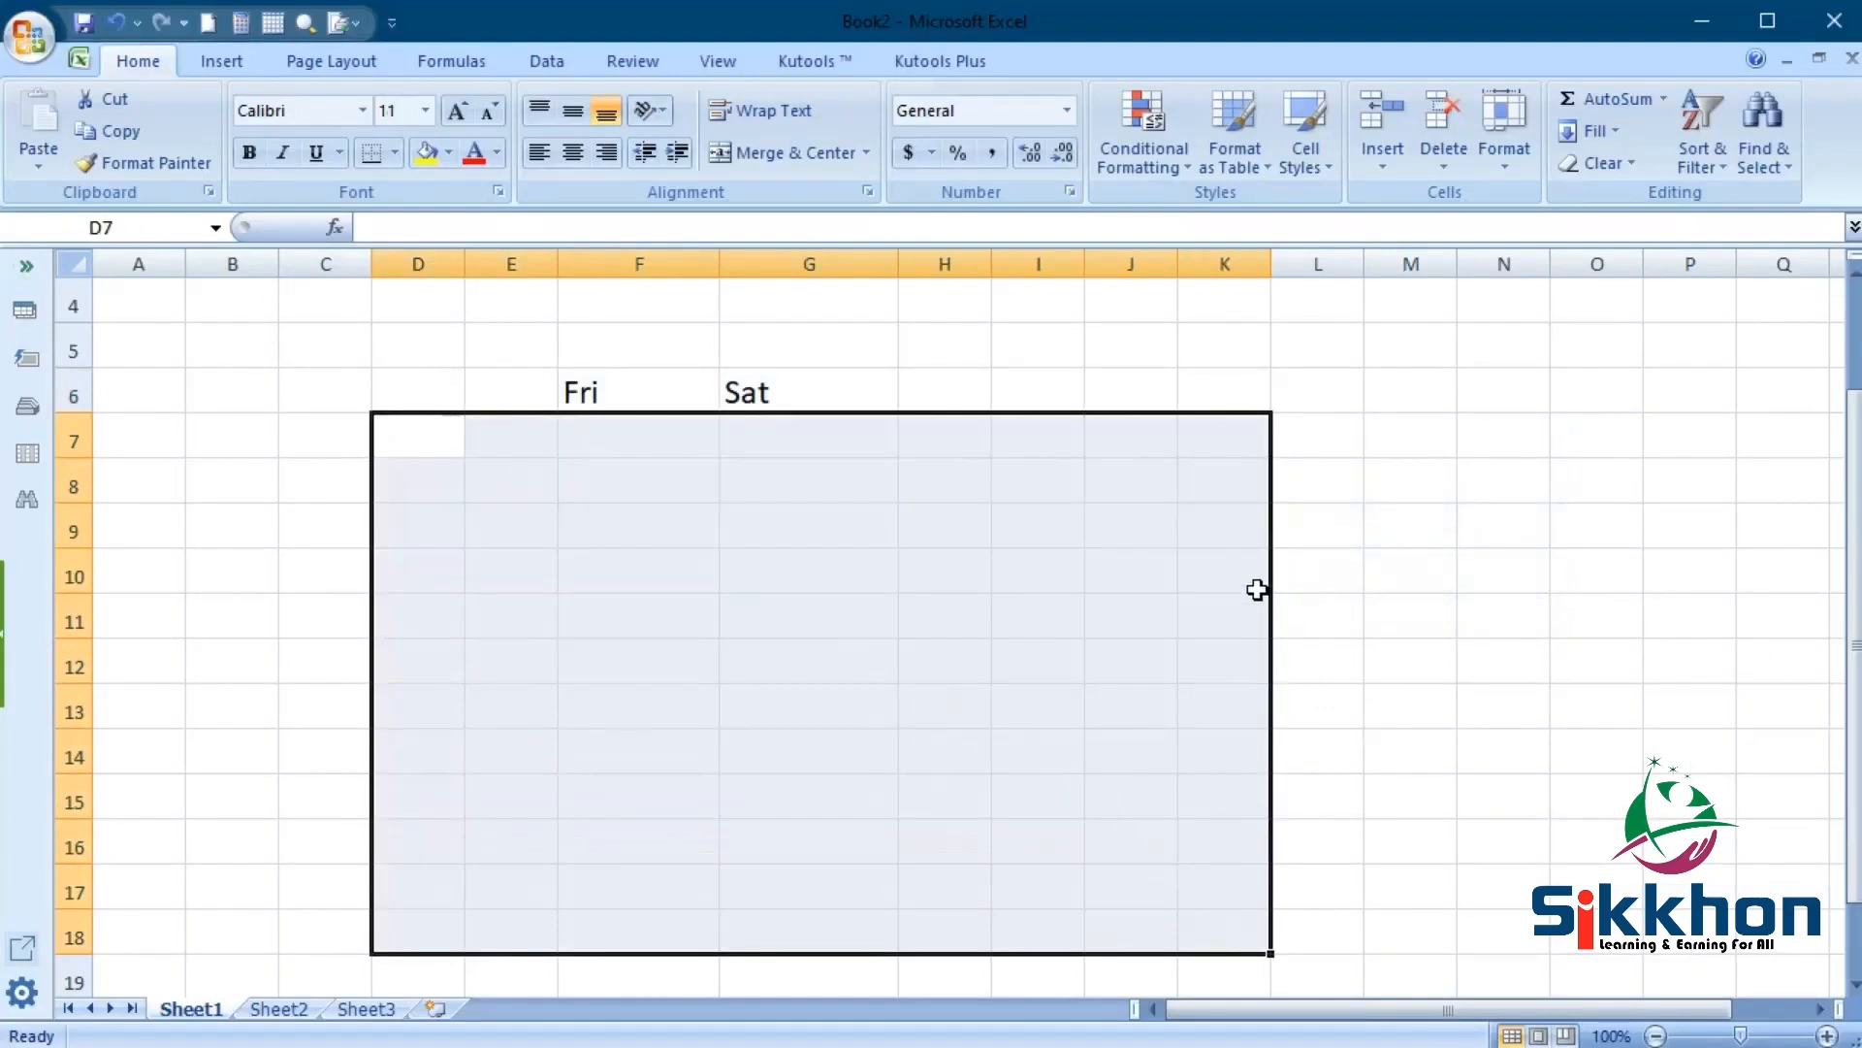
pyautogui.click(1152, 128)
pyautogui.moveTo(1227, 207)
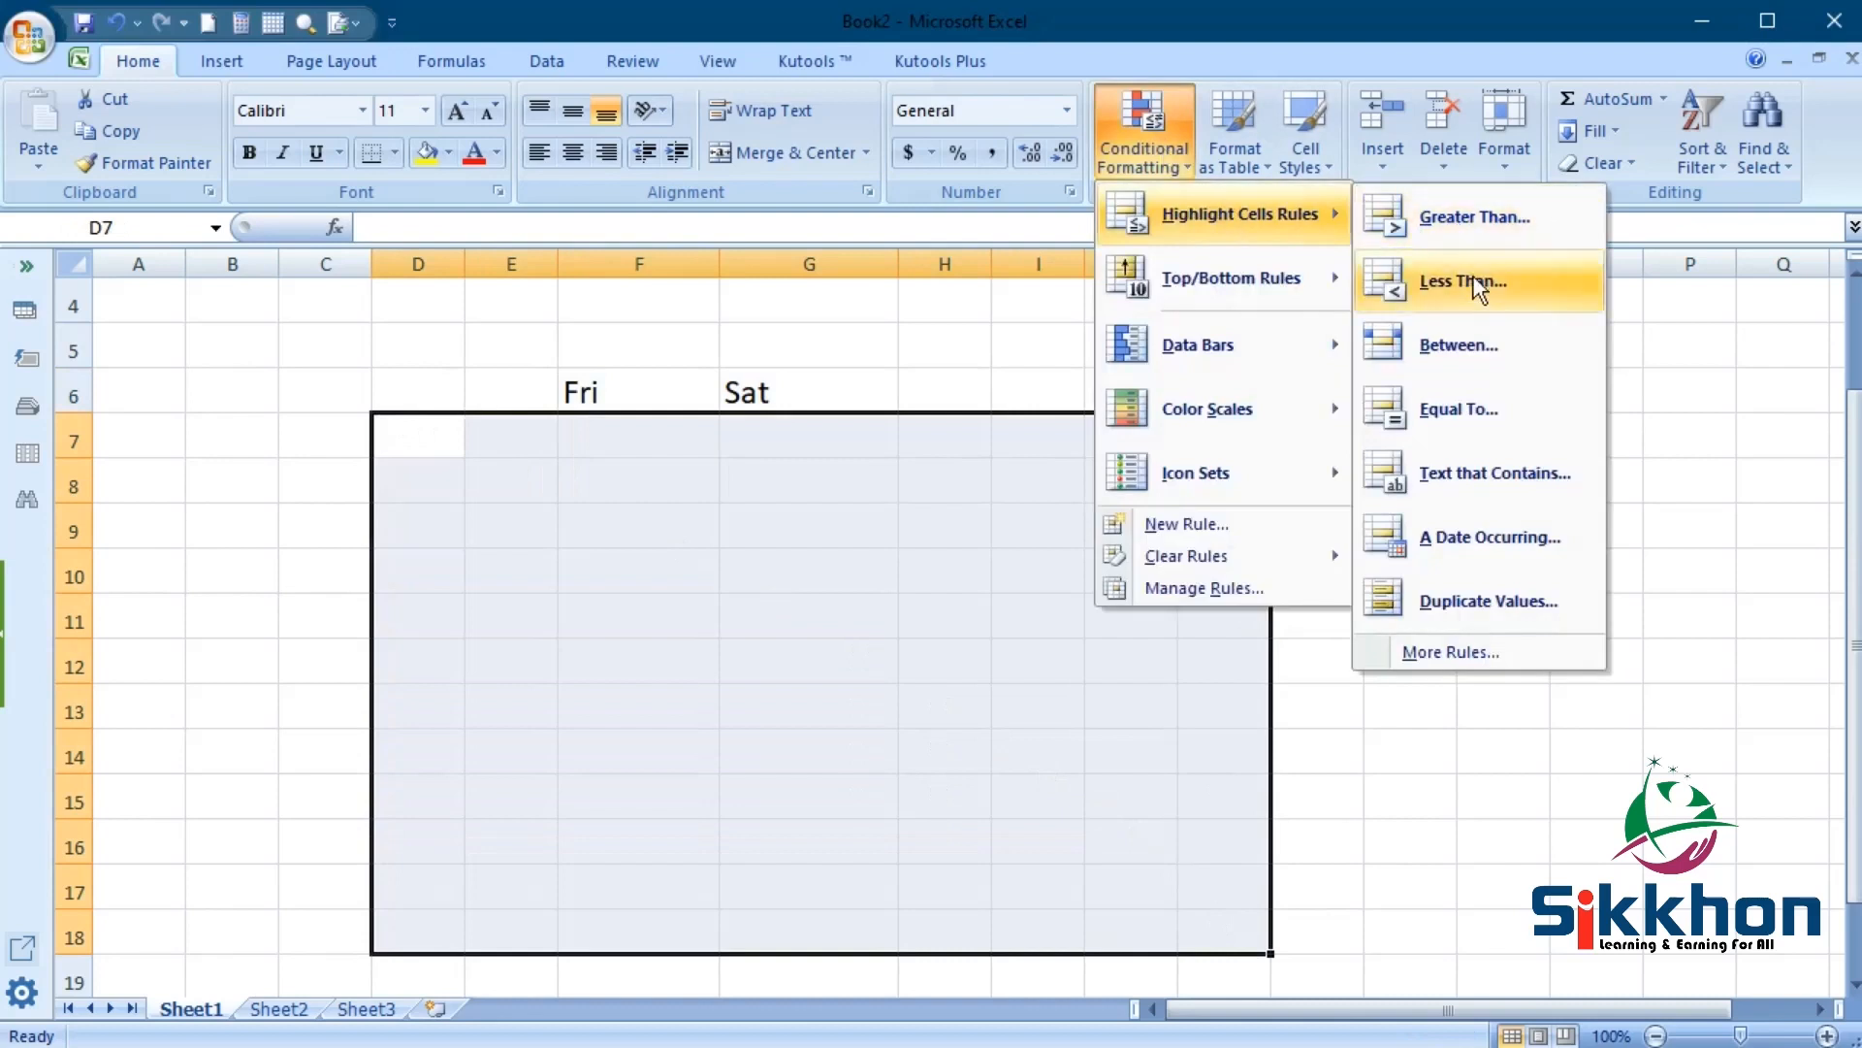
pyautogui.click(1471, 475)
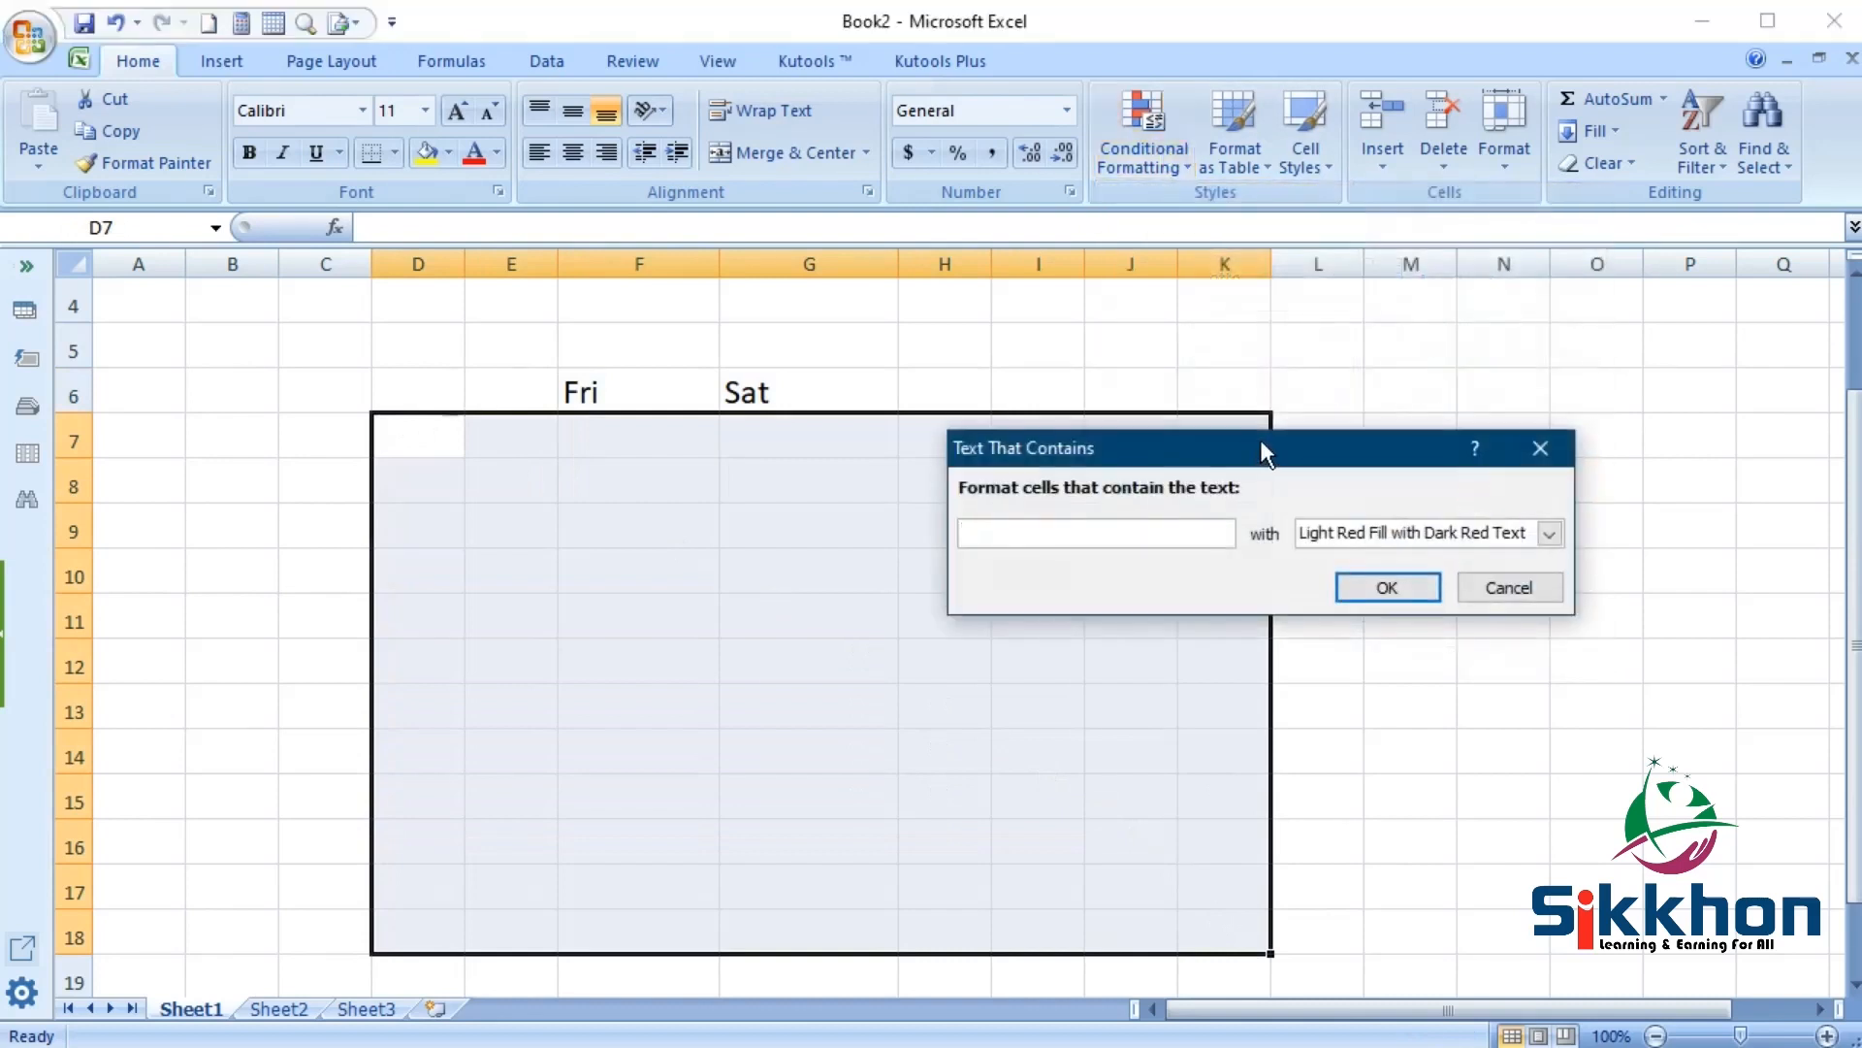
pyautogui.moveTo(1260, 440); pyautogui.dragTo(1269, 459)
pyautogui.write('R')
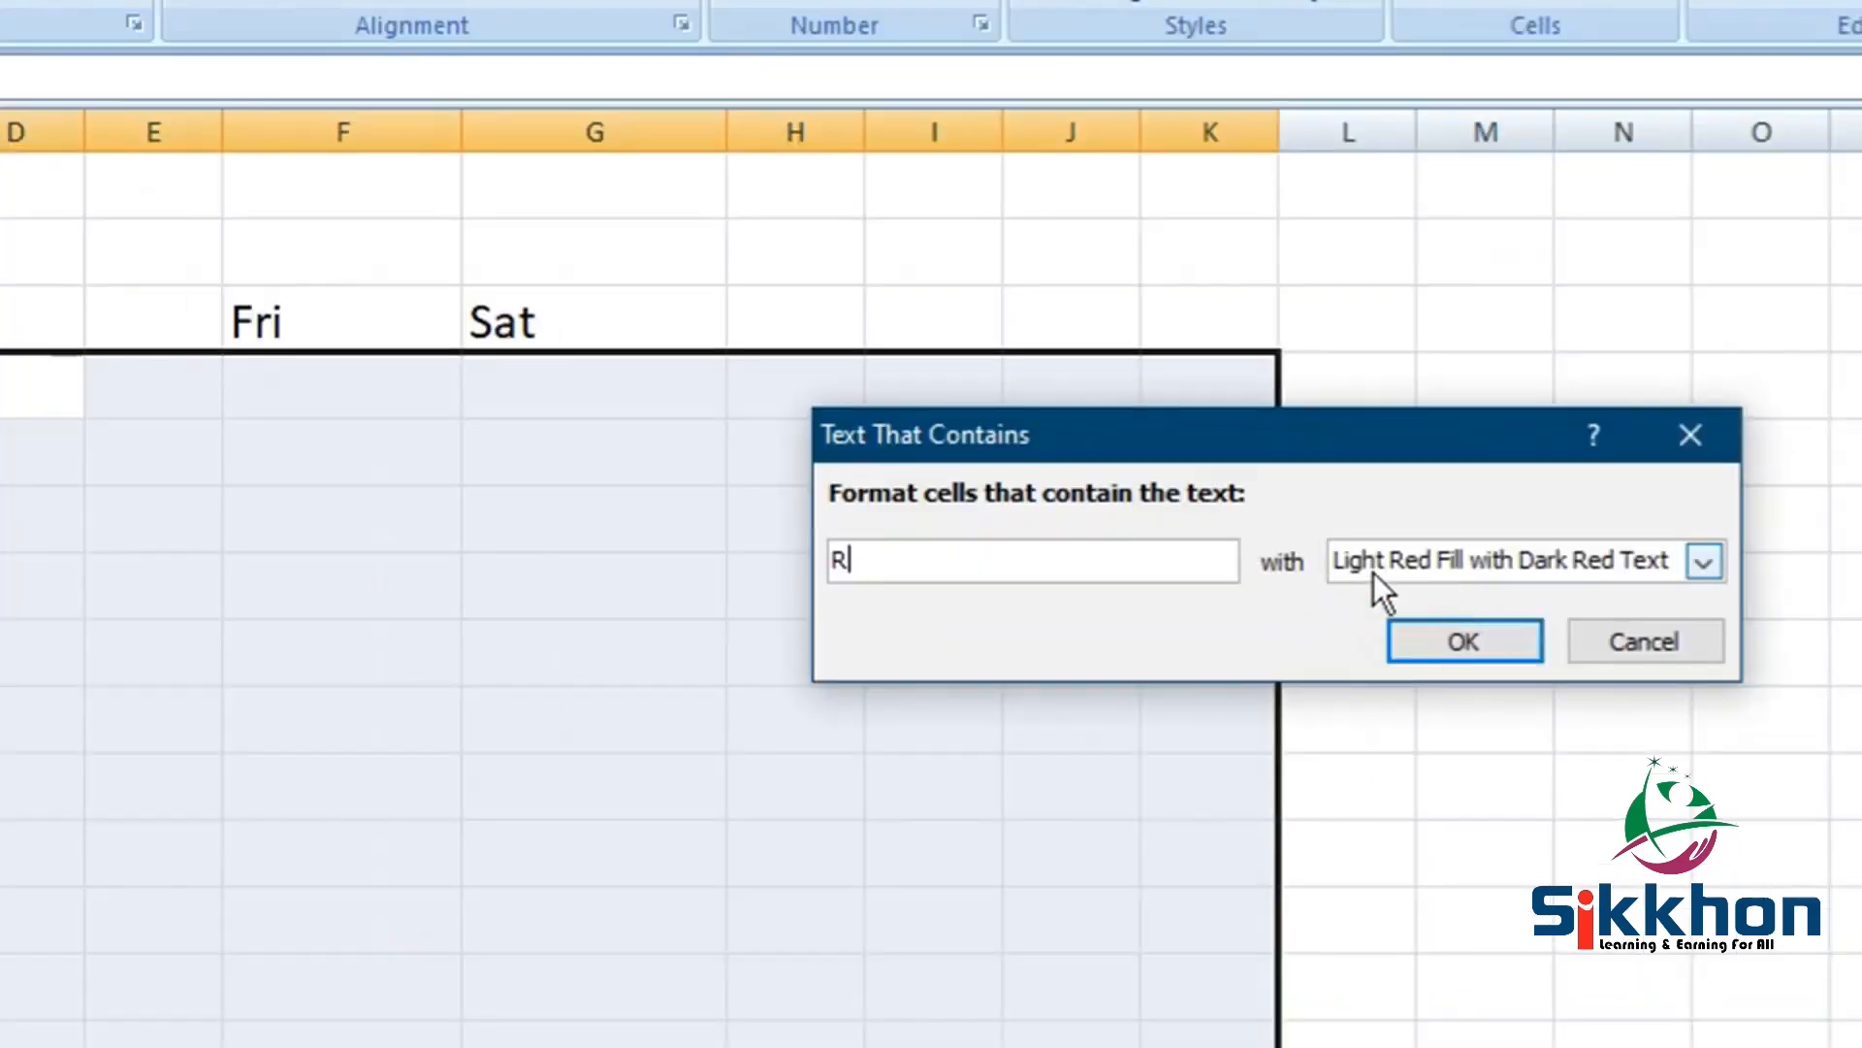
pyautogui.click(1571, 563)
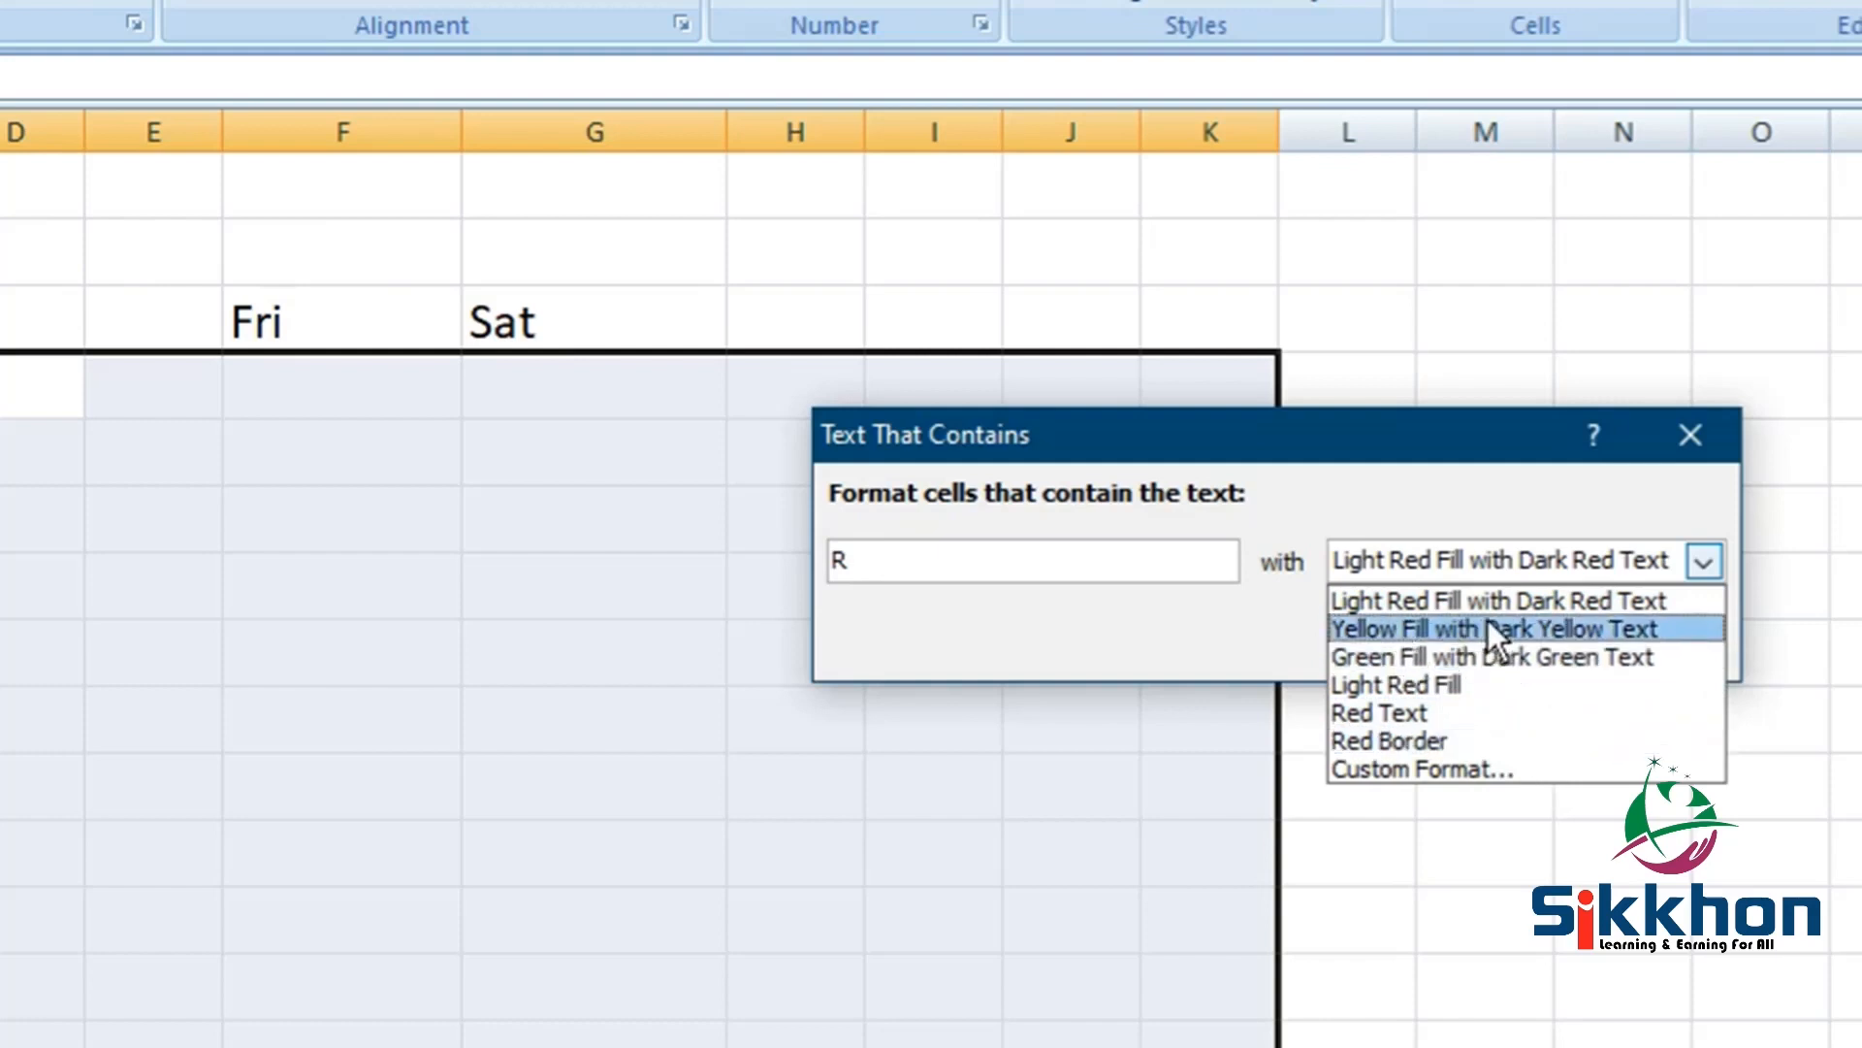
pyautogui.click(1511, 601)
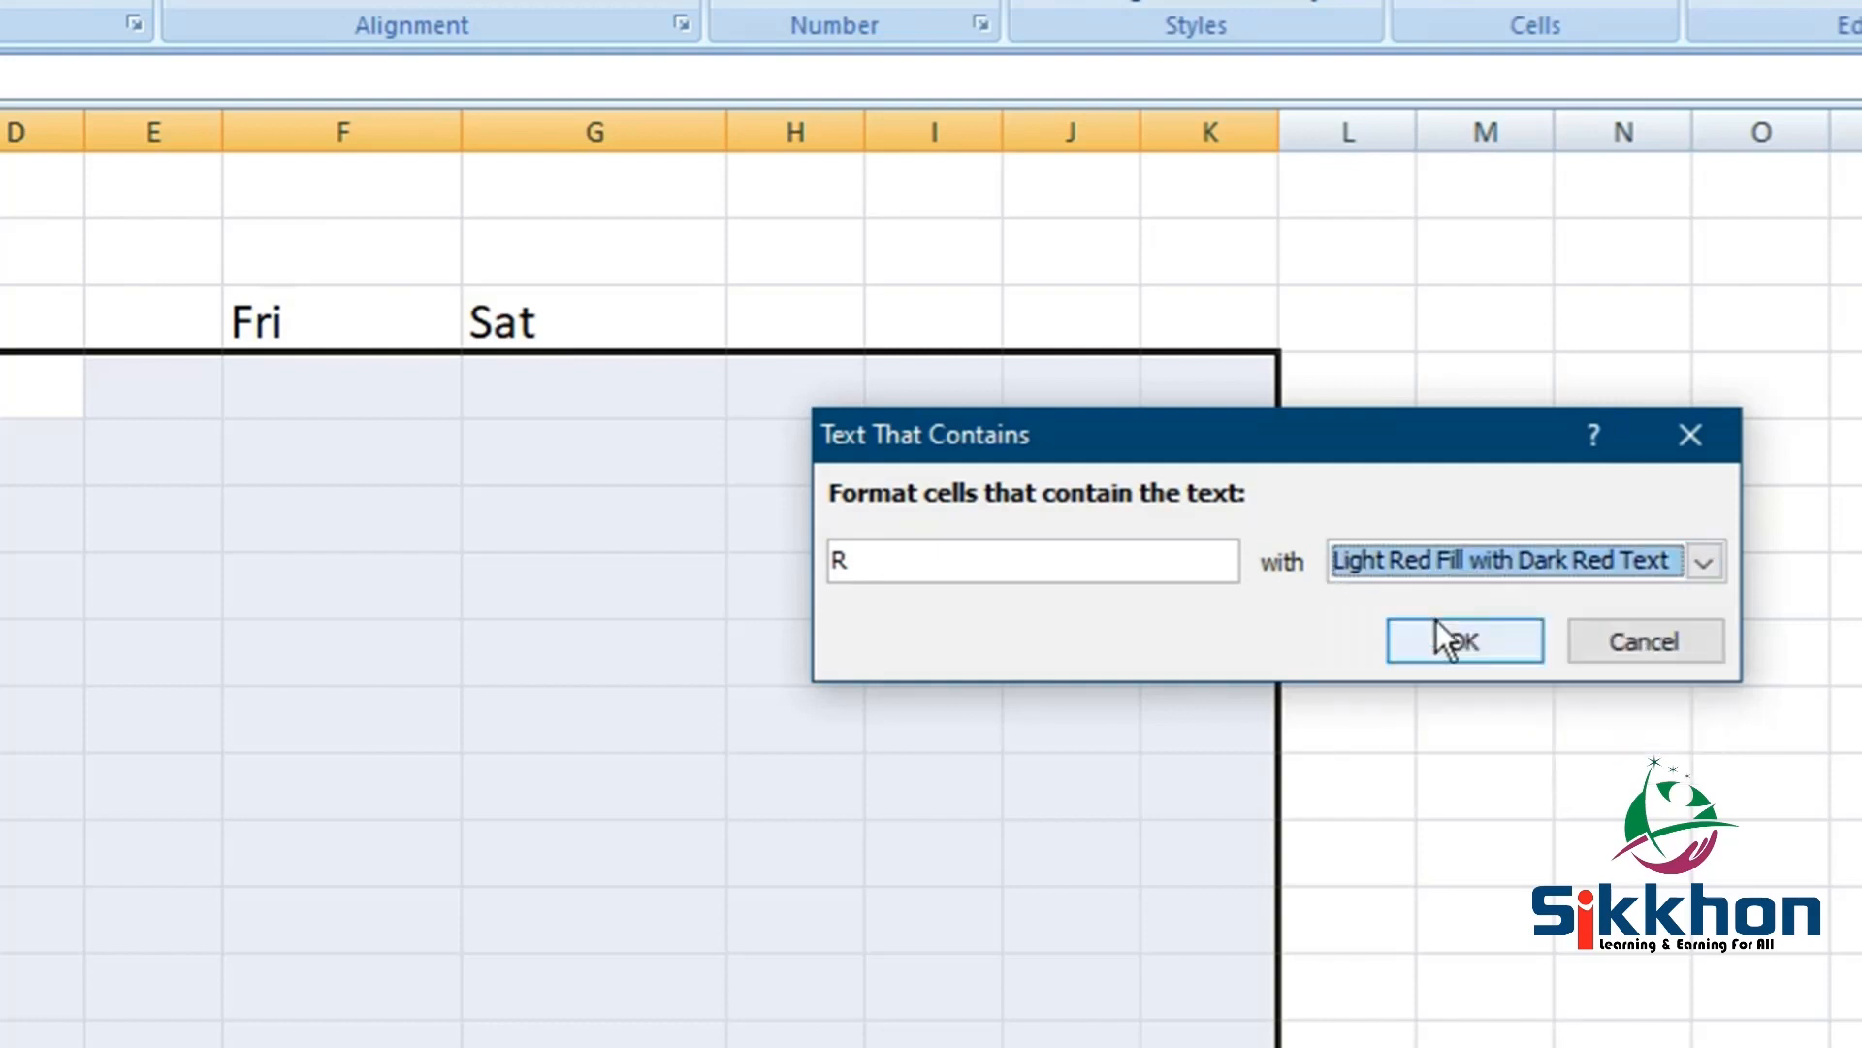
pyautogui.click(1493, 636)
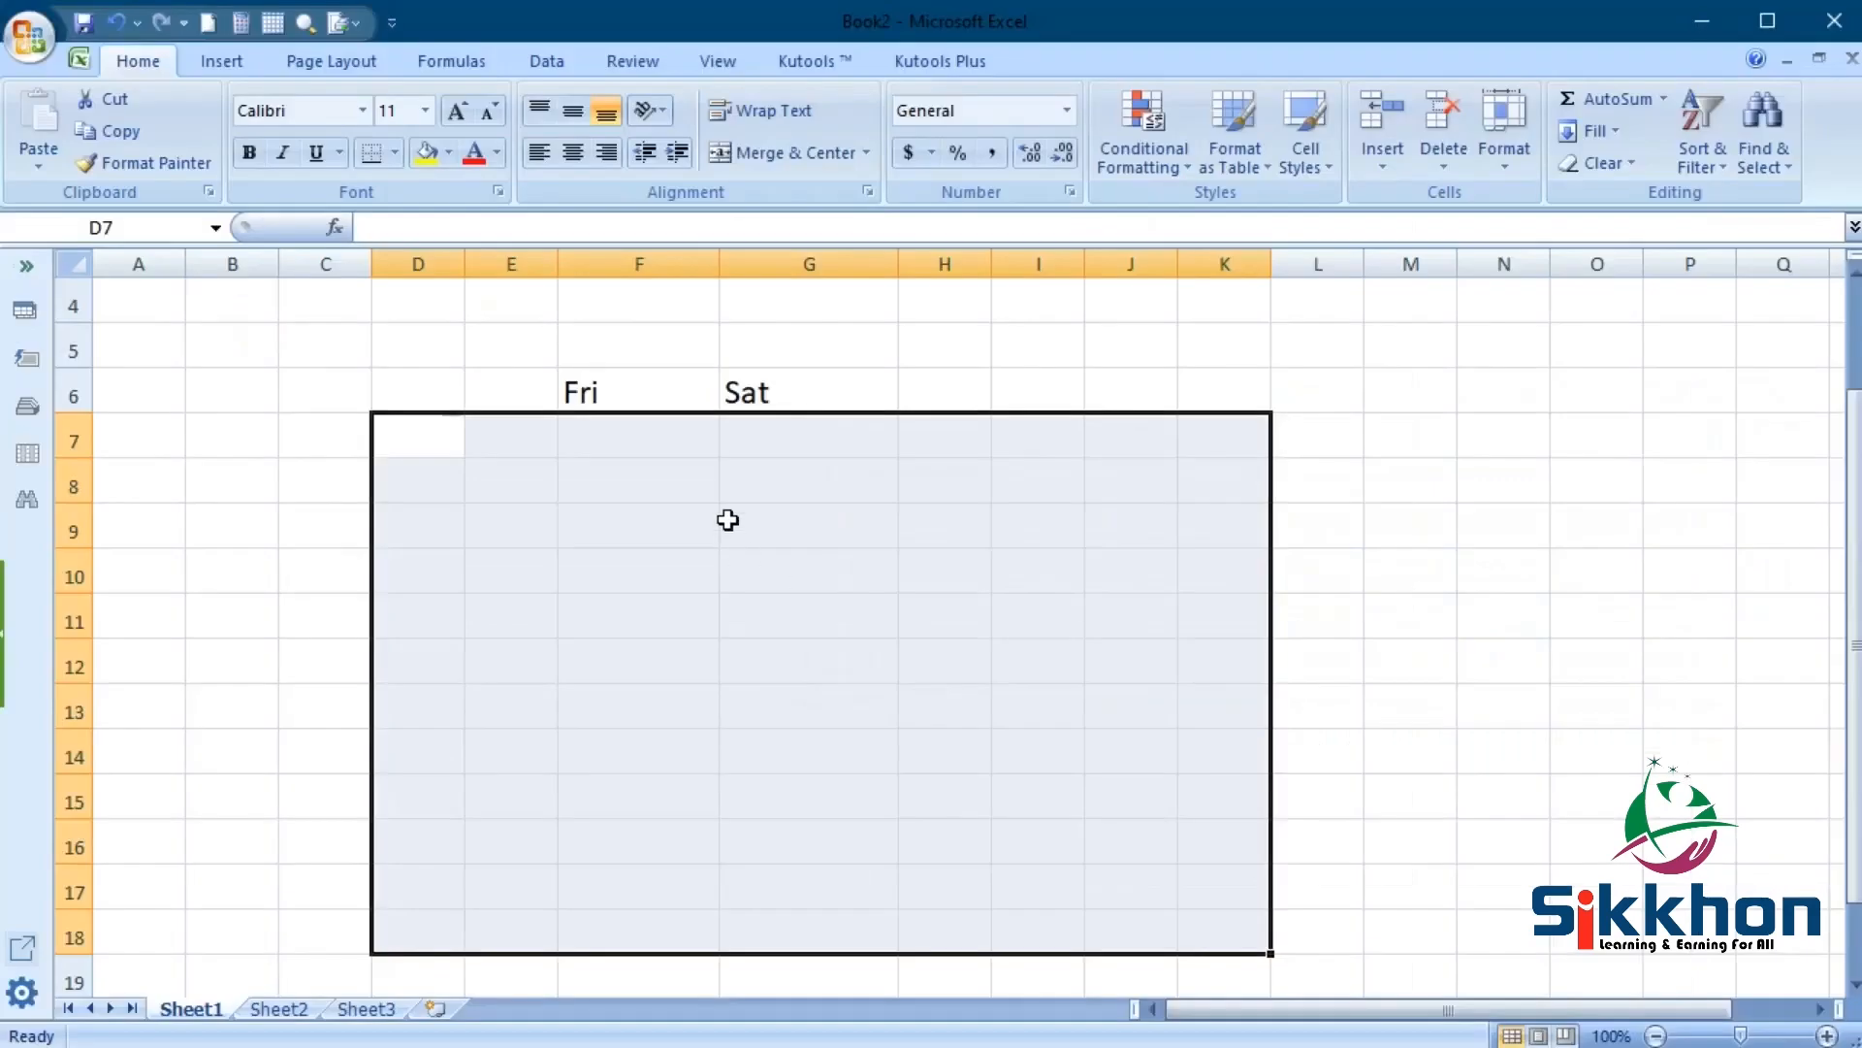
# Step: Enter the shift letter R in cell E8
pyautogui.click(501, 484)
pyautogui.write('R')
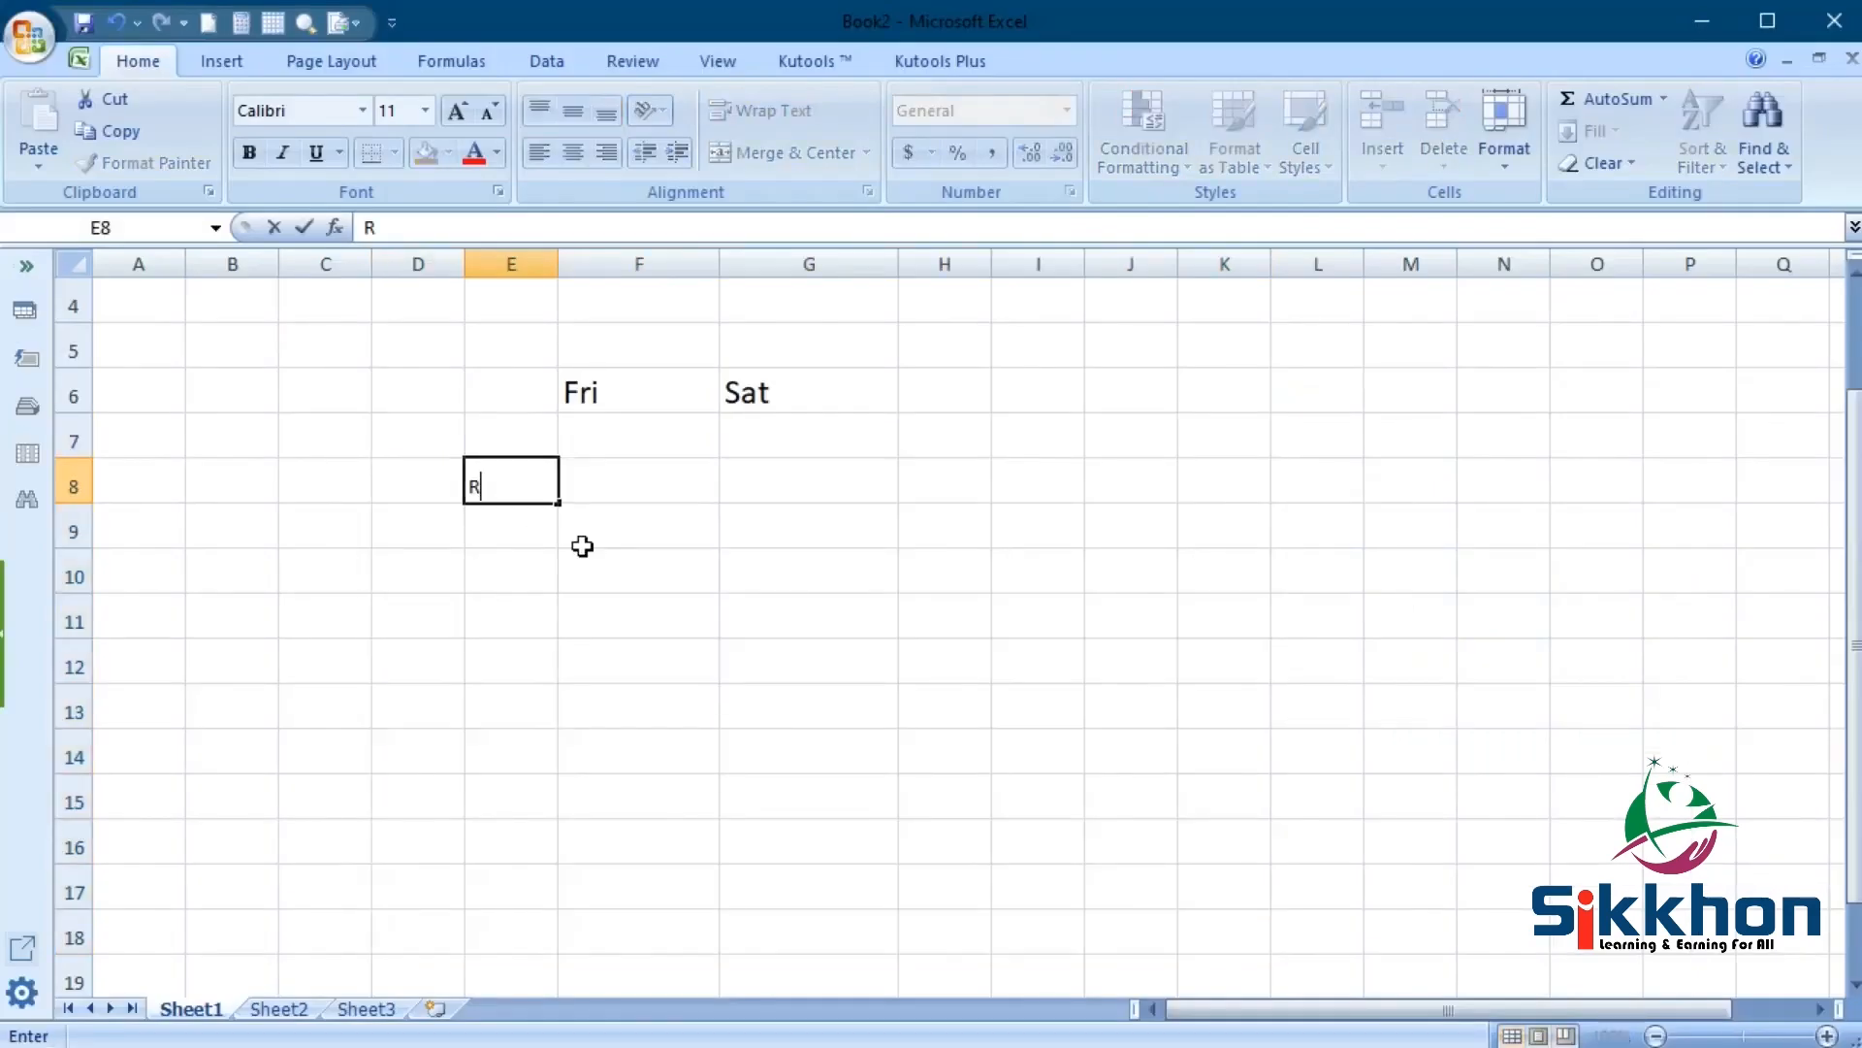
pyautogui.click(636, 499)
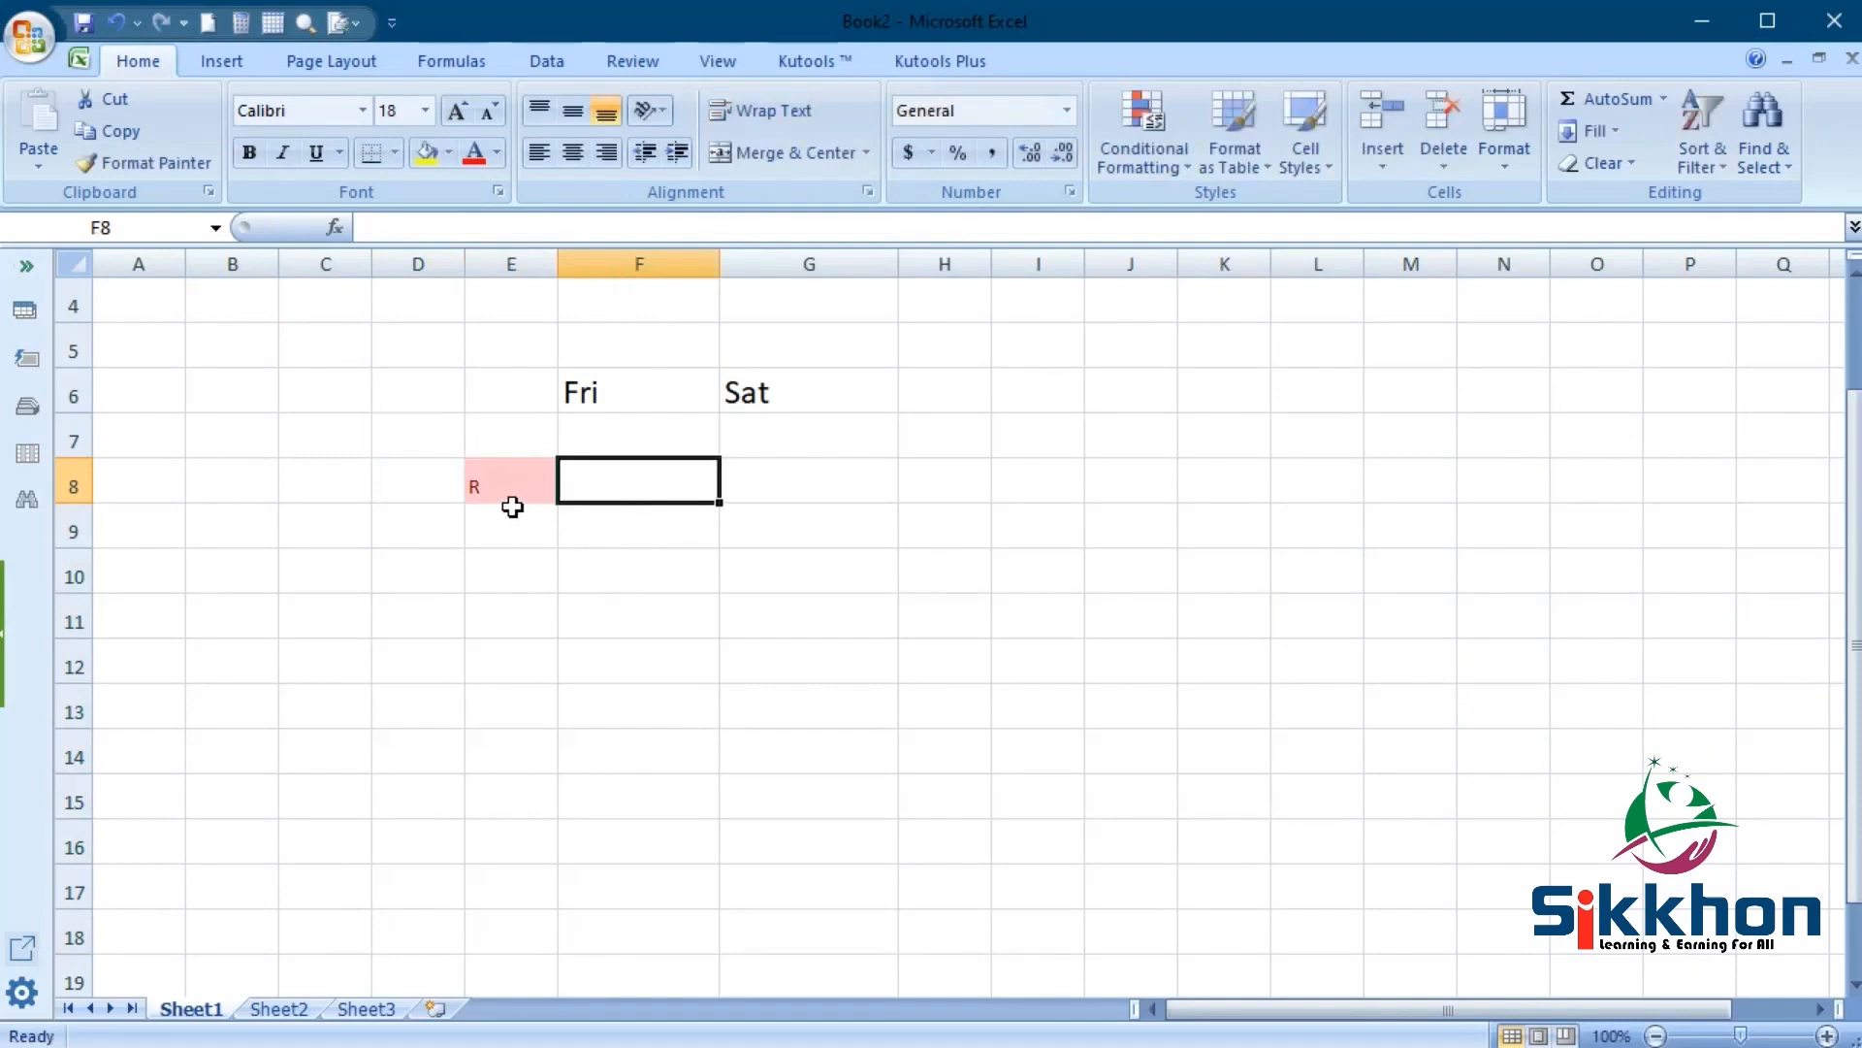
# Step: Increase the font size of C7:J17 to 18 and centre the cell contents horizontally
pyautogui.moveTo(327, 435); pyautogui.dragTo(1150, 882)
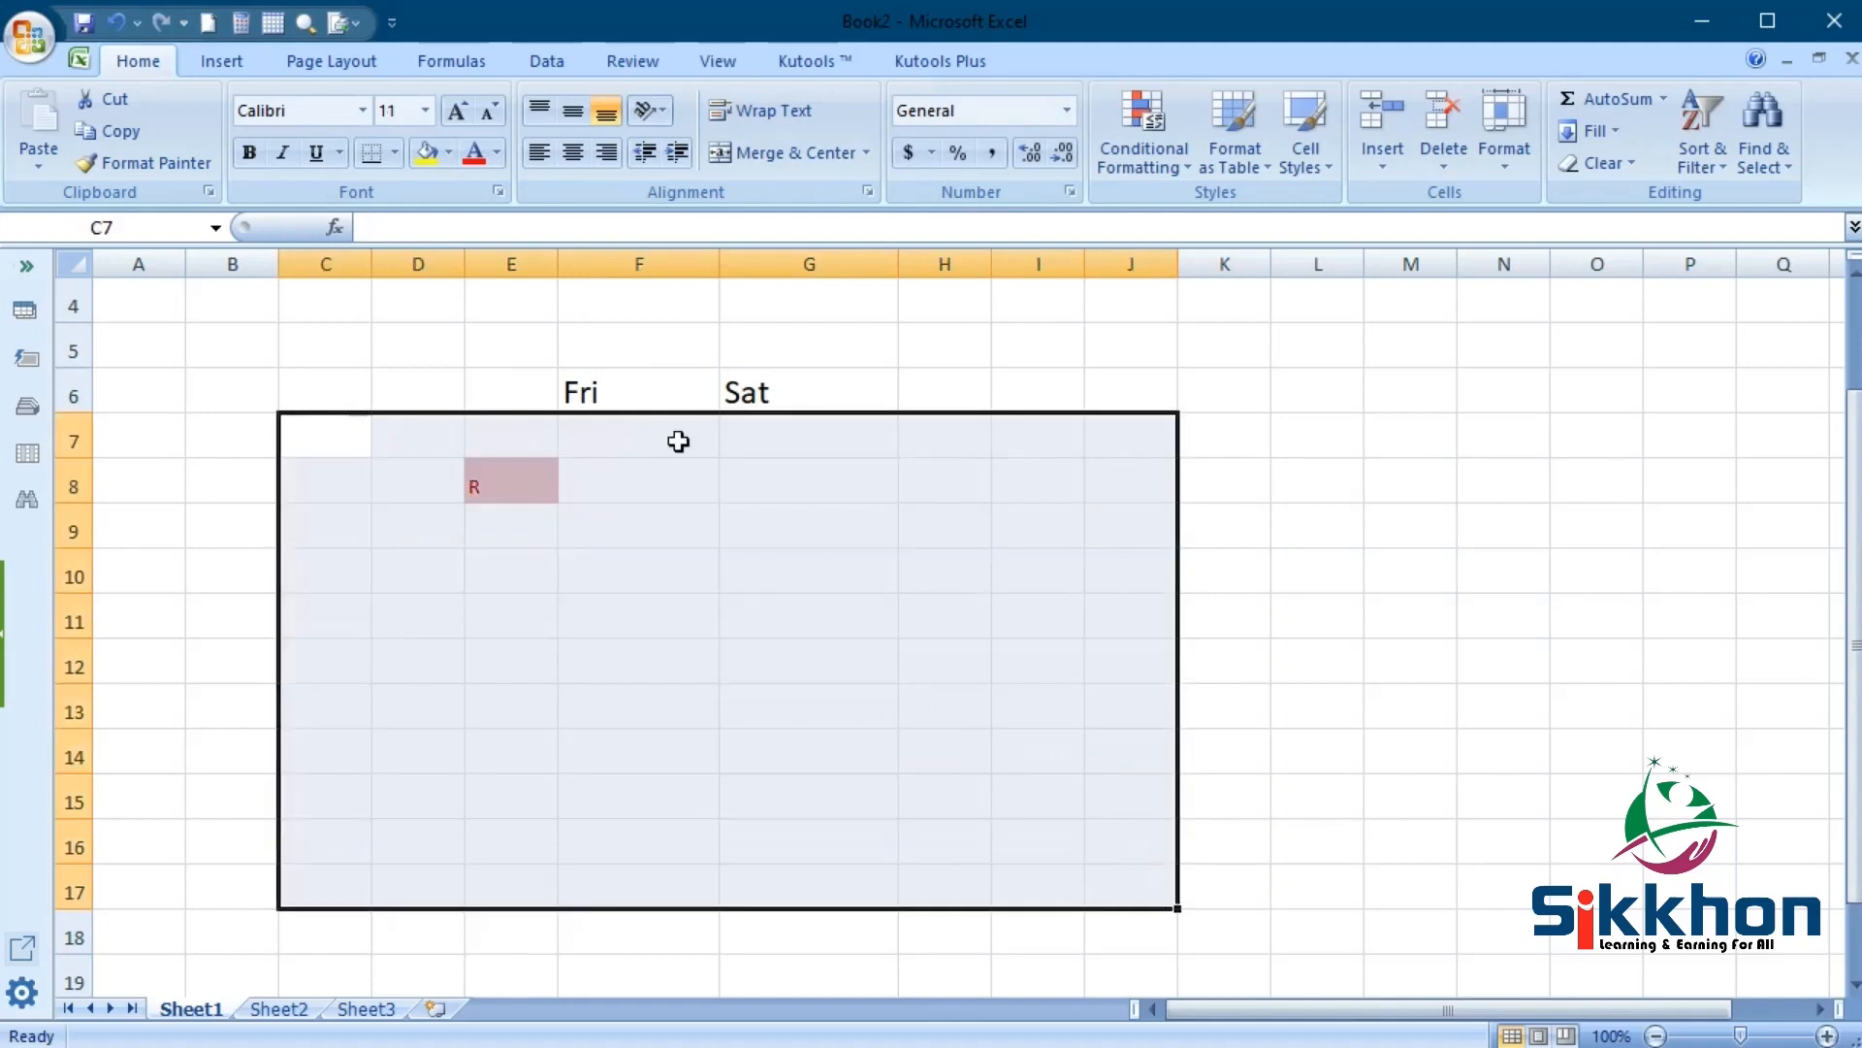
pyautogui.click(456, 111)
pyautogui.click(456, 110)
pyautogui.click(456, 111)
pyautogui.click(456, 111)
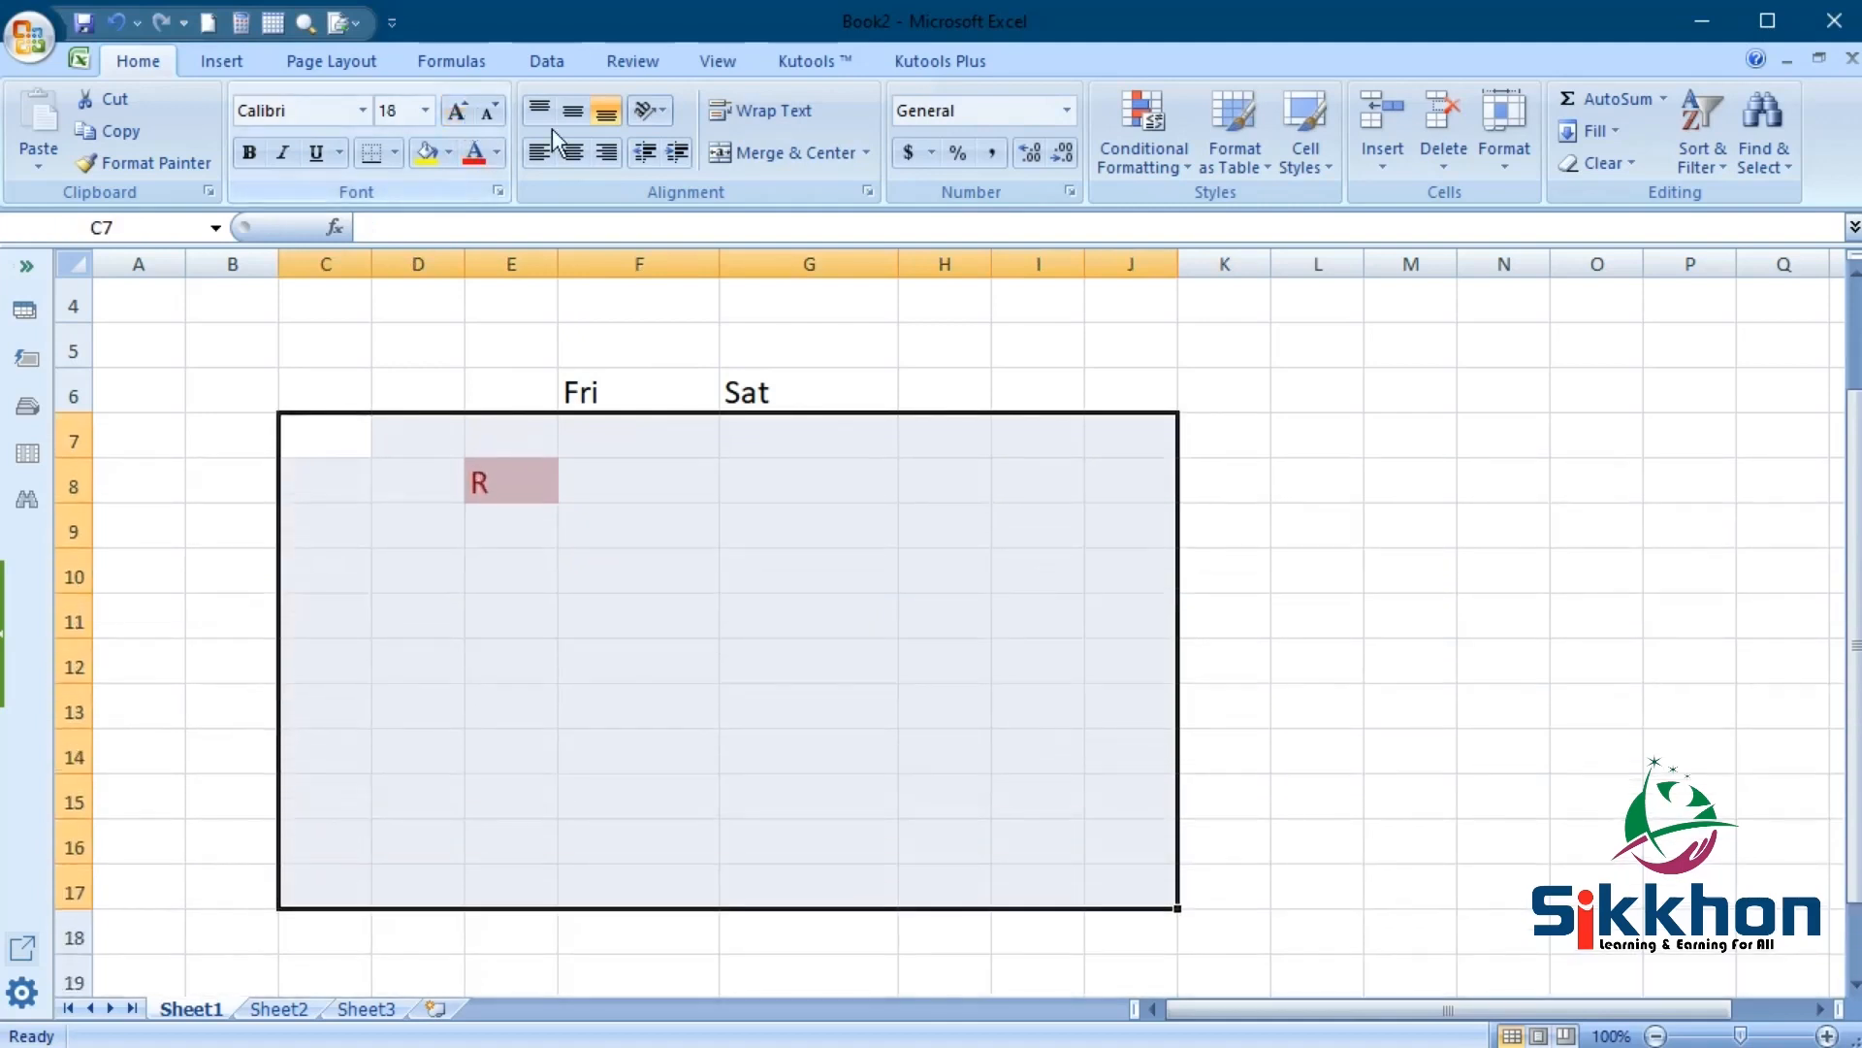
pyautogui.click(569, 153)
pyautogui.click(758, 574)
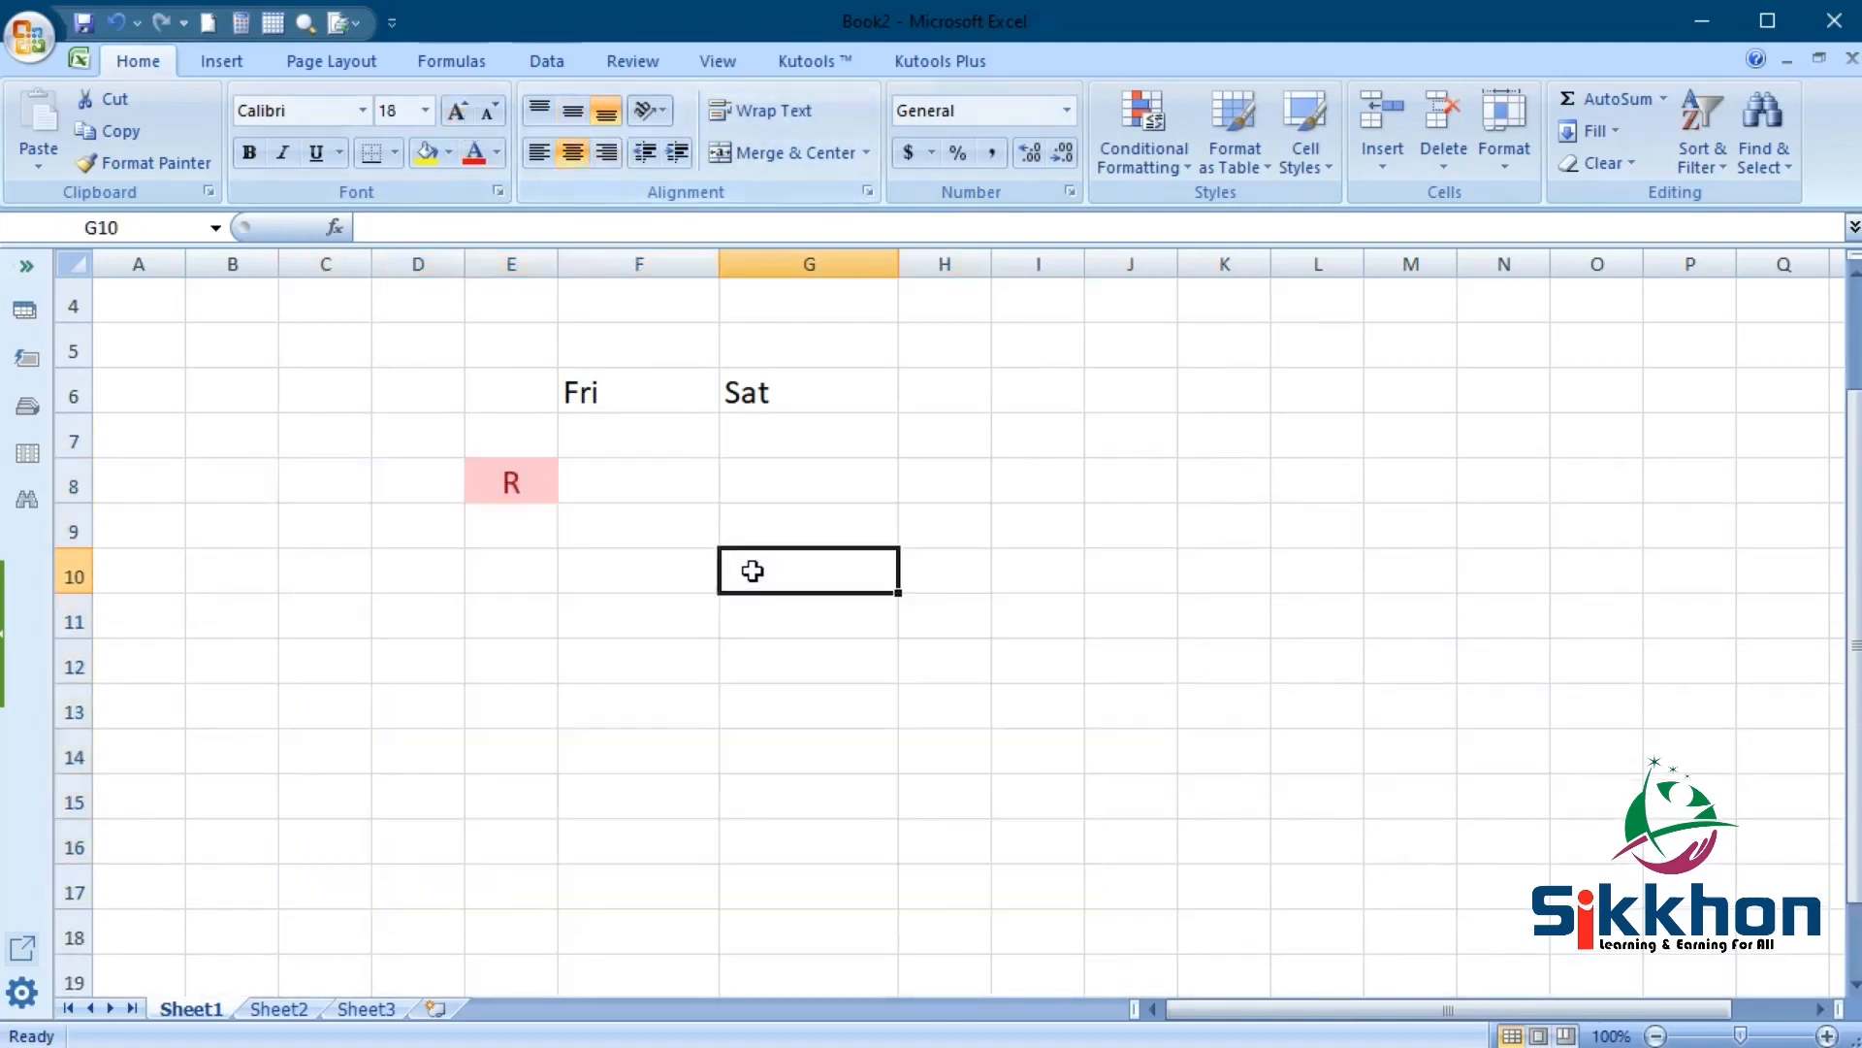
# Step: Enter the shift letters S in F8 and R in F9
pyautogui.click(517, 477)
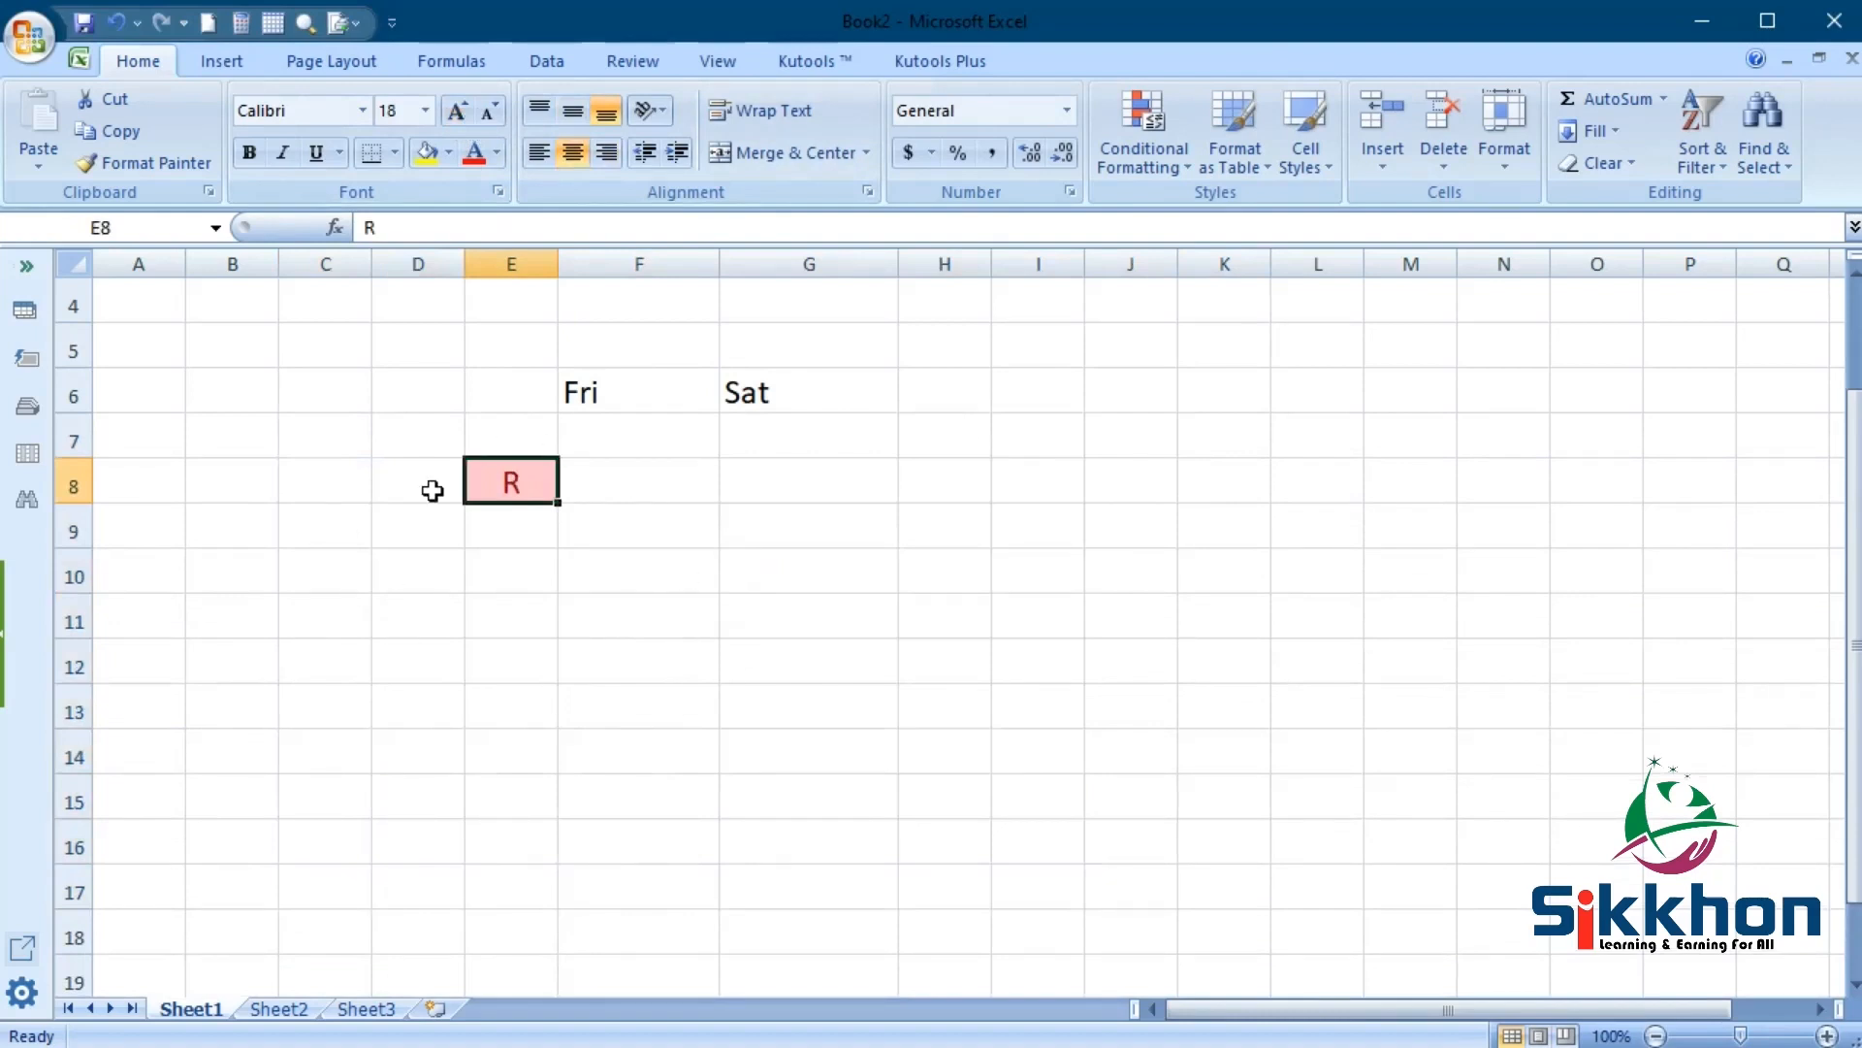
pyautogui.click(628, 498)
pyautogui.write('S')
pyautogui.click(665, 611)
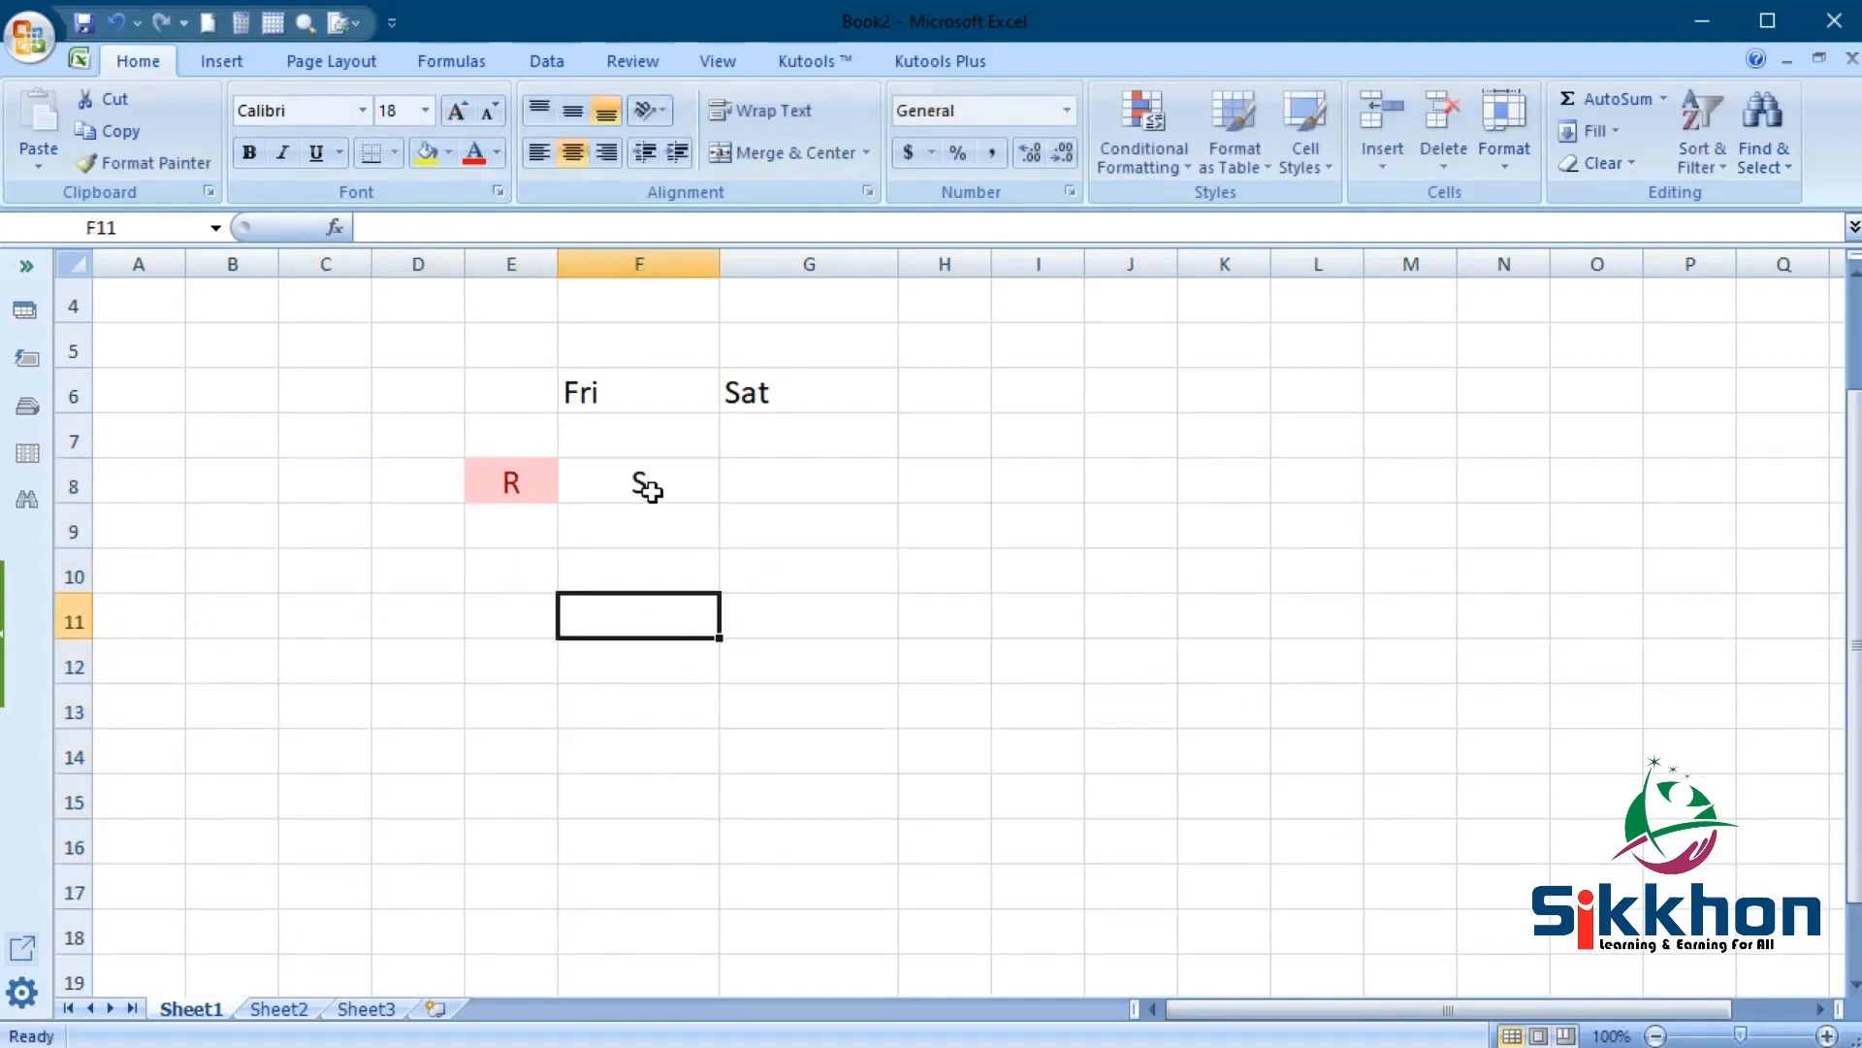
pyautogui.click(640, 529)
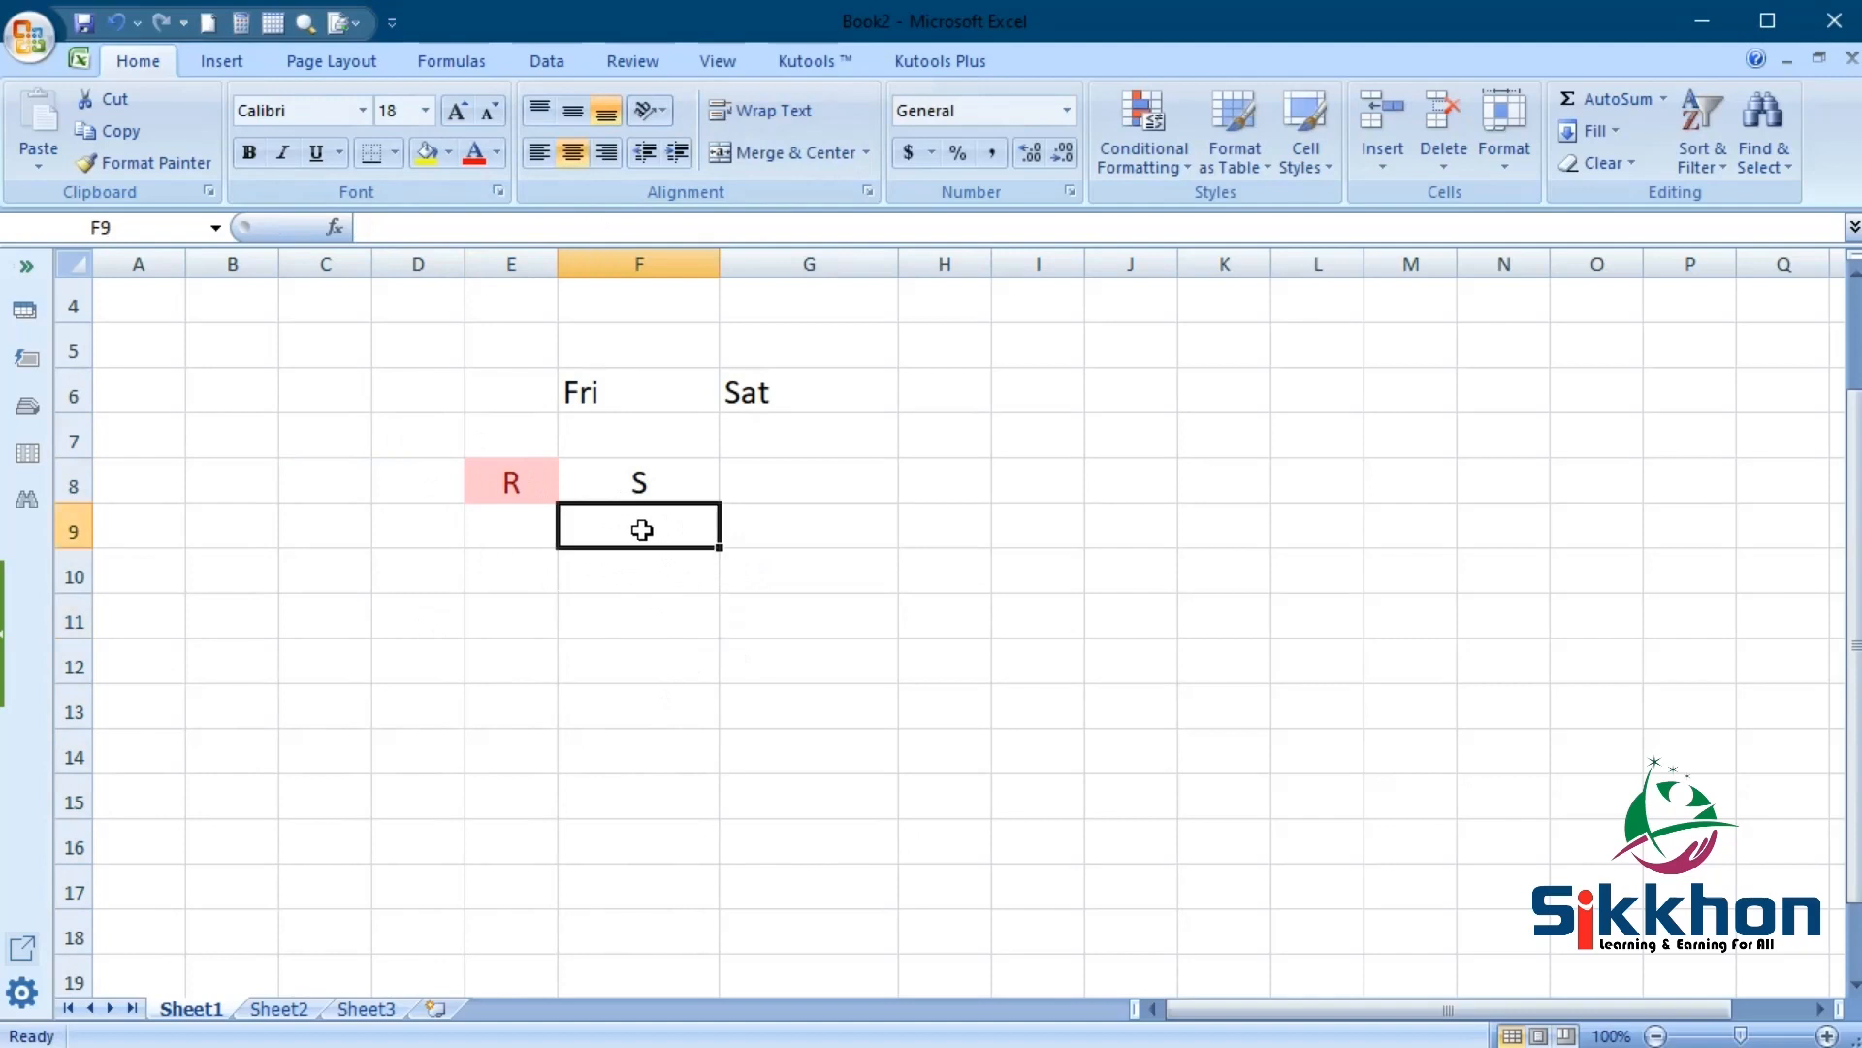
pyautogui.write('R')
pyautogui.press('Return')
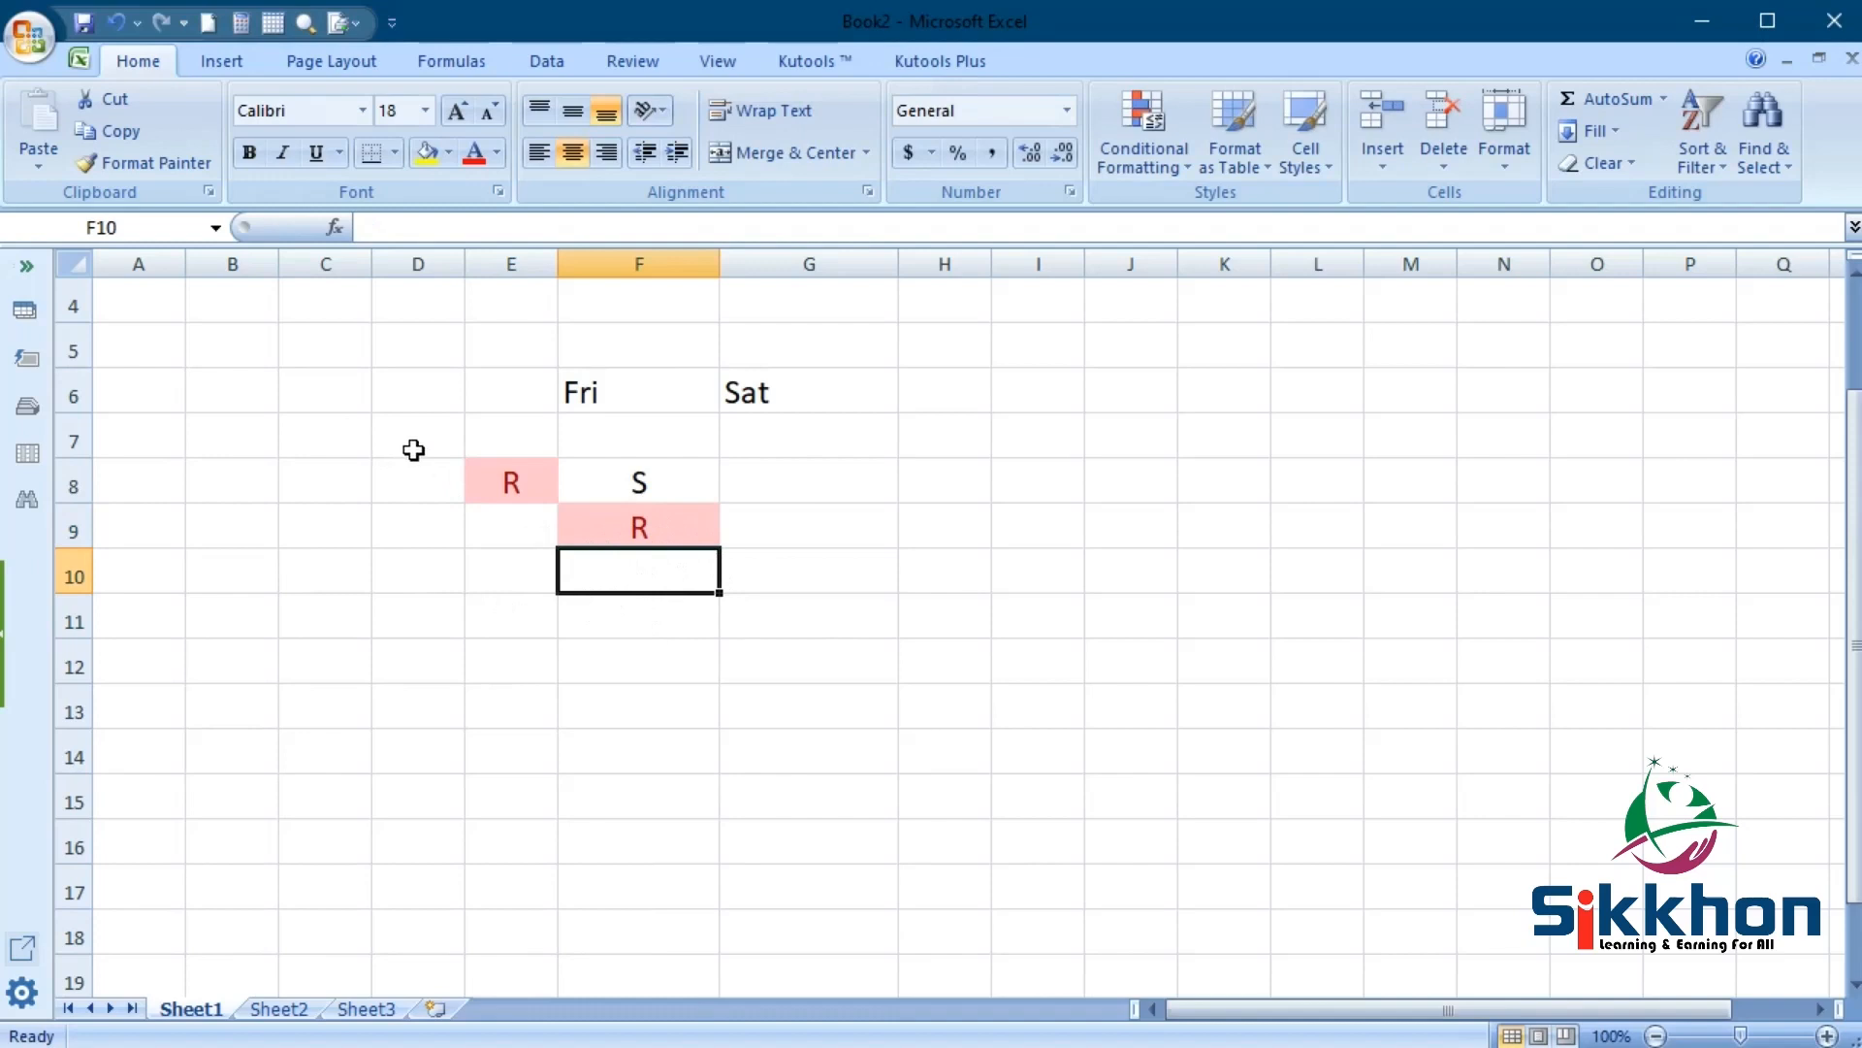
# Step: Change the range that the R conditional formatting rule applies to, from the Rules Manager, to =$C$7:$M$19
pyautogui.moveTo(321, 437); pyautogui.dragTo(1023, 744)
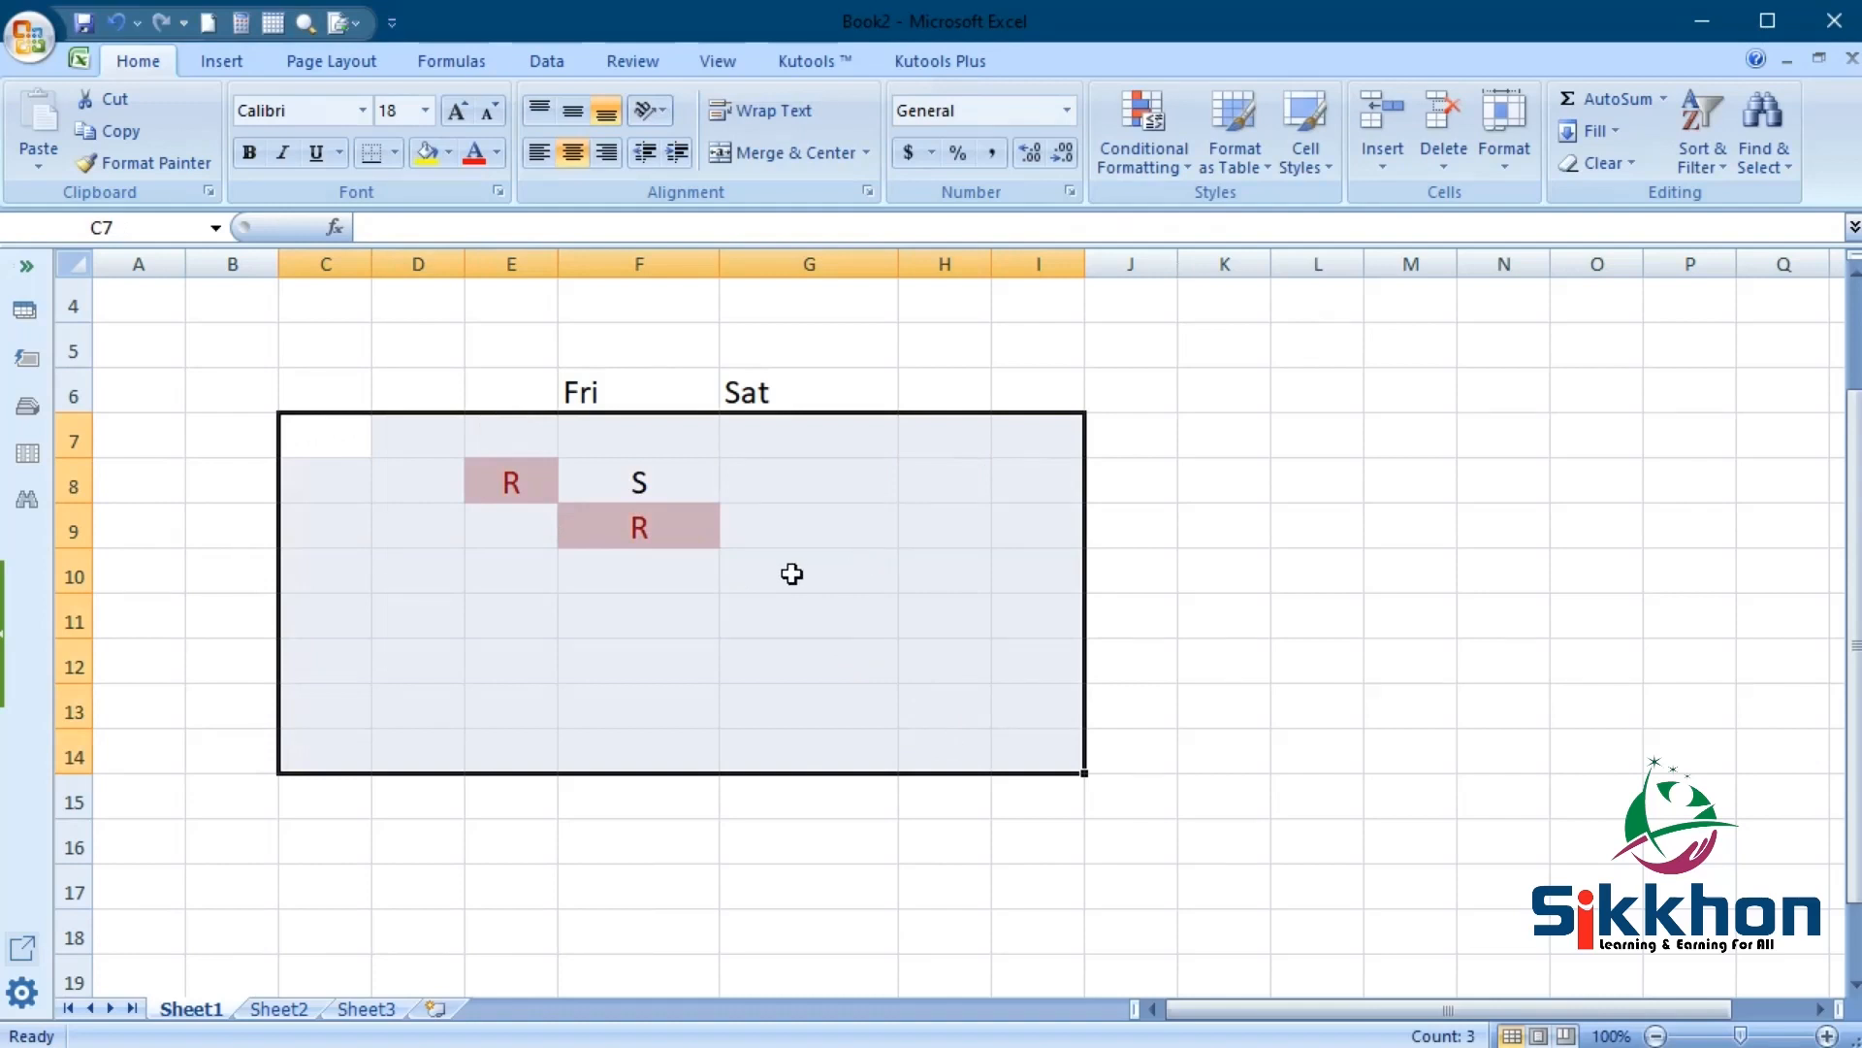
pyautogui.click(1157, 166)
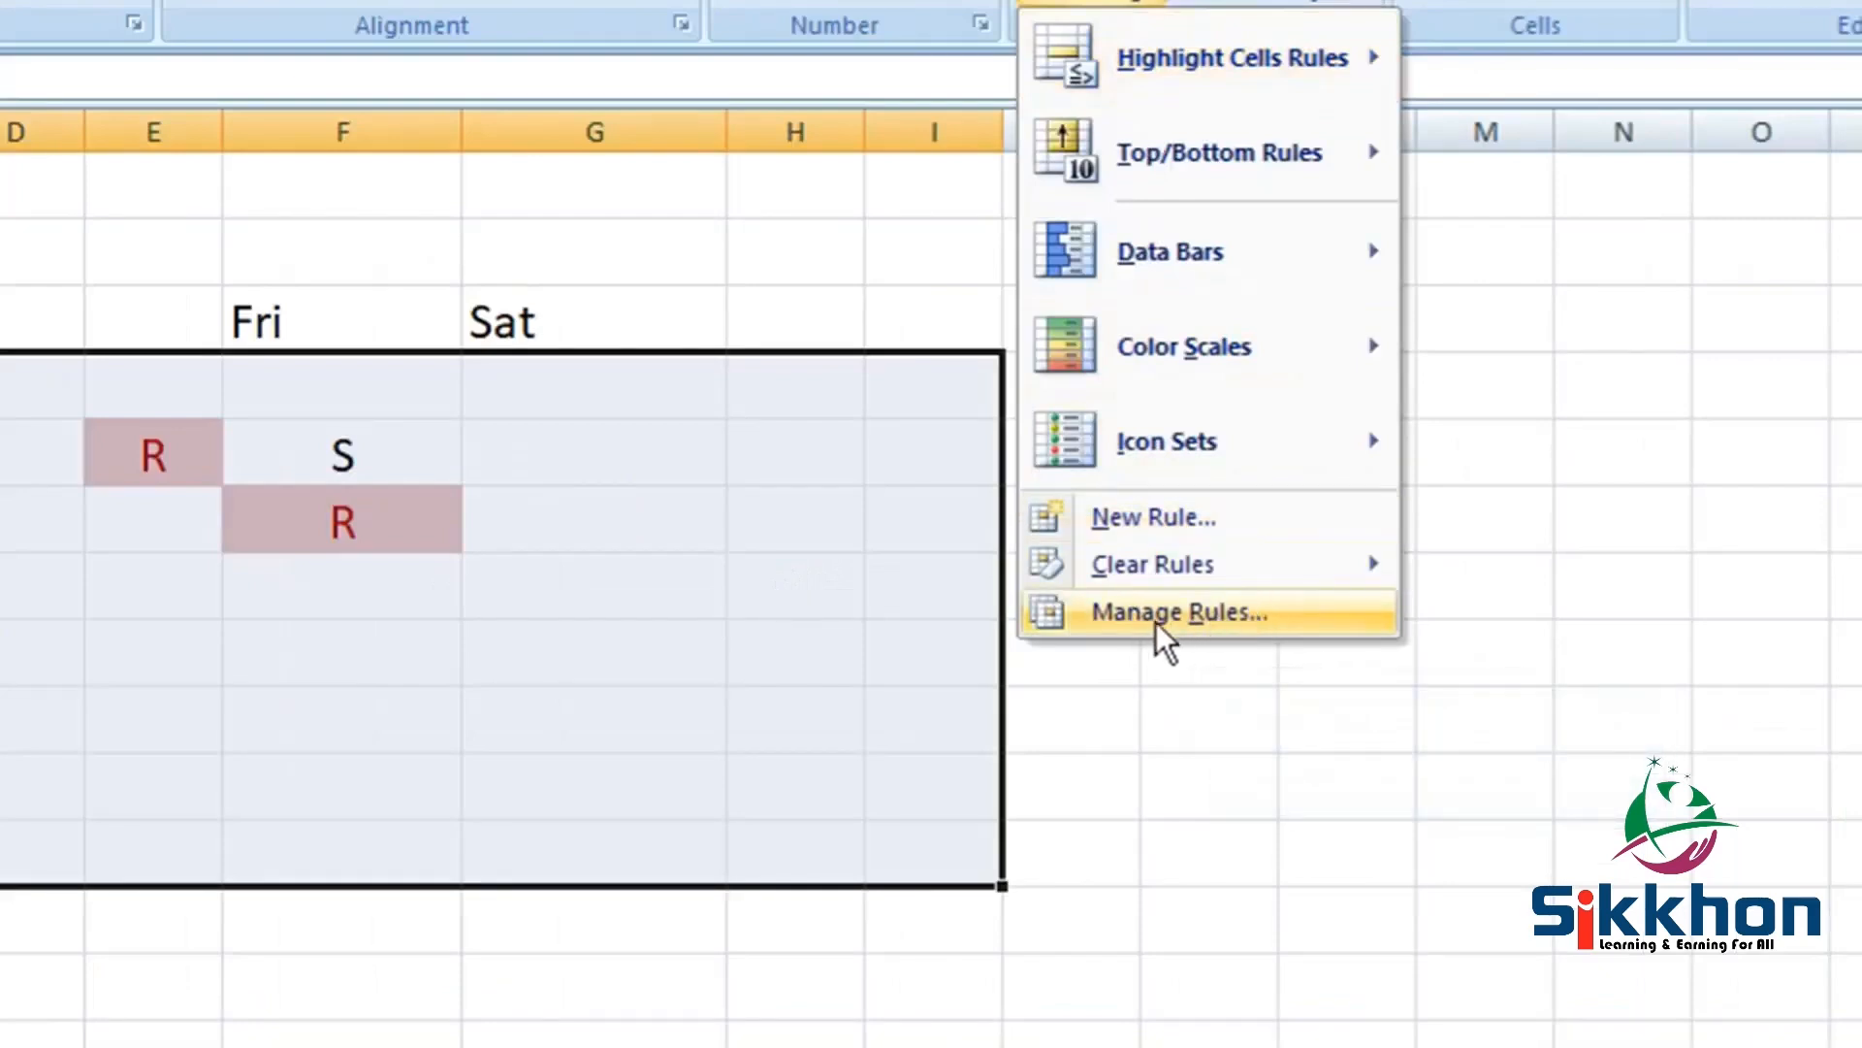
pyautogui.click(1151, 617)
pyautogui.moveTo(1143, 223); pyautogui.dragTo(1185, 291)
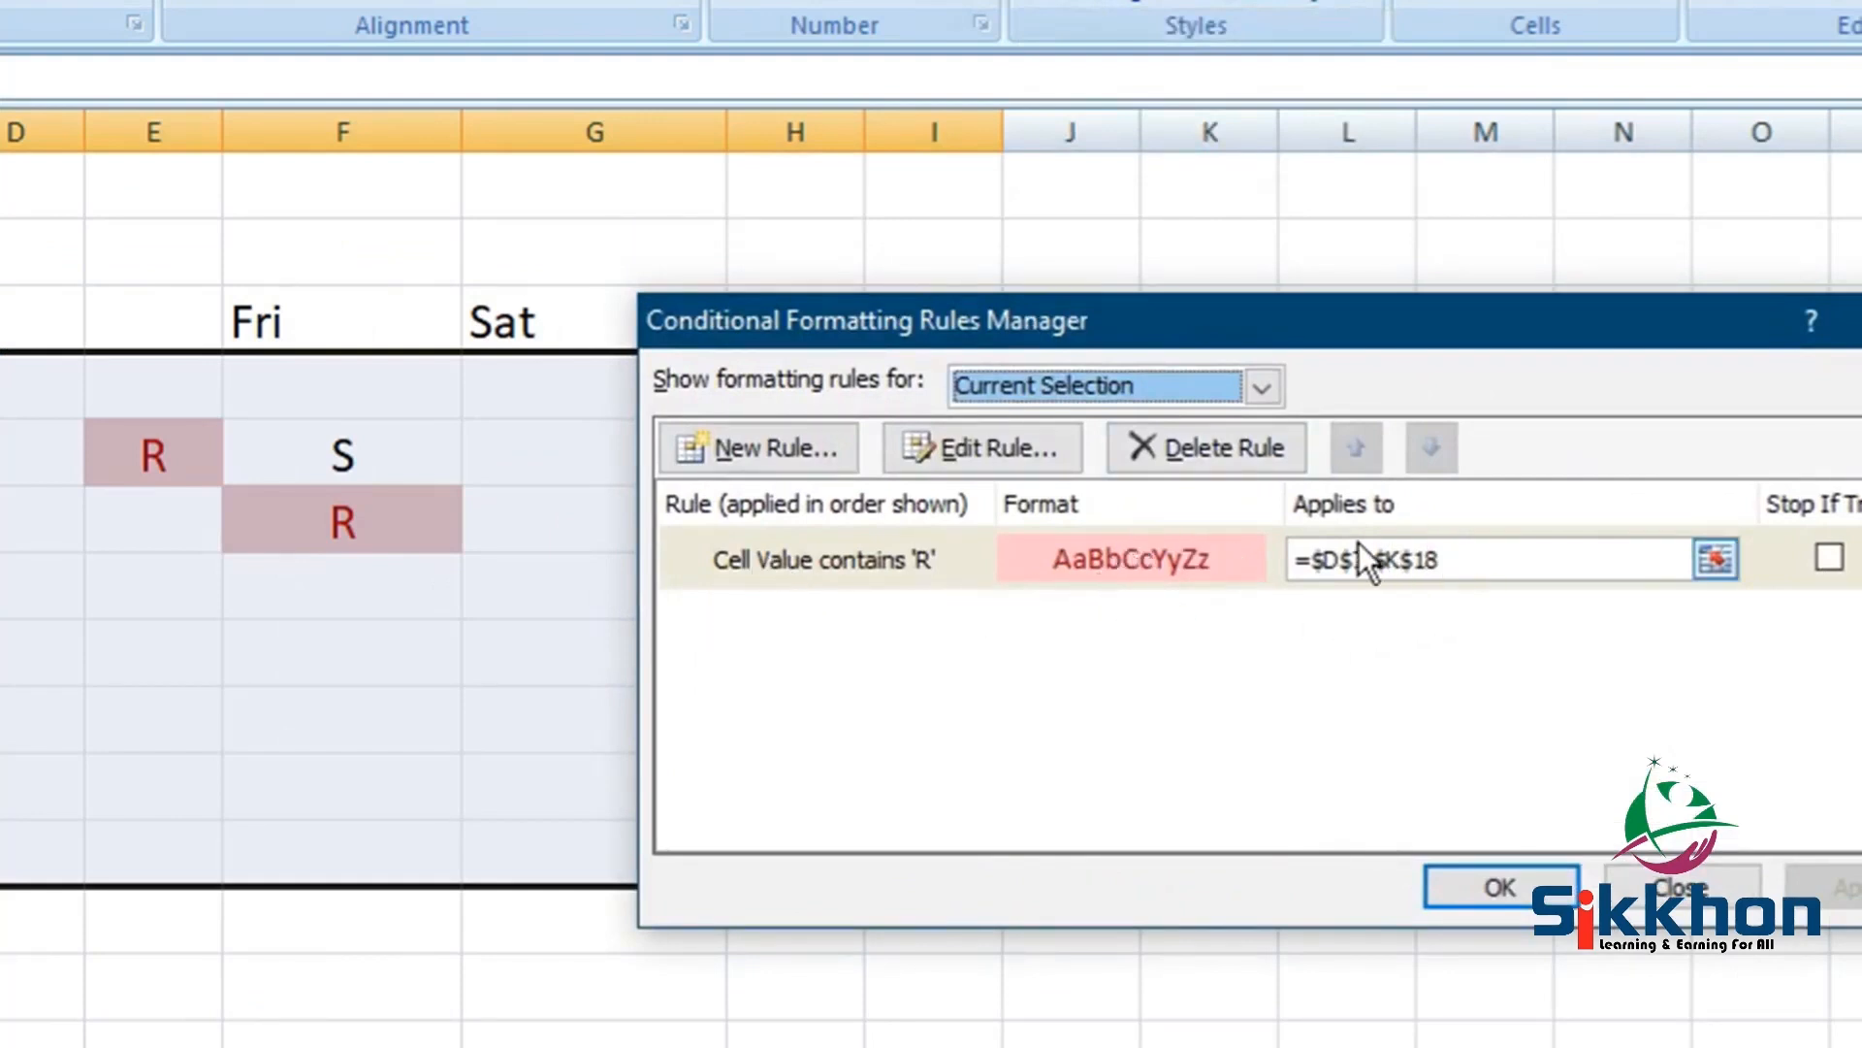
pyautogui.moveTo(1471, 338); pyautogui.dragTo(1476, 5)
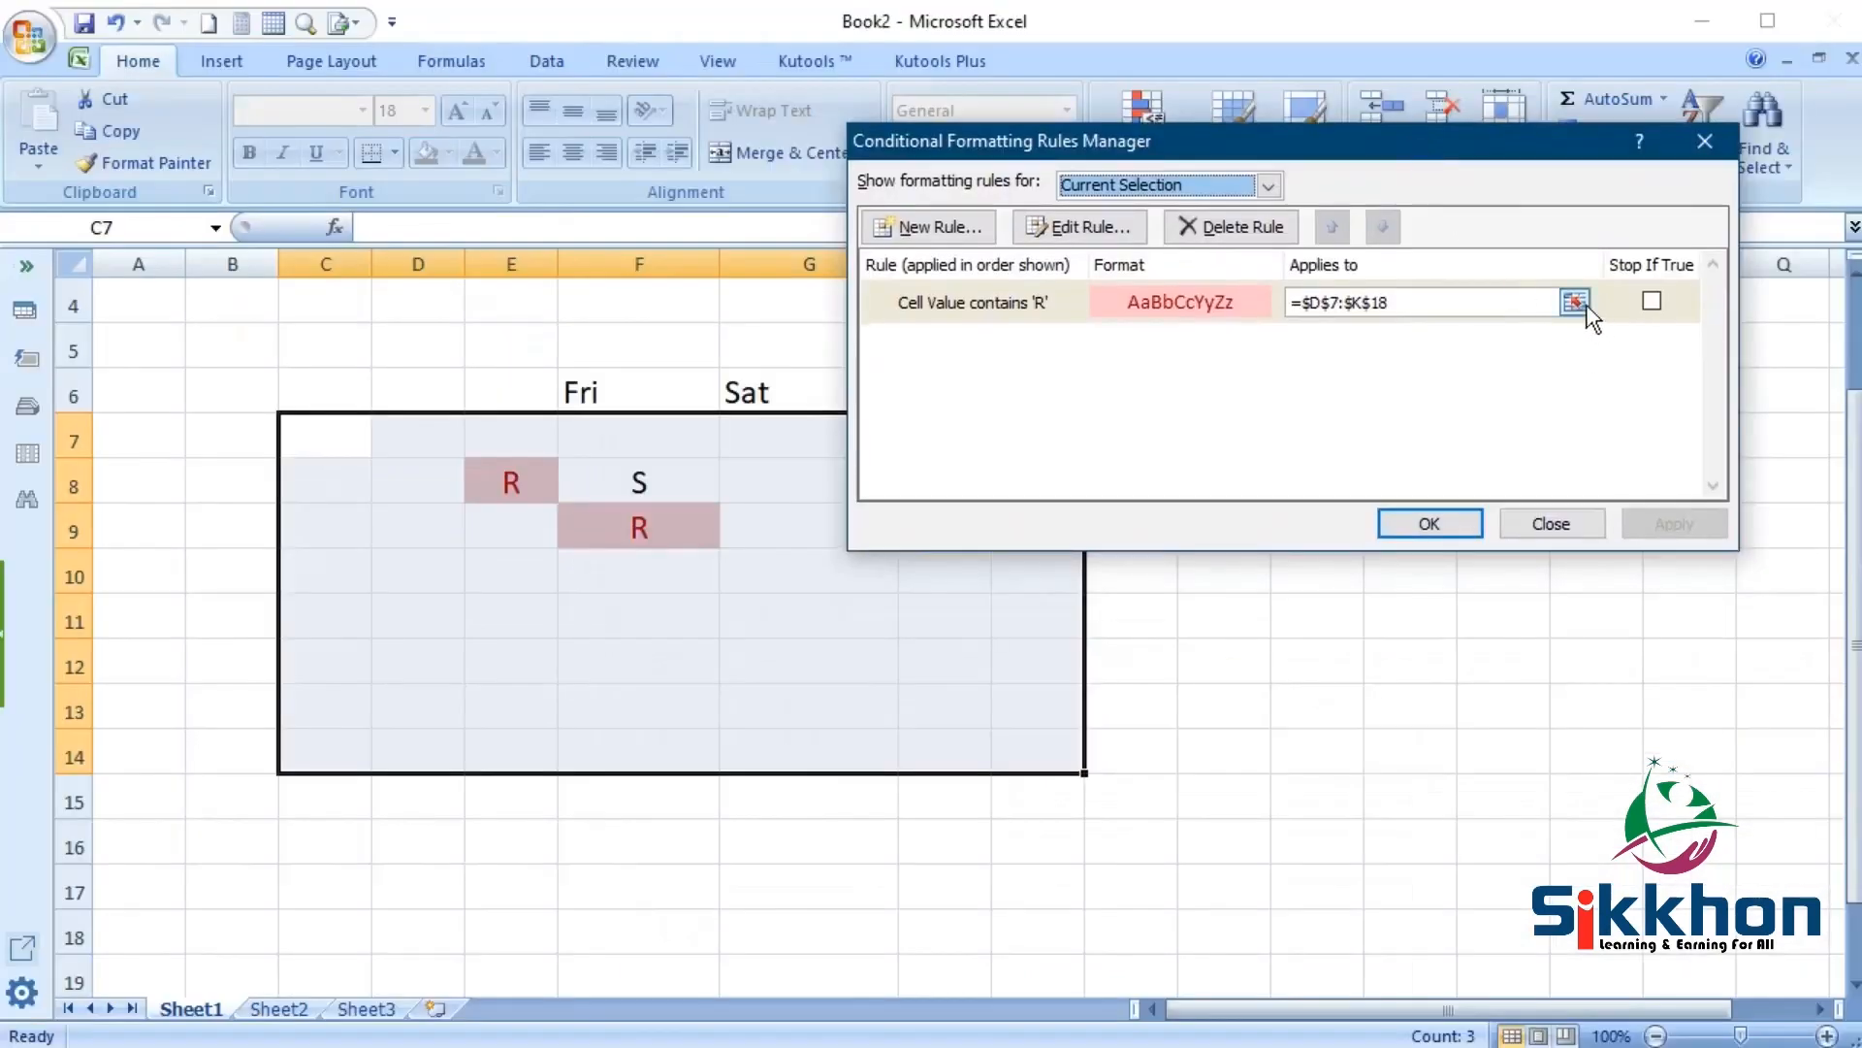
pyautogui.click(1574, 302)
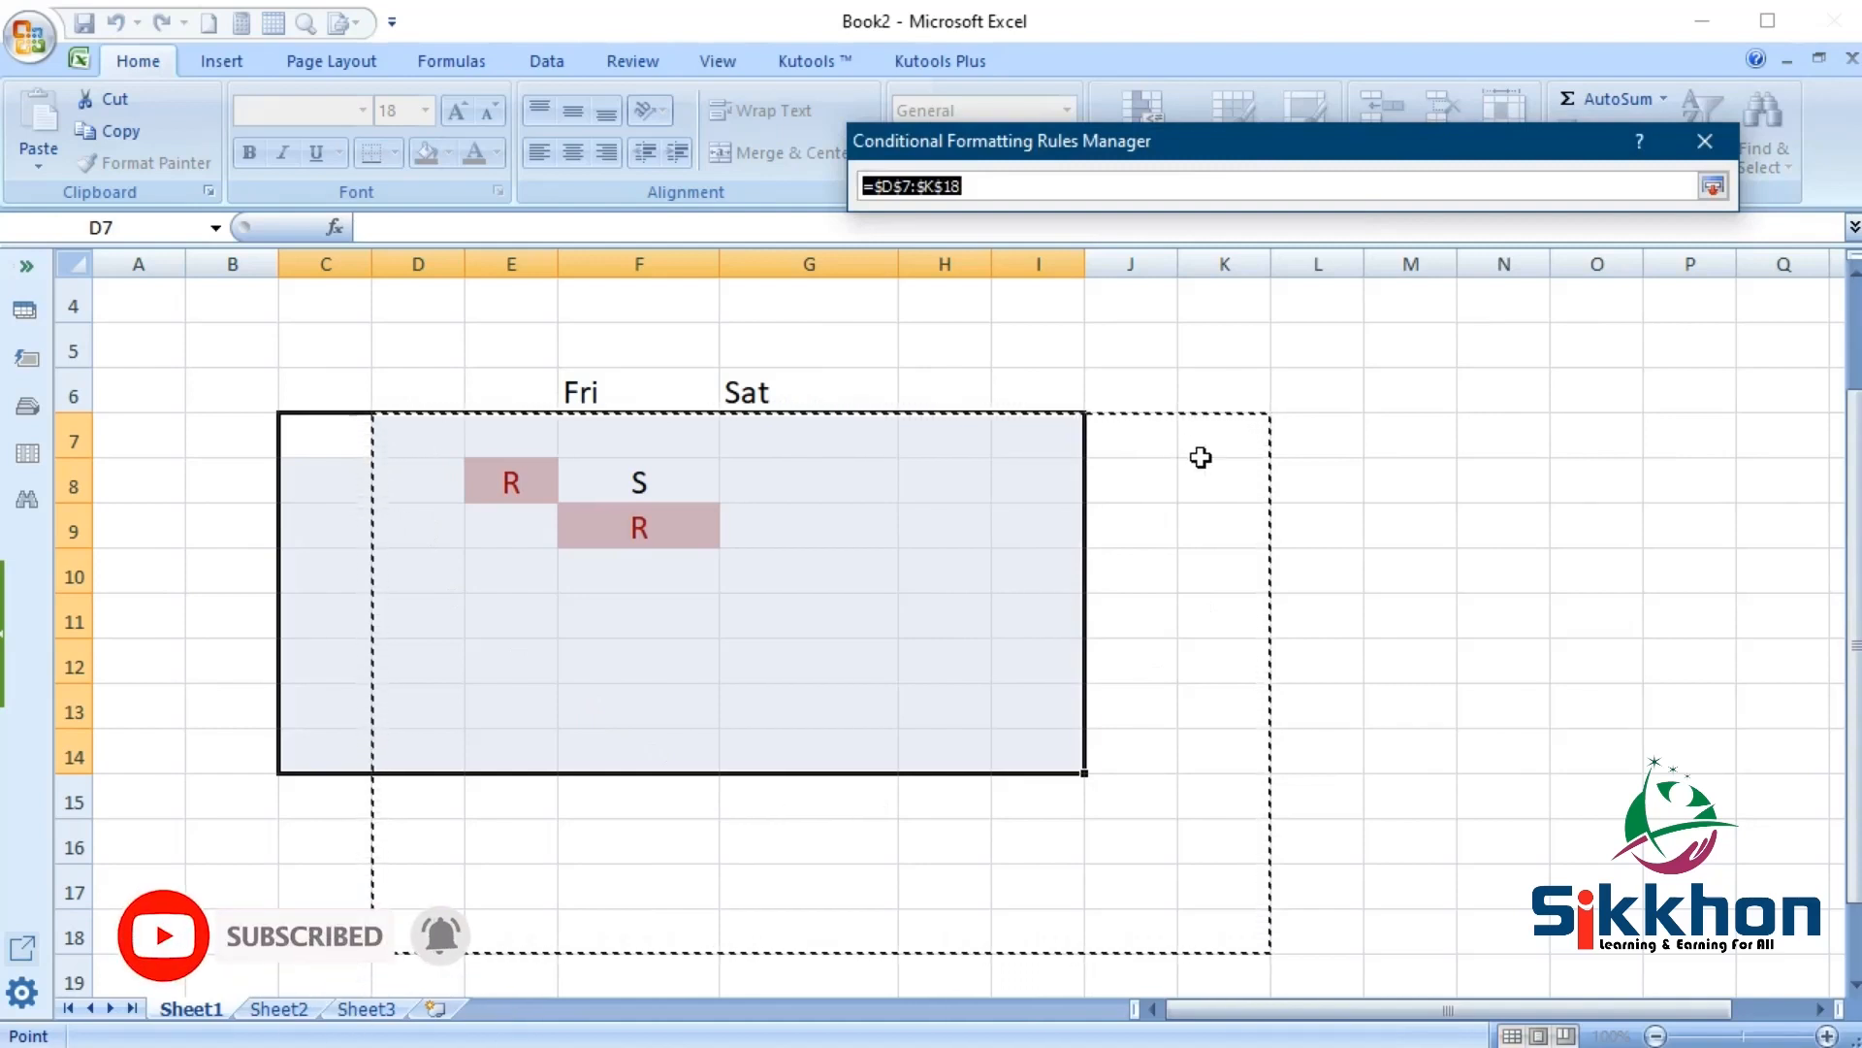
pyautogui.moveTo(346, 416); pyautogui.dragTo(1410, 981)
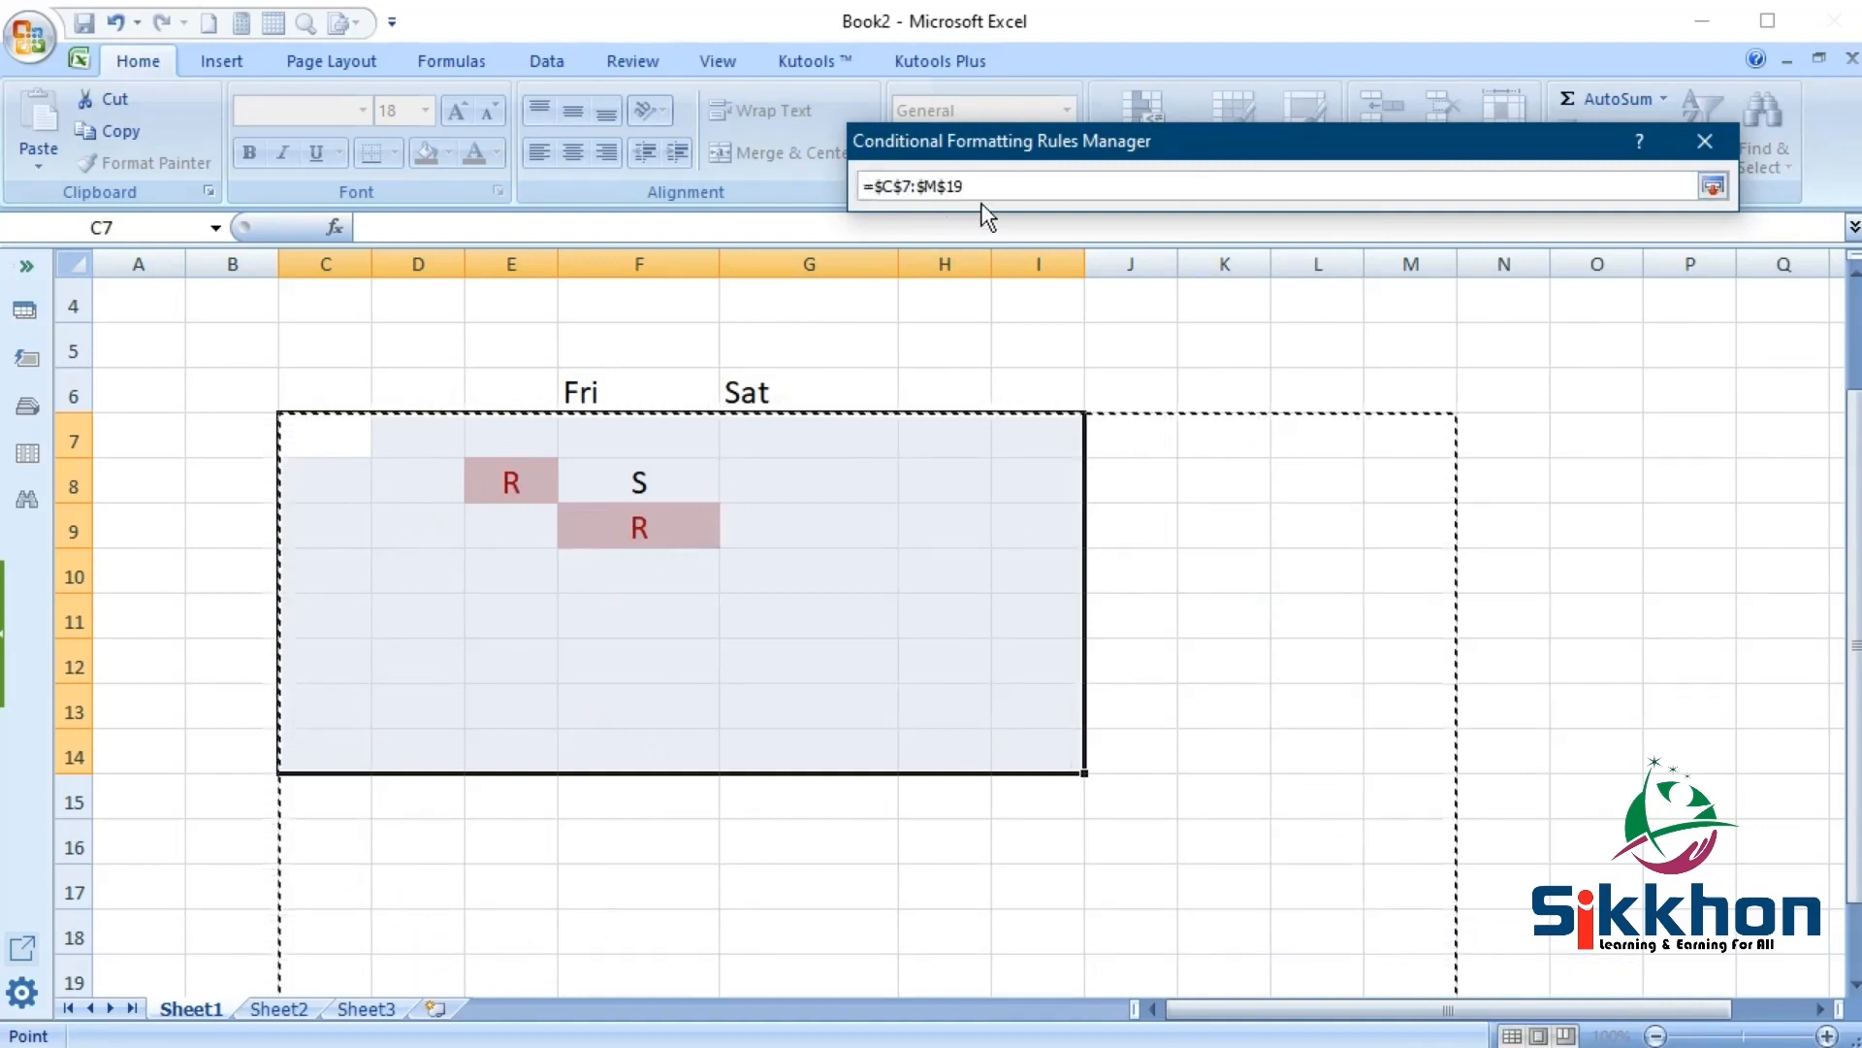
pyautogui.click(1713, 187)
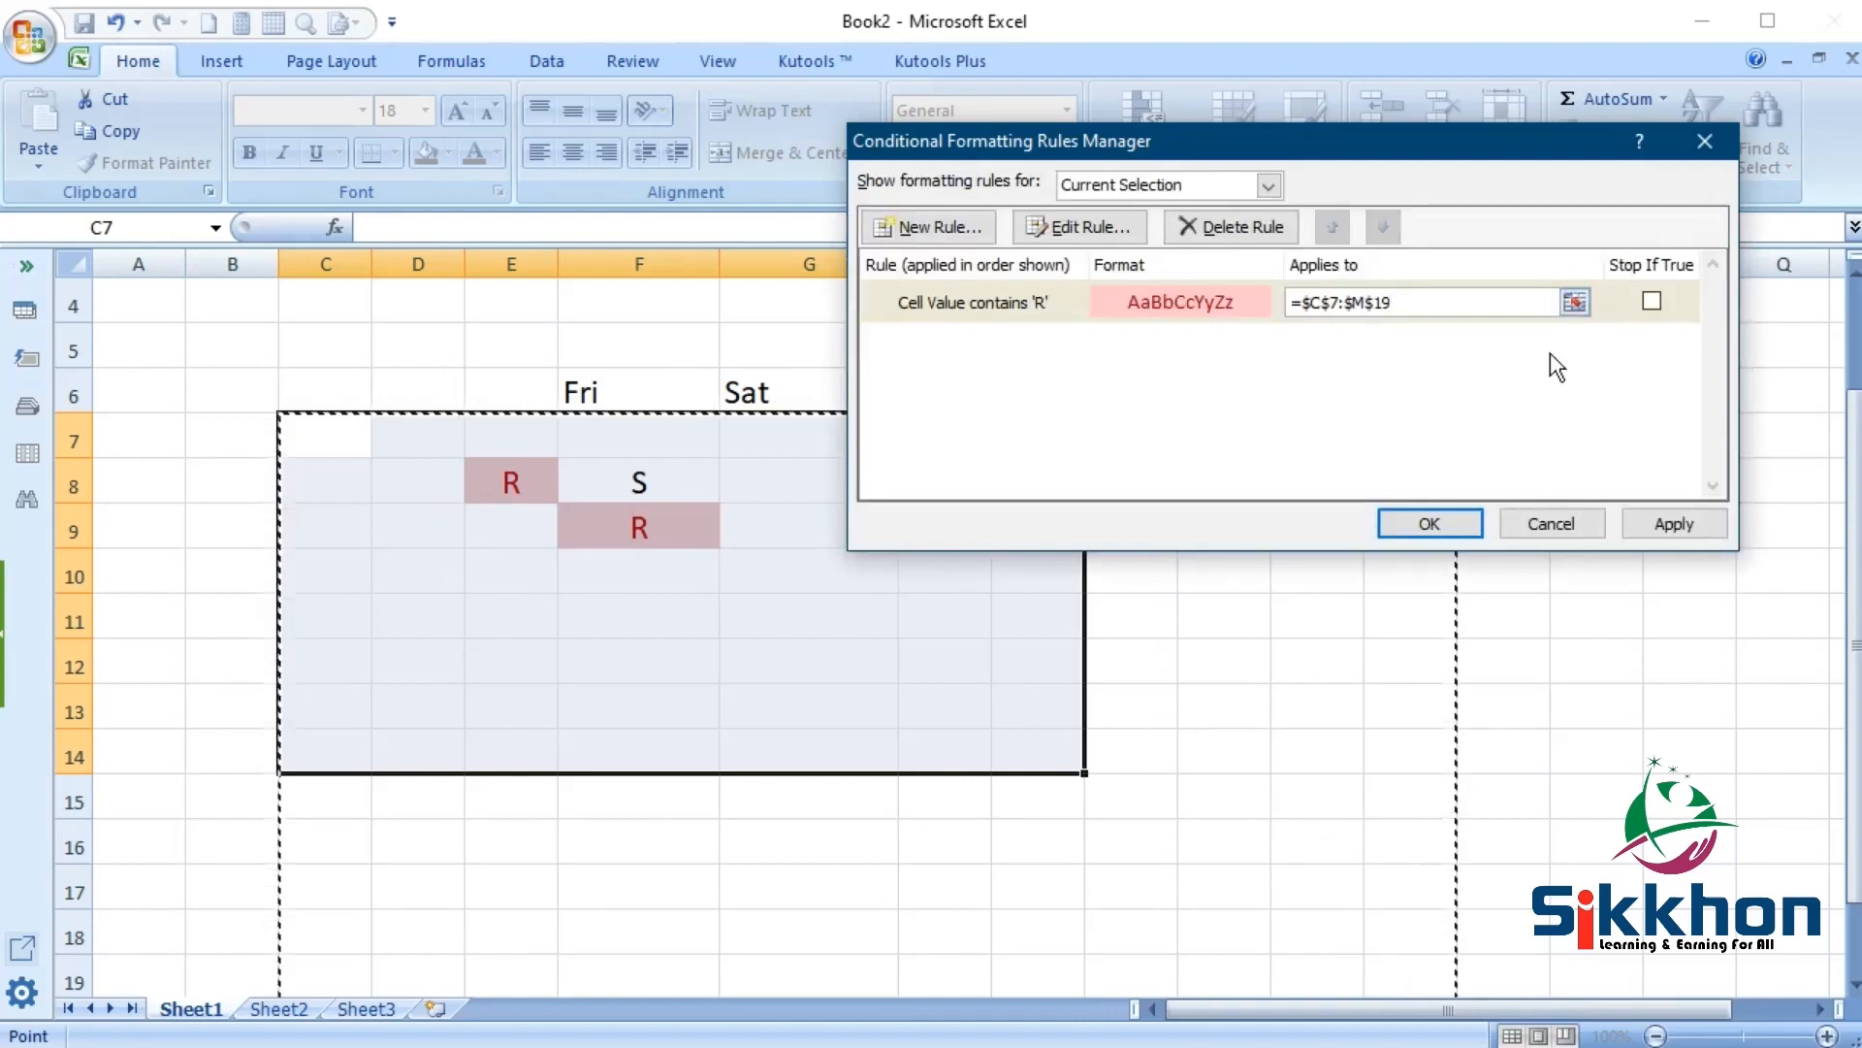
pyautogui.moveTo(1397, 141); pyautogui.dragTo(1403, 233)
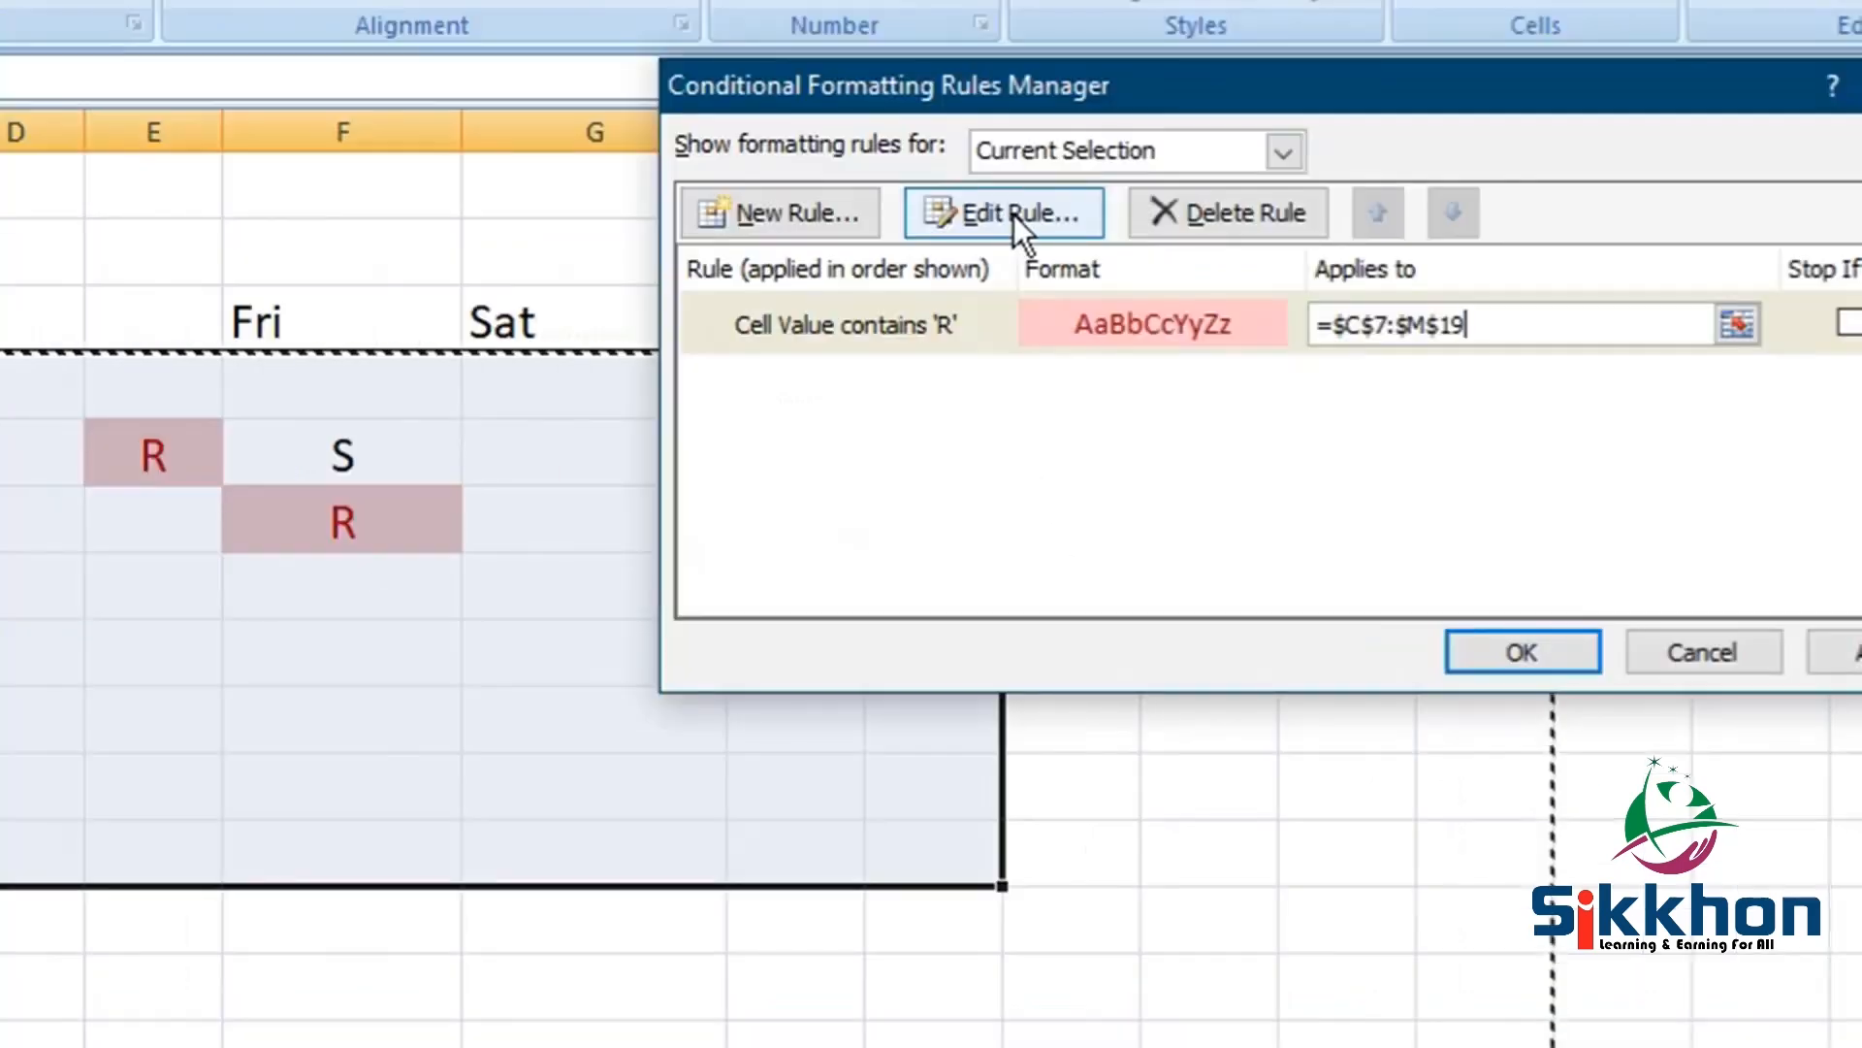
# Step: Open the R rule's cell format for editing and view its font colour choices
pyautogui.click(1084, 318)
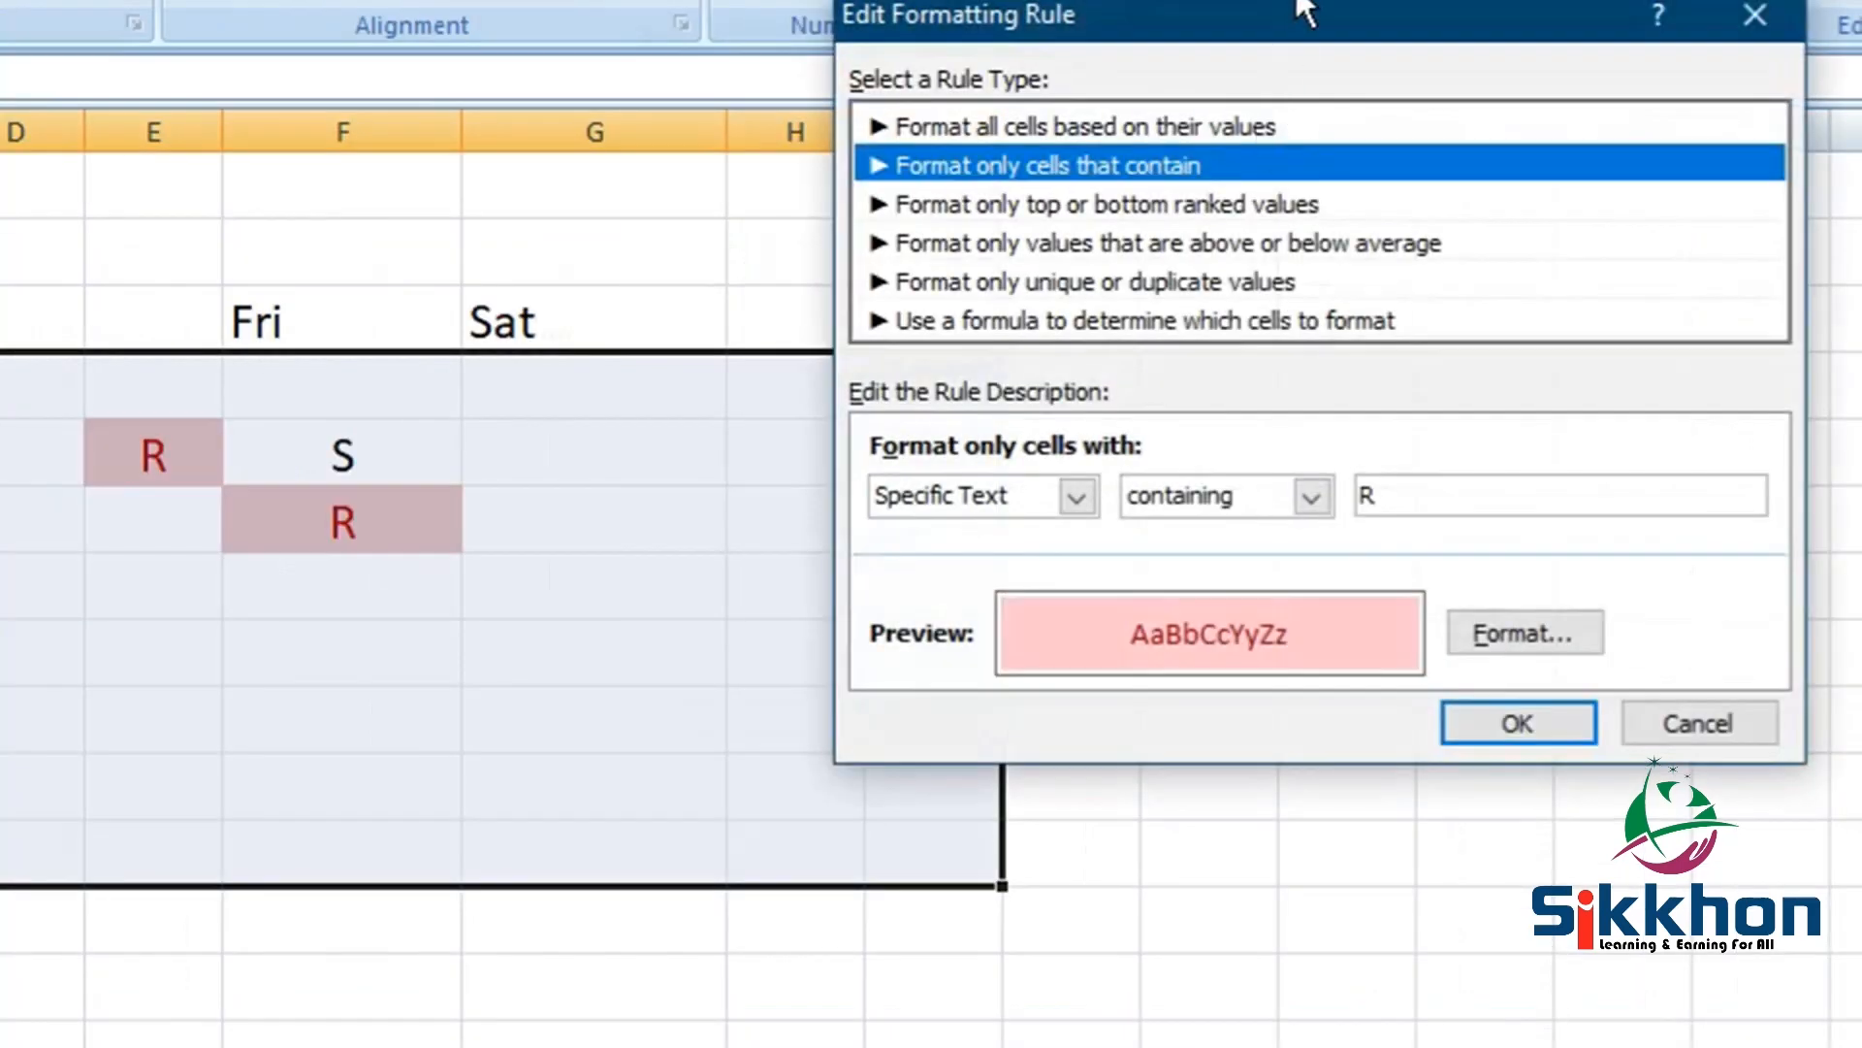
pyautogui.moveTo(1300, 14); pyautogui.dragTo(1232, 33)
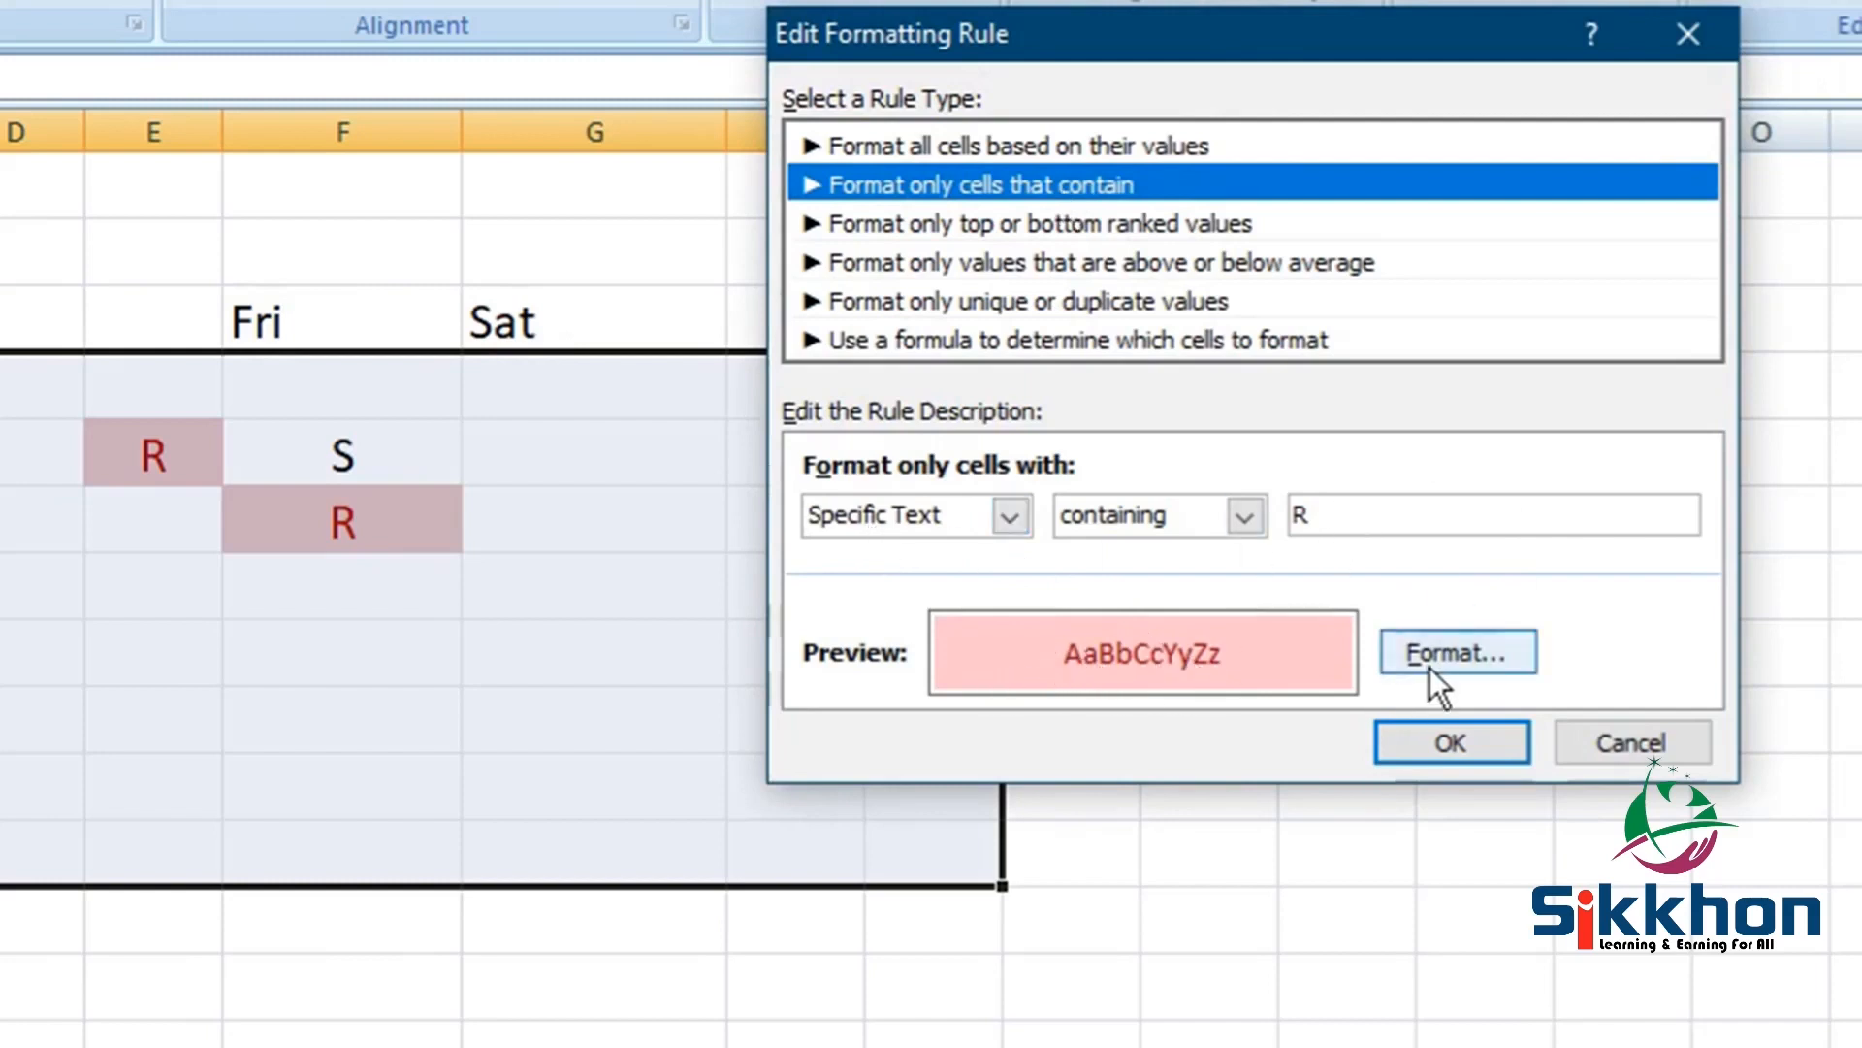
pyautogui.click(1458, 651)
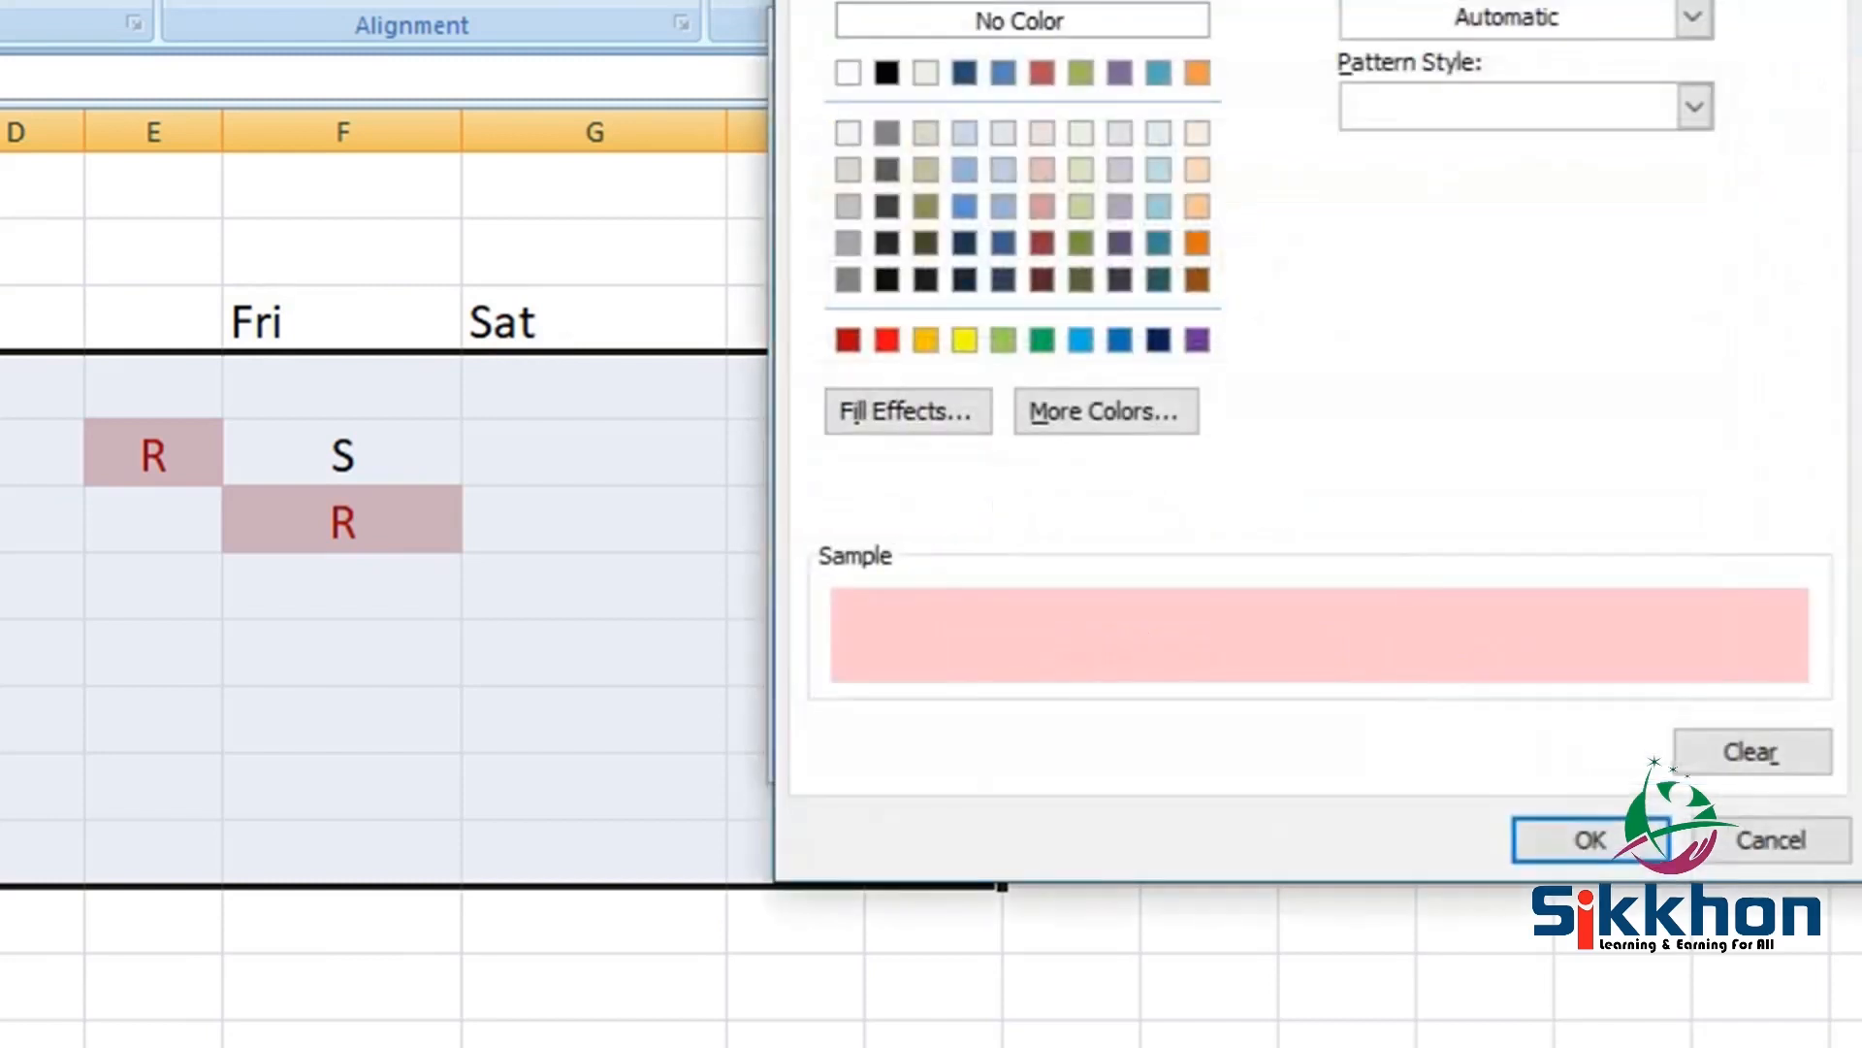
pyautogui.moveTo(1507, 0); pyautogui.dragTo(1410, 21)
pyautogui.click(872, 89)
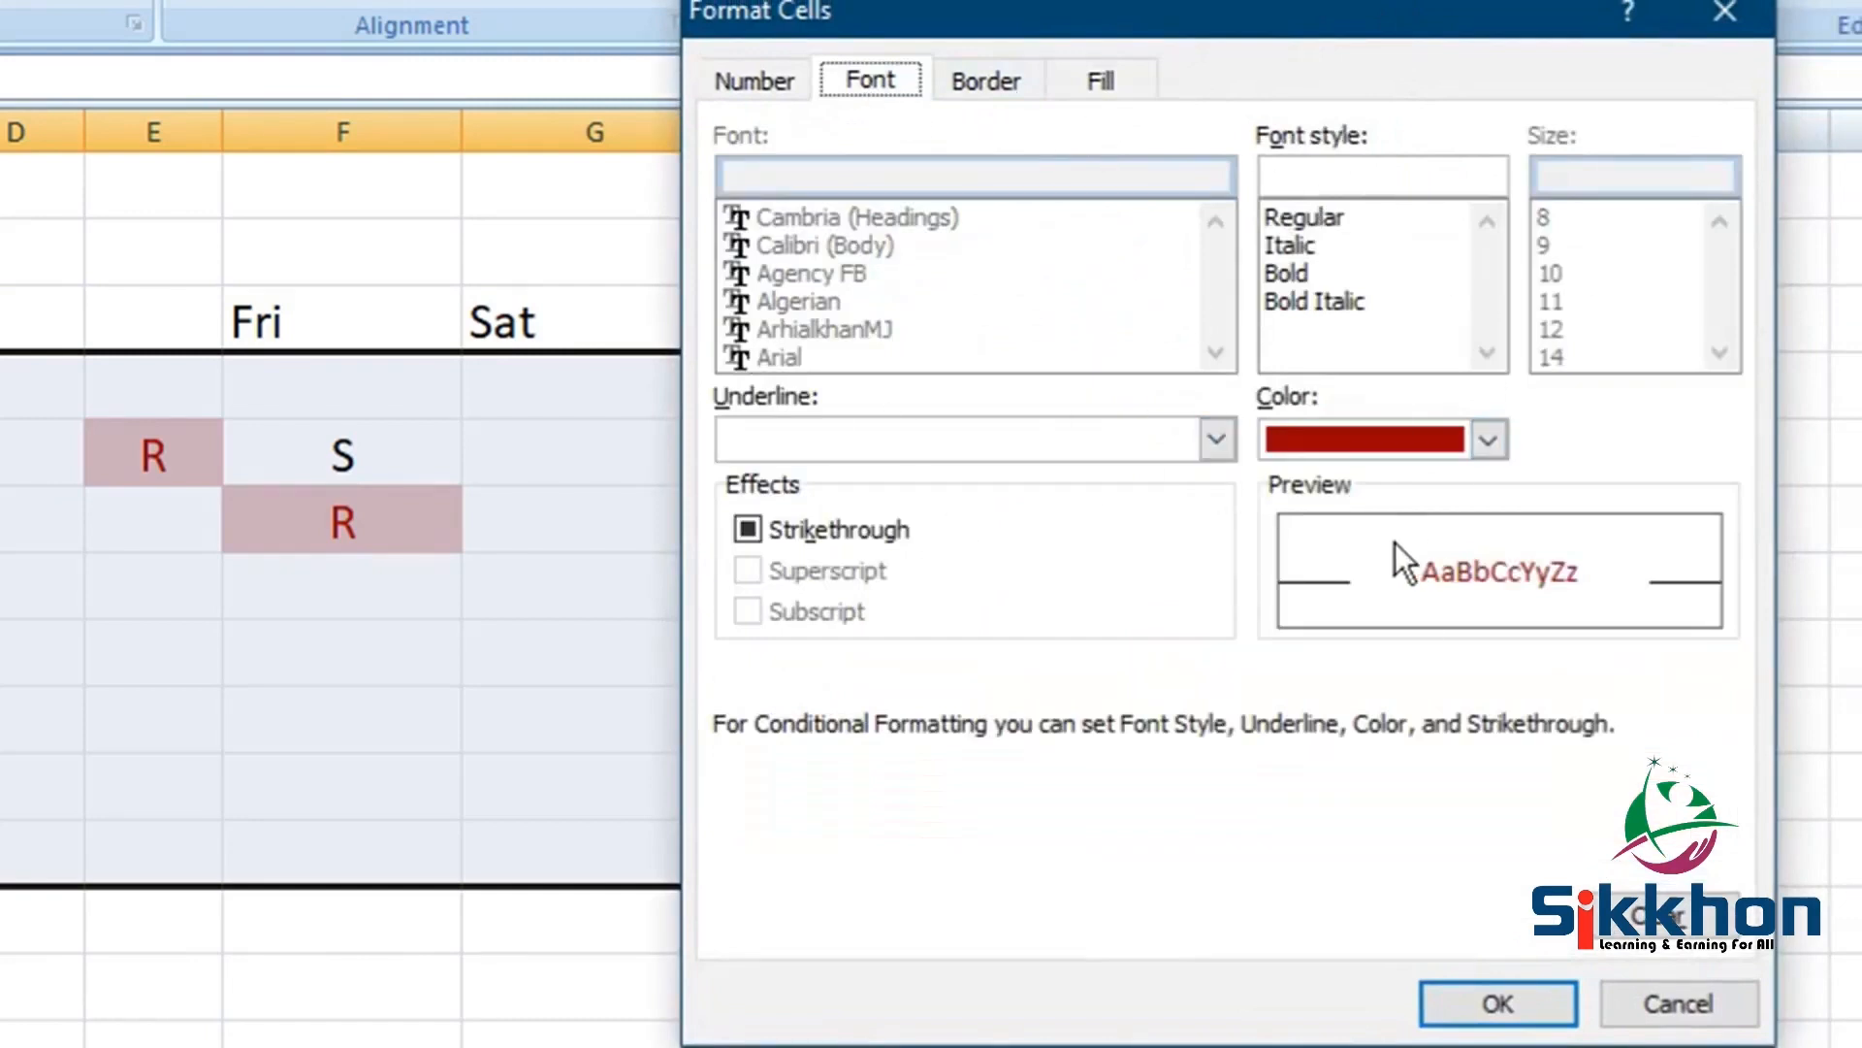
pyautogui.click(1489, 442)
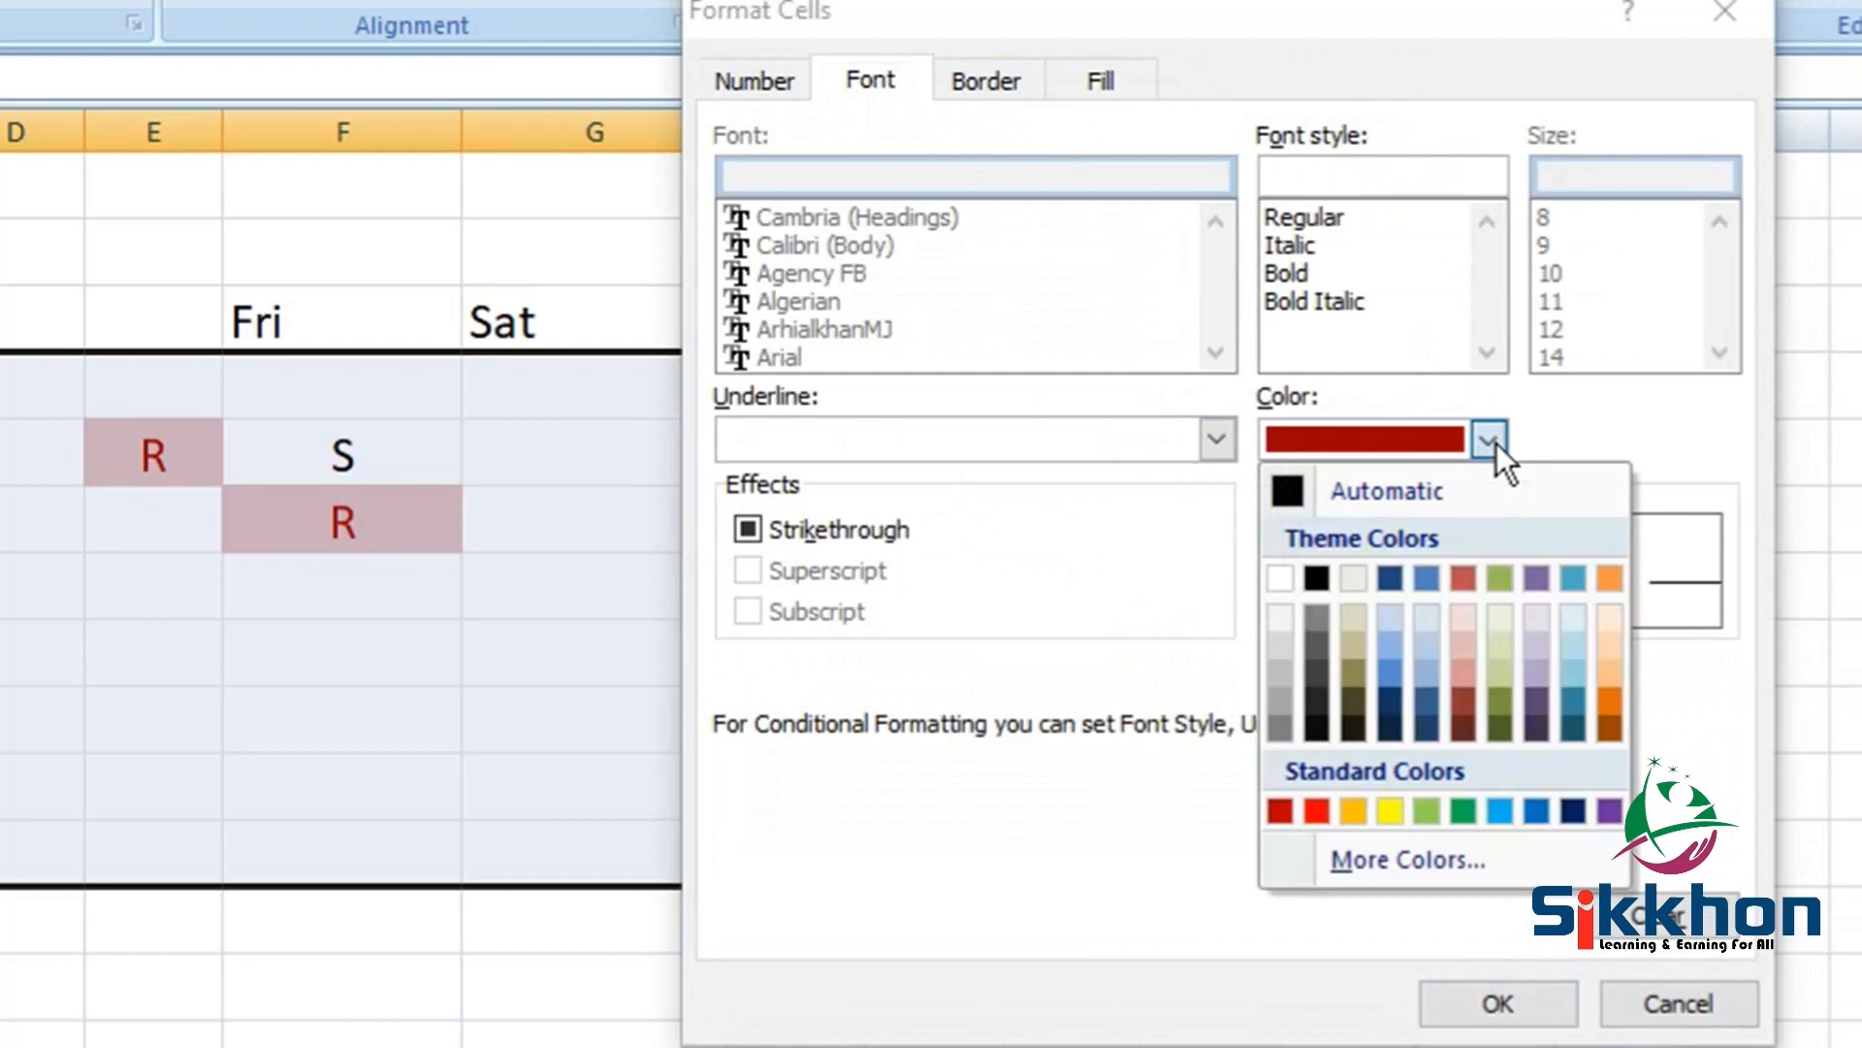
pyautogui.click(1498, 444)
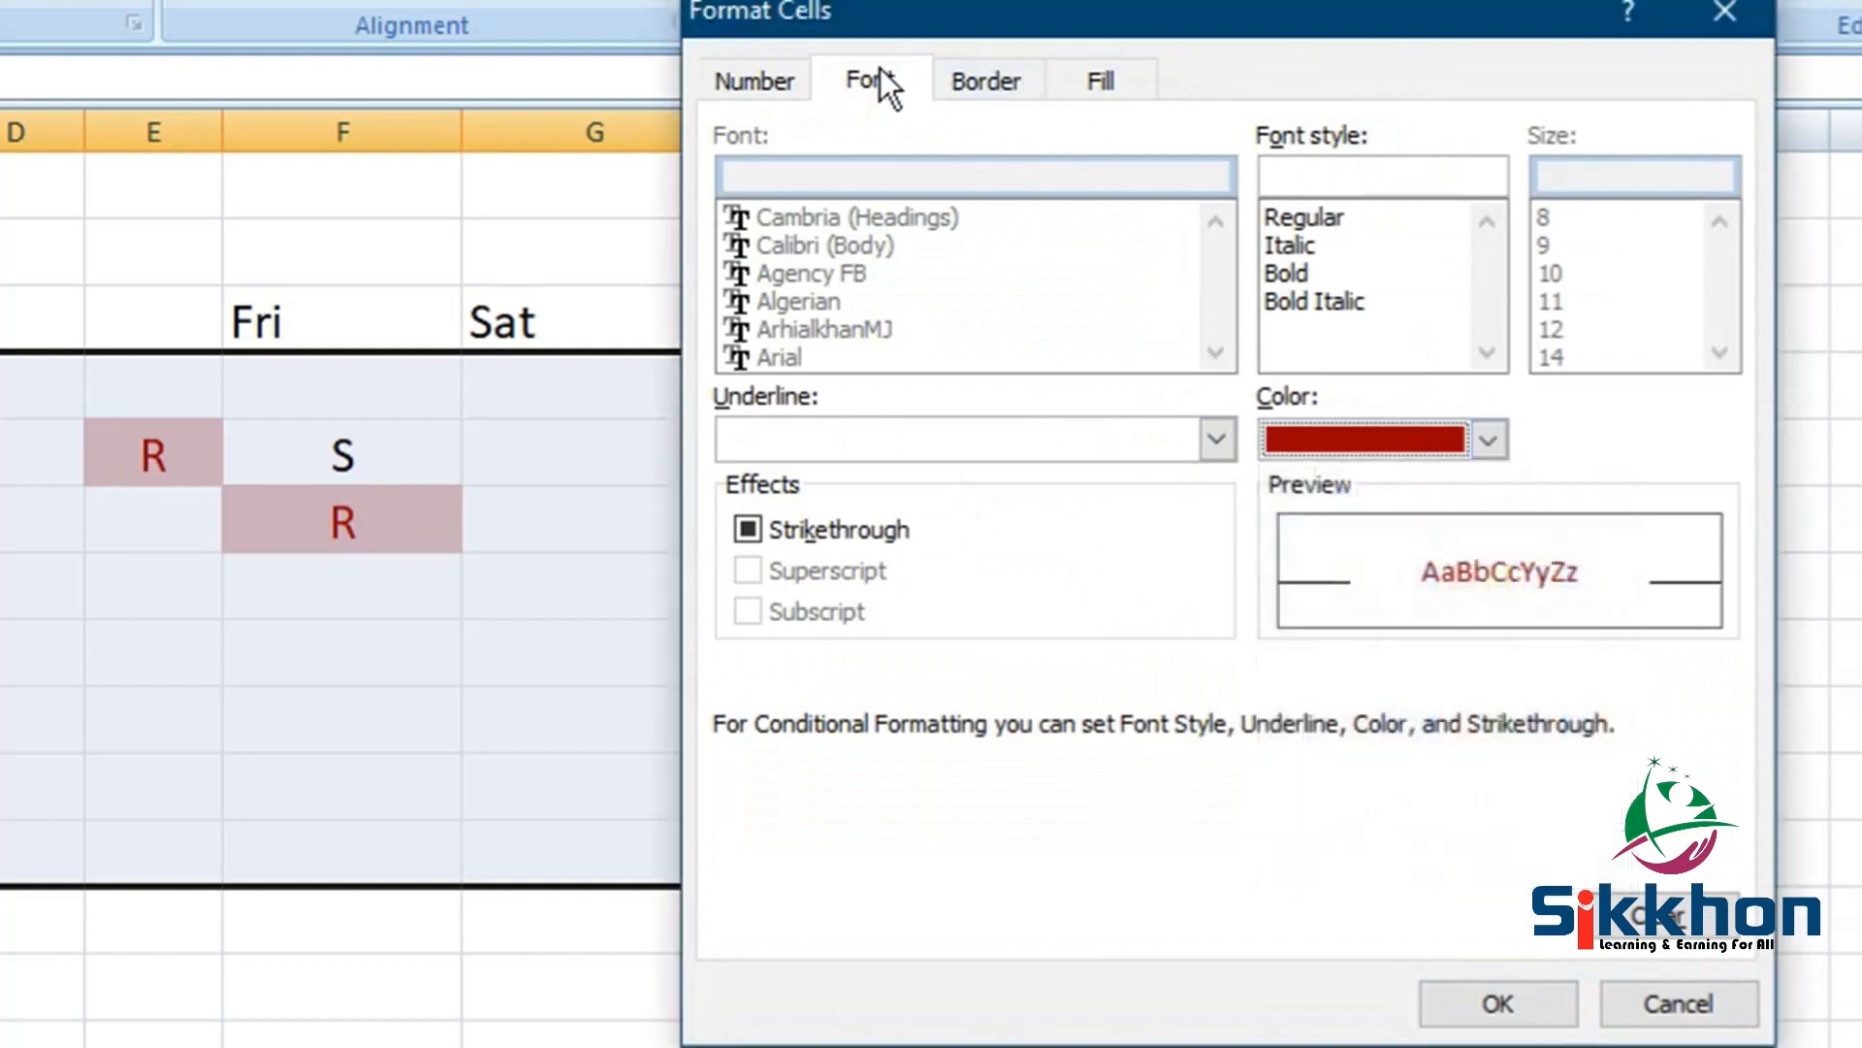
# Step: Set the R rule's background fill to medium grey and apply the edited rule to the sheet
pyautogui.click(1119, 83)
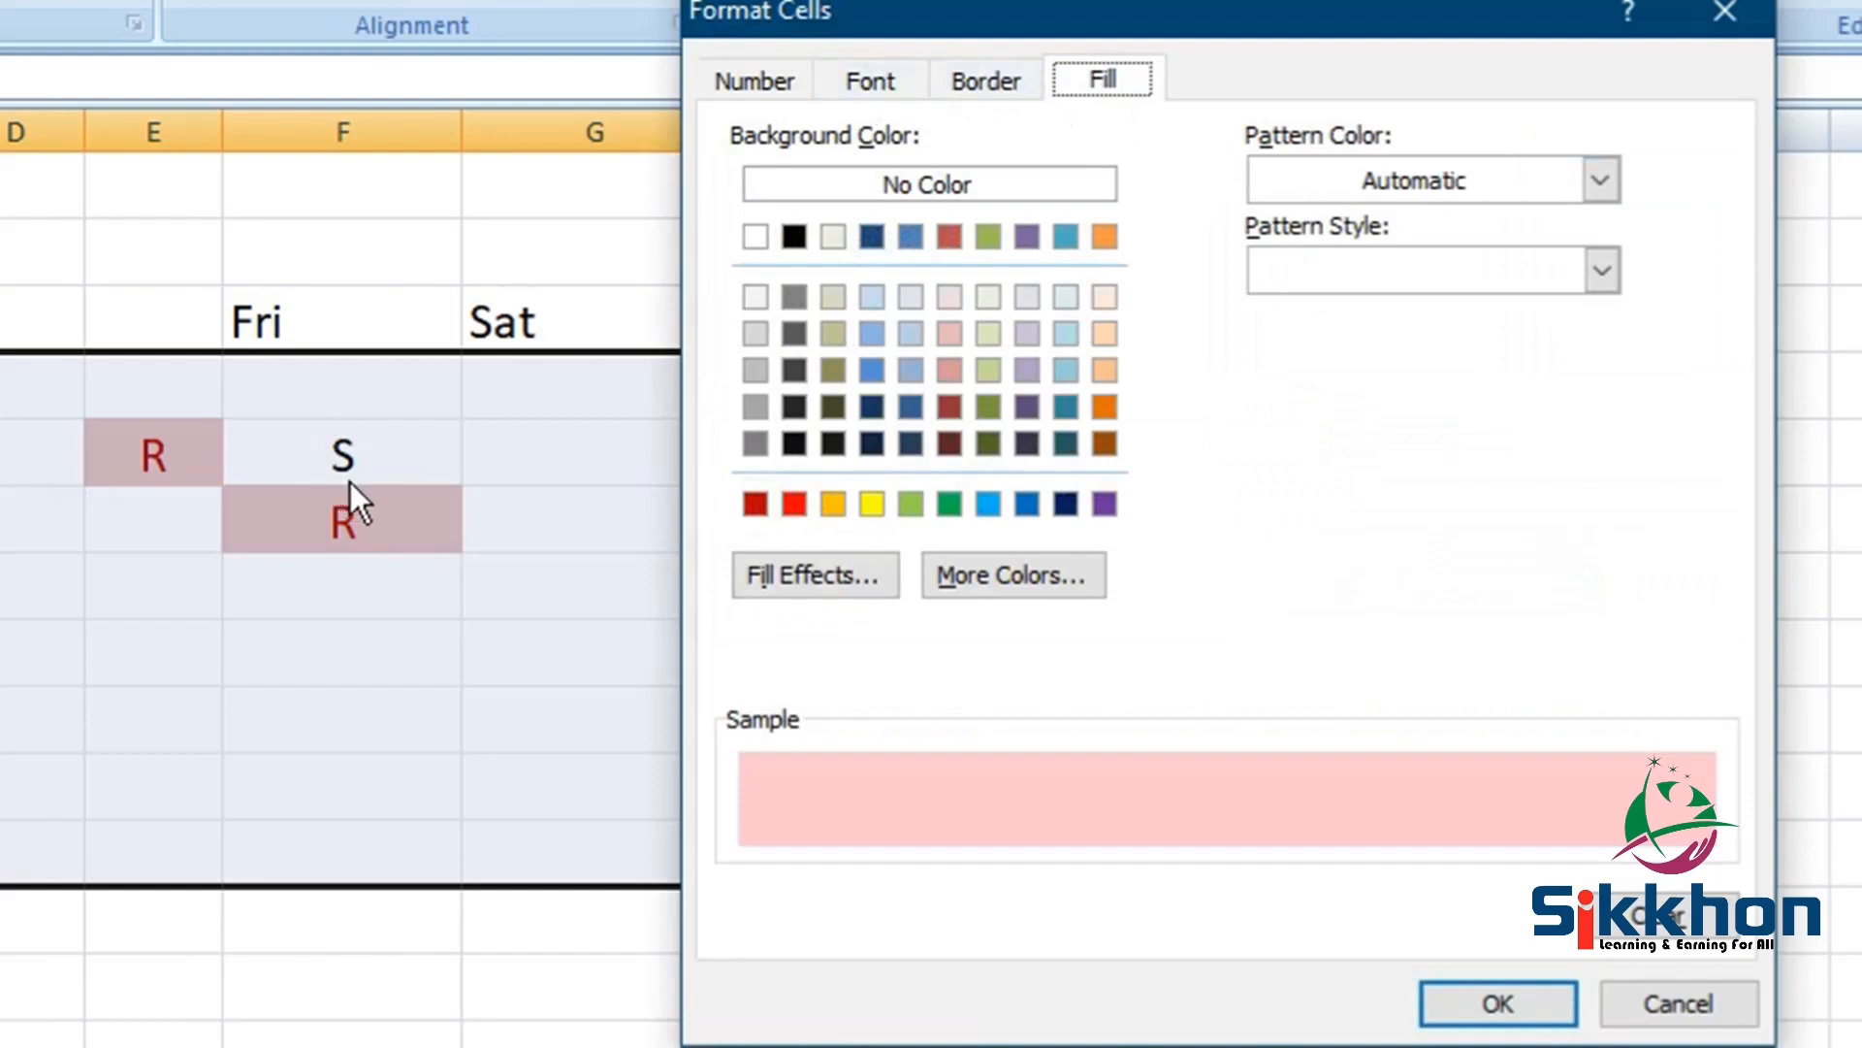
pyautogui.click(756, 334)
pyautogui.click(756, 370)
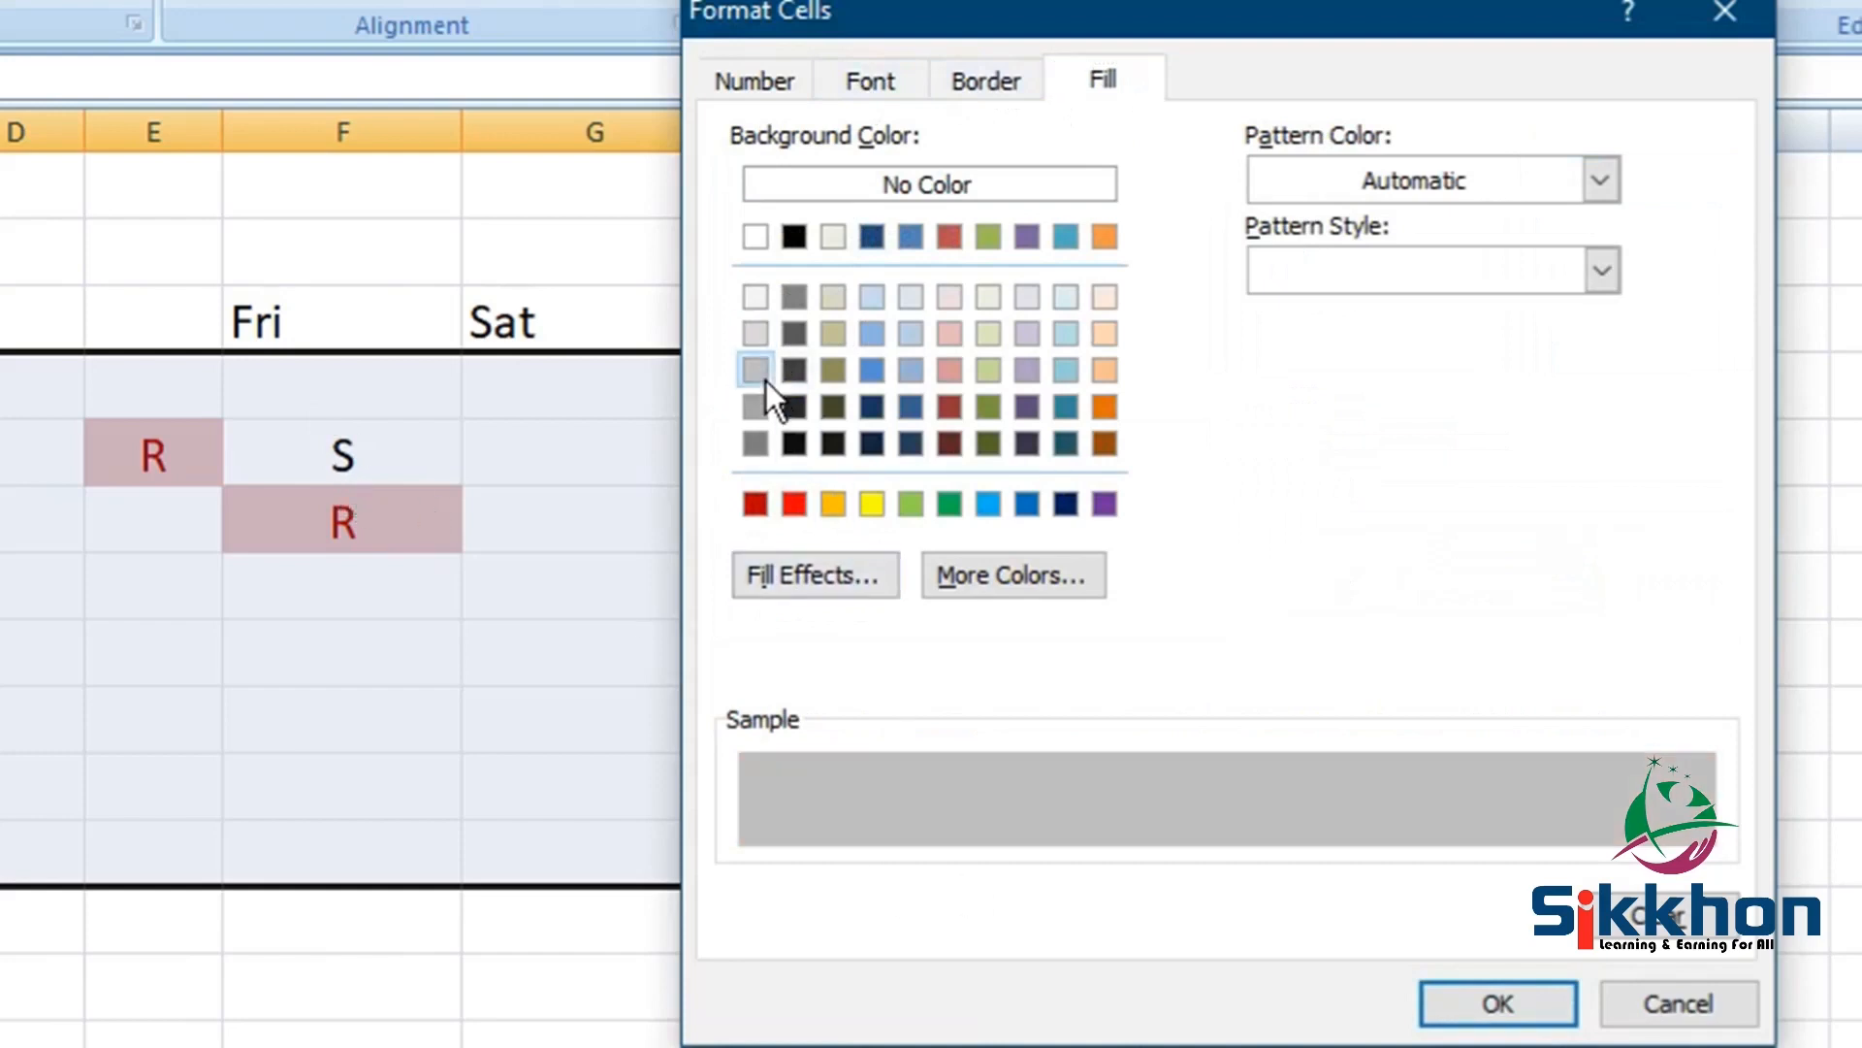
pyautogui.click(1494, 1001)
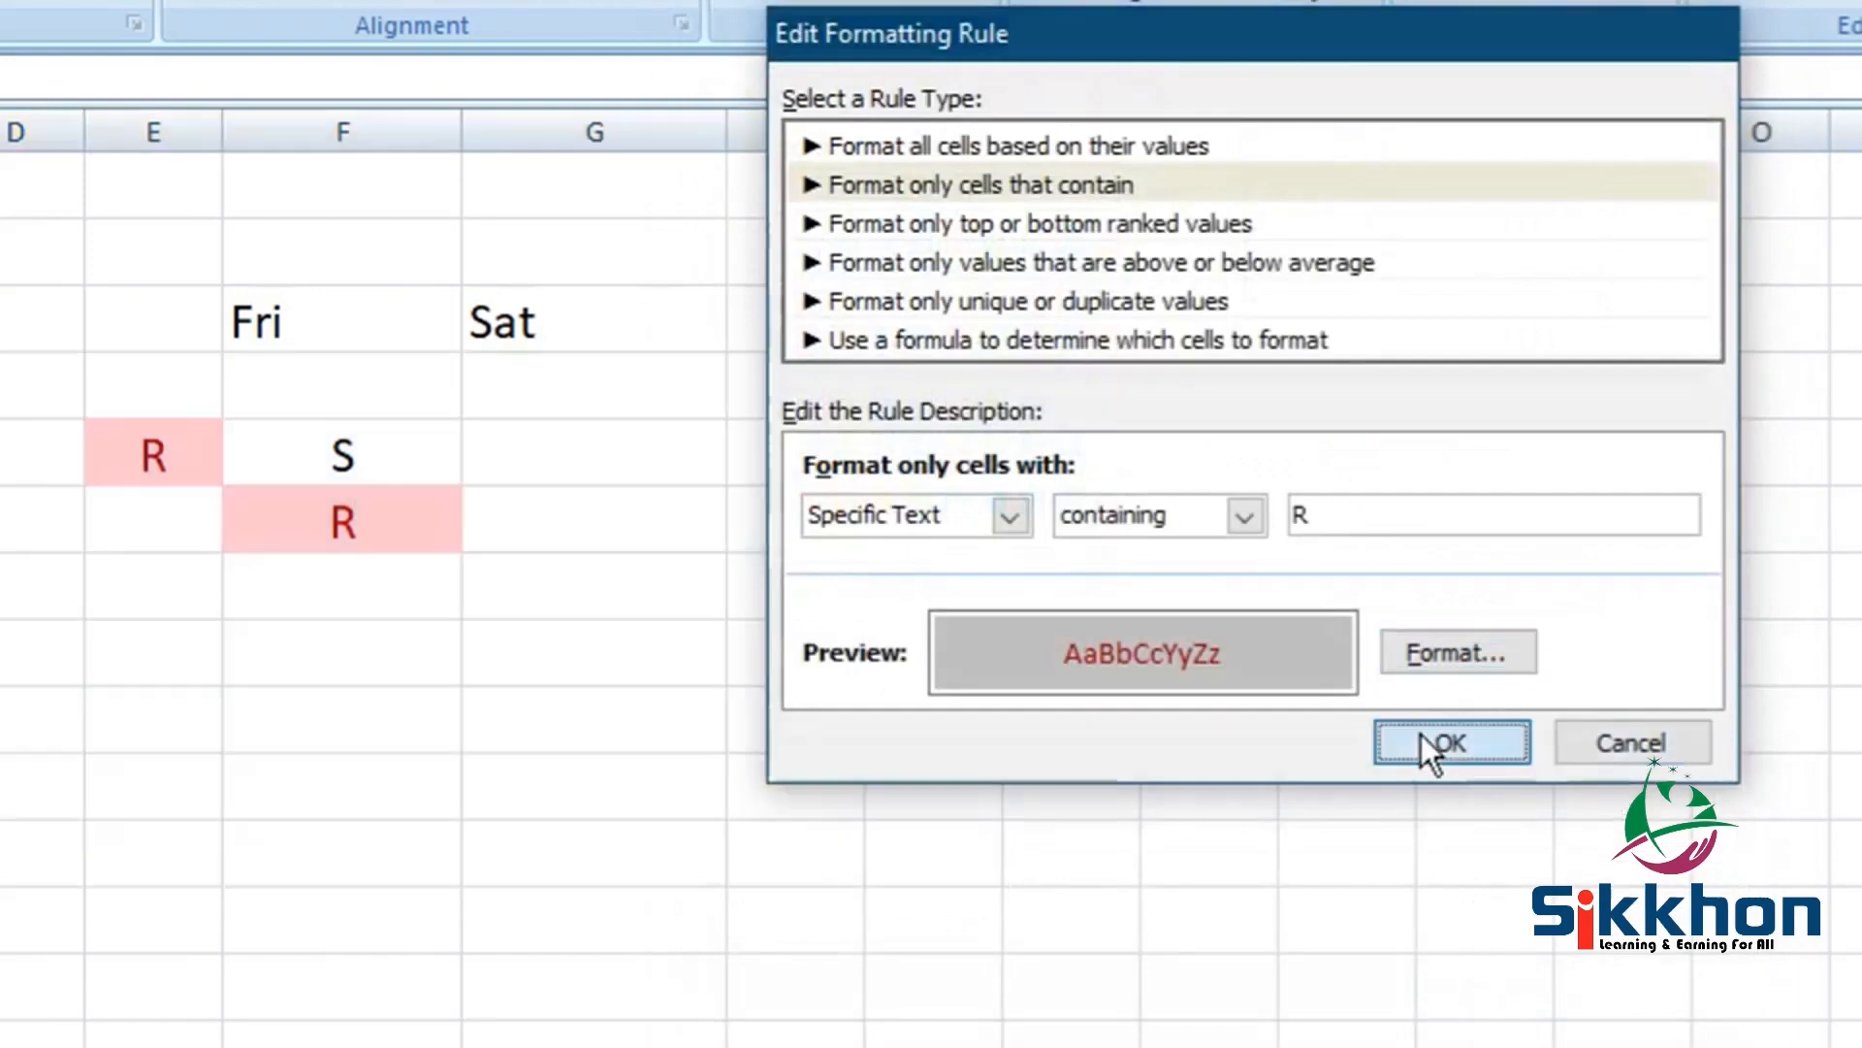
pyautogui.click(1445, 742)
pyautogui.click(1686, 615)
pyautogui.click(1433, 615)
pyautogui.click(1199, 667)
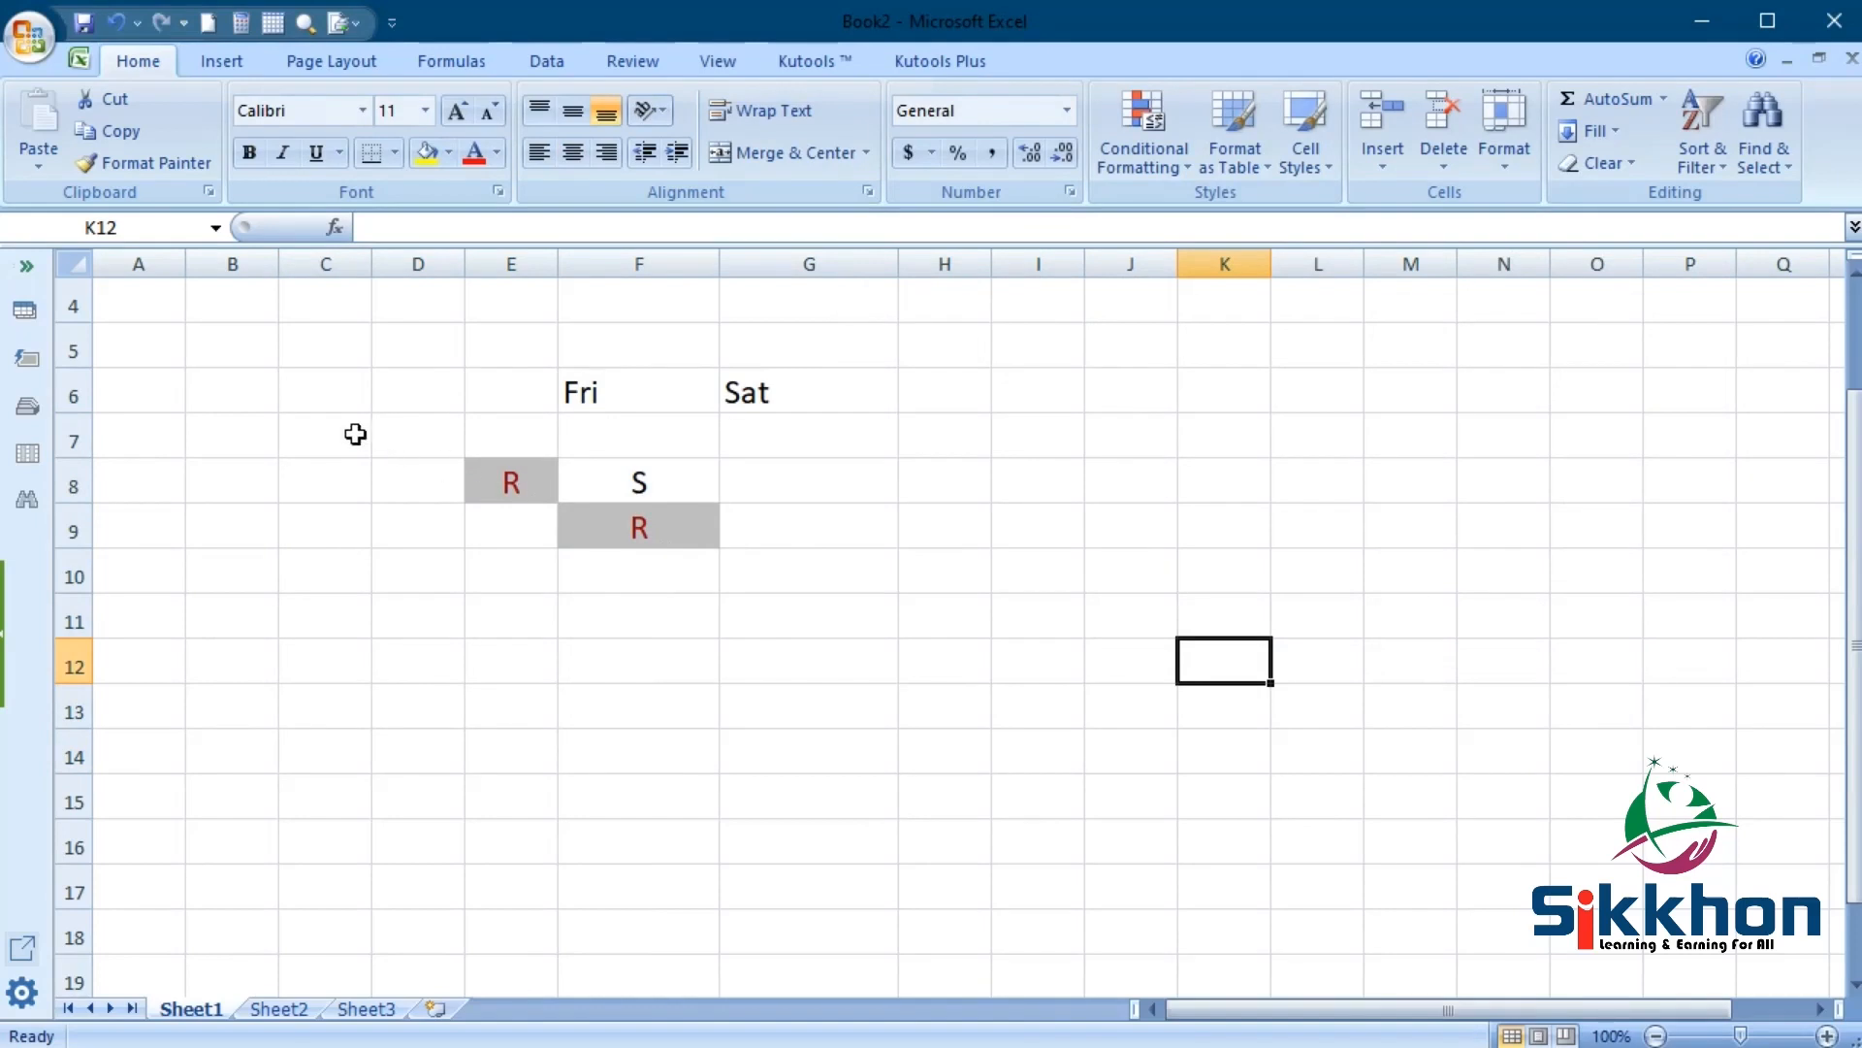
# Step: Examine the criteria offered for a new "Format only cells that contain" rule, and close the Rules Manager without adding one
pyautogui.click(1144, 130)
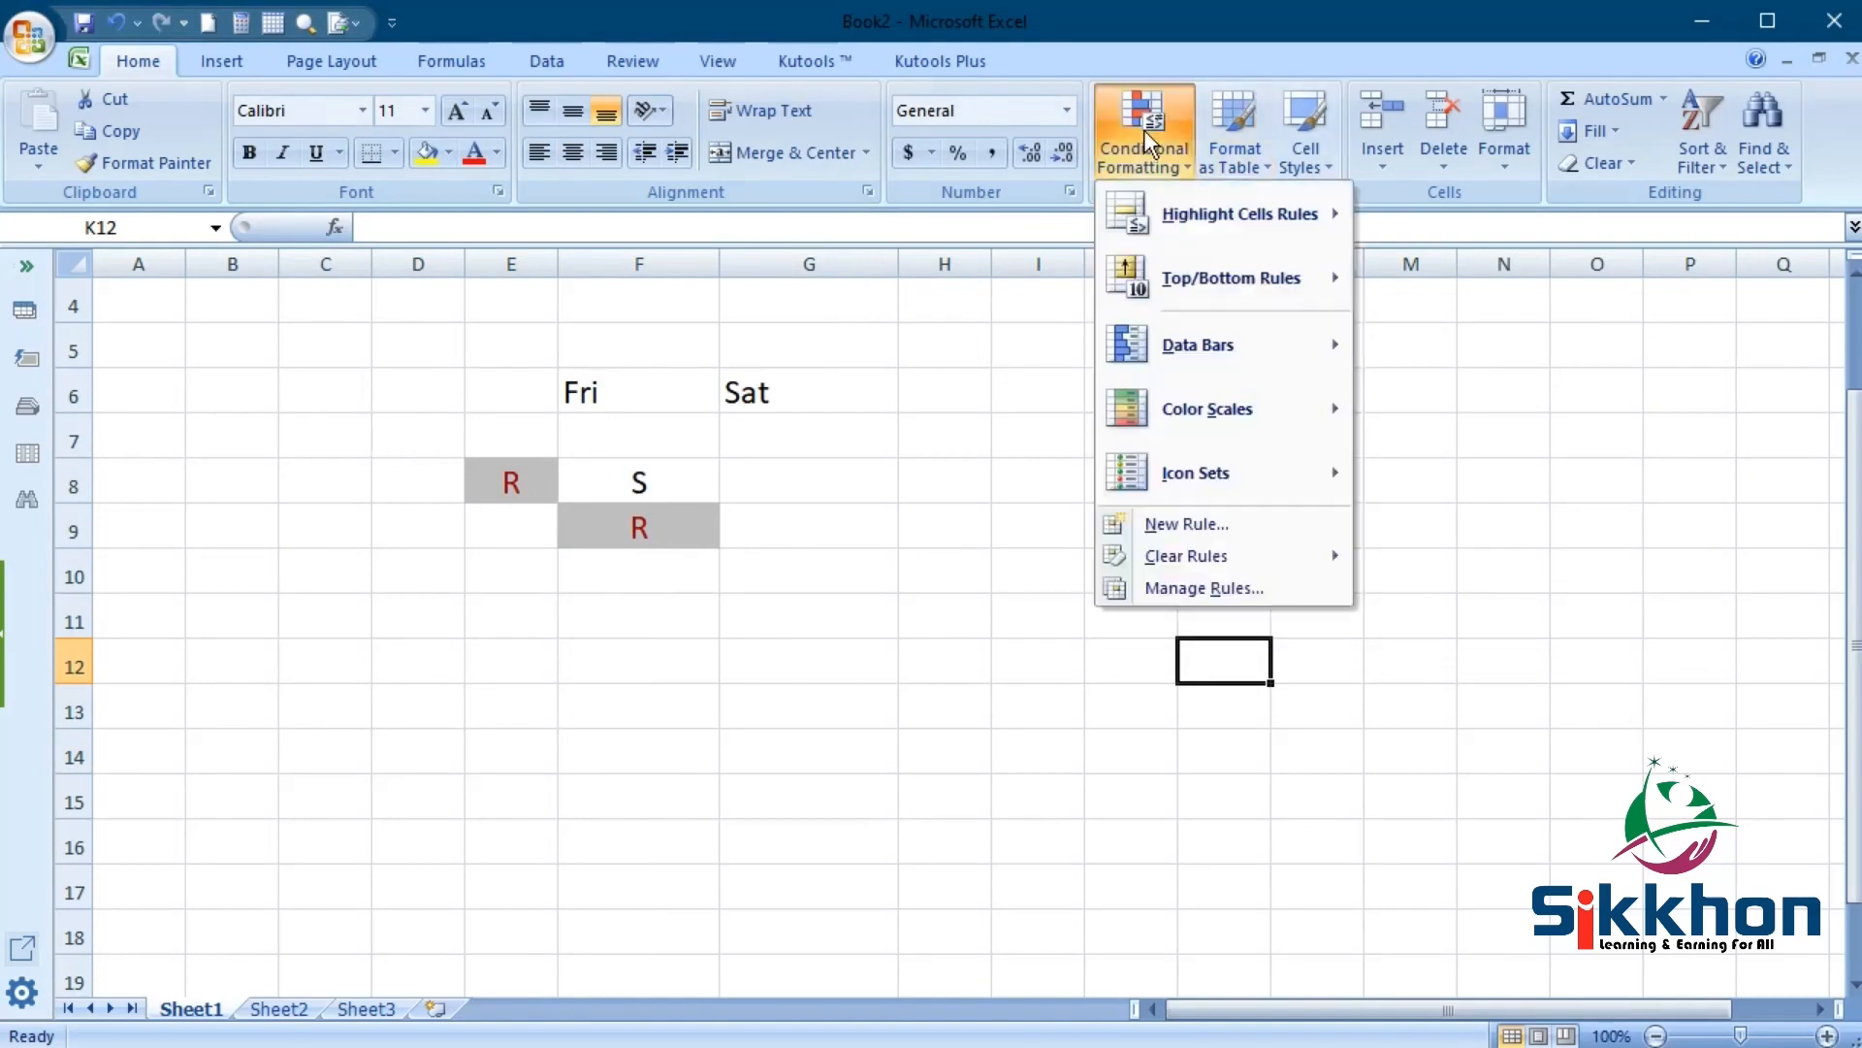
pyautogui.click(1208, 605)
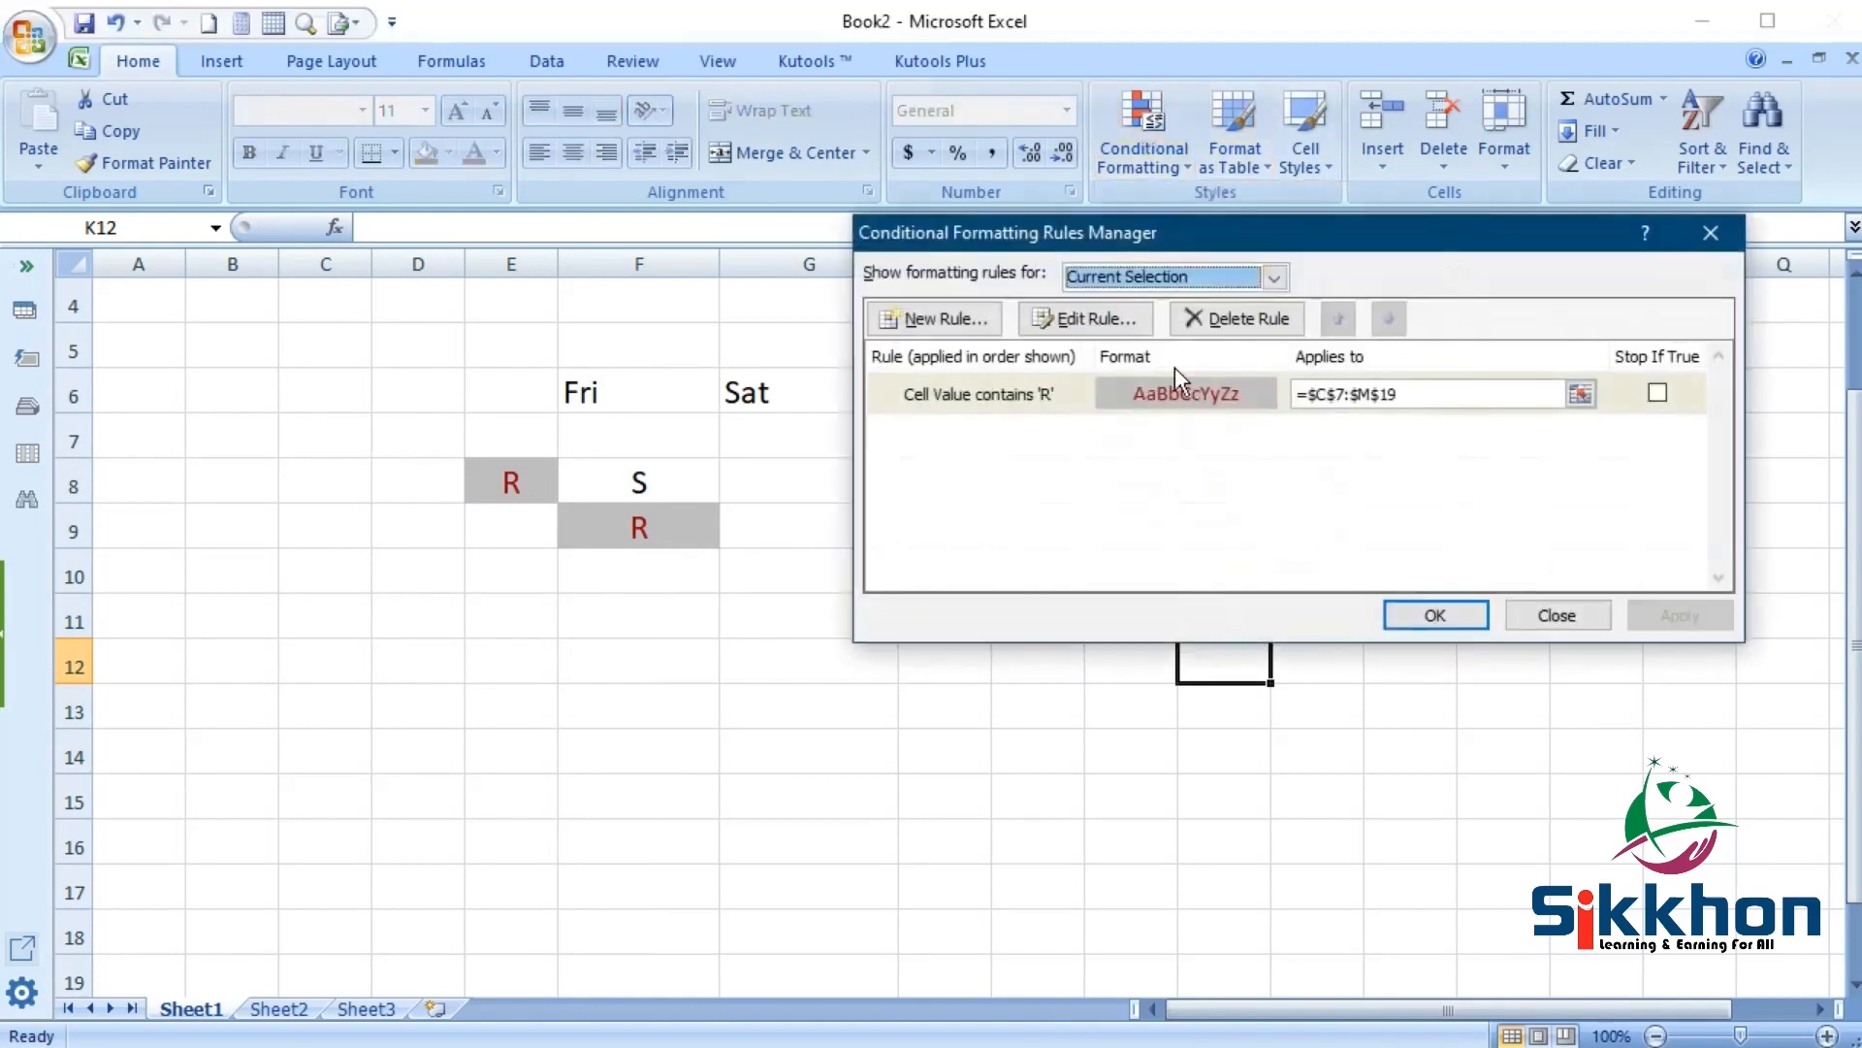
pyautogui.click(947, 324)
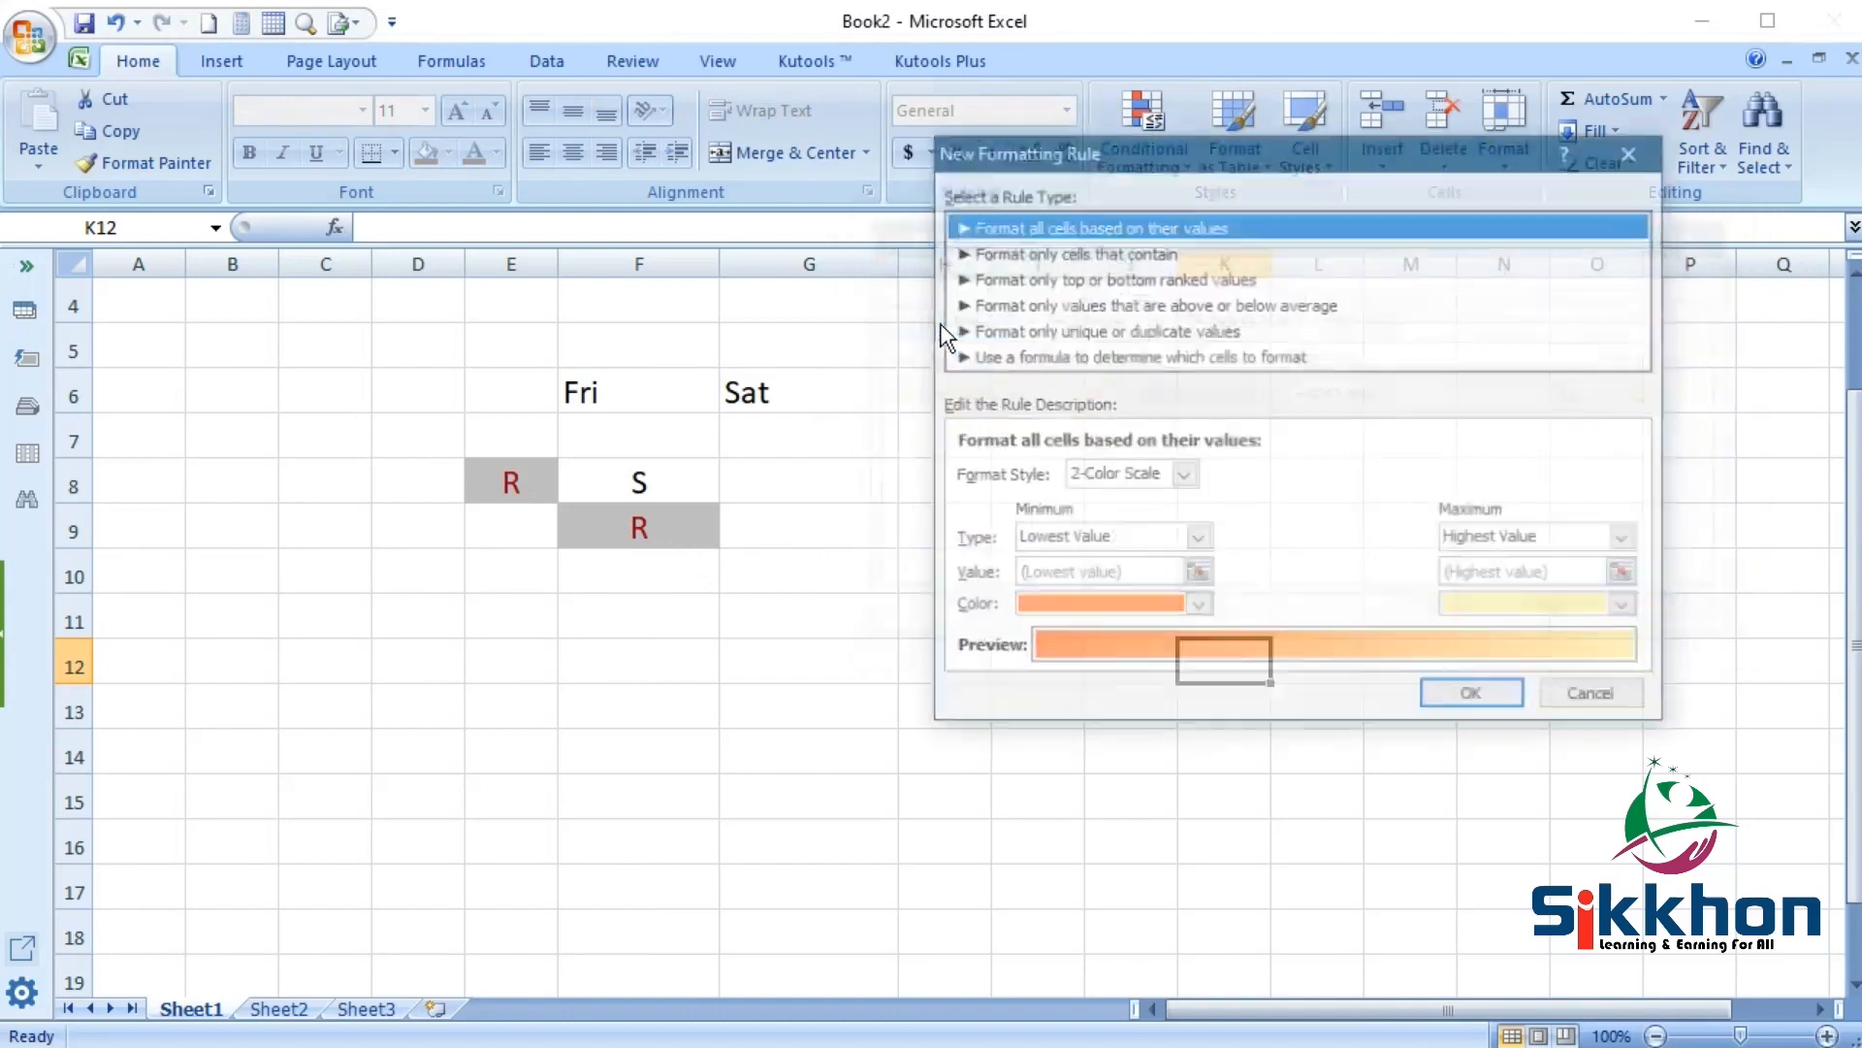
pyautogui.moveTo(1304, 177); pyautogui.dragTo(1331, 210)
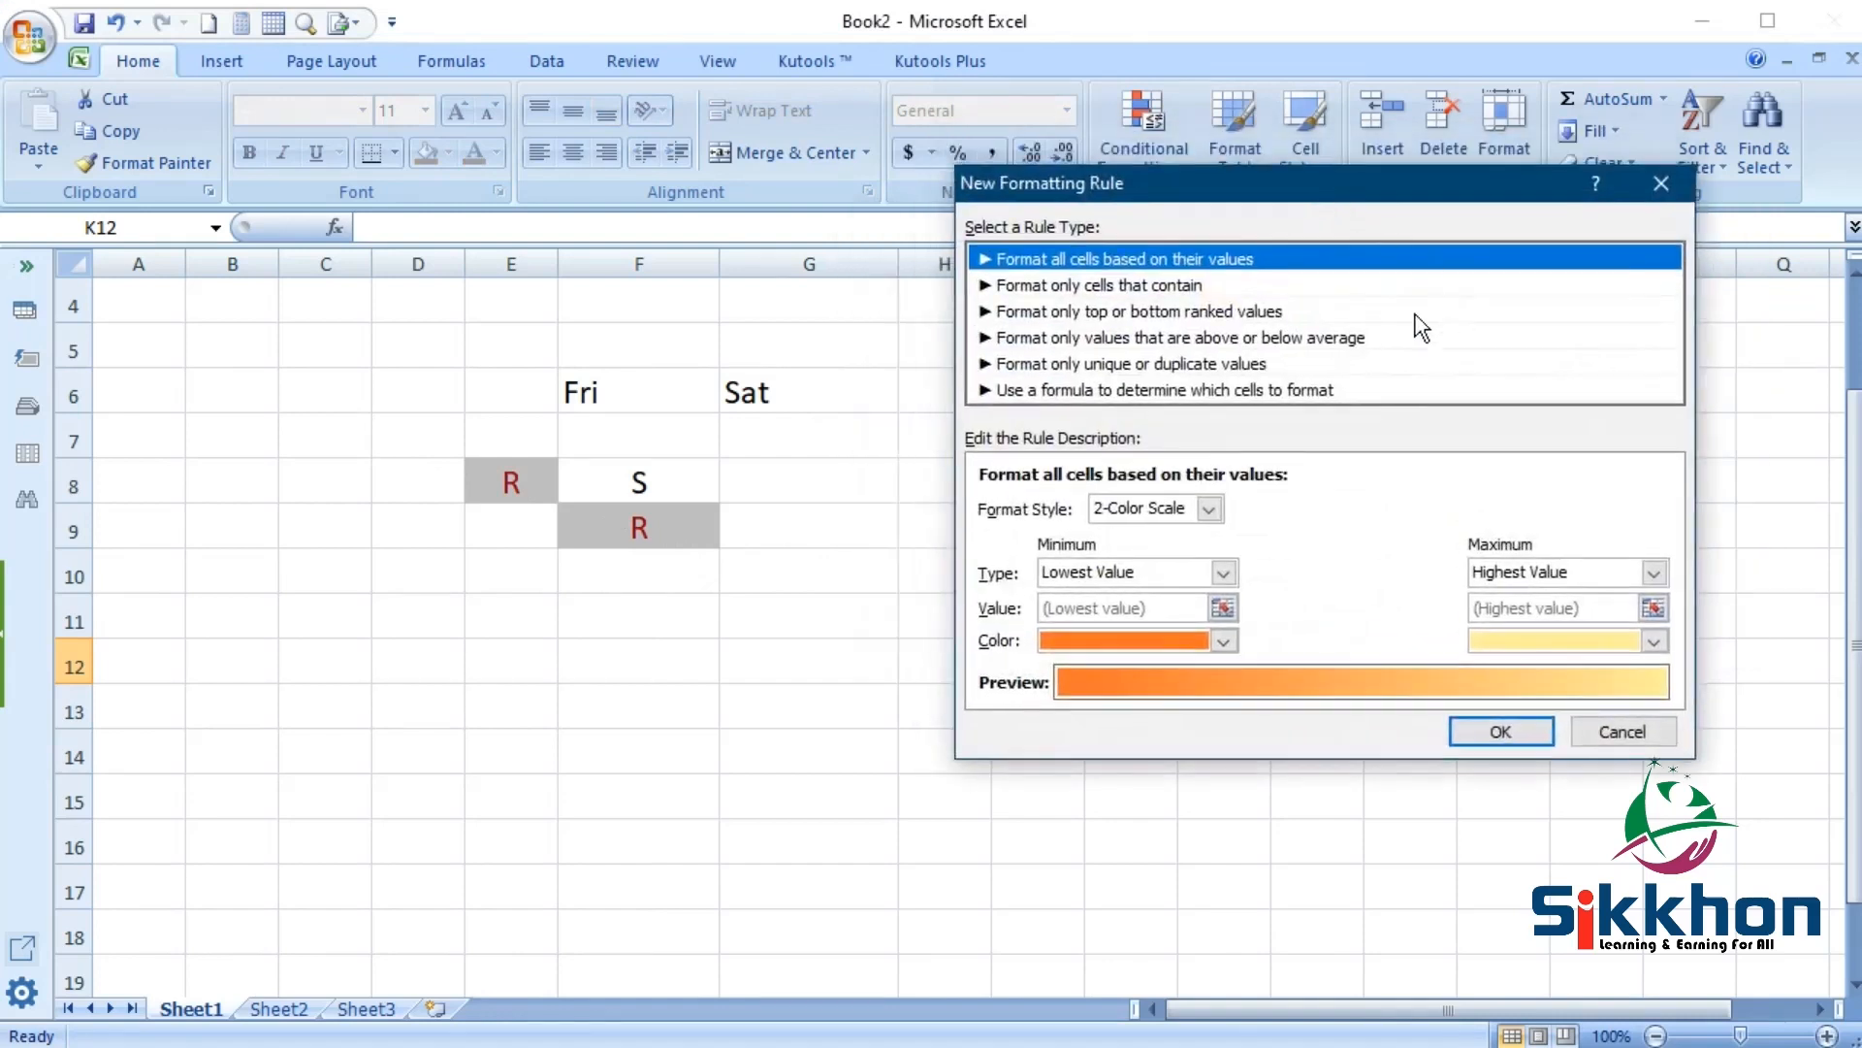
pyautogui.click(1075, 290)
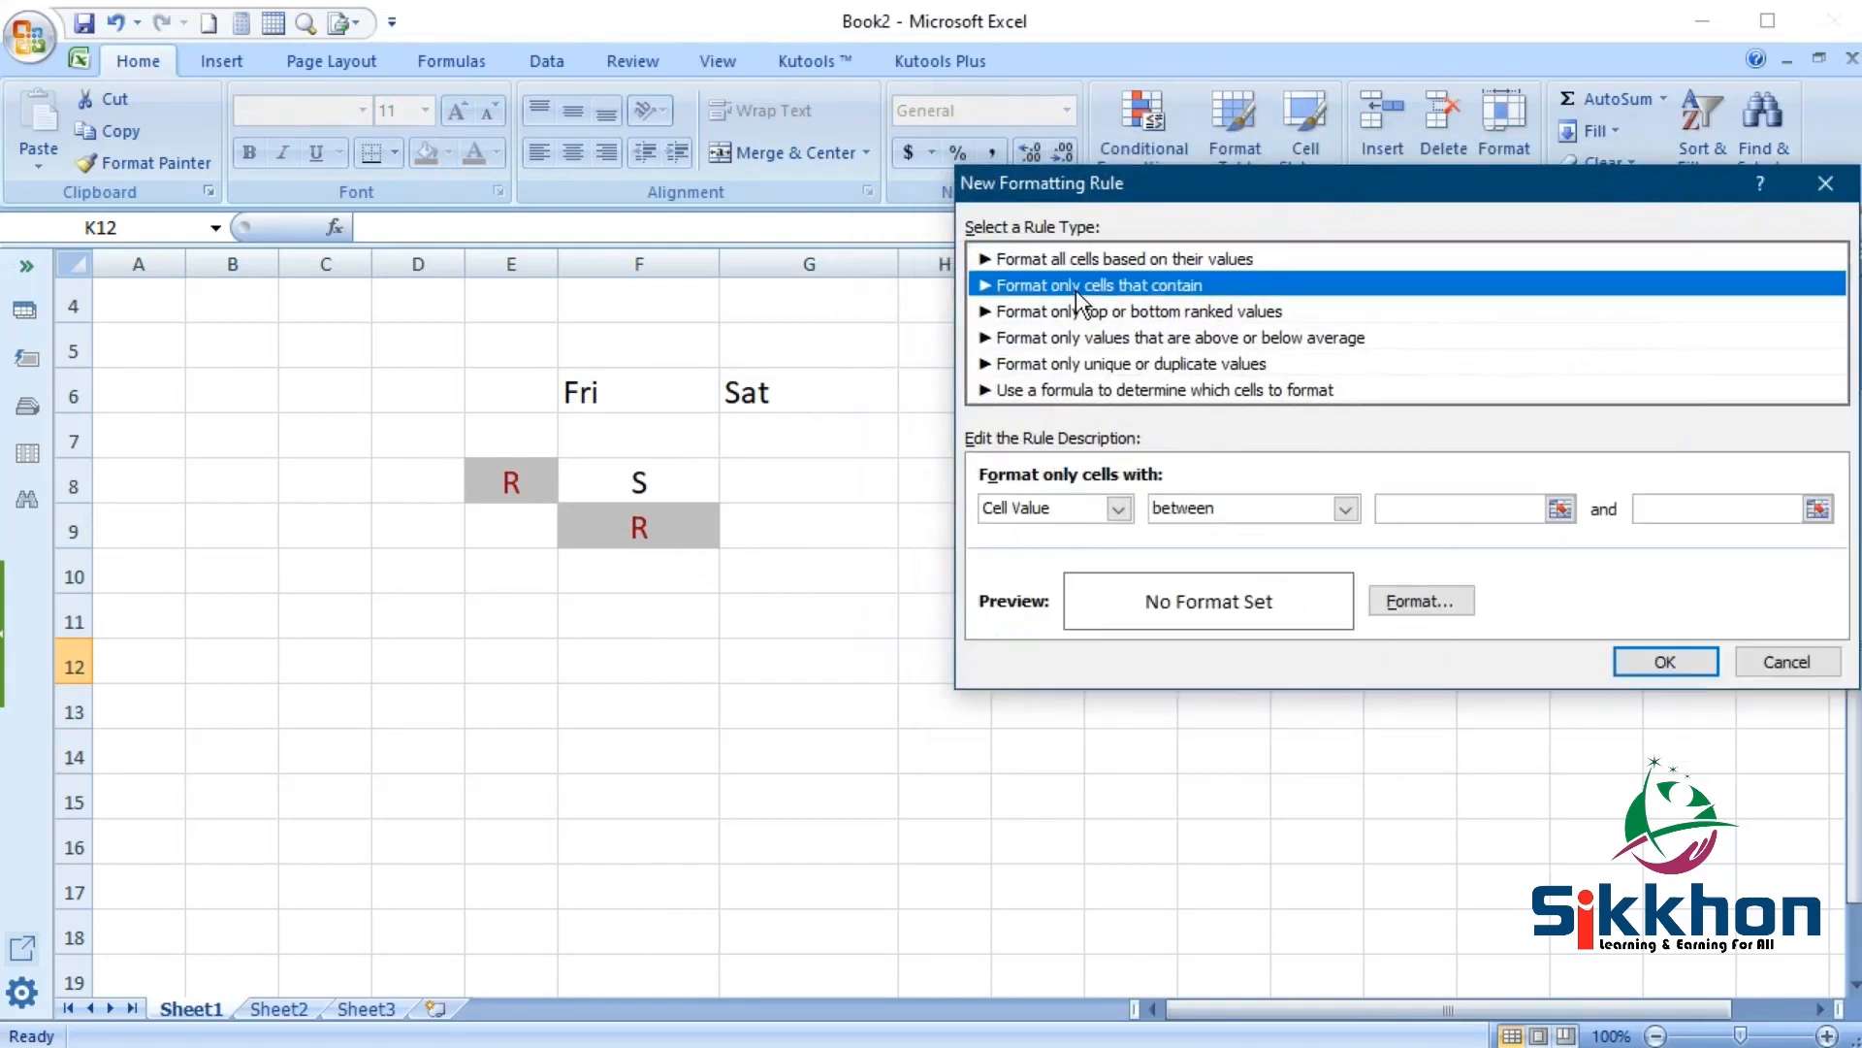
pyautogui.click(1072, 510)
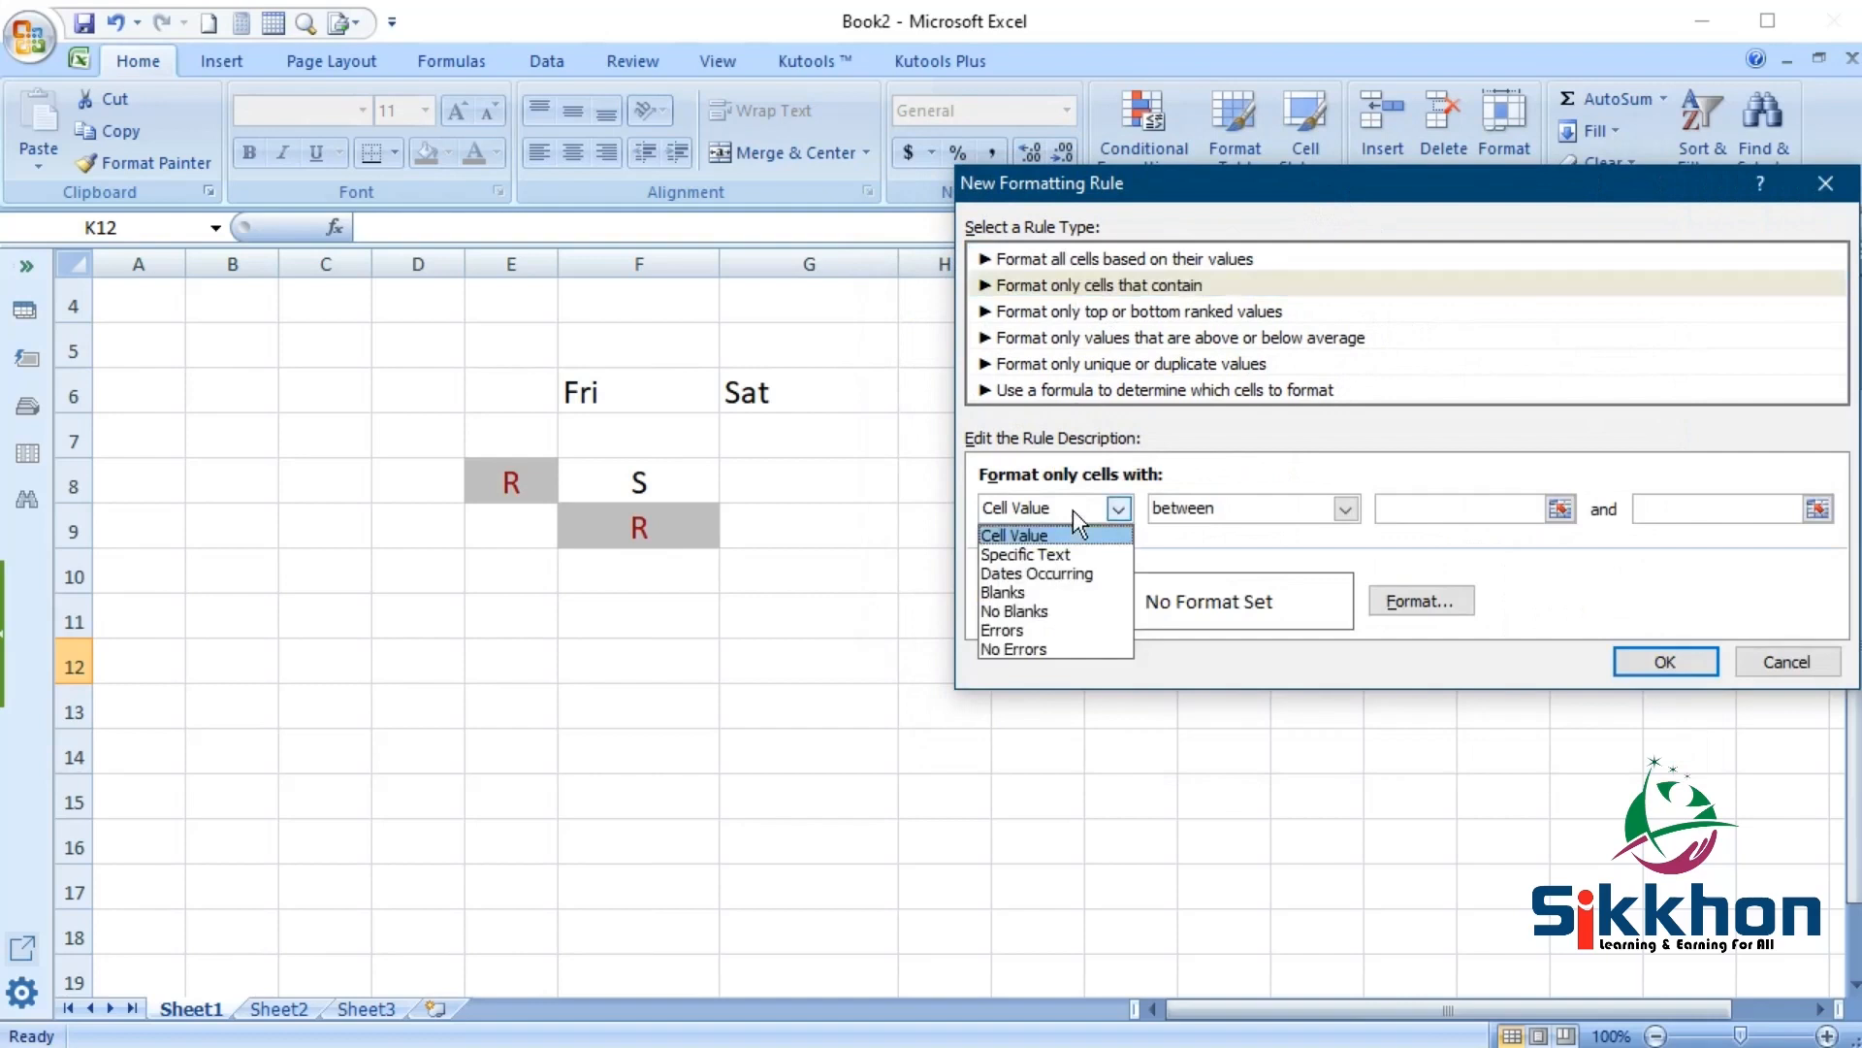
pyautogui.click(1771, 667)
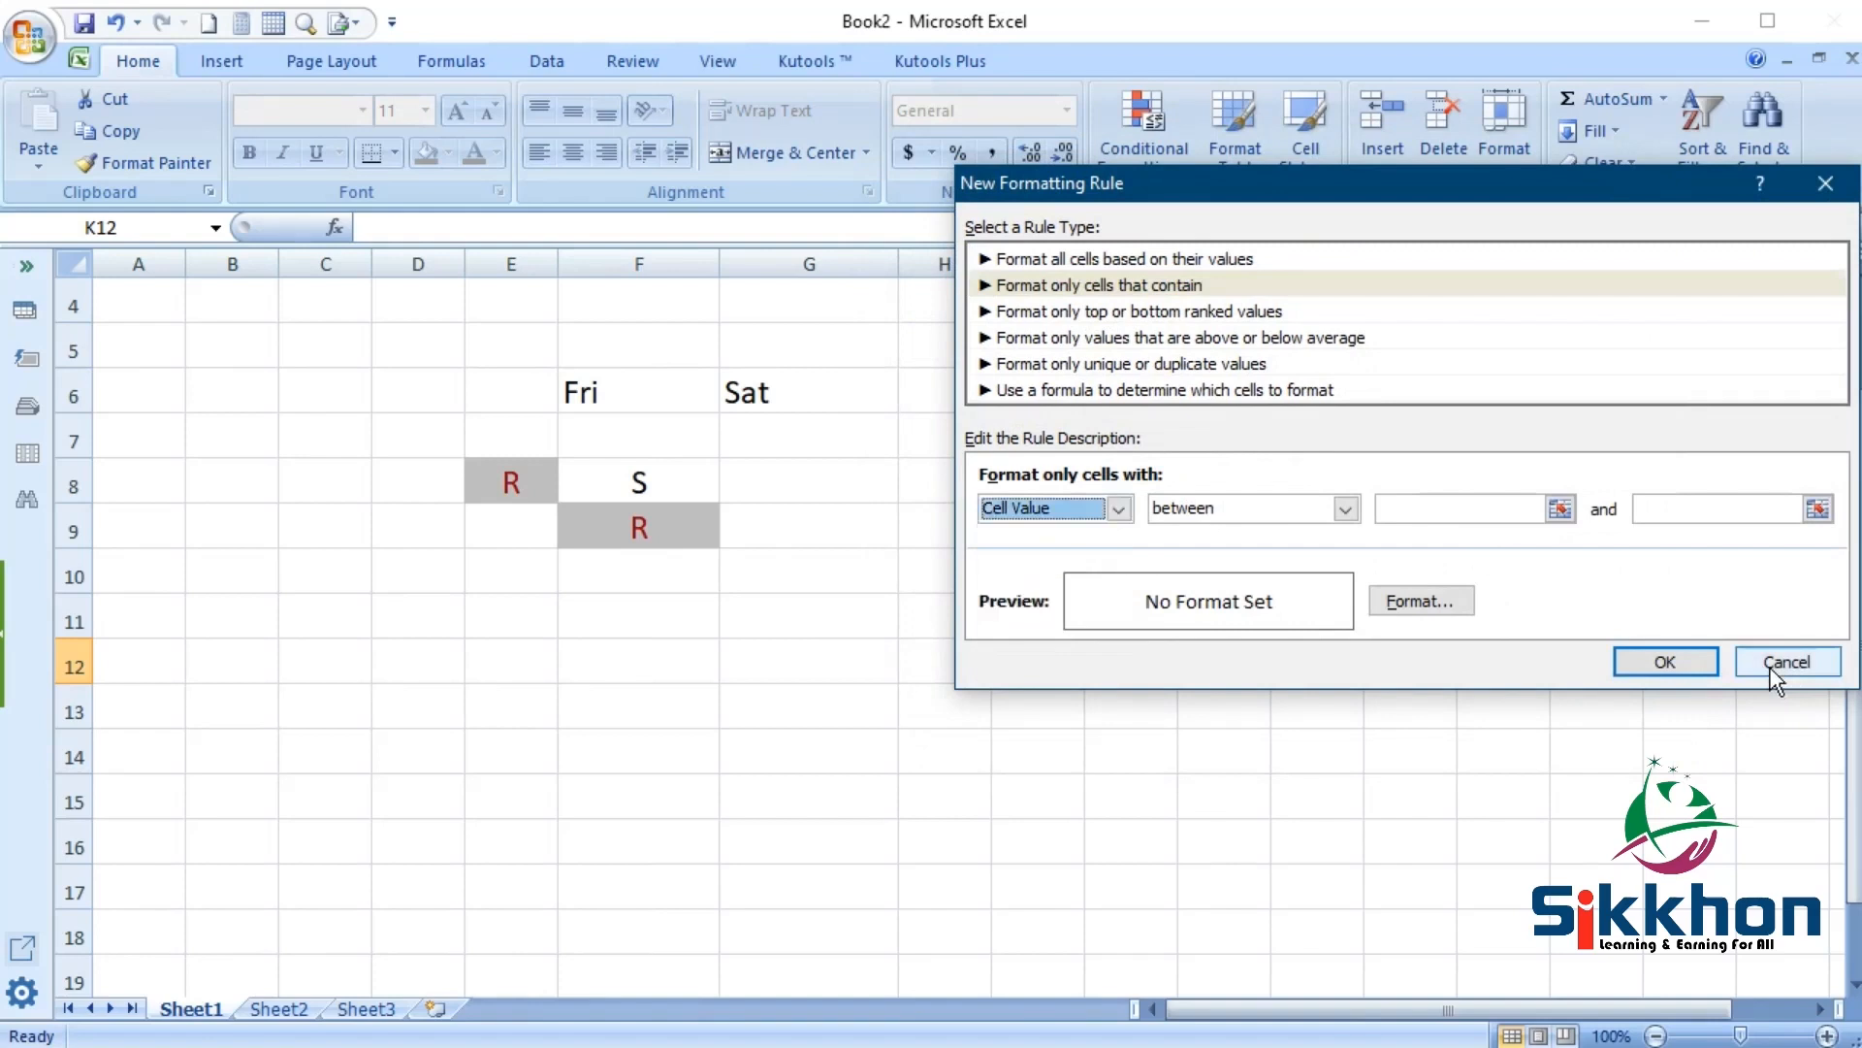
pyautogui.click(1768, 665)
pyautogui.click(1557, 615)
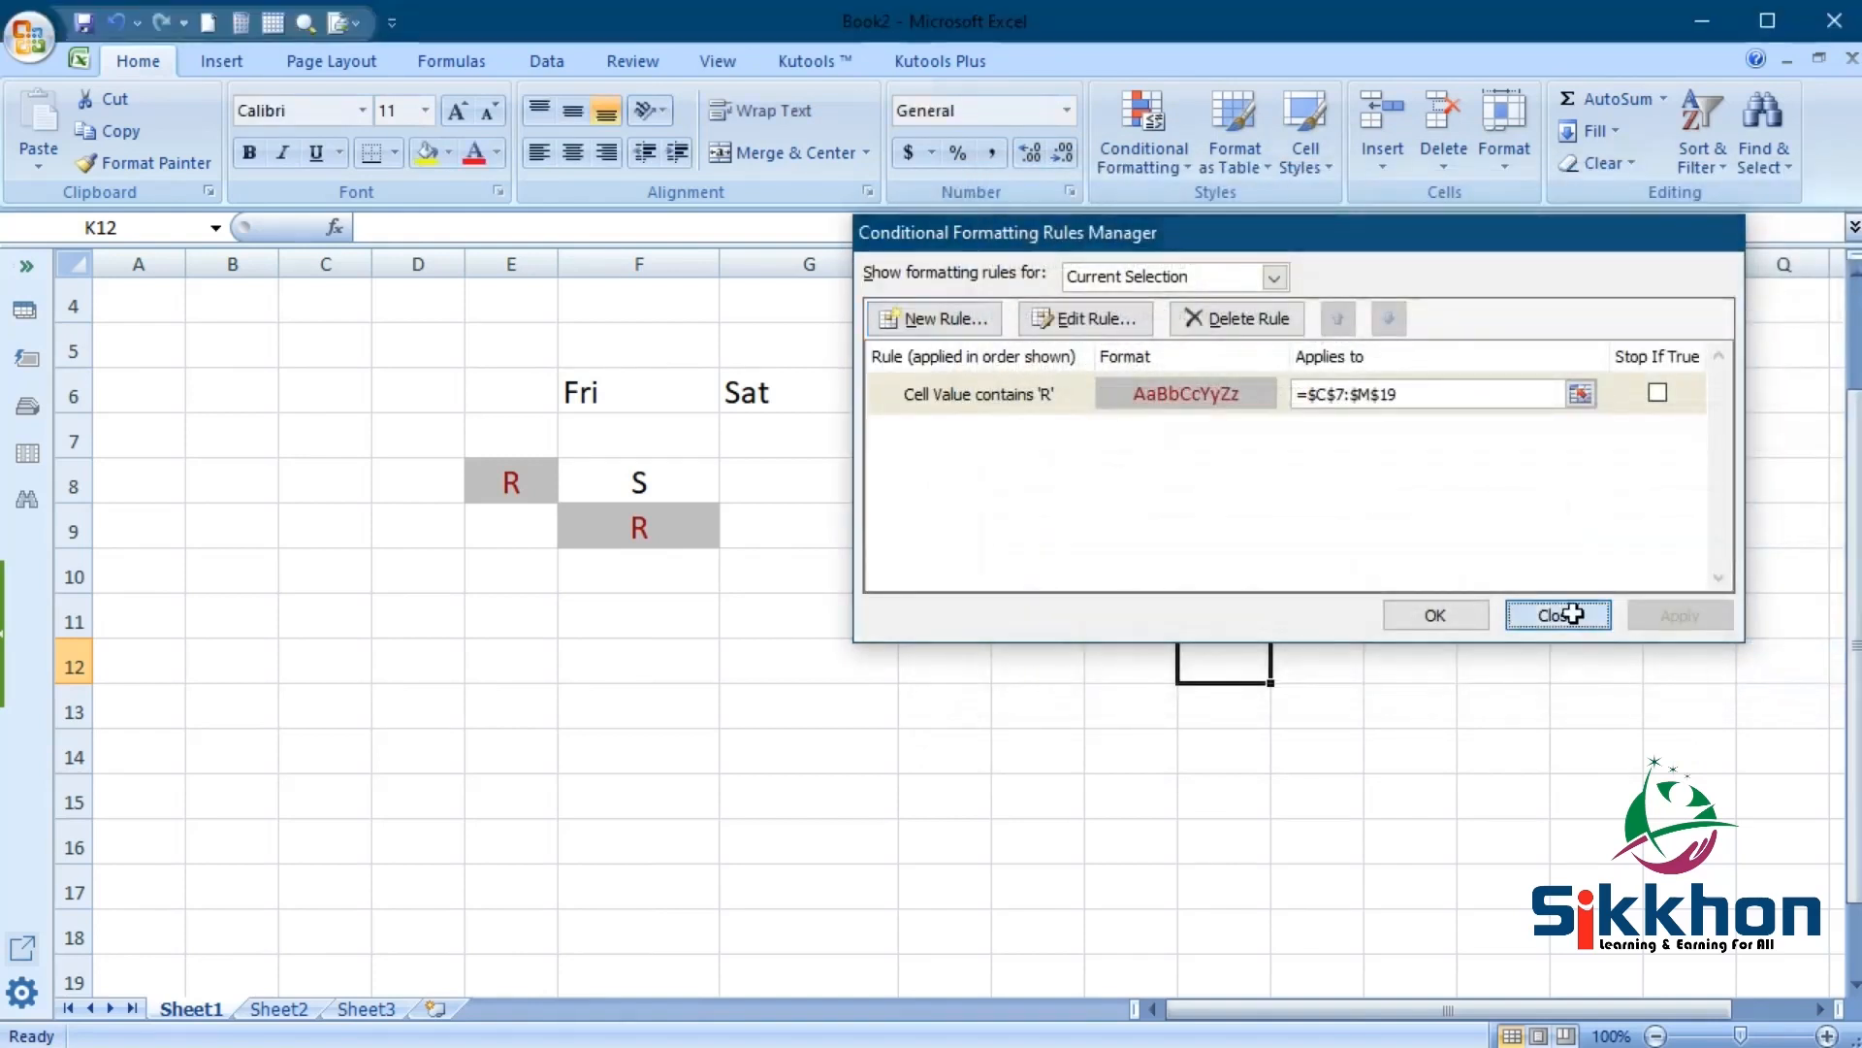
# Step: Add a "Text that Contains" rule for M to cells C7:K17, formatted with Light Red Fill with Dark Red Text
pyautogui.click(358, 434)
pyautogui.moveTo(358, 434); pyautogui.dragTo(1227, 878)
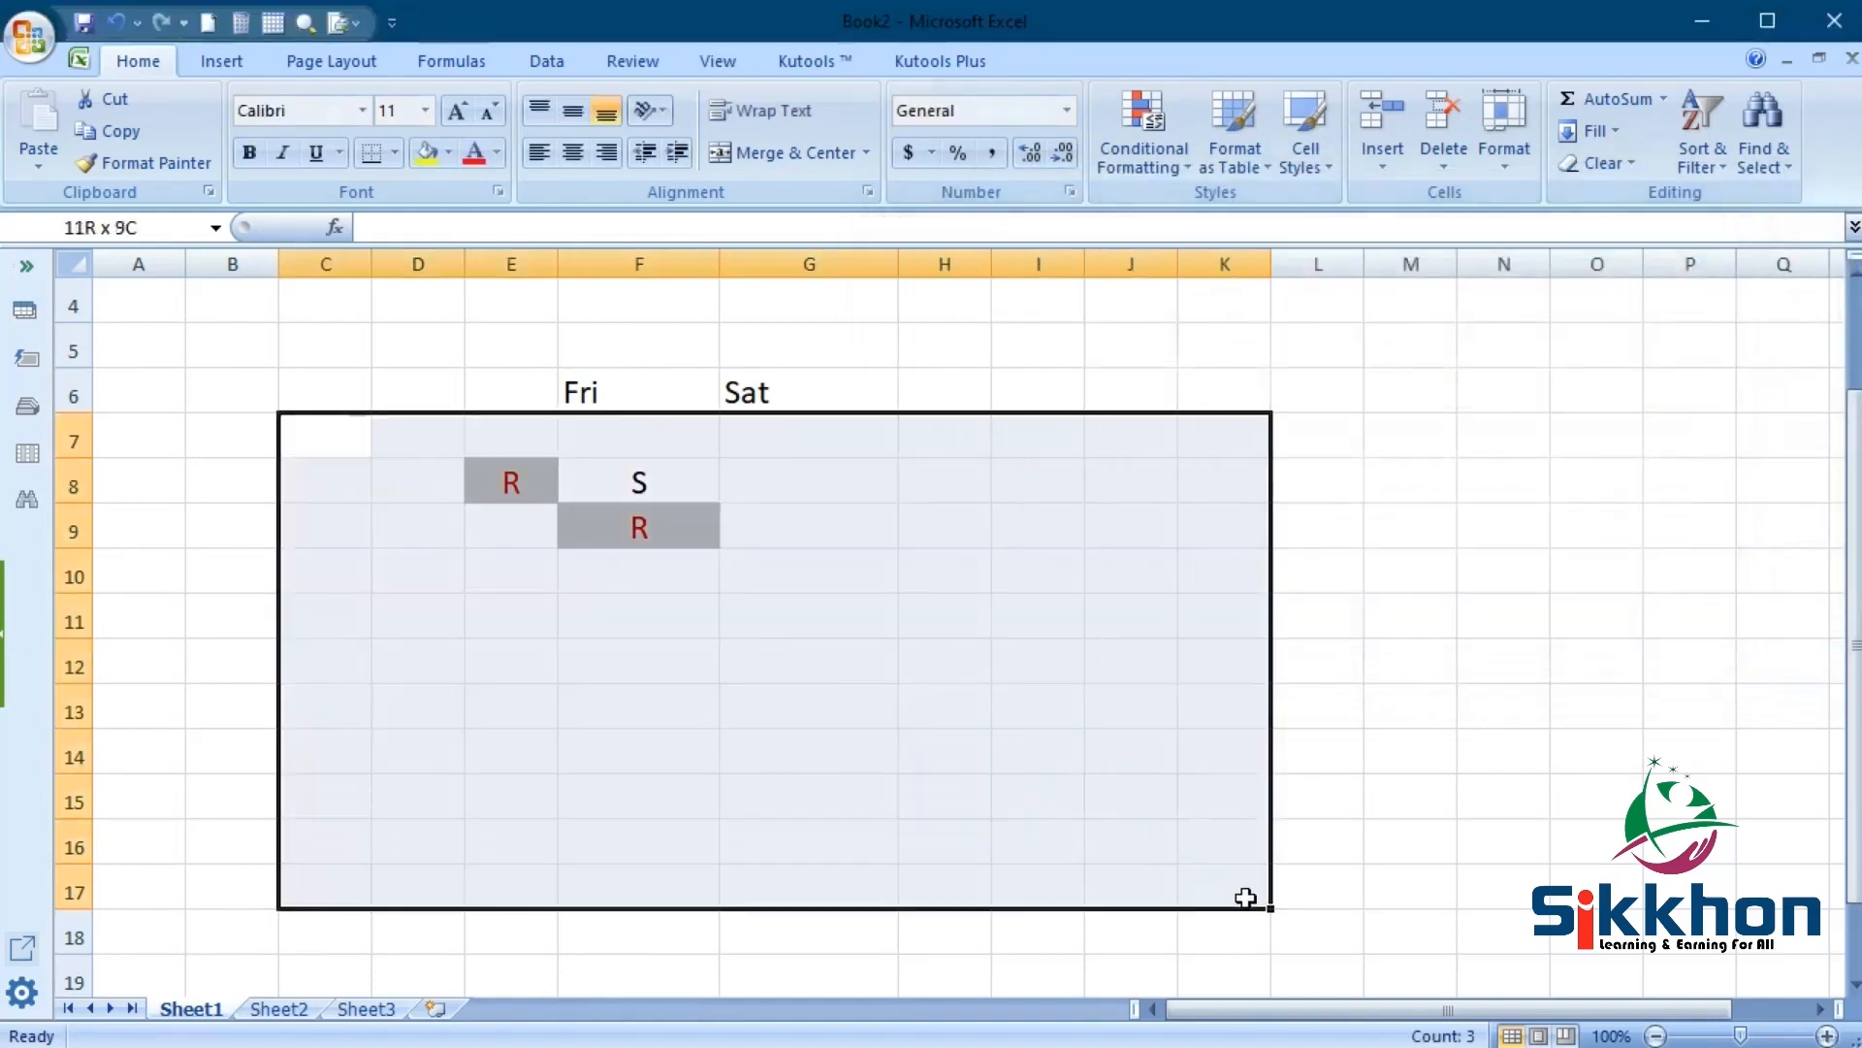
pyautogui.click(1137, 148)
pyautogui.moveTo(1205, 212)
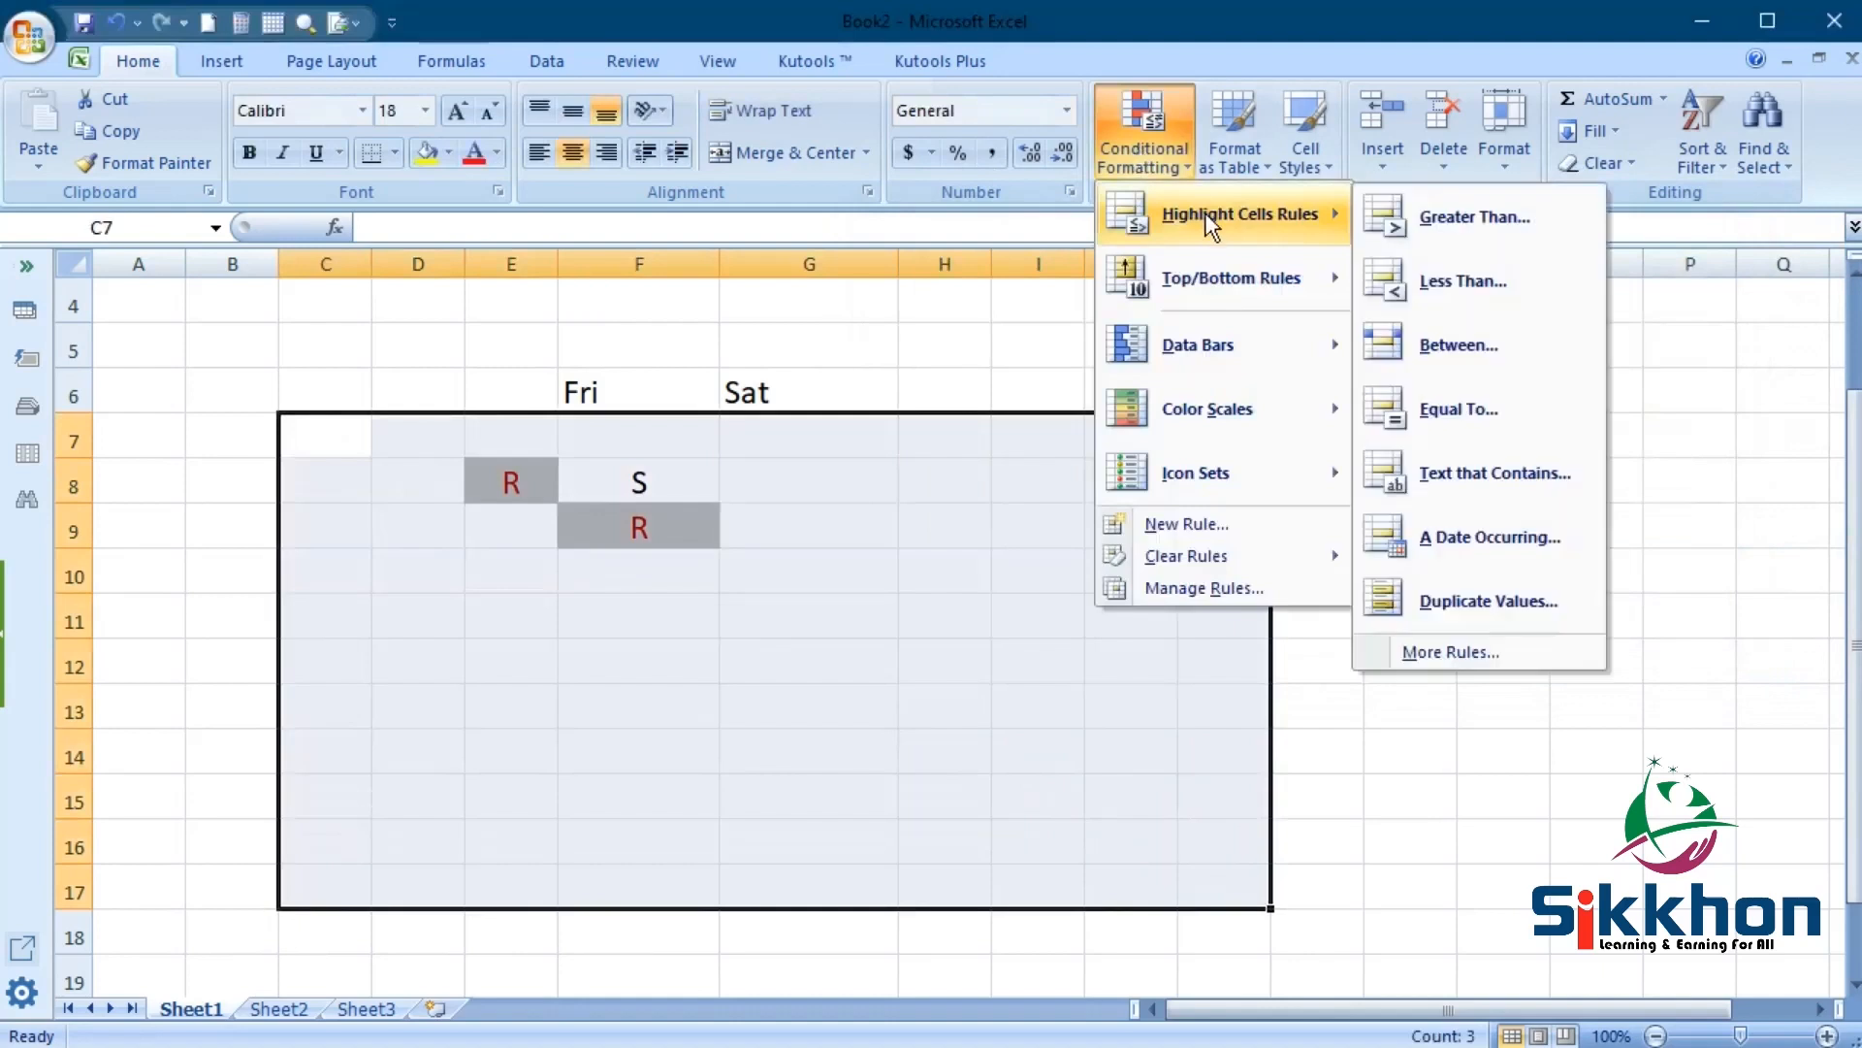
pyautogui.click(1476, 474)
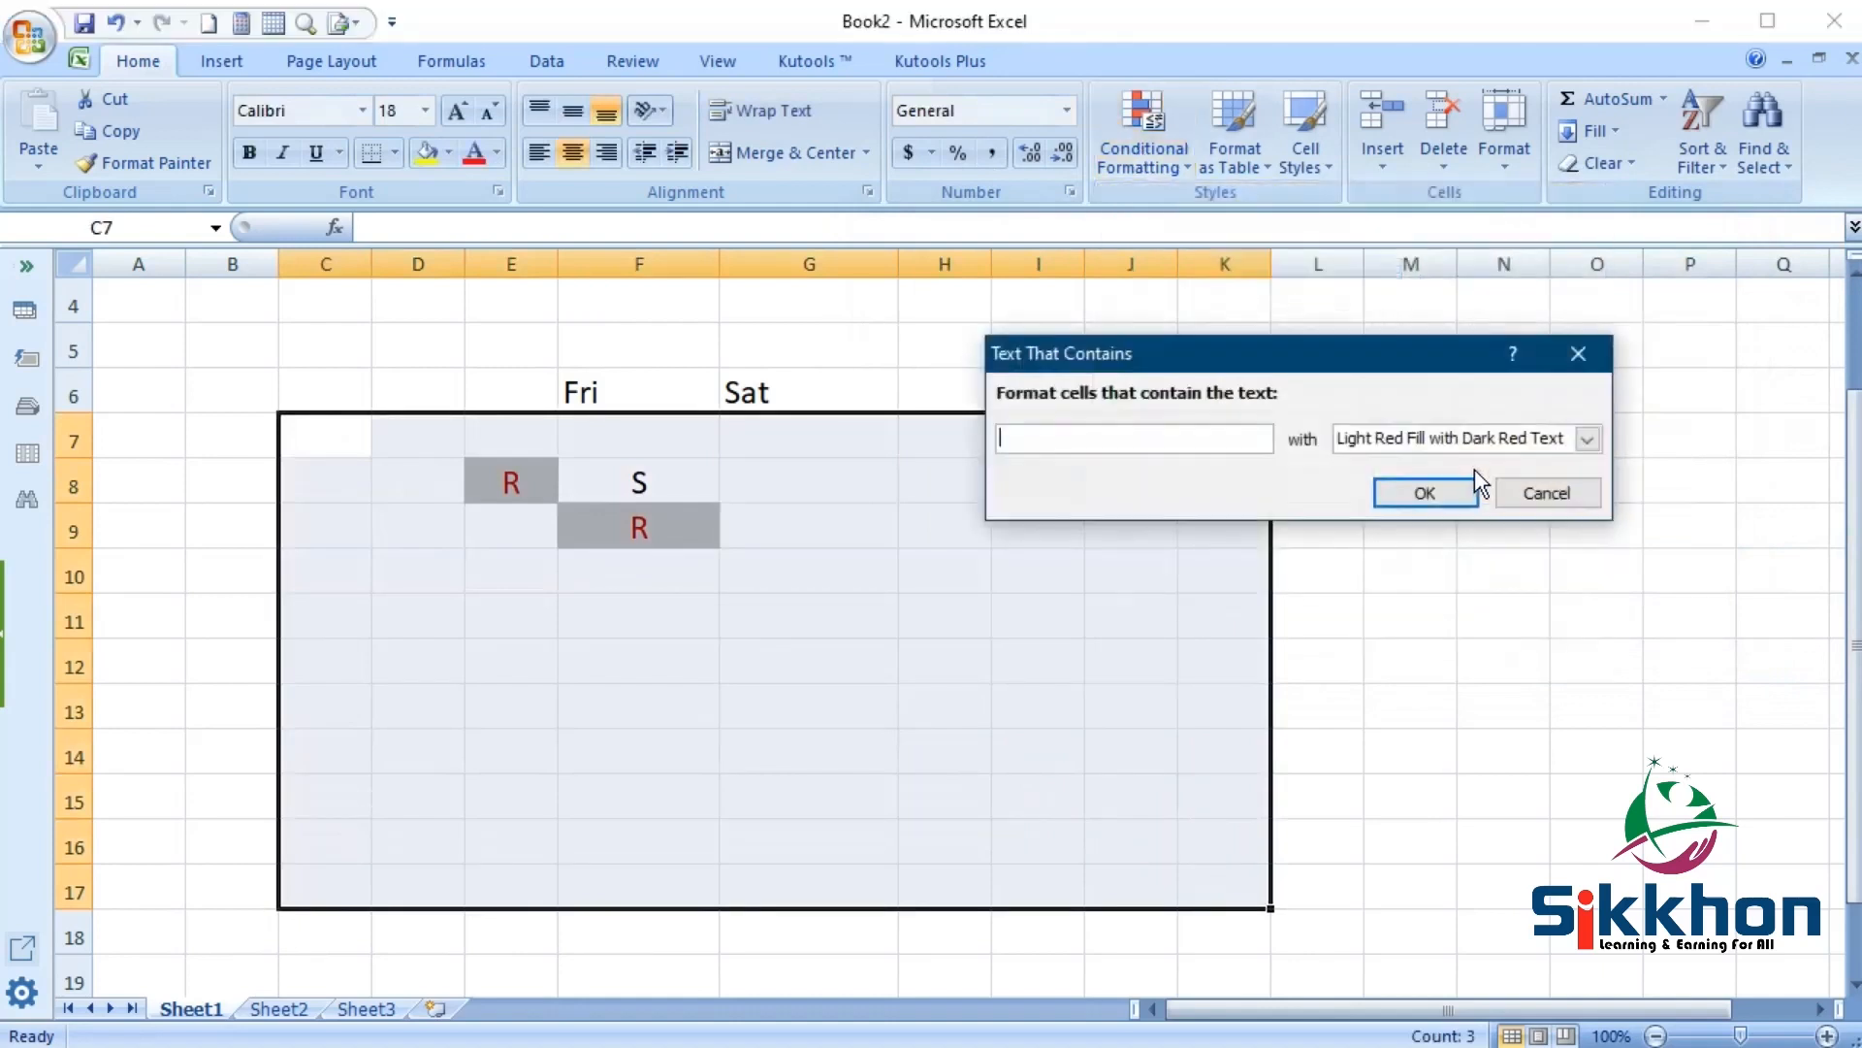
pyautogui.write('M')
pyautogui.click(1434, 499)
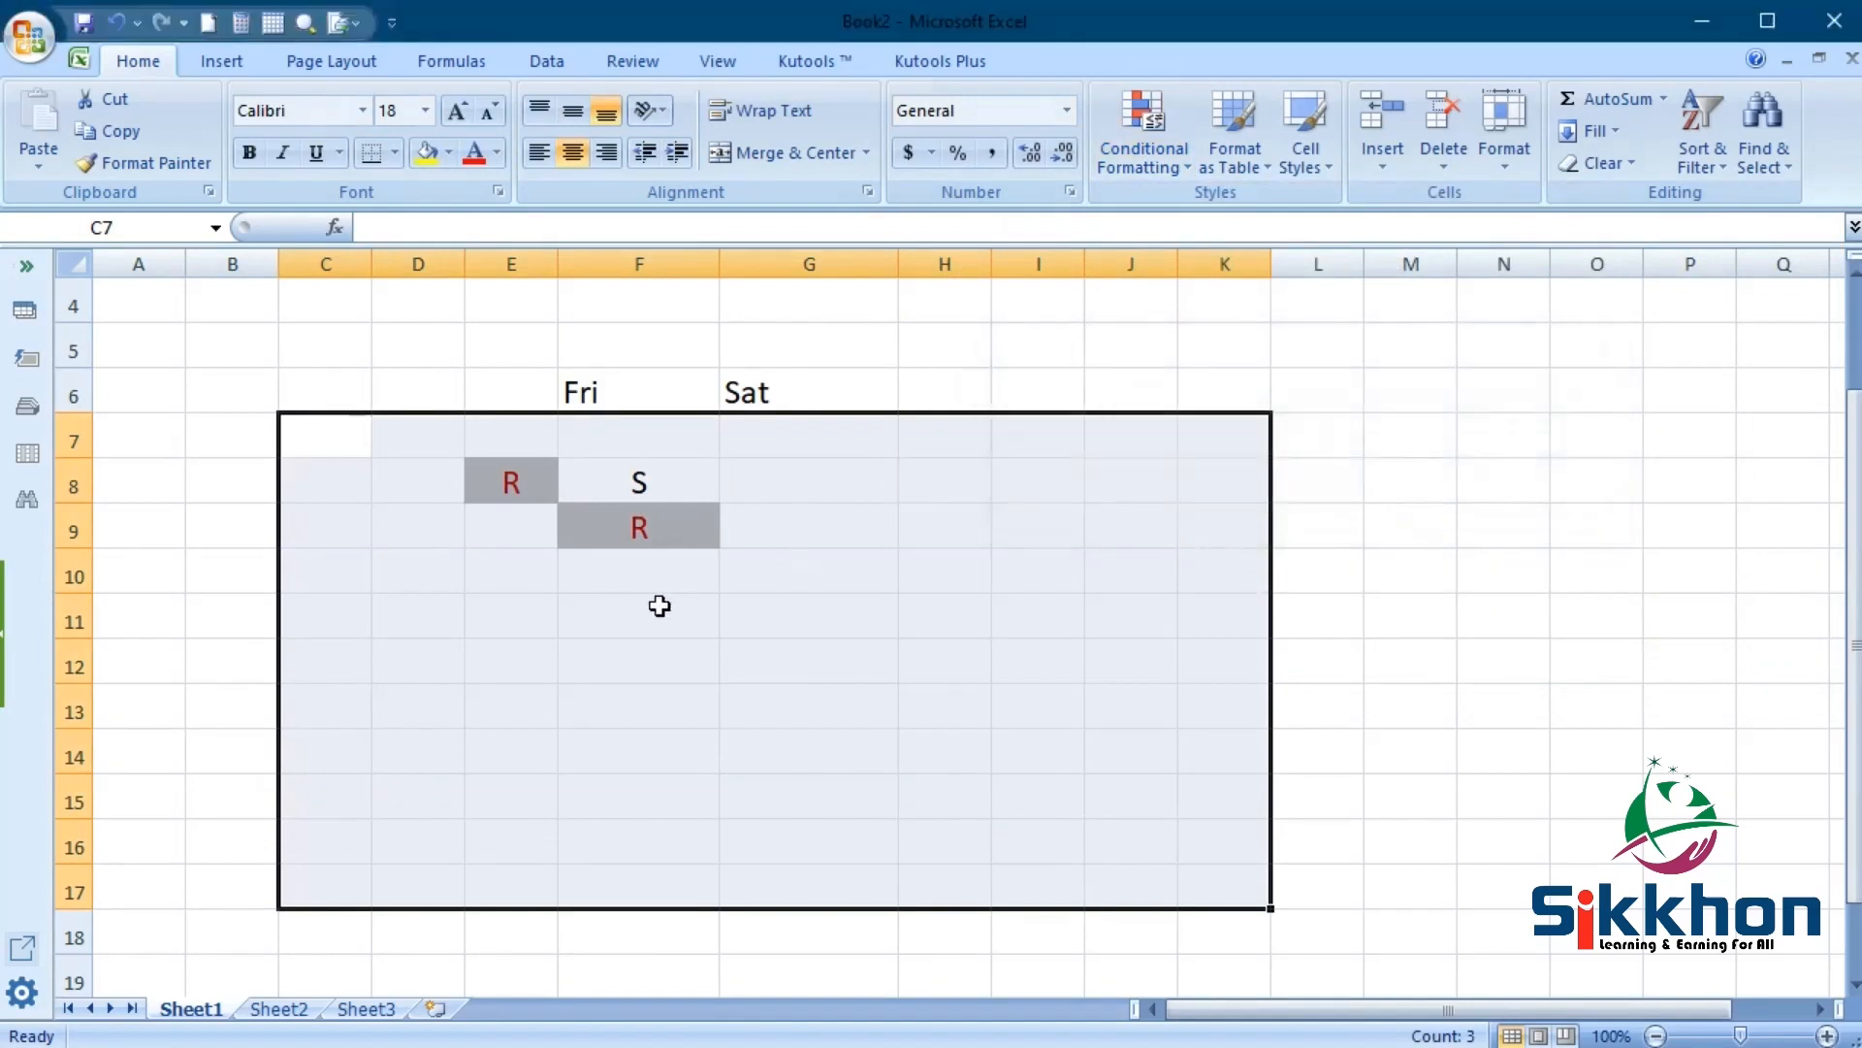
# Step: Open the M rule's cell format from the Rules Manager and set its background fill to yellow
pyautogui.click(1148, 154)
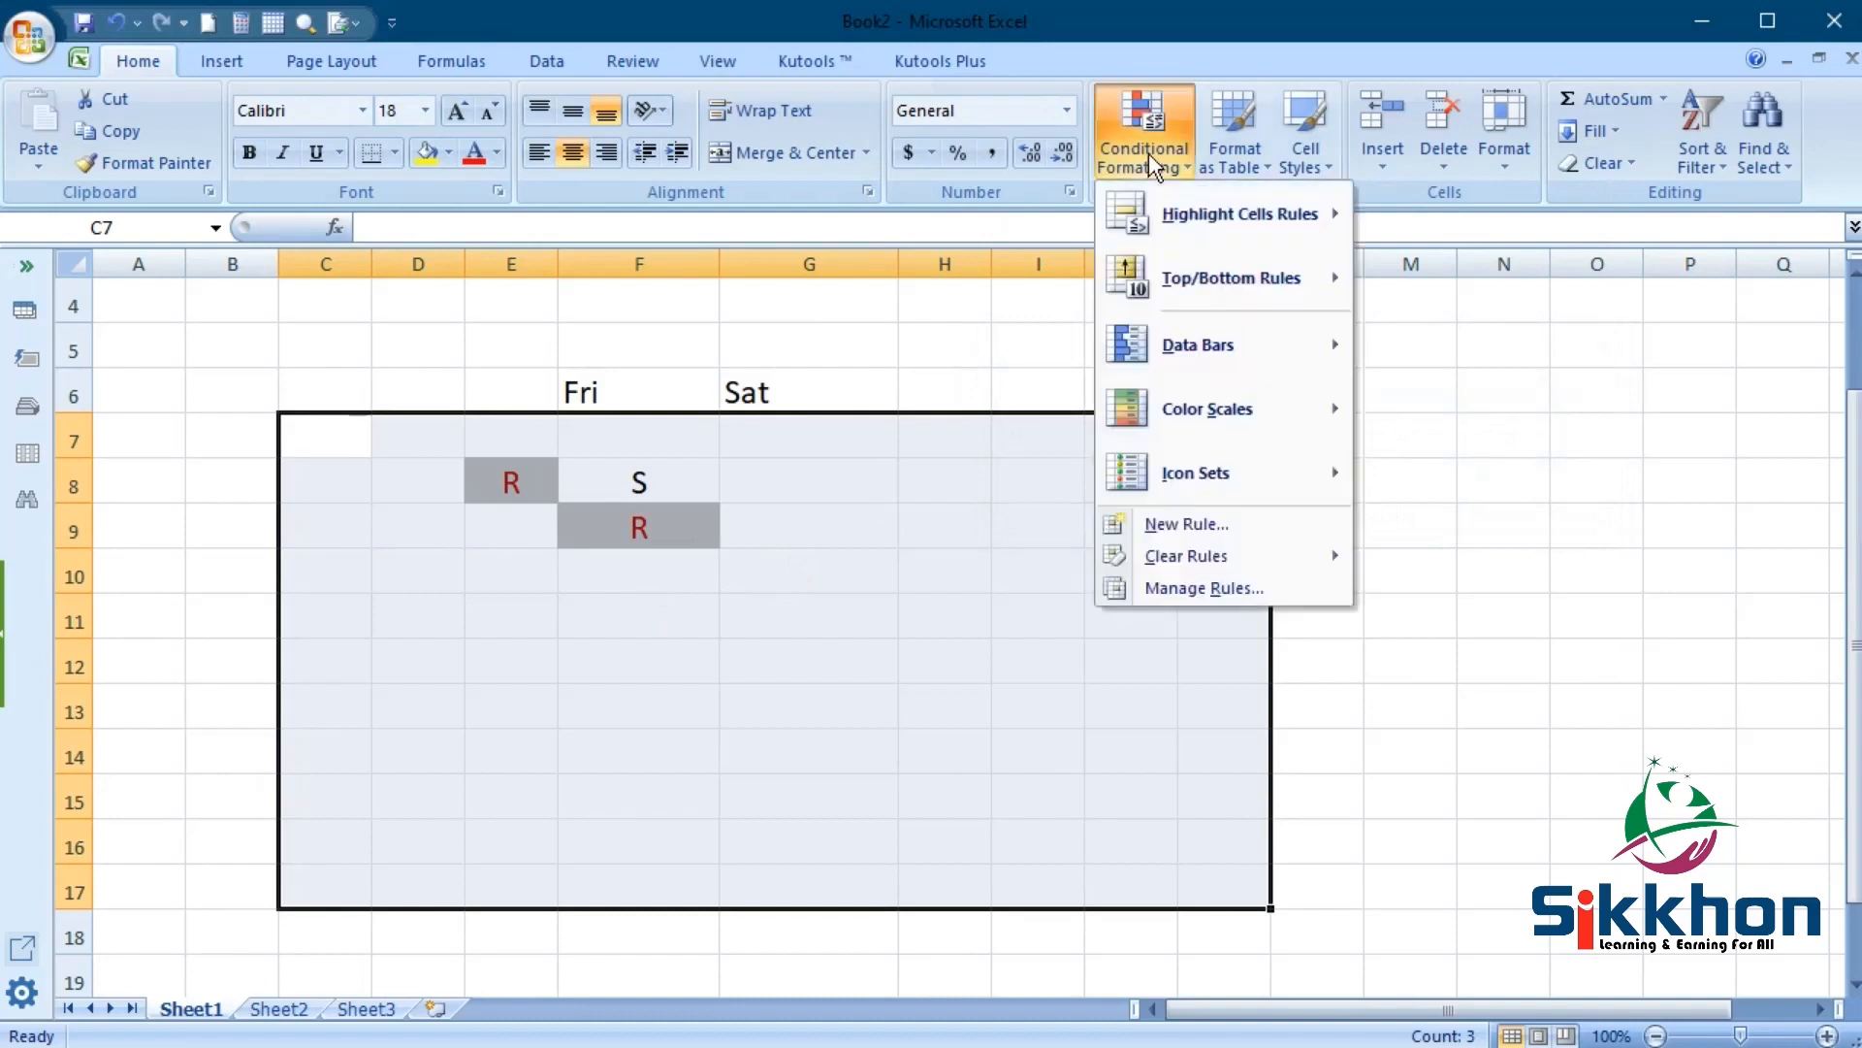
pyautogui.click(1212, 591)
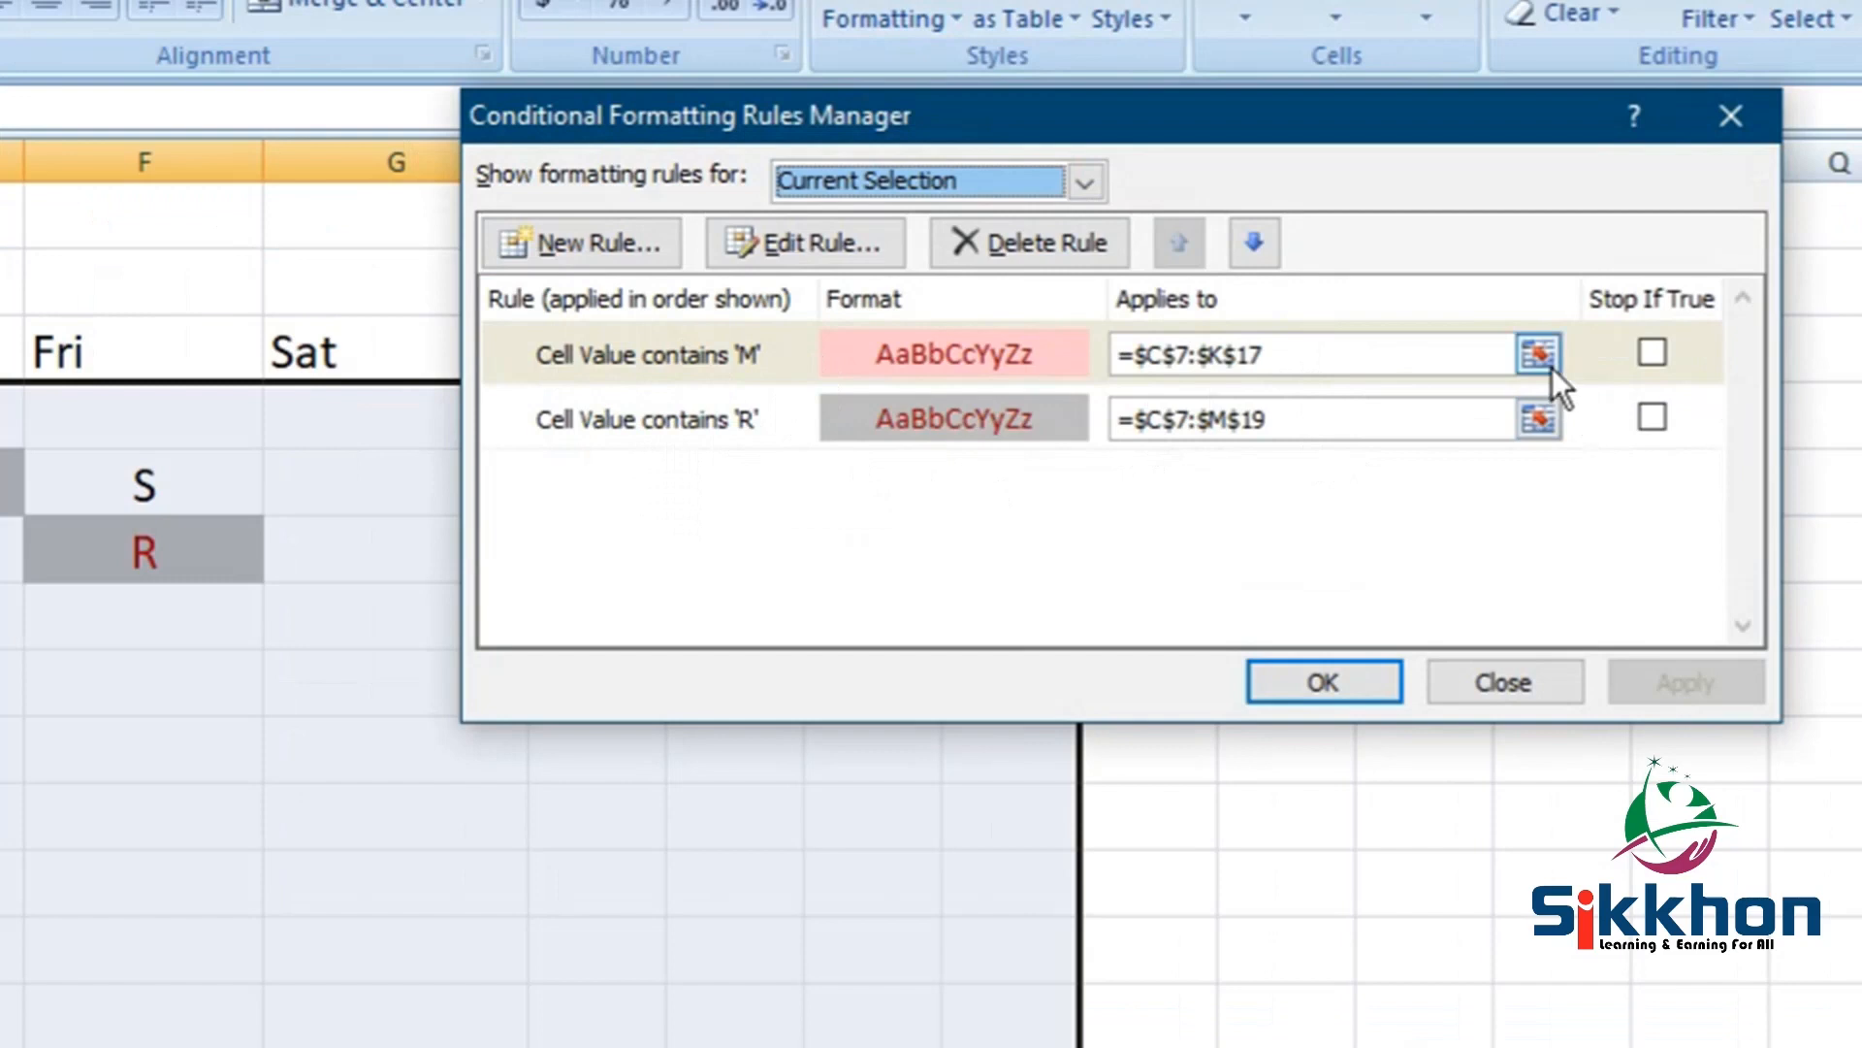
pyautogui.click(811, 247)
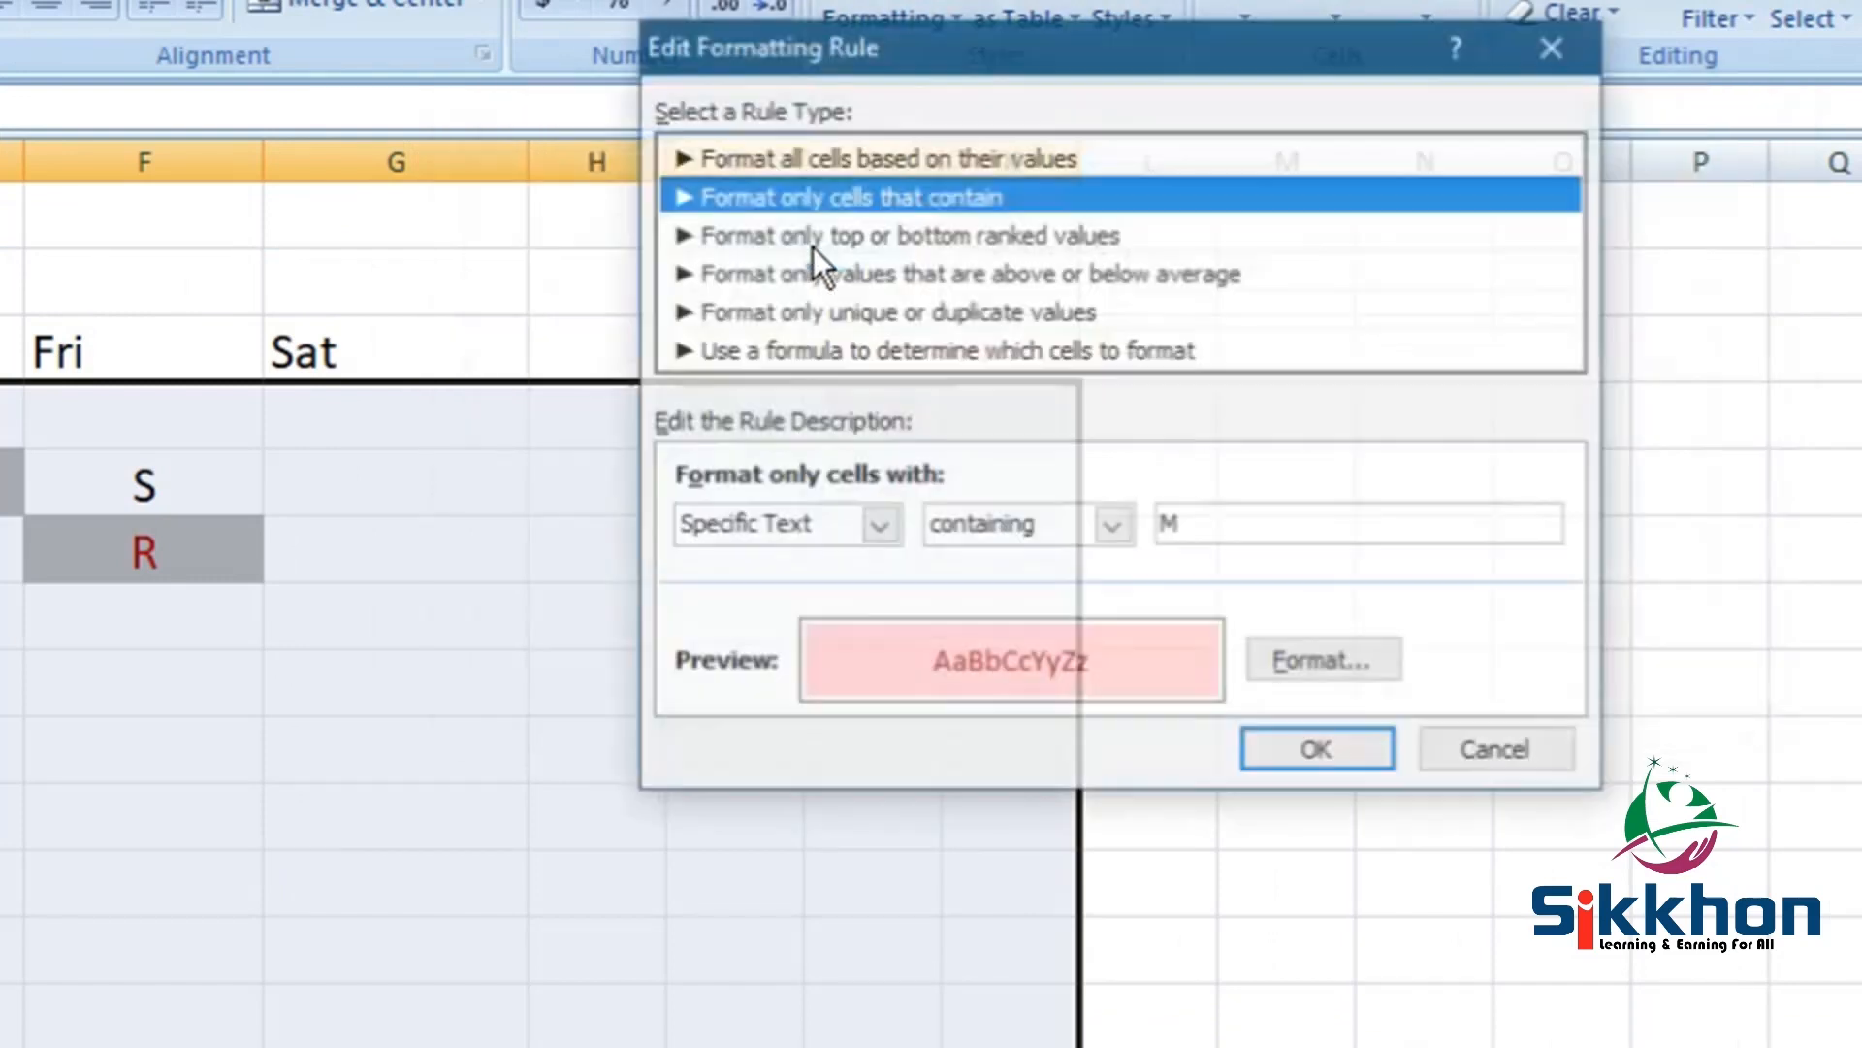
pyautogui.click(1329, 663)
pyautogui.click(772, 369)
# Step: Set the M rule's font colour to medium blue and apply the edited rule to the sheet
pyautogui.click(776, 2)
pyautogui.click(1261, 315)
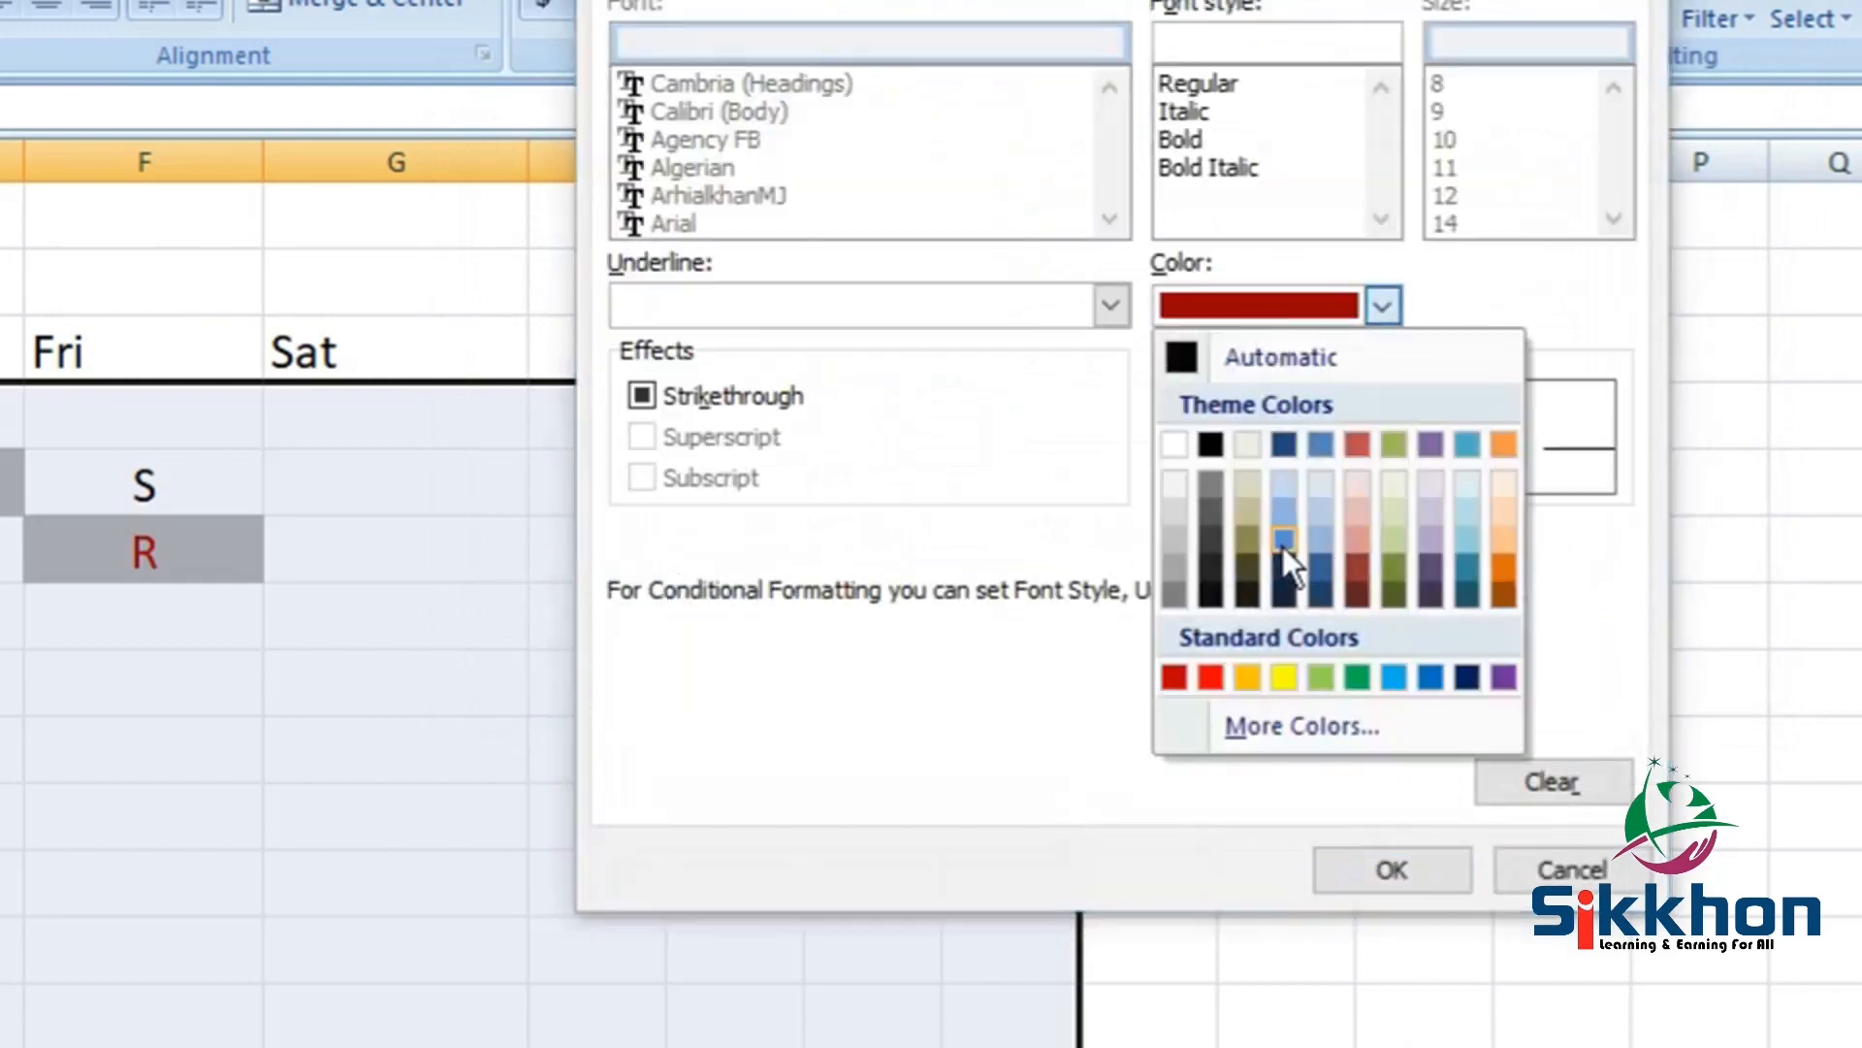
pyautogui.click(1284, 541)
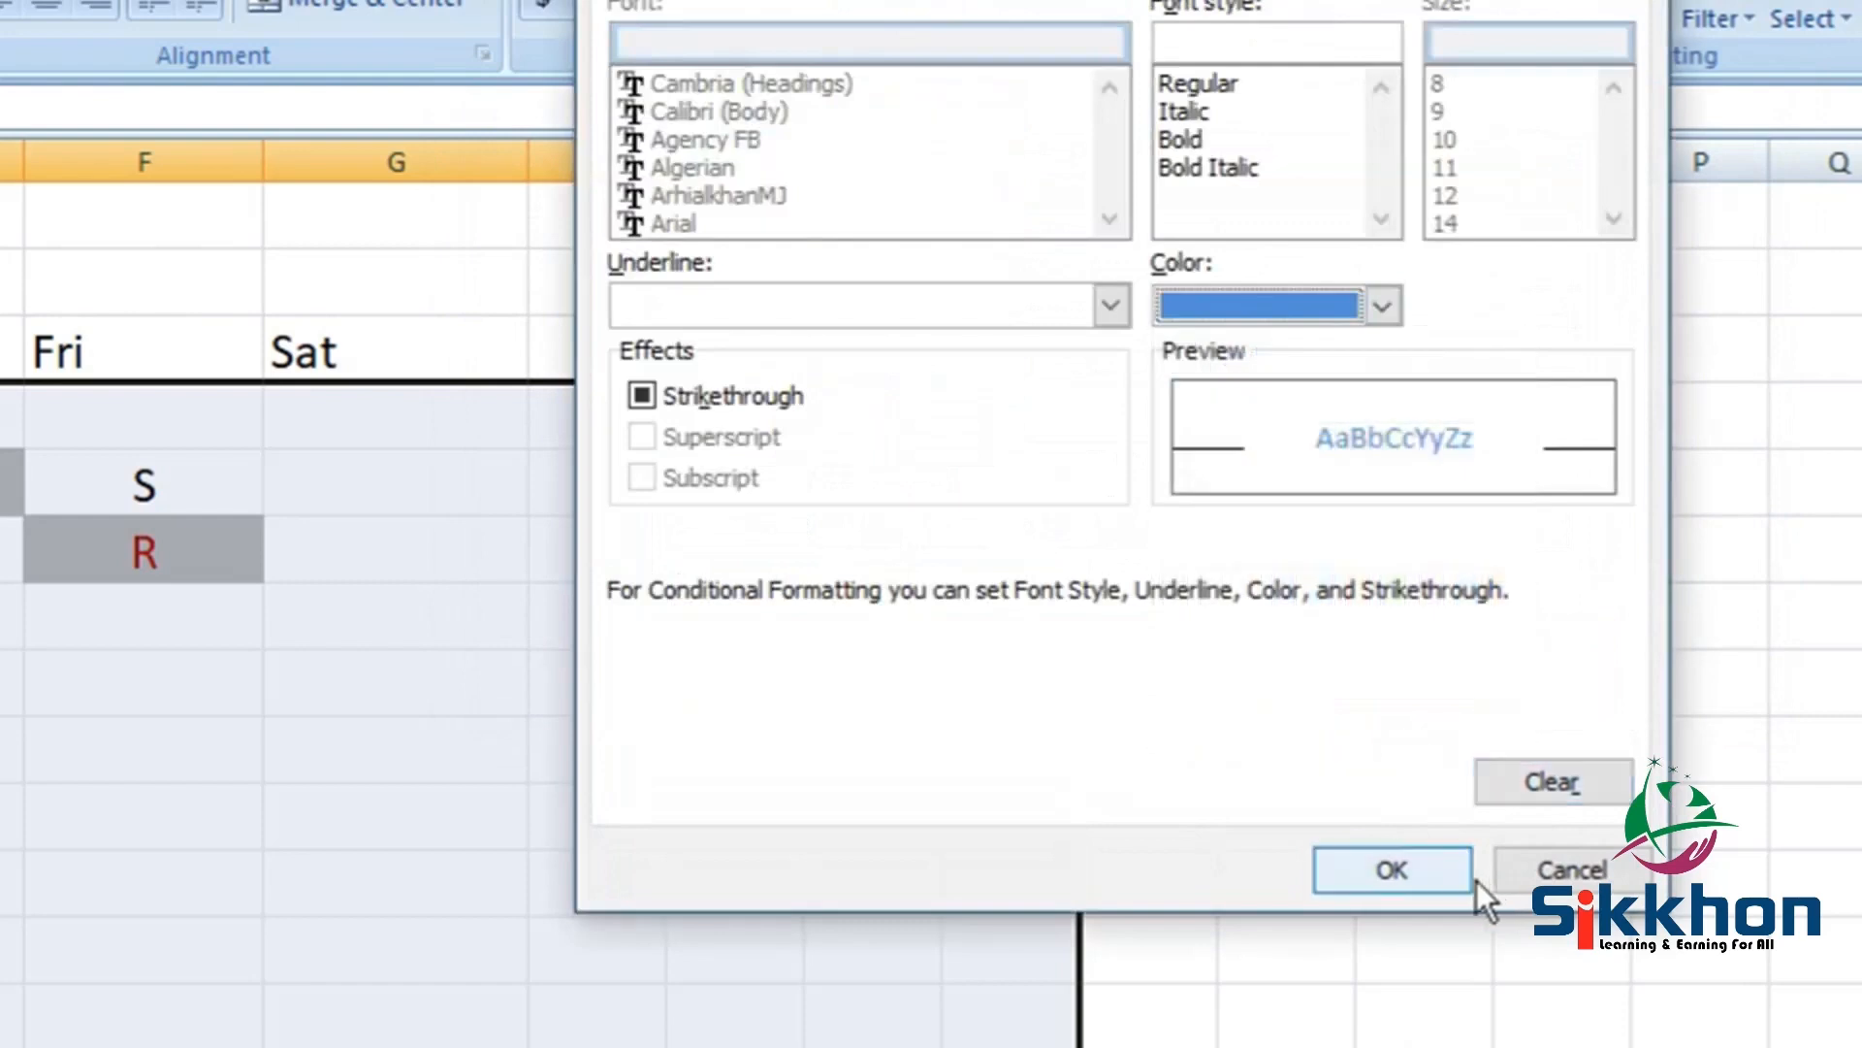
pyautogui.click(1416, 865)
pyautogui.click(1319, 753)
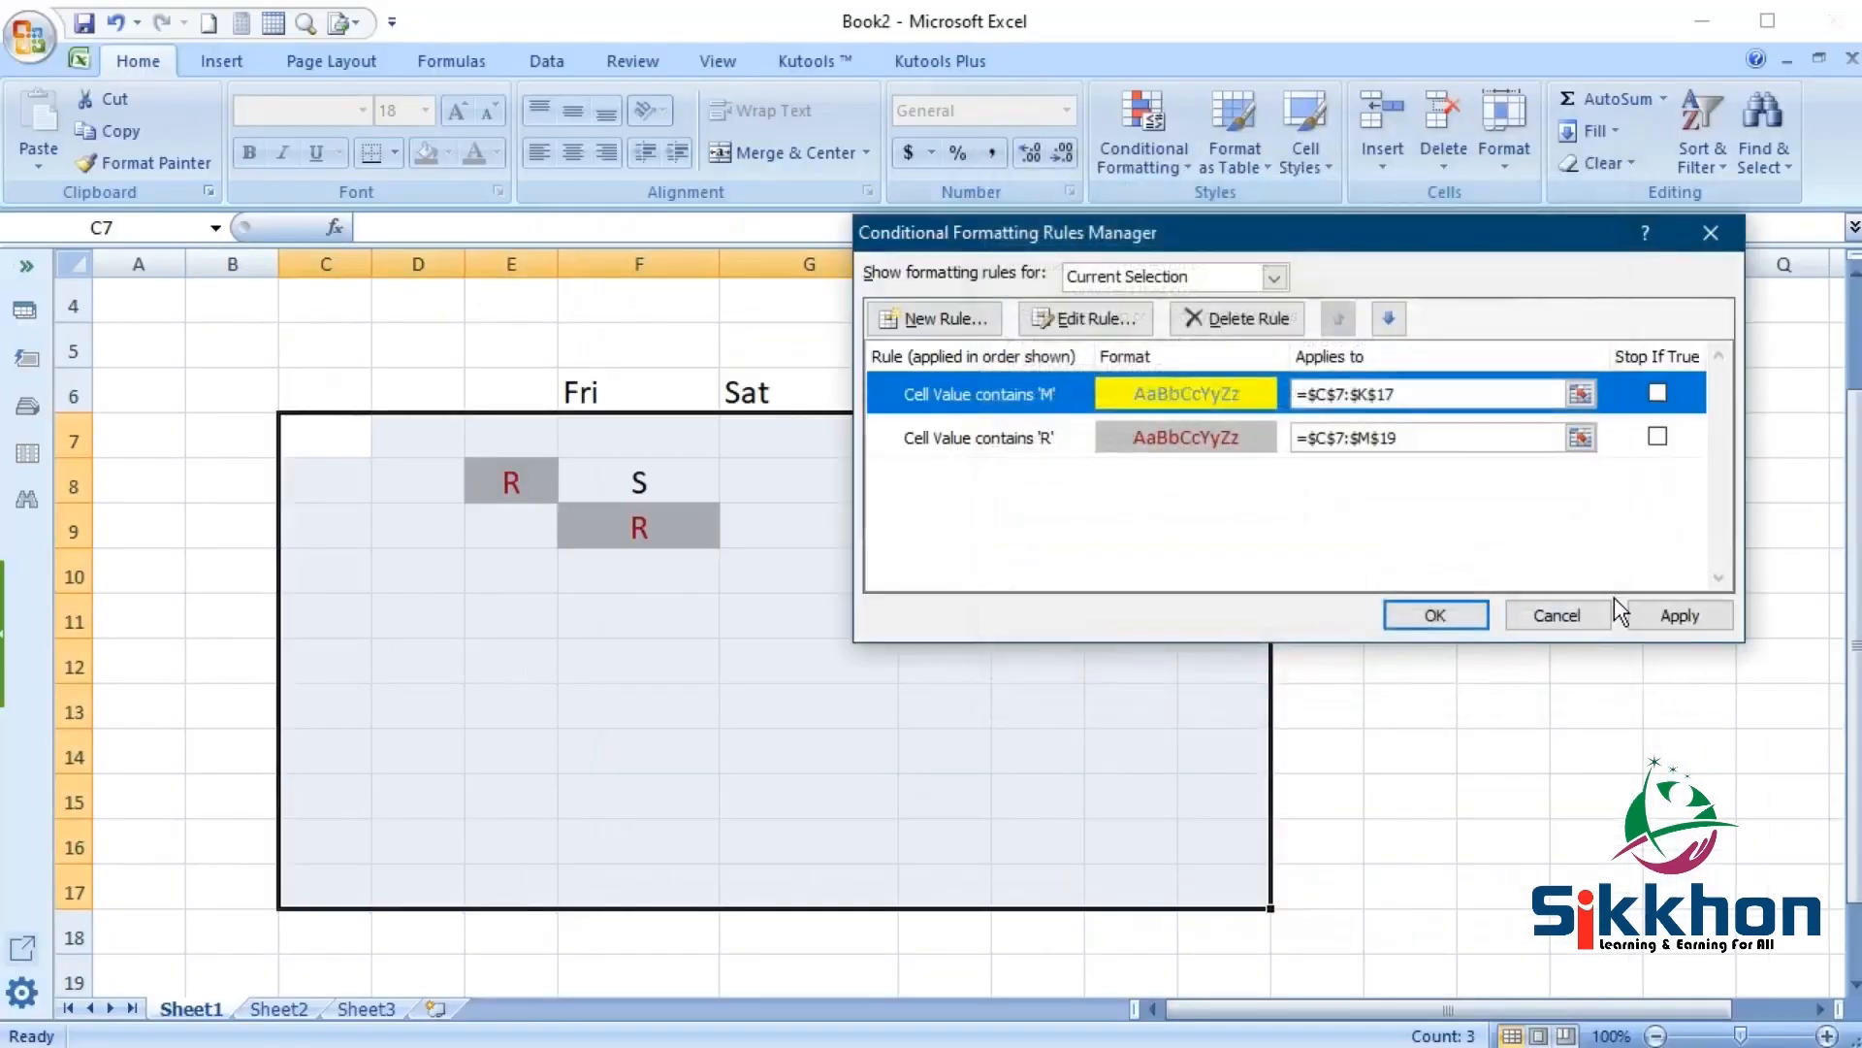
pyautogui.click(1685, 679)
pyautogui.click(1438, 615)
# Step: Enter M in cell F11 and N in cell F10 to test the letter rules
pyautogui.click(643, 603)
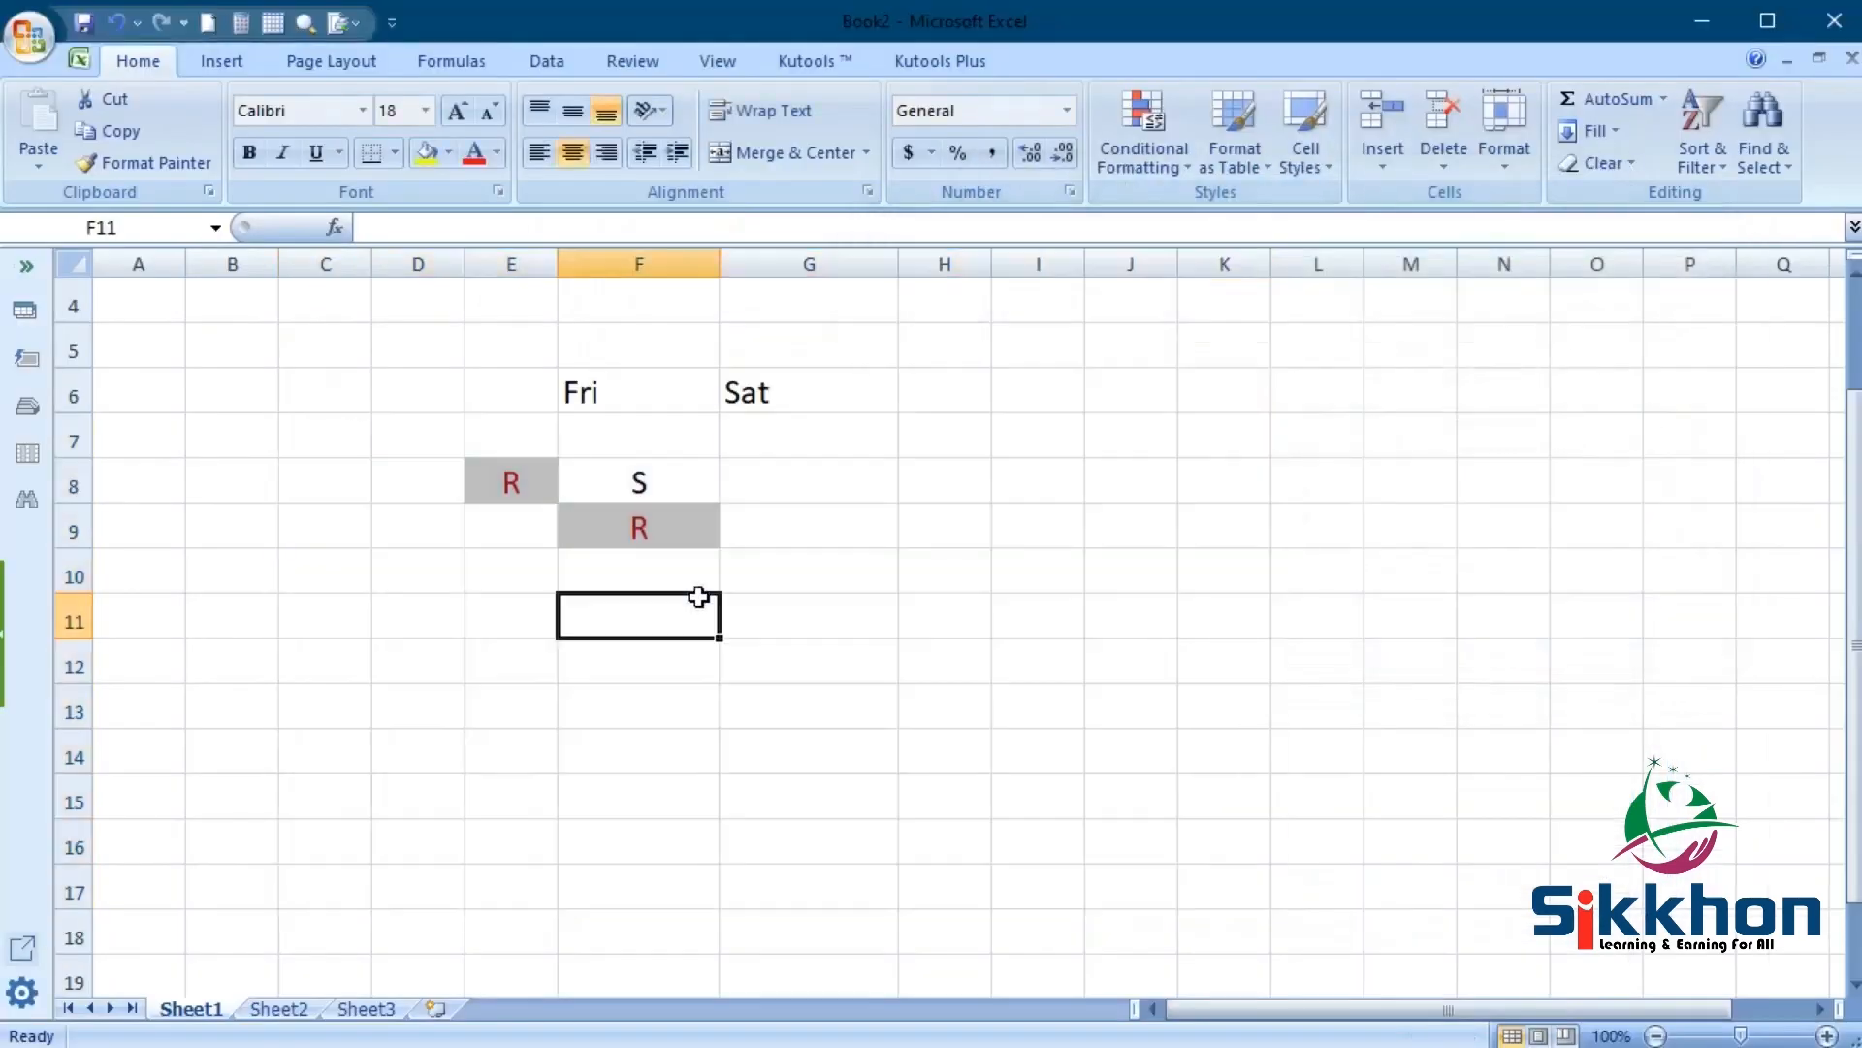
pyautogui.write('M')
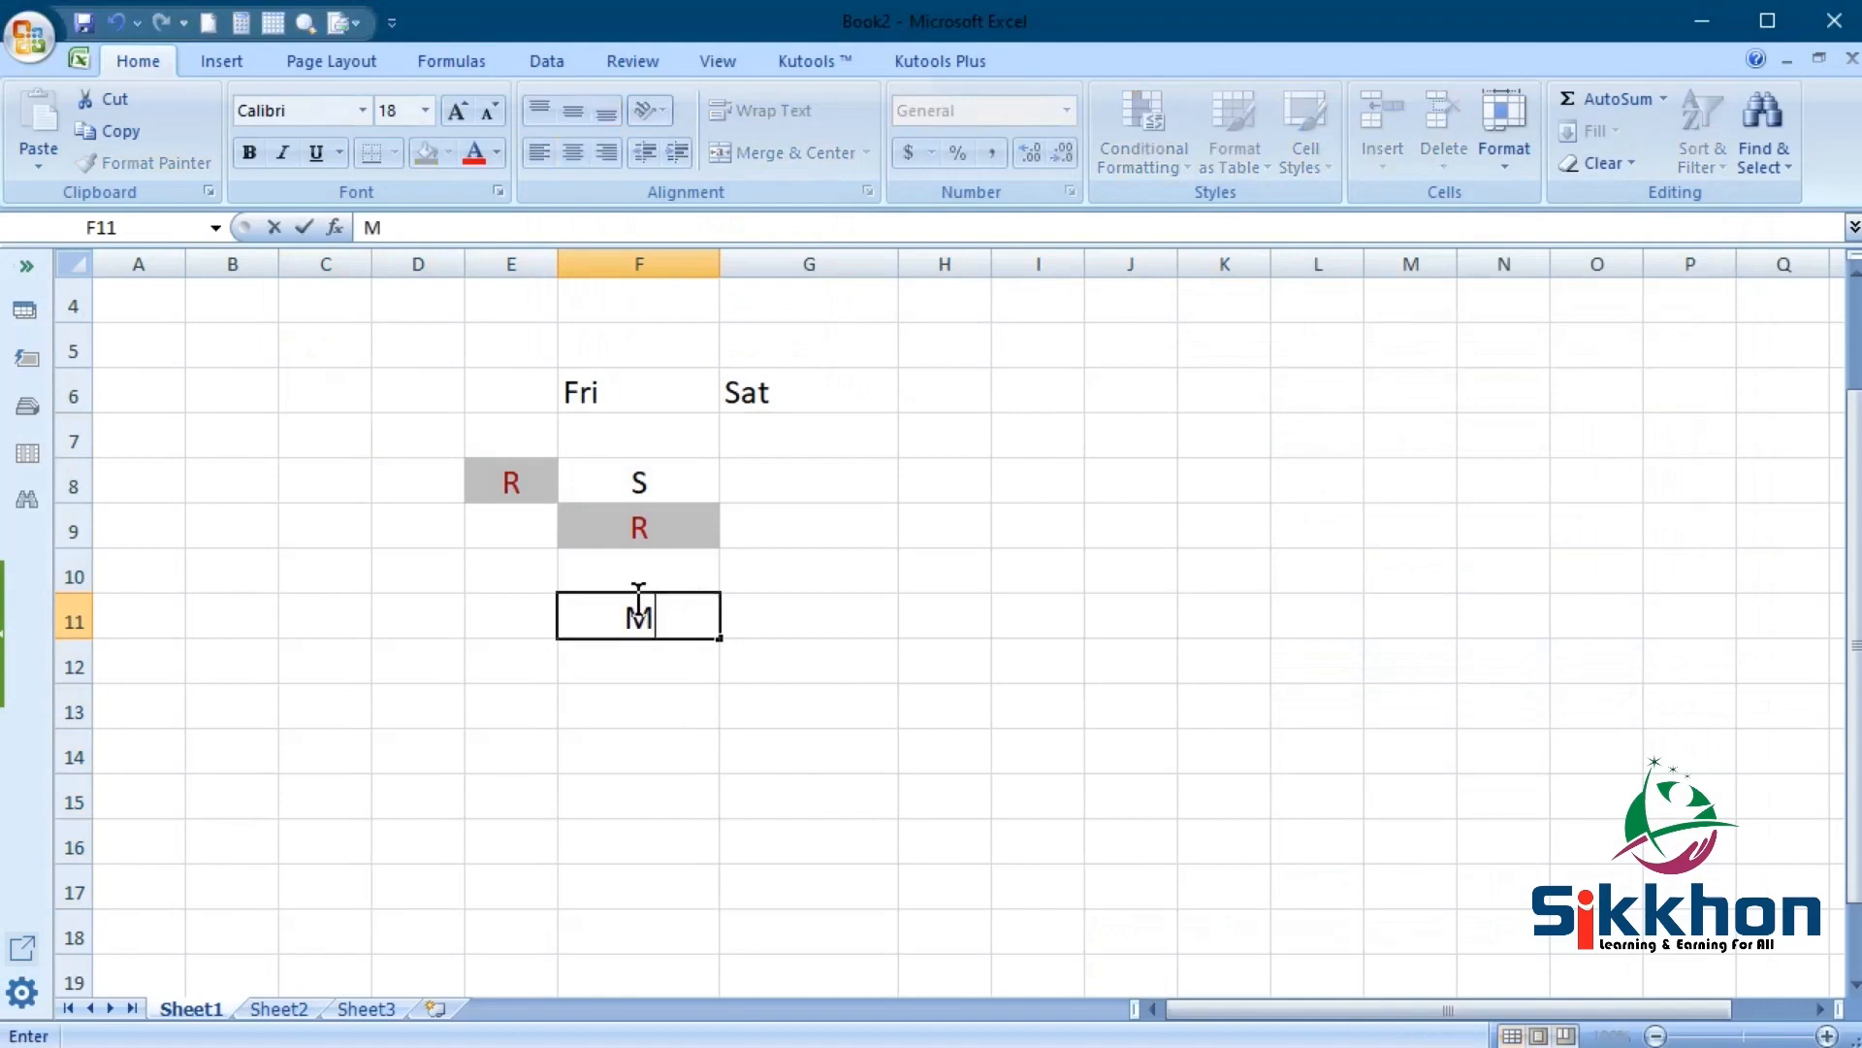
pyautogui.press('Return')
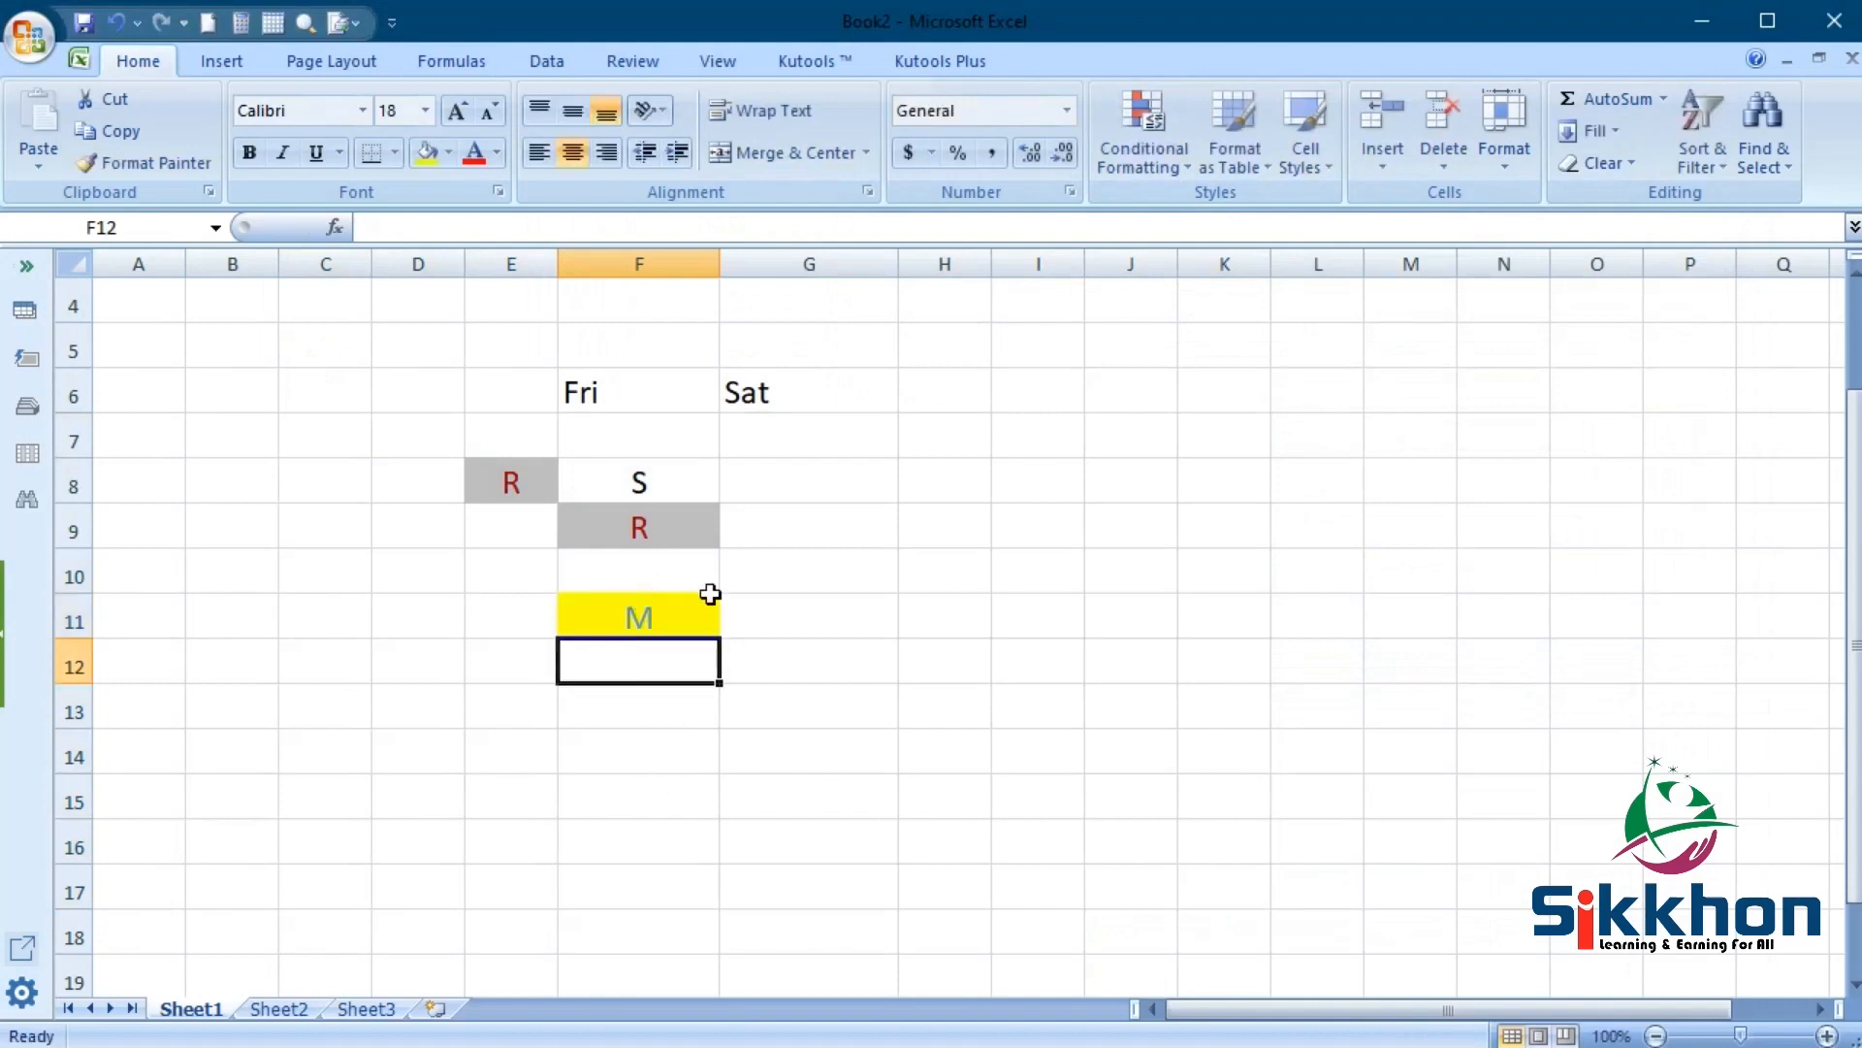
pyautogui.click(649, 566)
pyautogui.write('N')
pyautogui.press('Return')
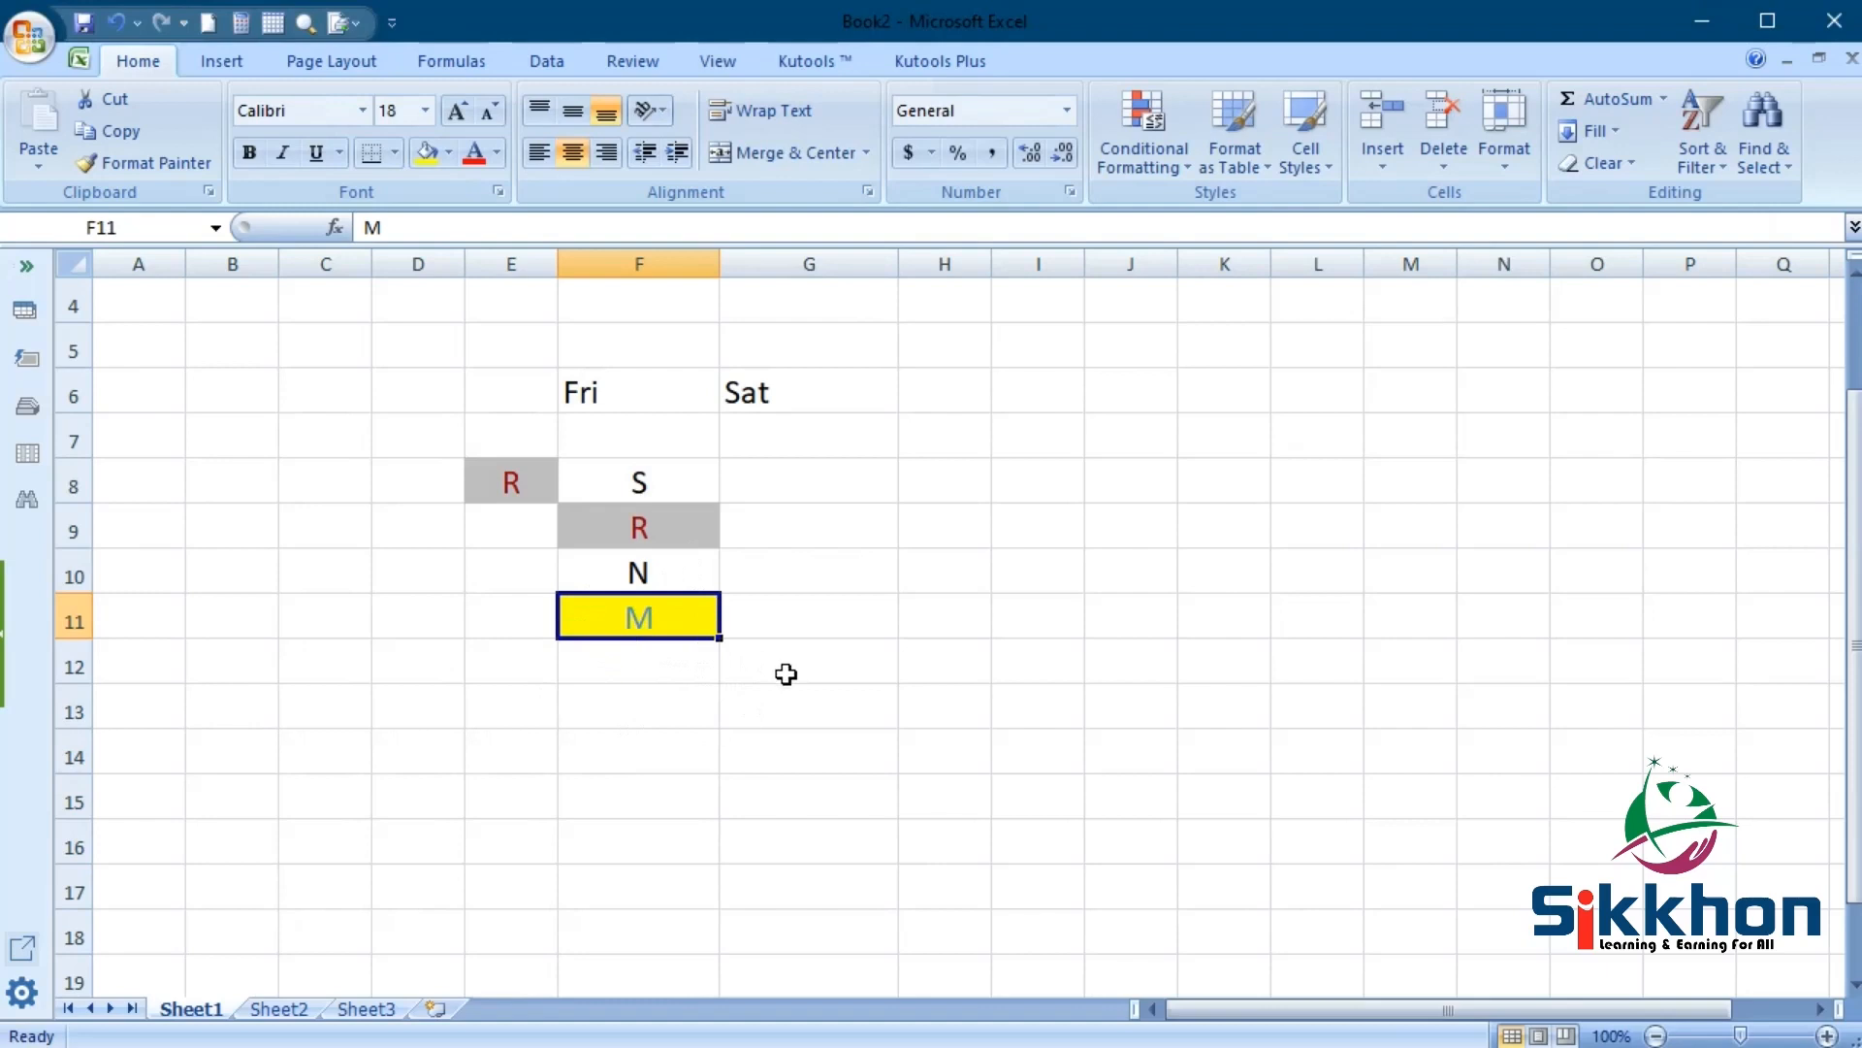
pyautogui.click(1160, 163)
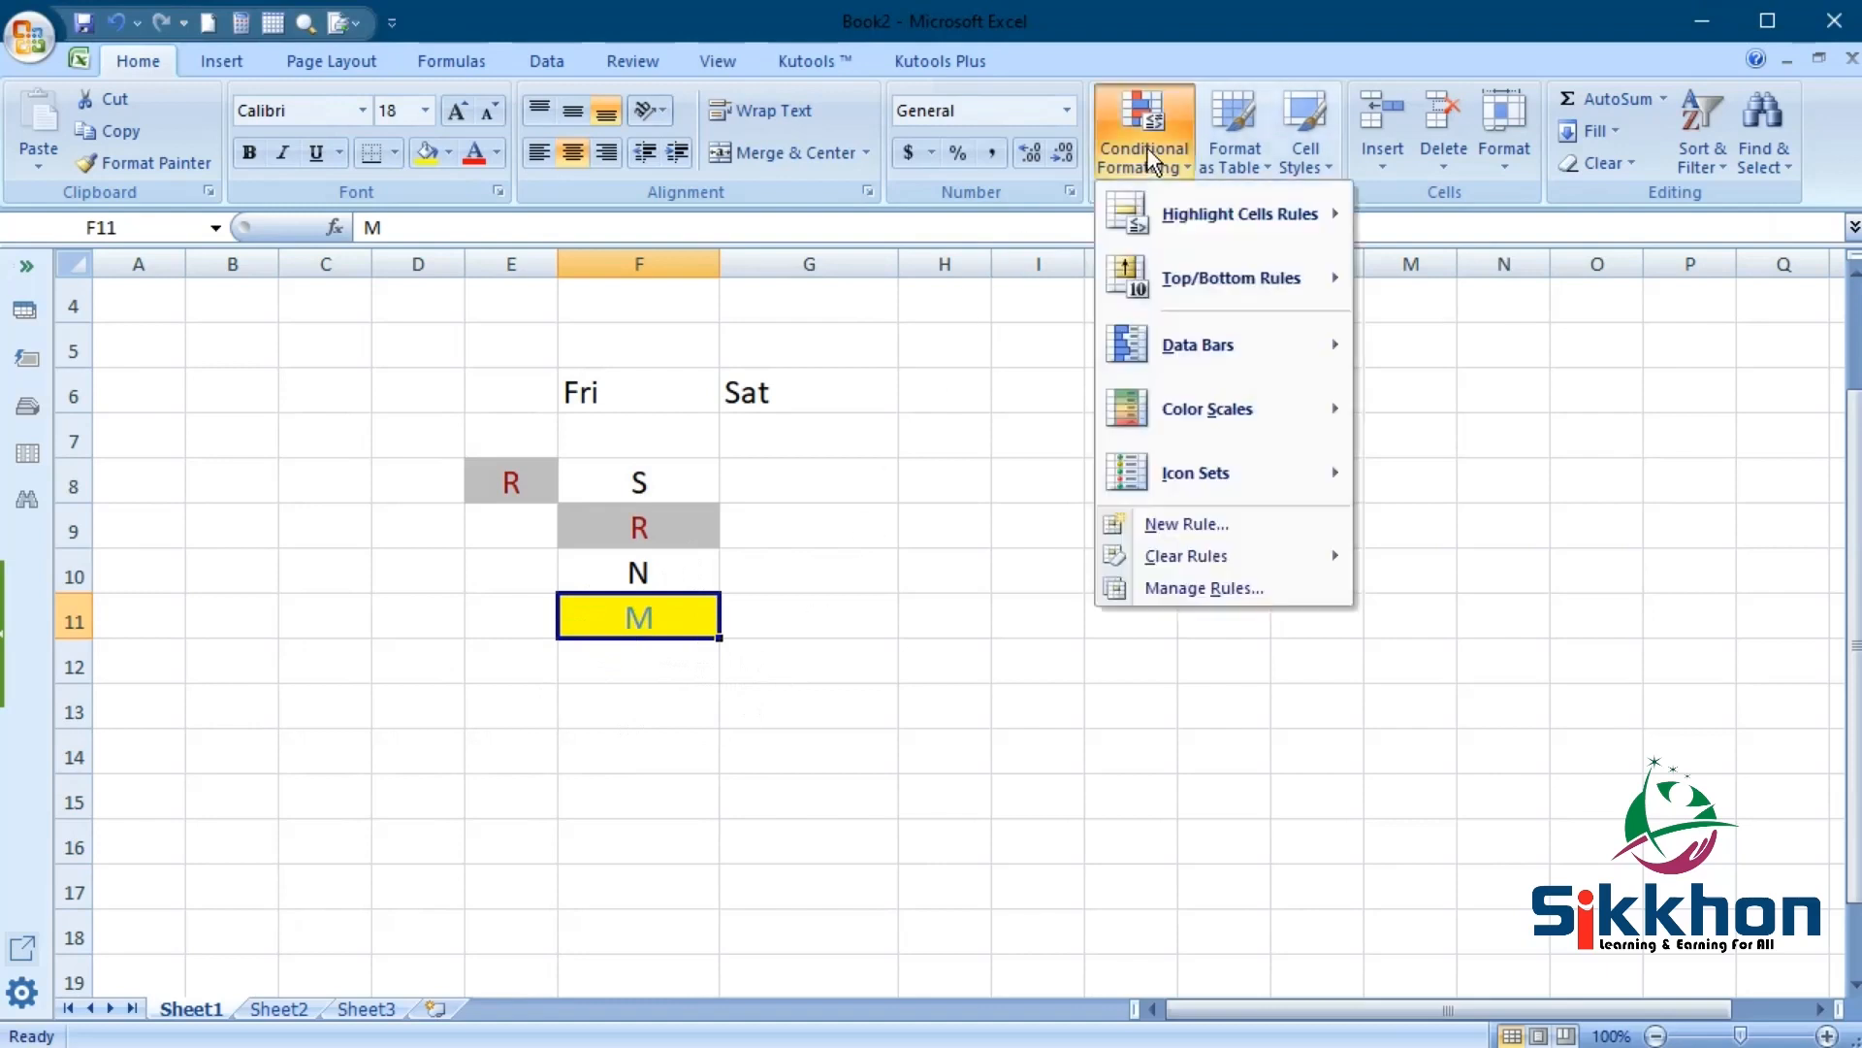
pyautogui.moveTo(1257, 208)
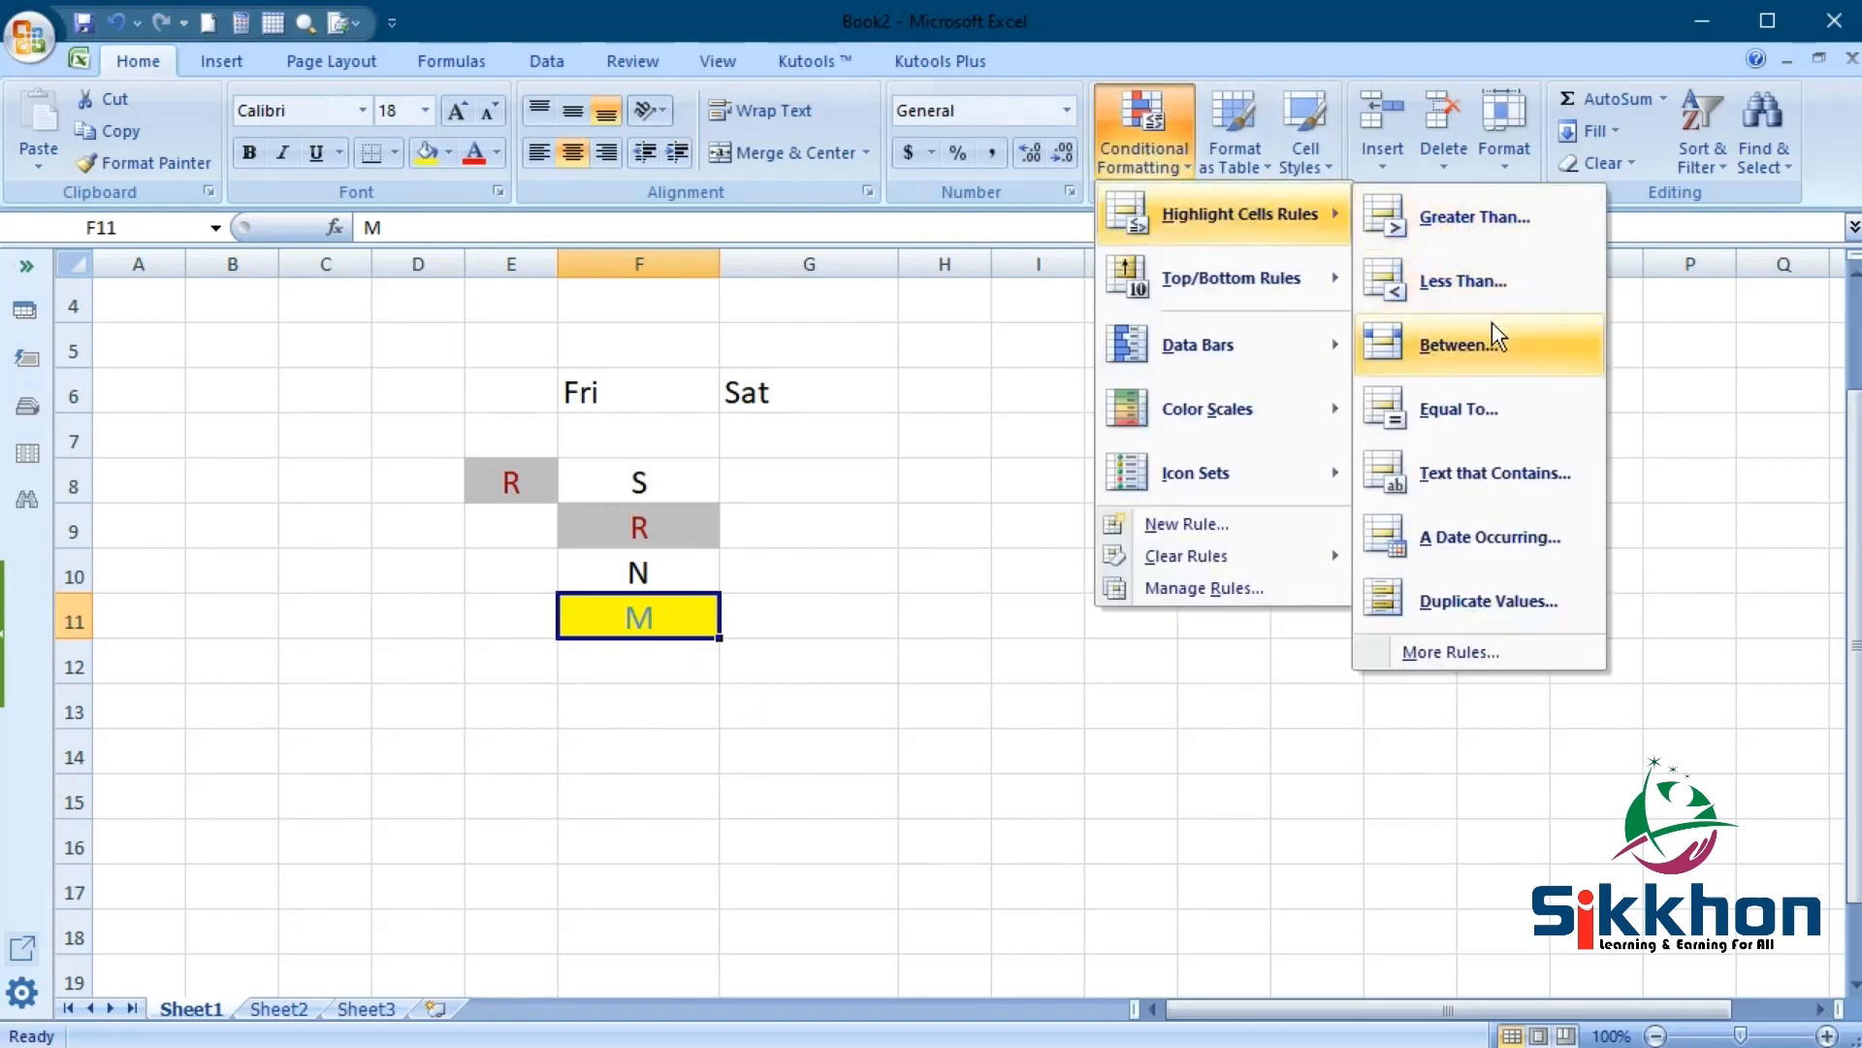
pyautogui.click(815, 584)
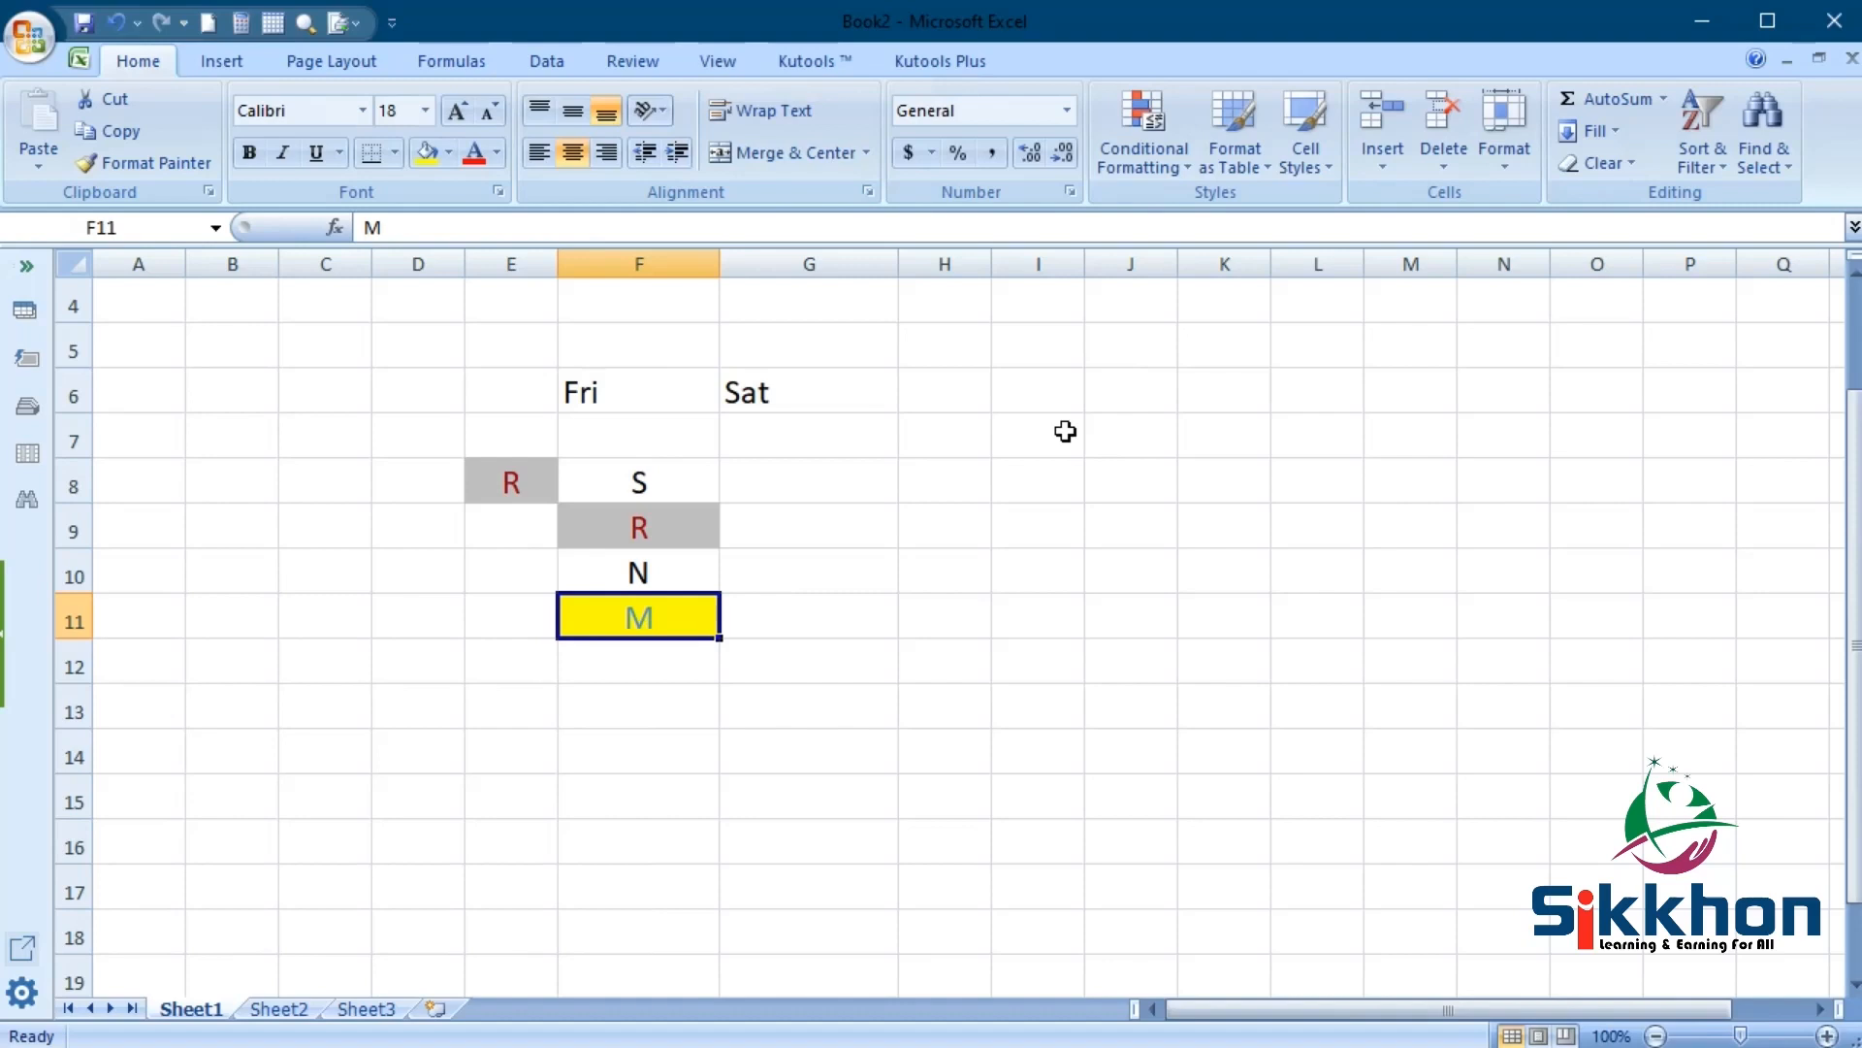
# Step: Widen columns H and M to roughly twice their width
pyautogui.moveTo(992, 263); pyautogui.dragTo(1126, 263)
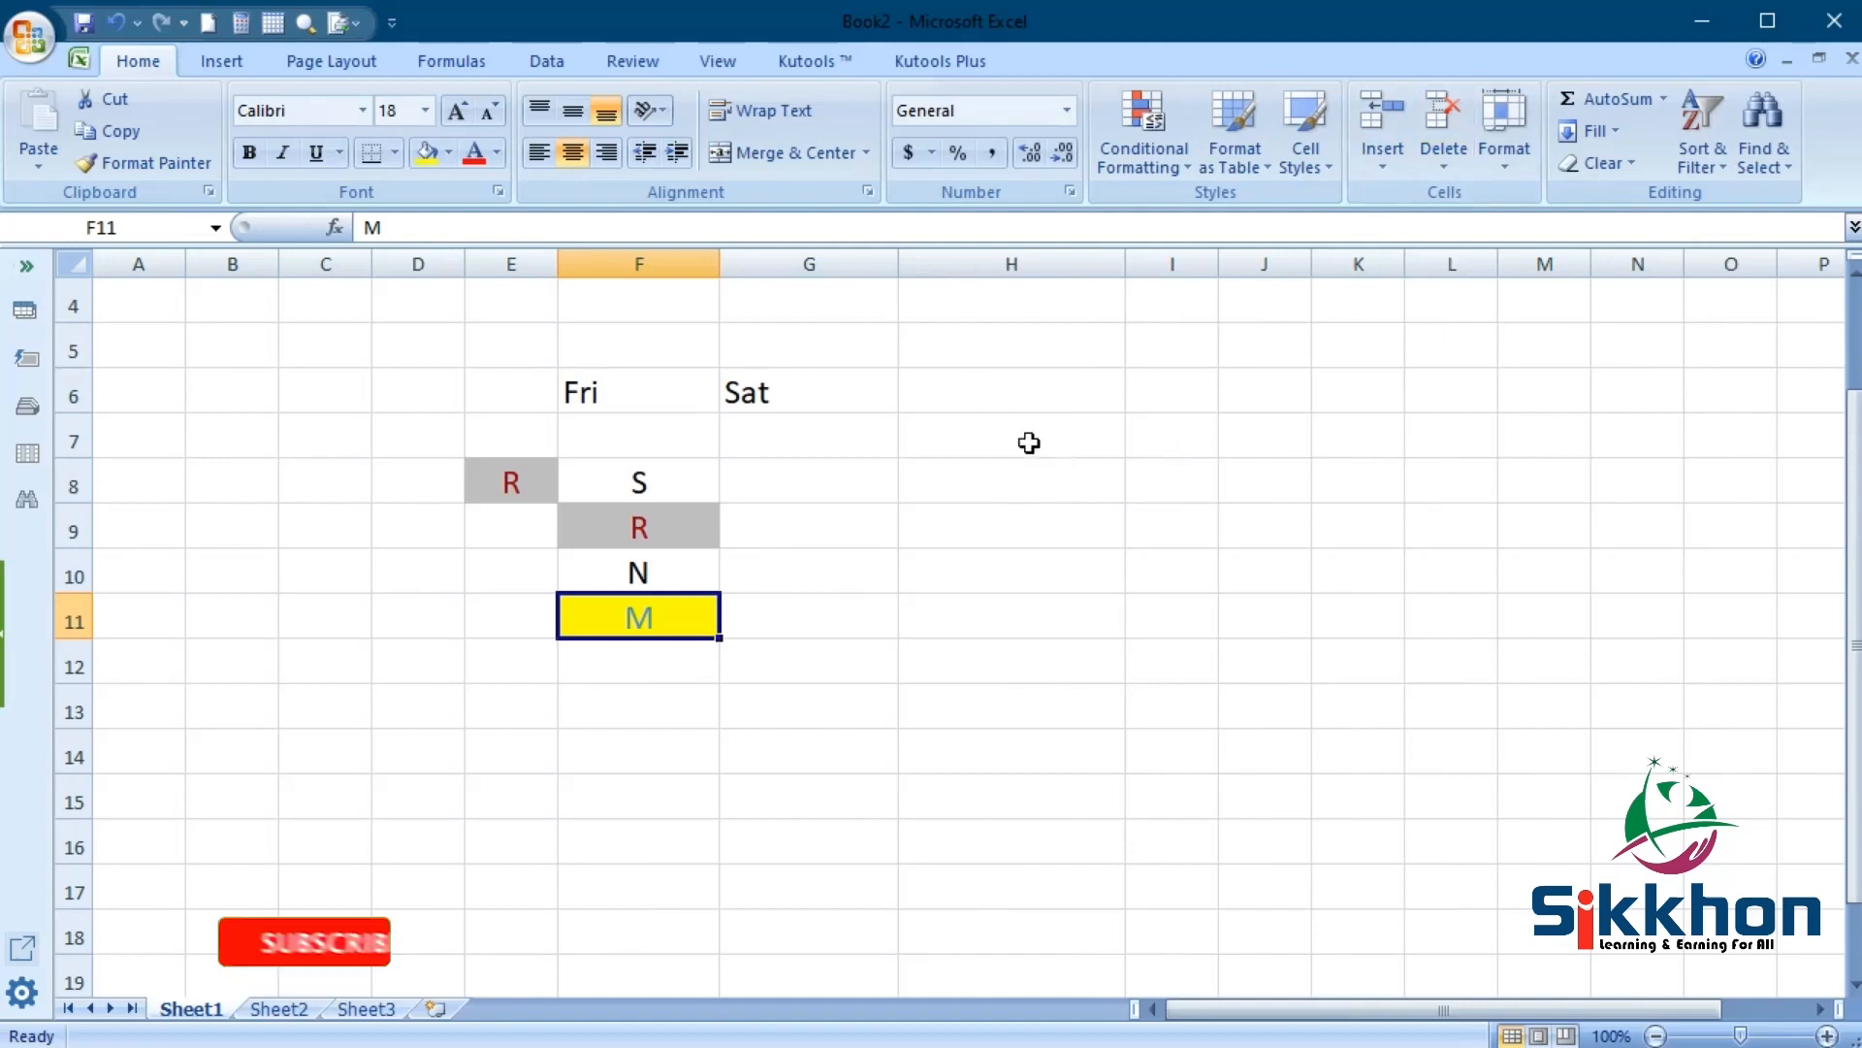
pyautogui.click(1560, 482)
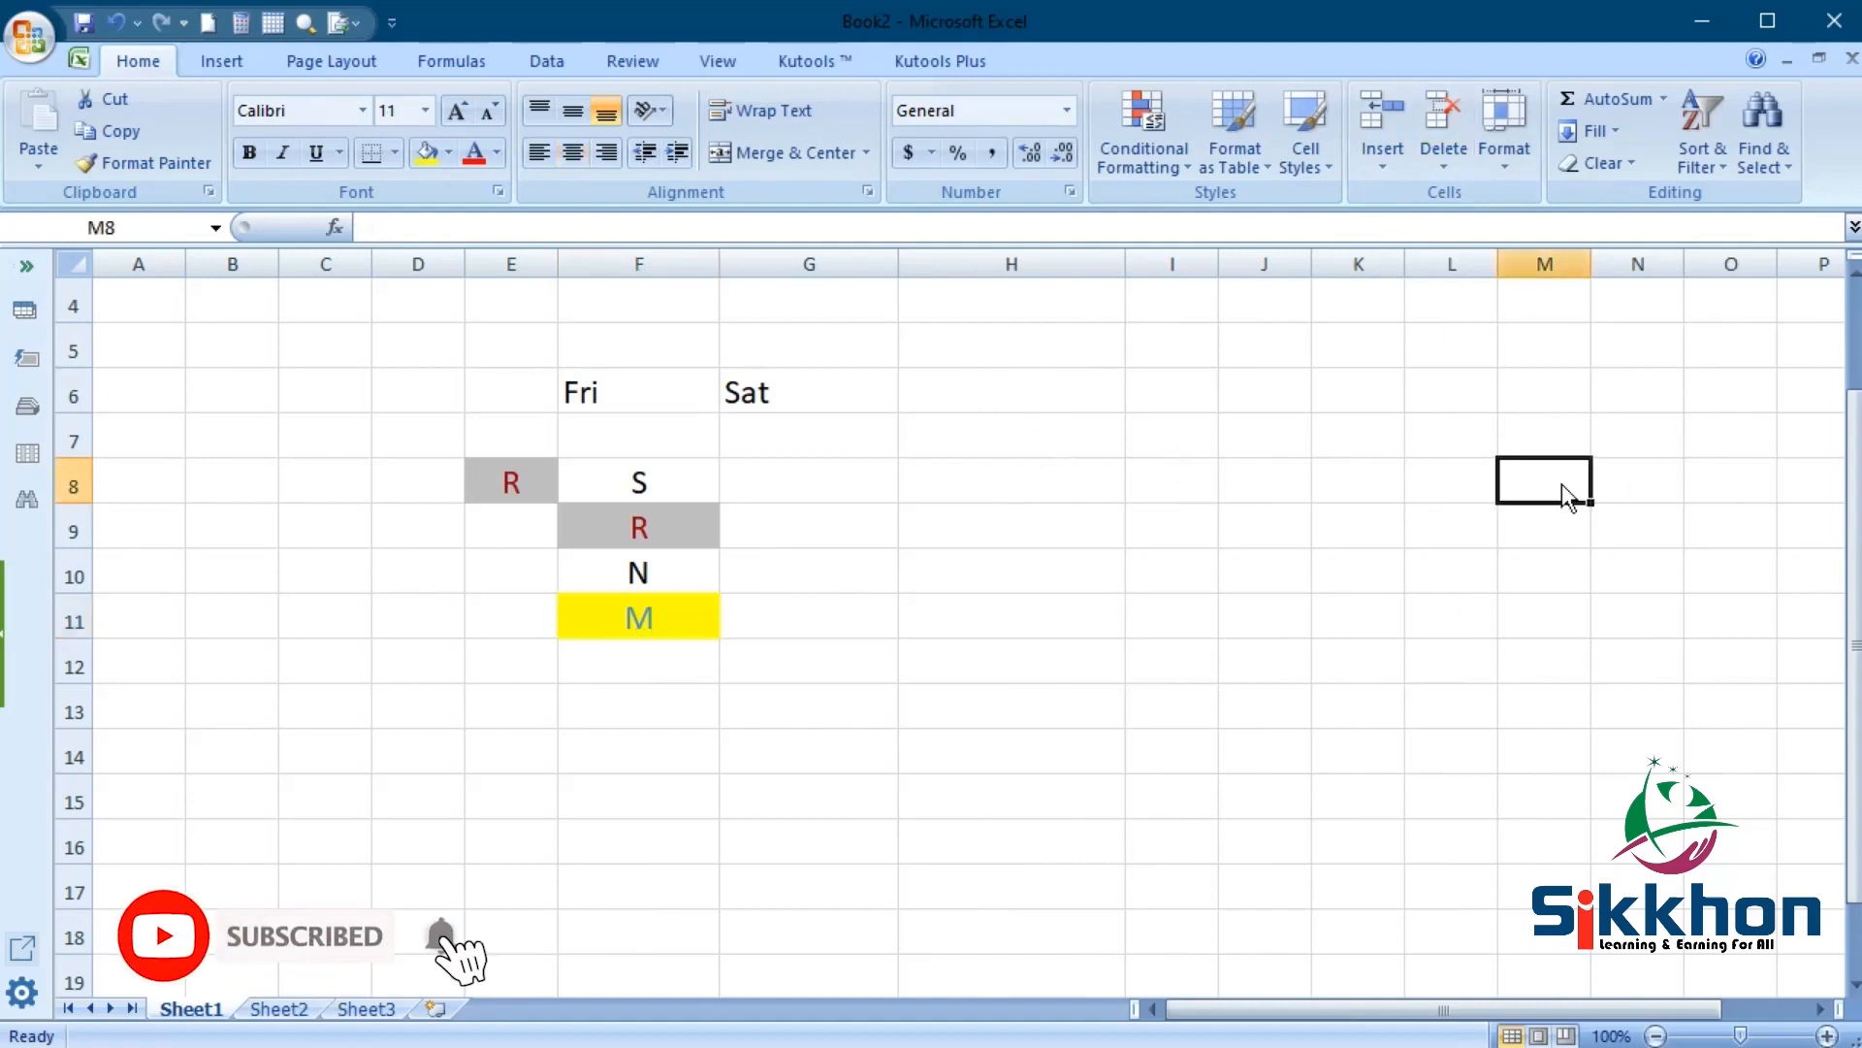
pyautogui.moveTo(1592, 264); pyautogui.dragTo(1704, 264)
# Step: Add a "Greater Than" 10000 highlighting rule to cells M6:M15 with Light Red Fill with Dark Red Text
pyautogui.moveTo(1592, 379); pyautogui.dragTo(1613, 791)
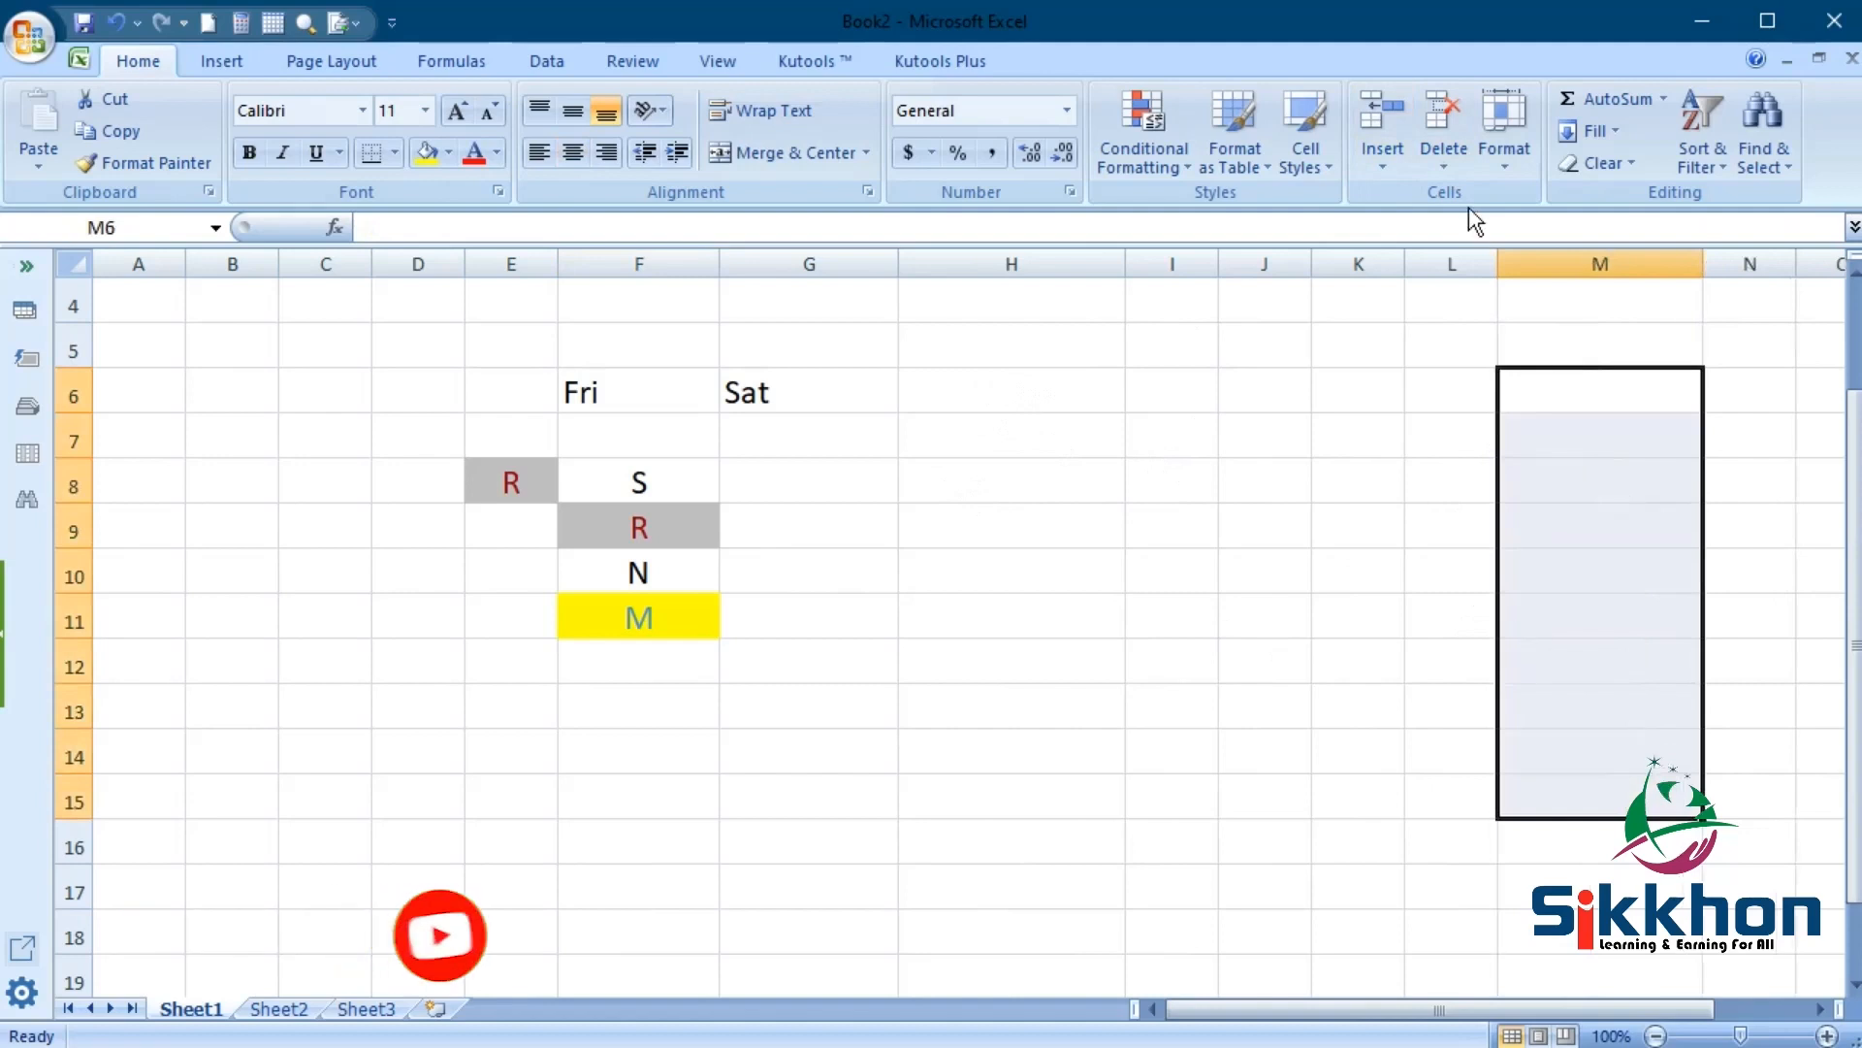
pyautogui.click(1167, 149)
pyautogui.moveTo(1168, 235)
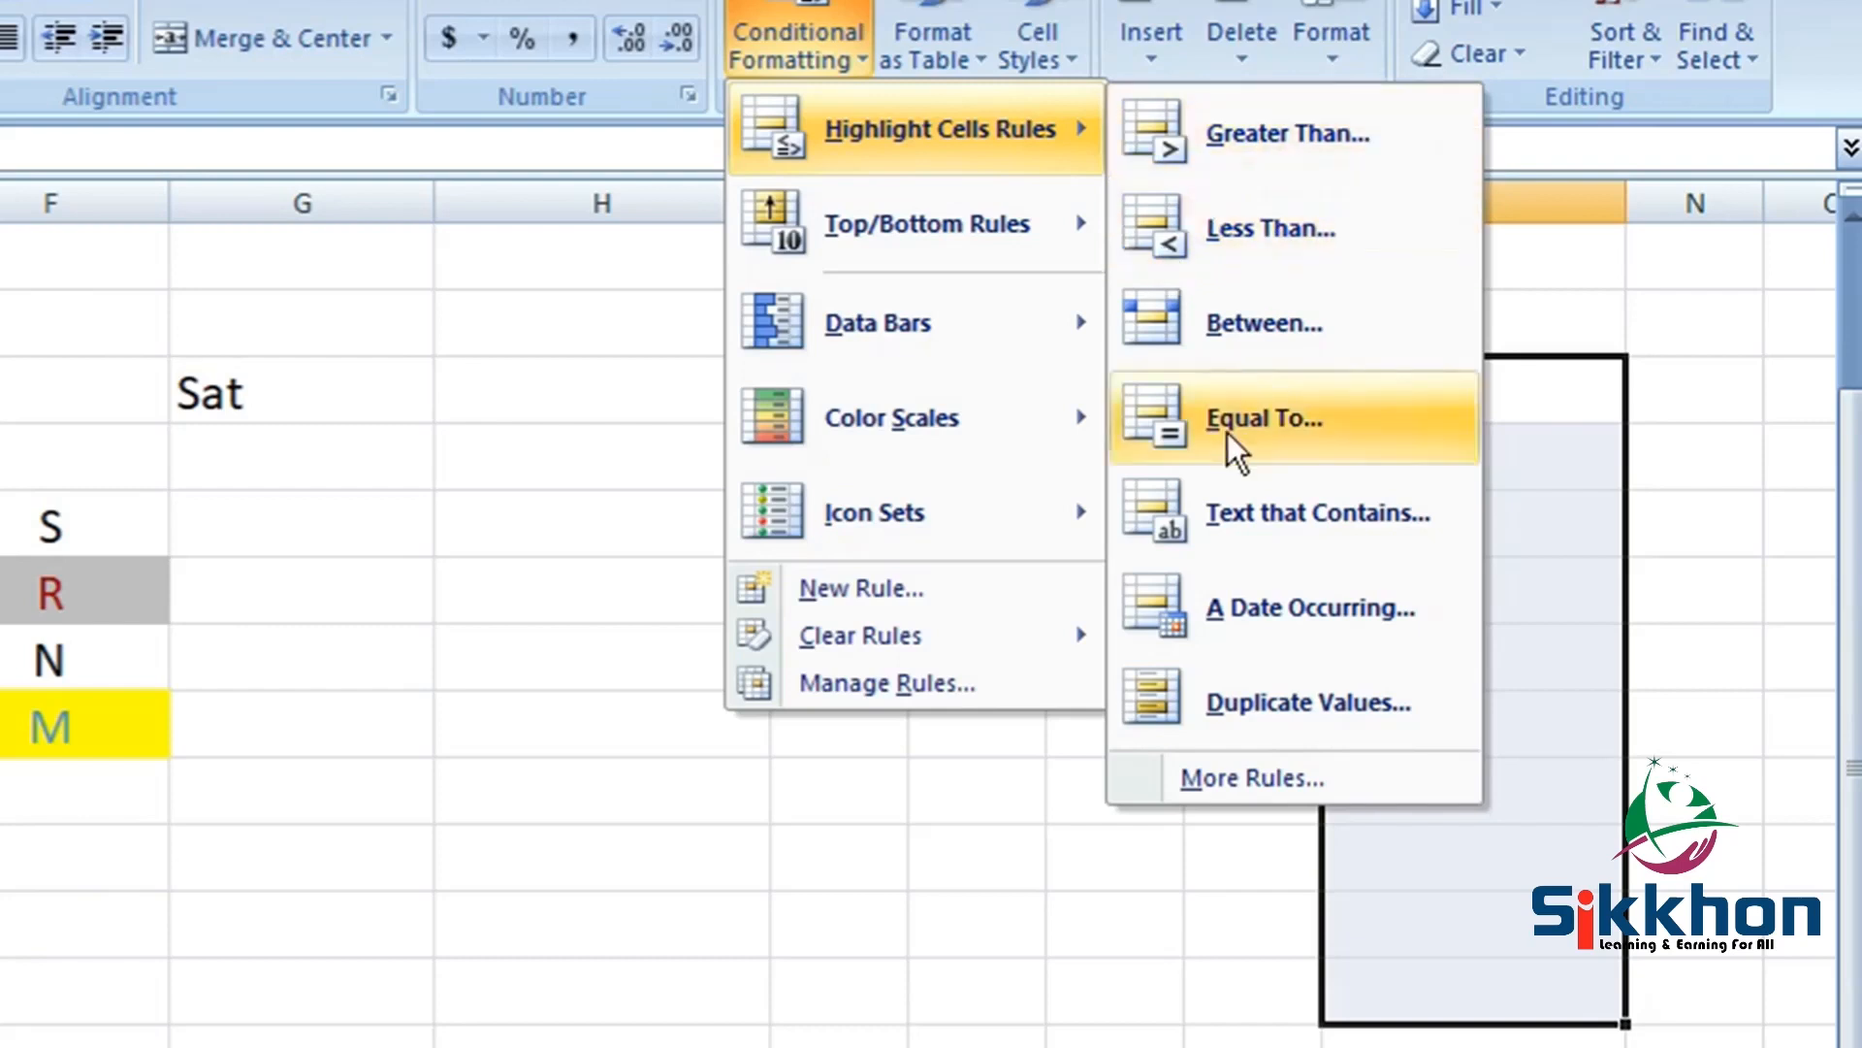
pyautogui.click(1271, 151)
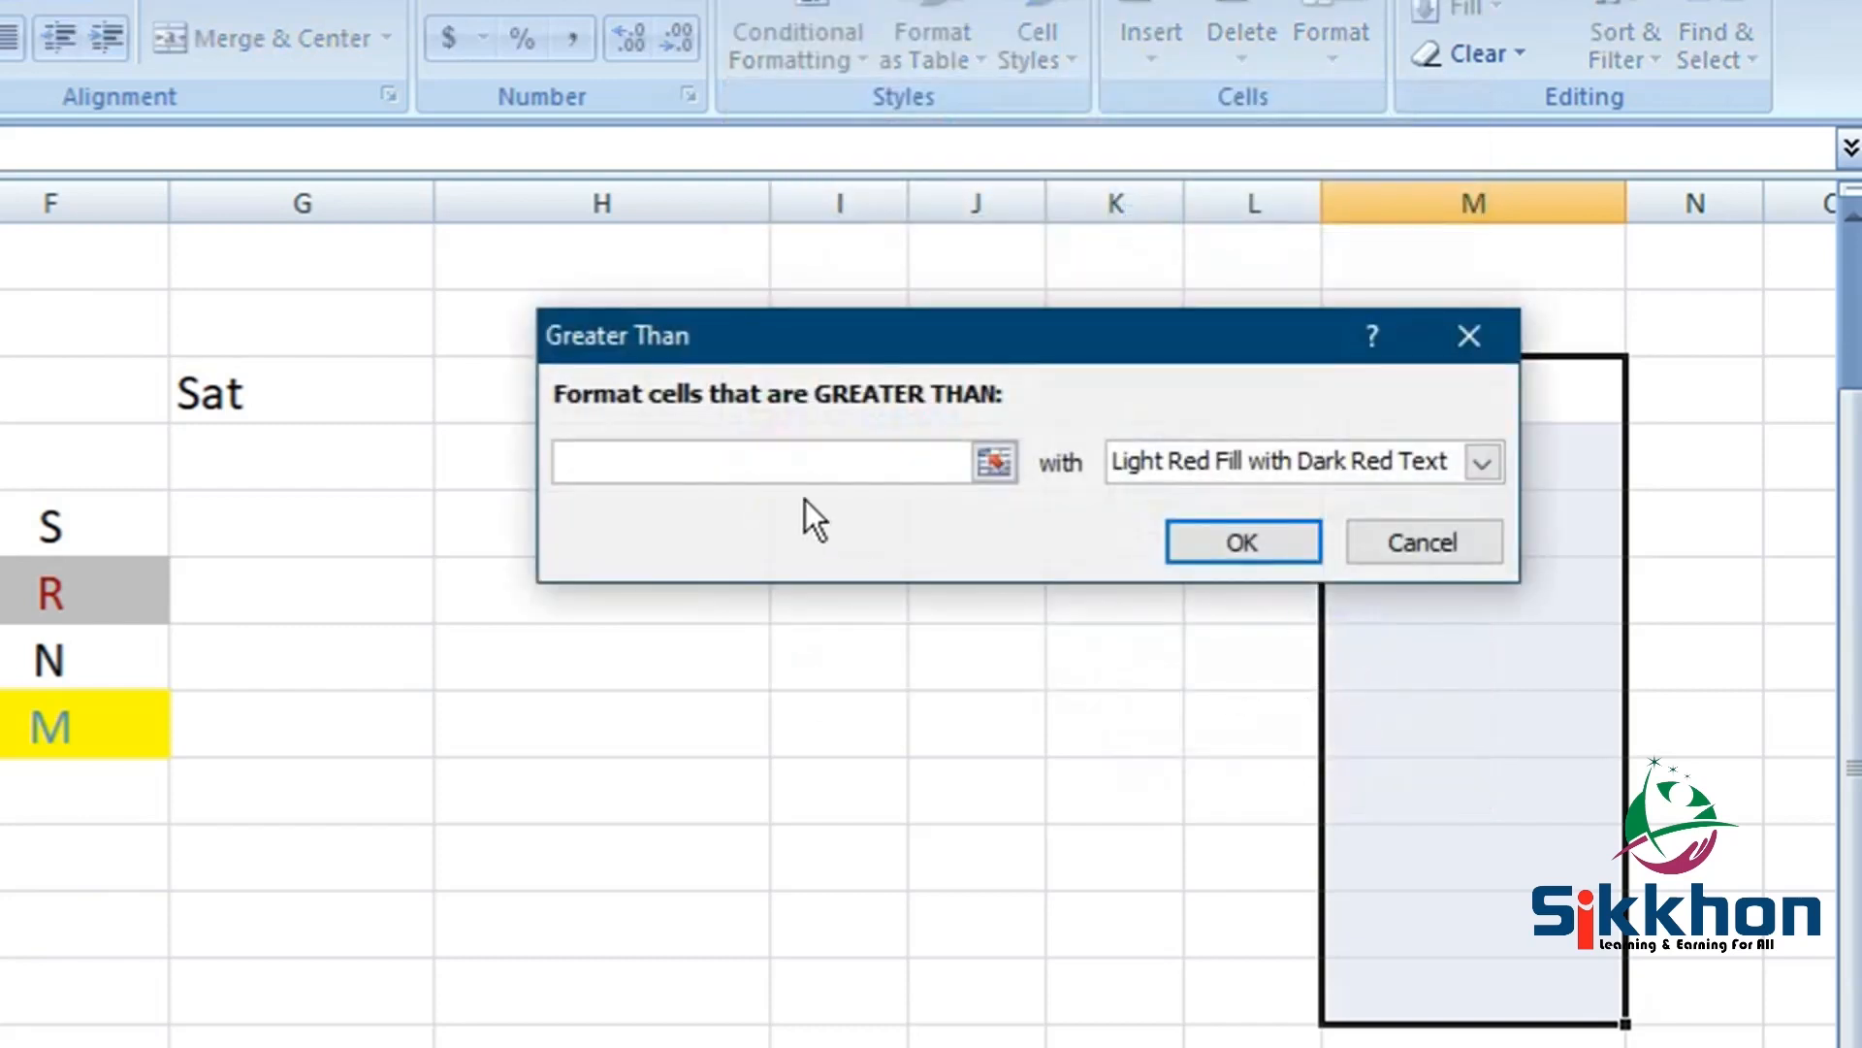
pyautogui.write('10000')
pyautogui.click(1237, 543)
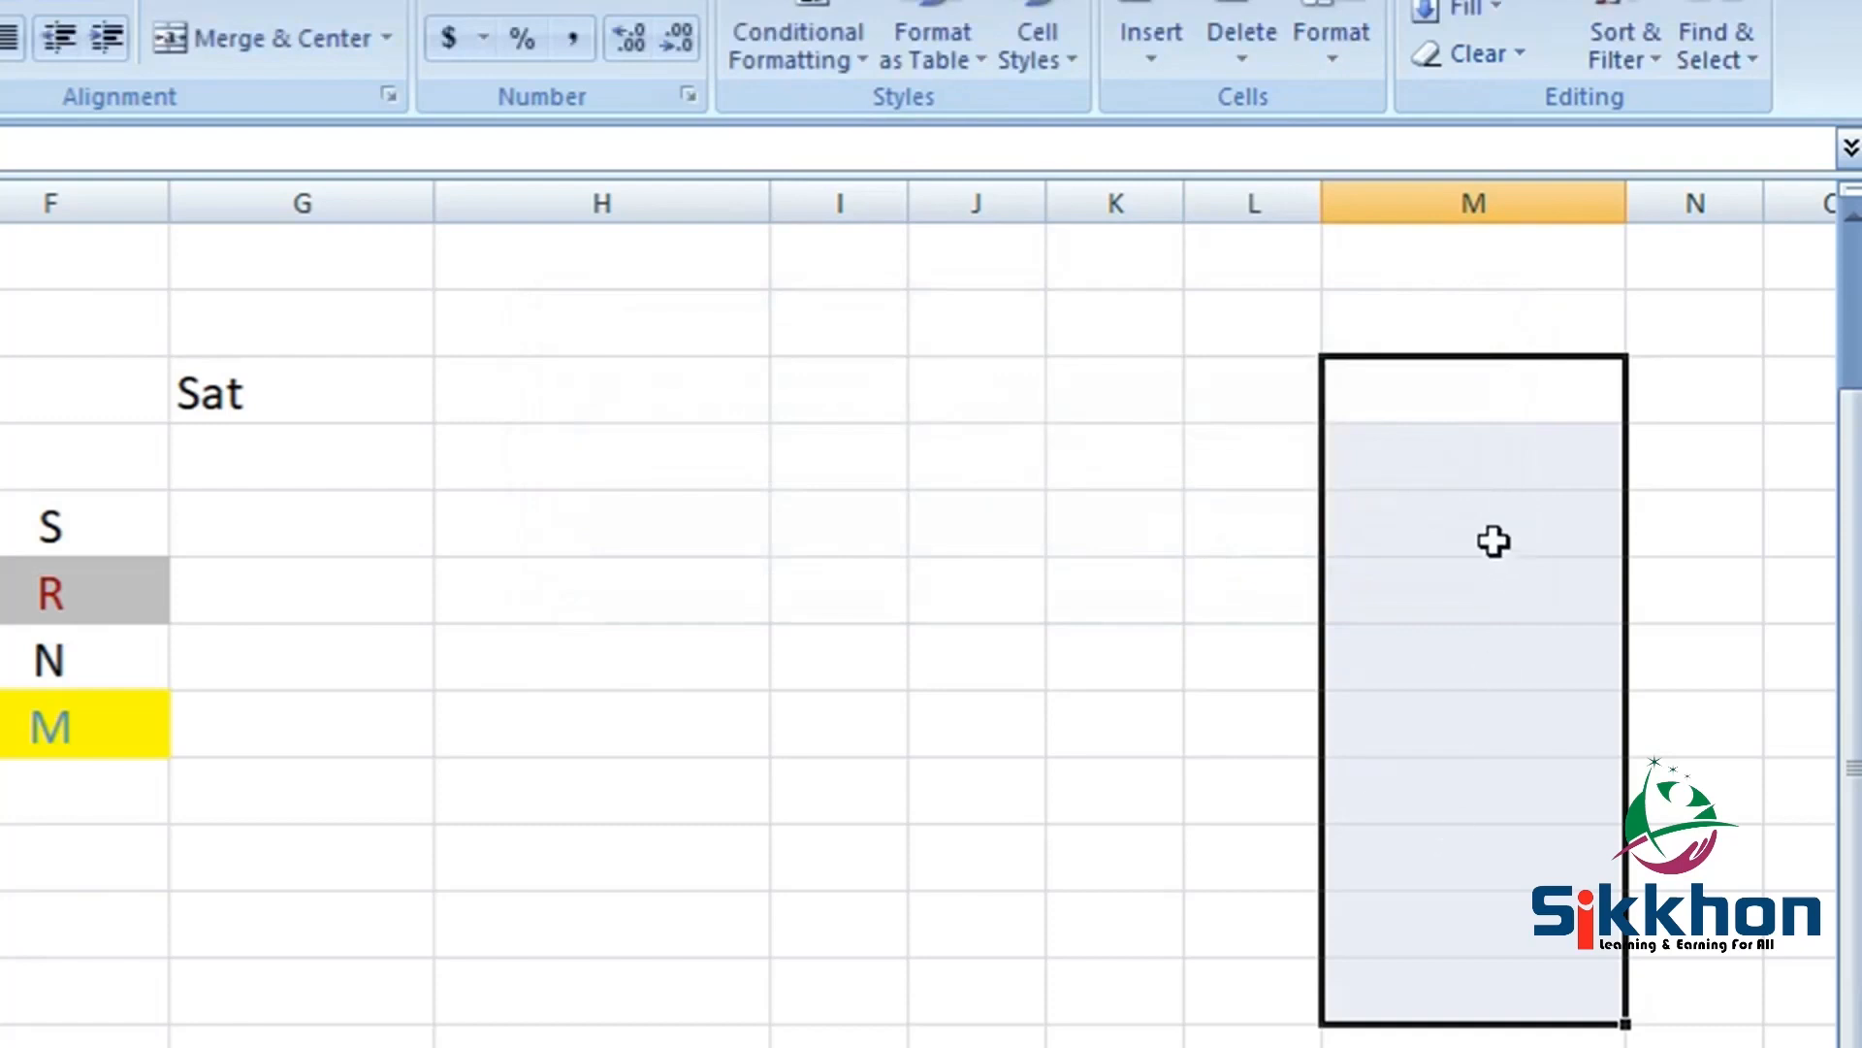
# Step: Enter 5000 in cell M8 and 15000 in cell M9 to test the "Greater Than" rule
pyautogui.click(1467, 543)
pyautogui.write('5000')
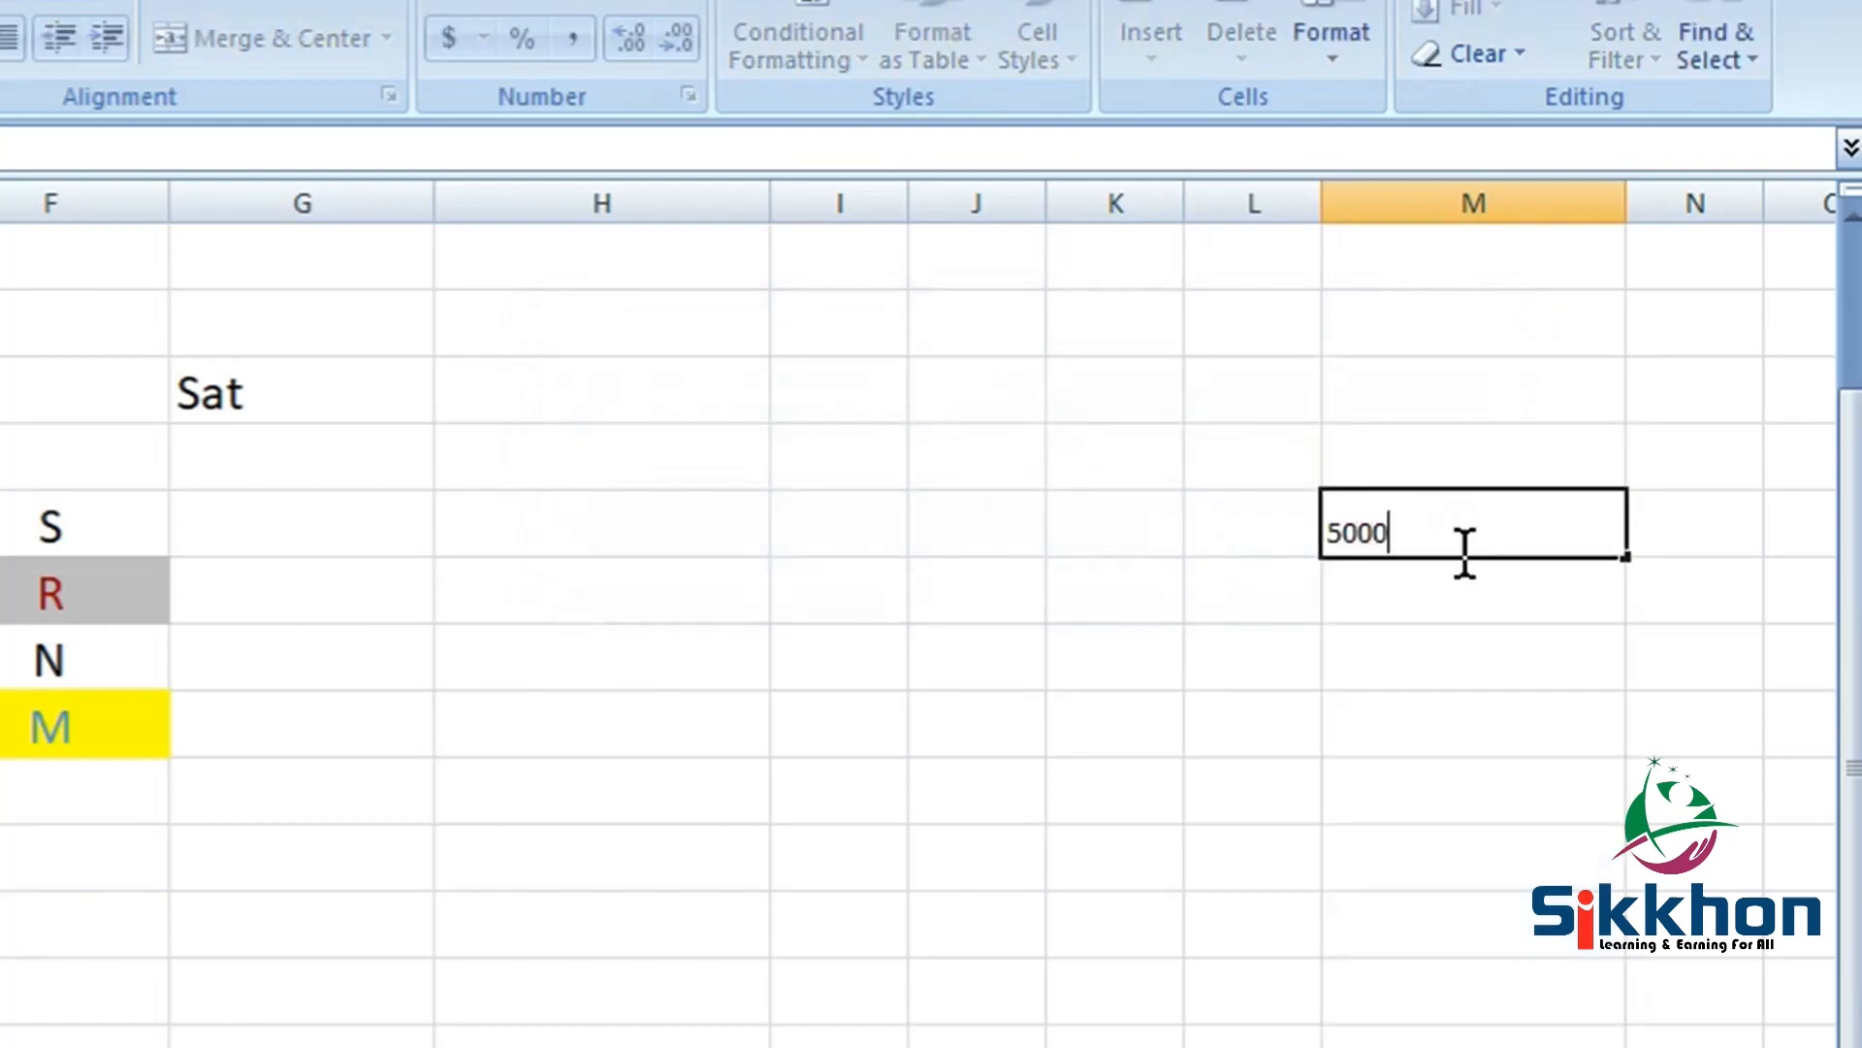
pyautogui.press('Return')
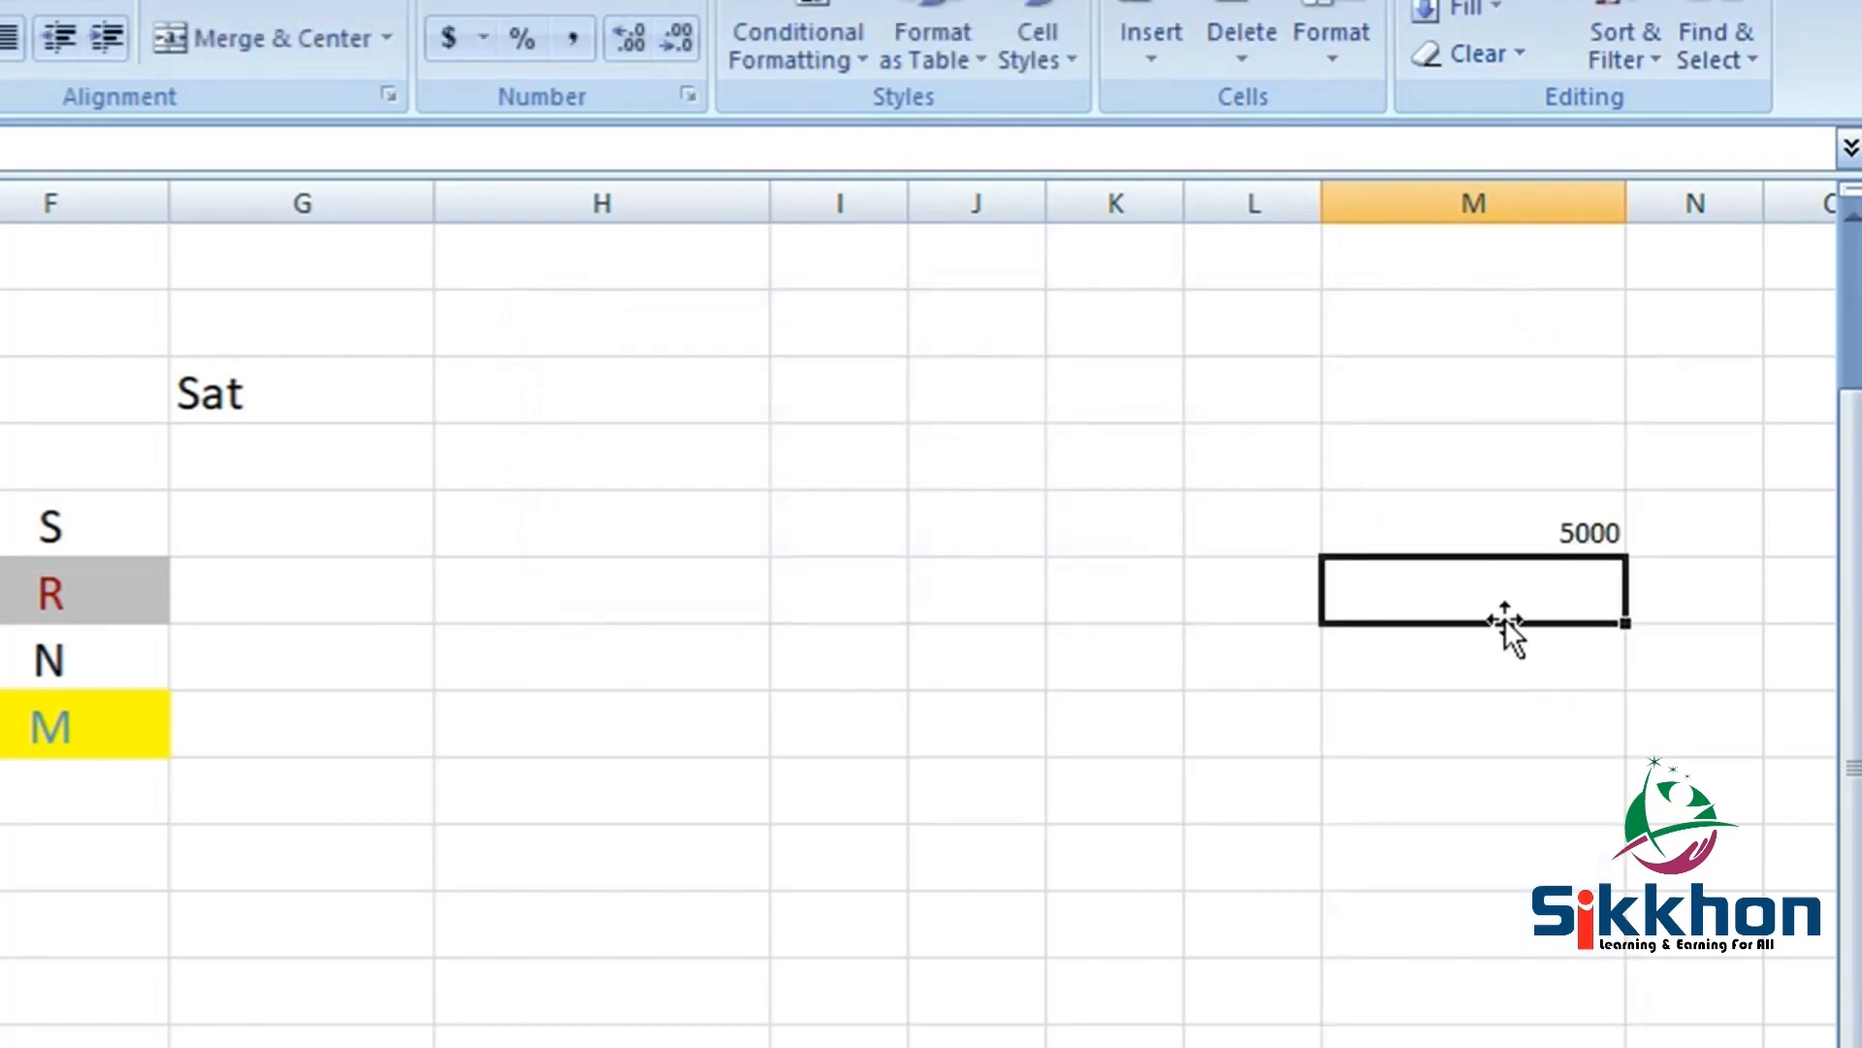
pyautogui.write('15000')
pyautogui.press('Return')
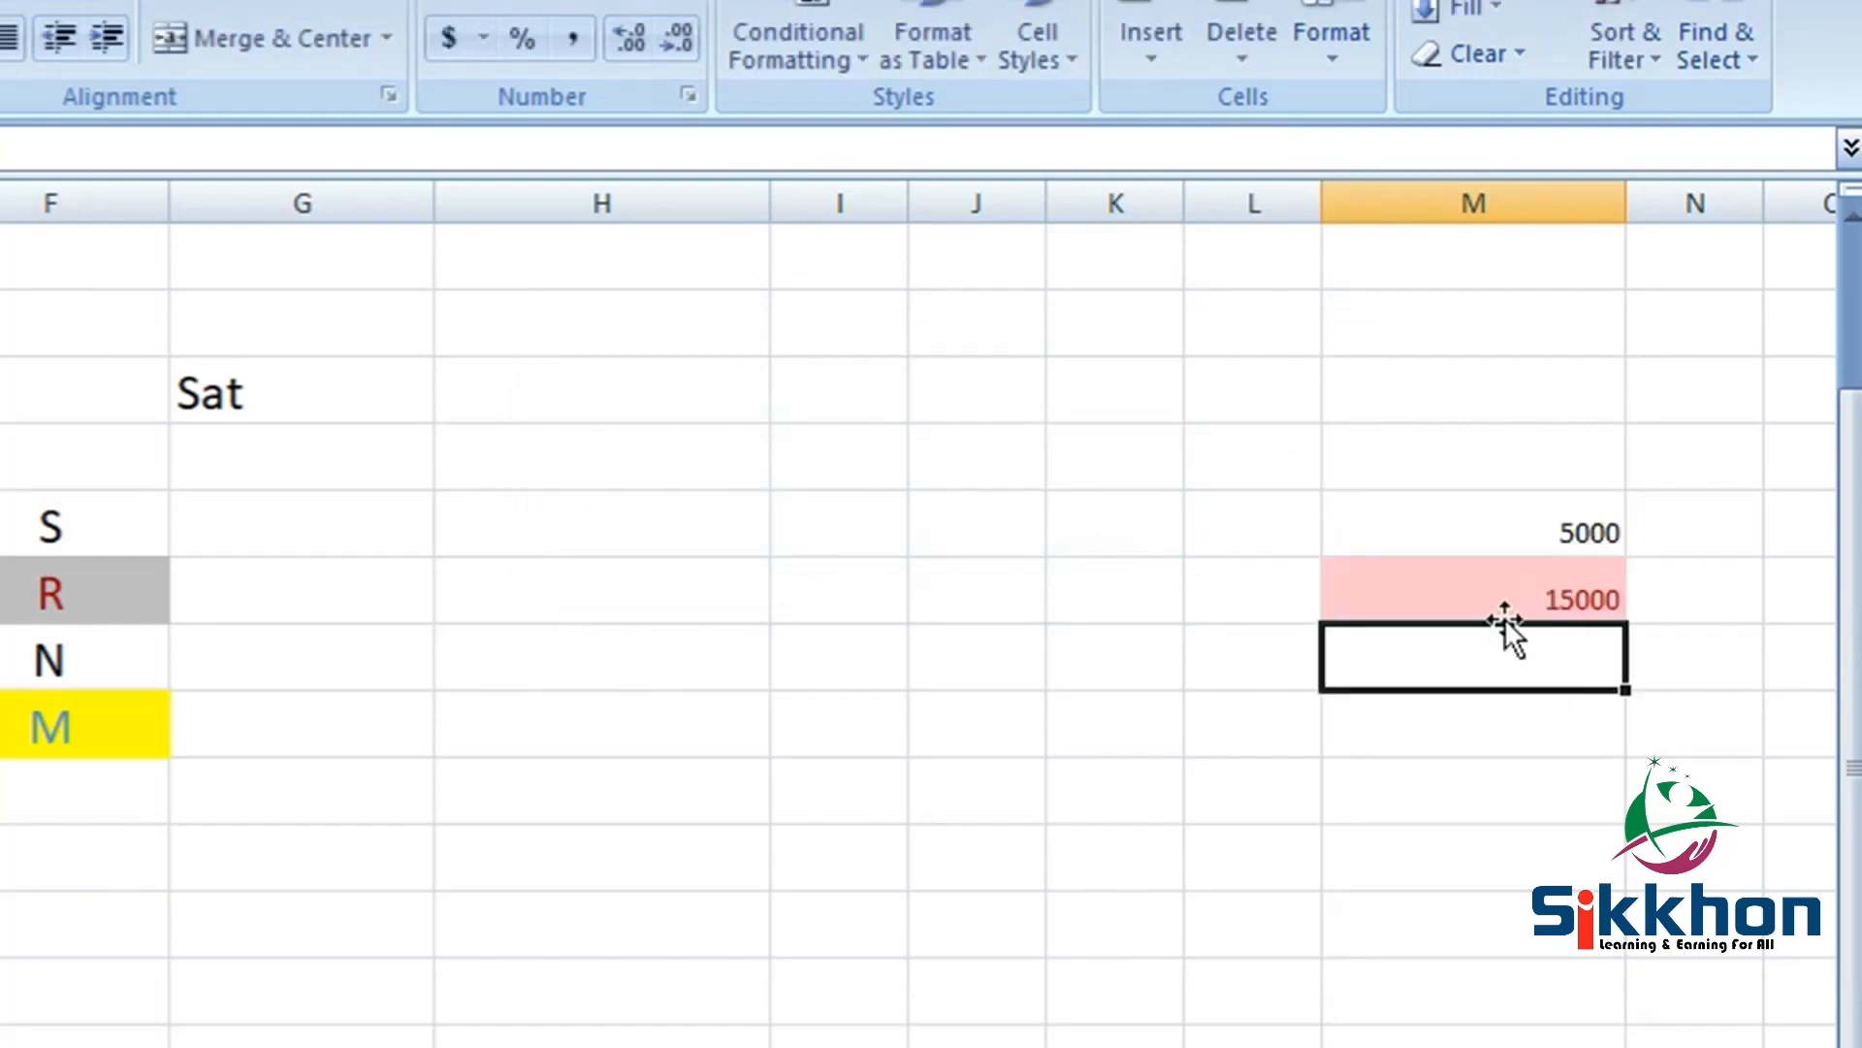
pyautogui.click(1484, 605)
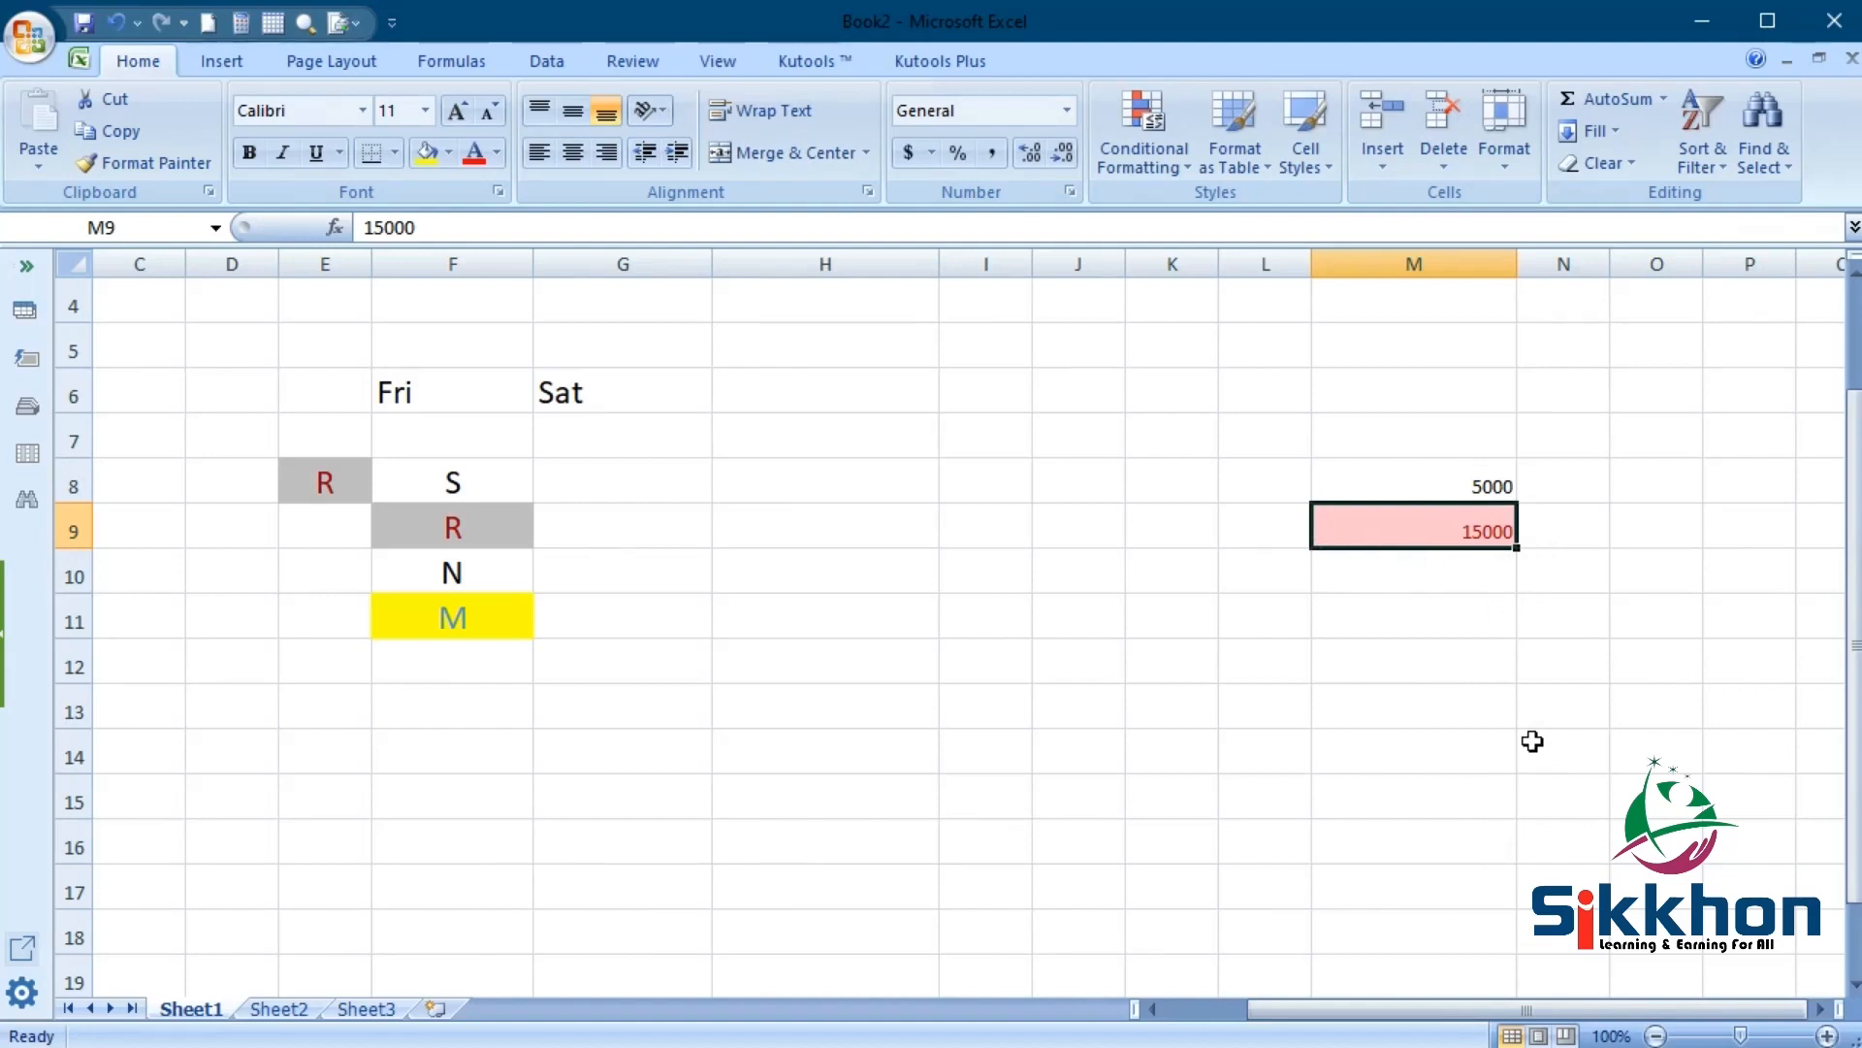
pyautogui.click(1446, 587)
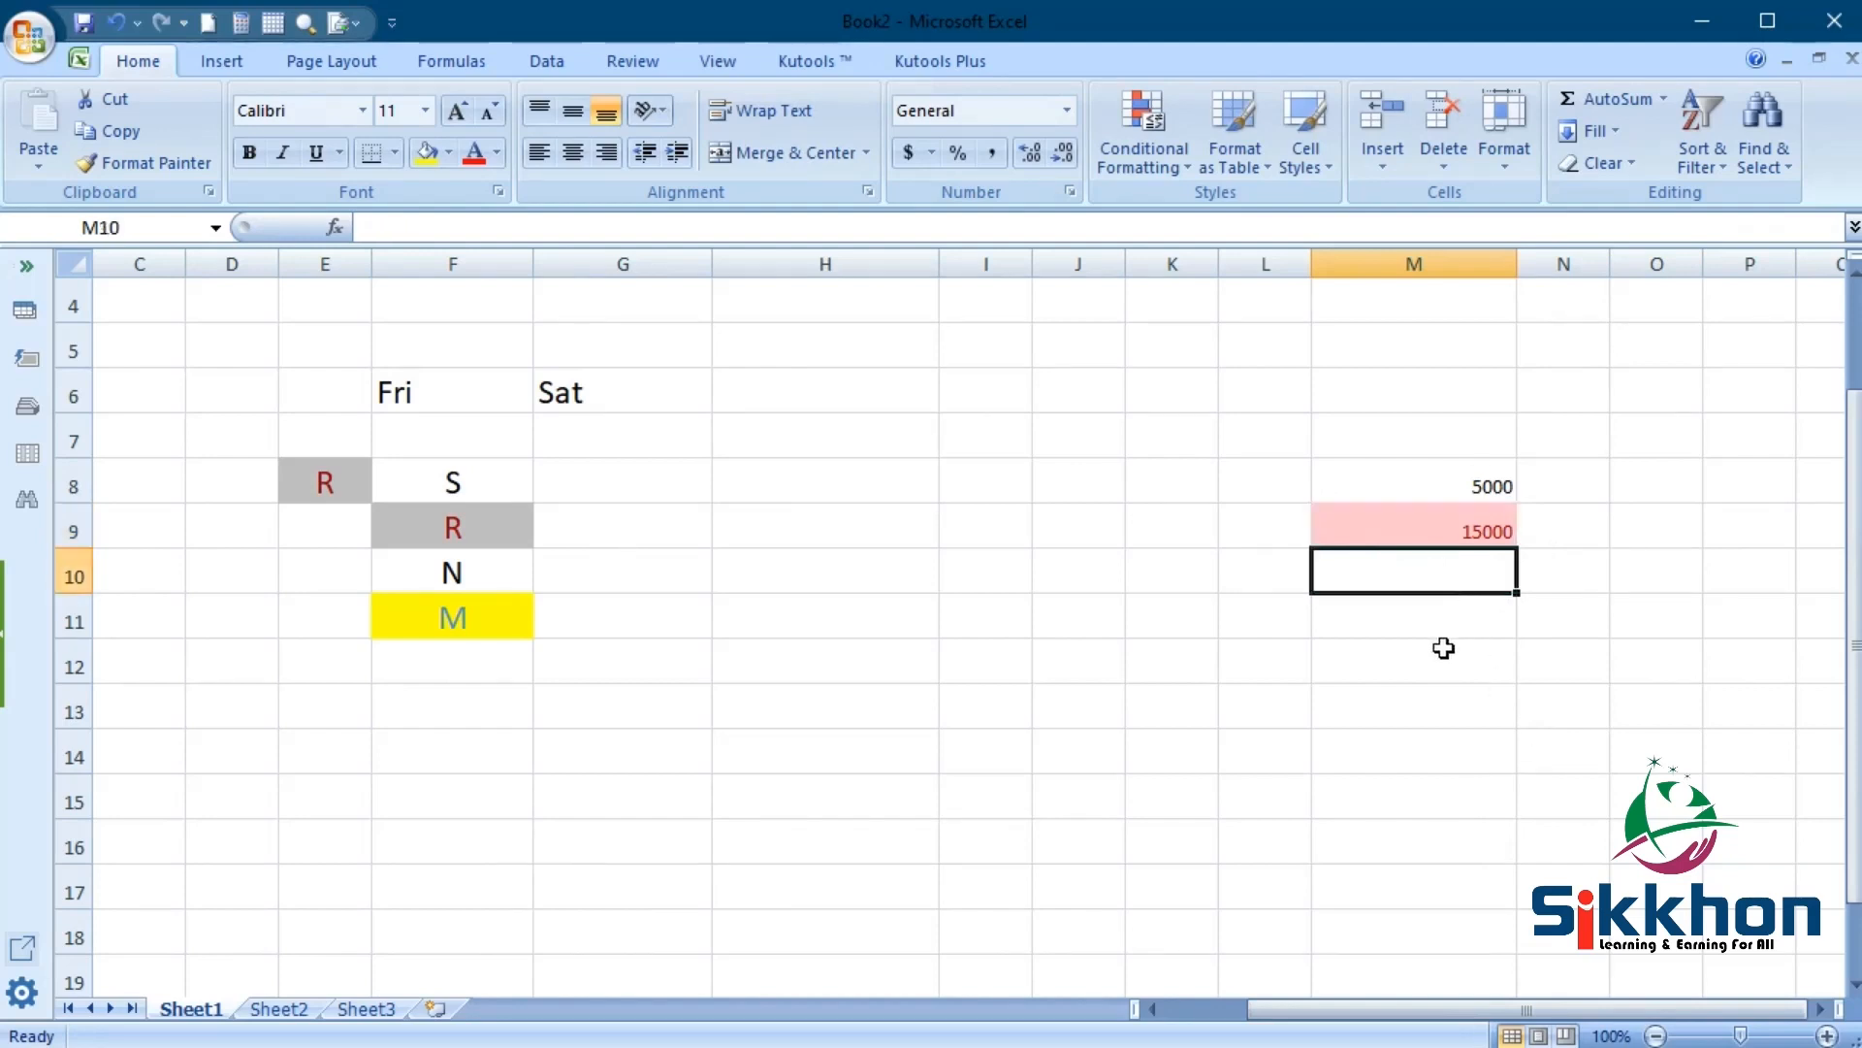
pyautogui.press('Return')
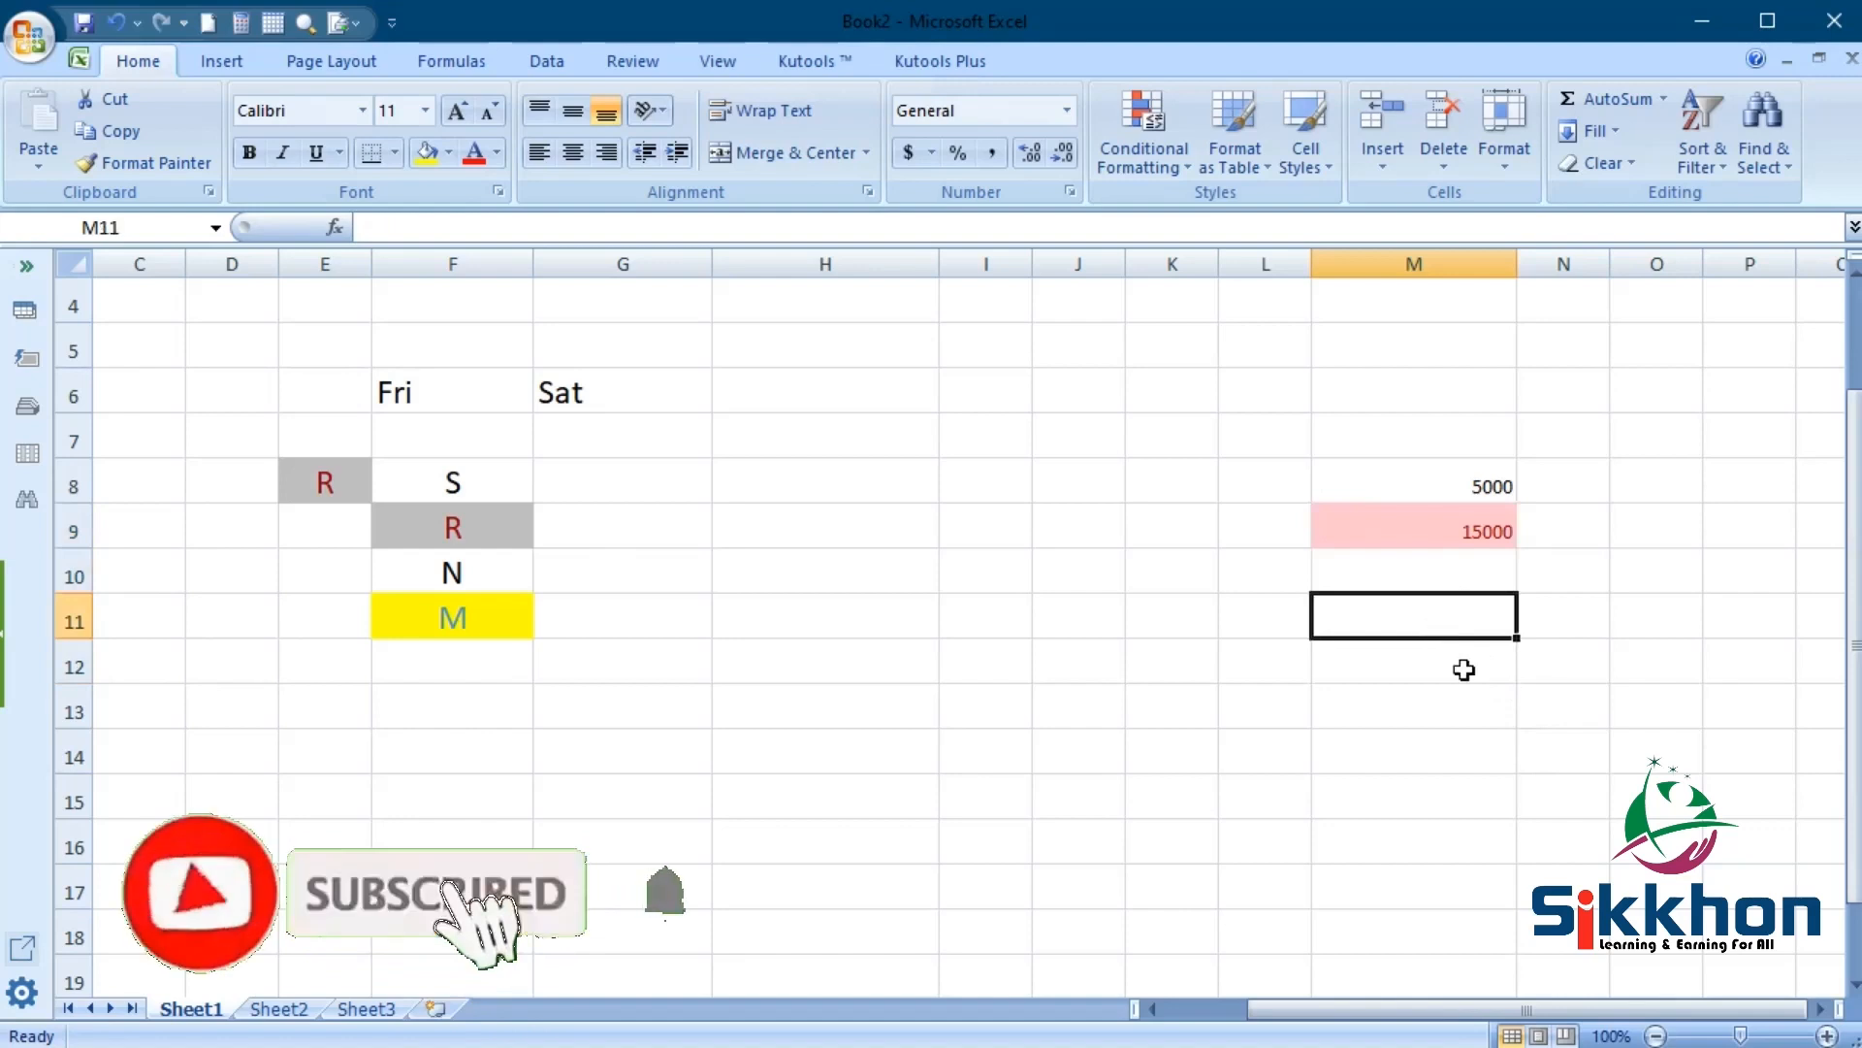
pyautogui.click(1151, 117)
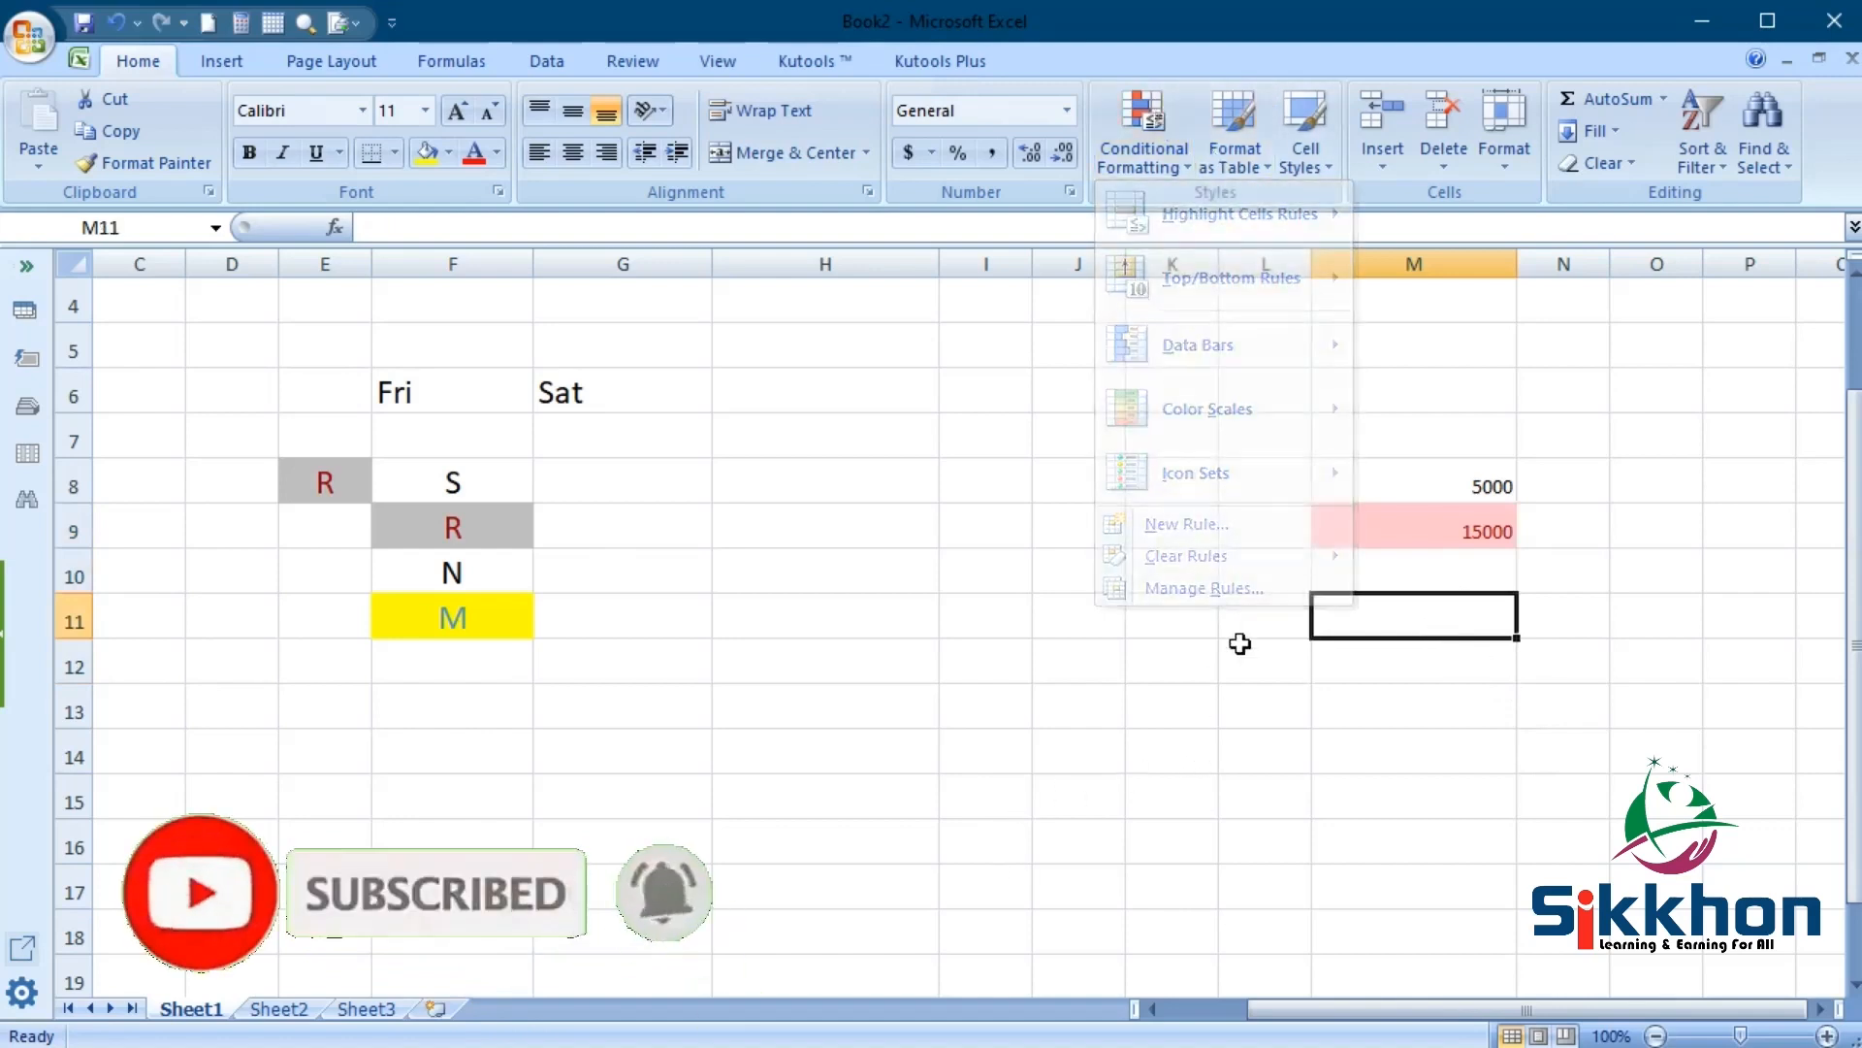
# Step: Add an "Equal To" 500 highlighting rule to cell K10 with Light Red Fill with Dark Red Text
pyautogui.click(1184, 580)
pyautogui.click(1148, 157)
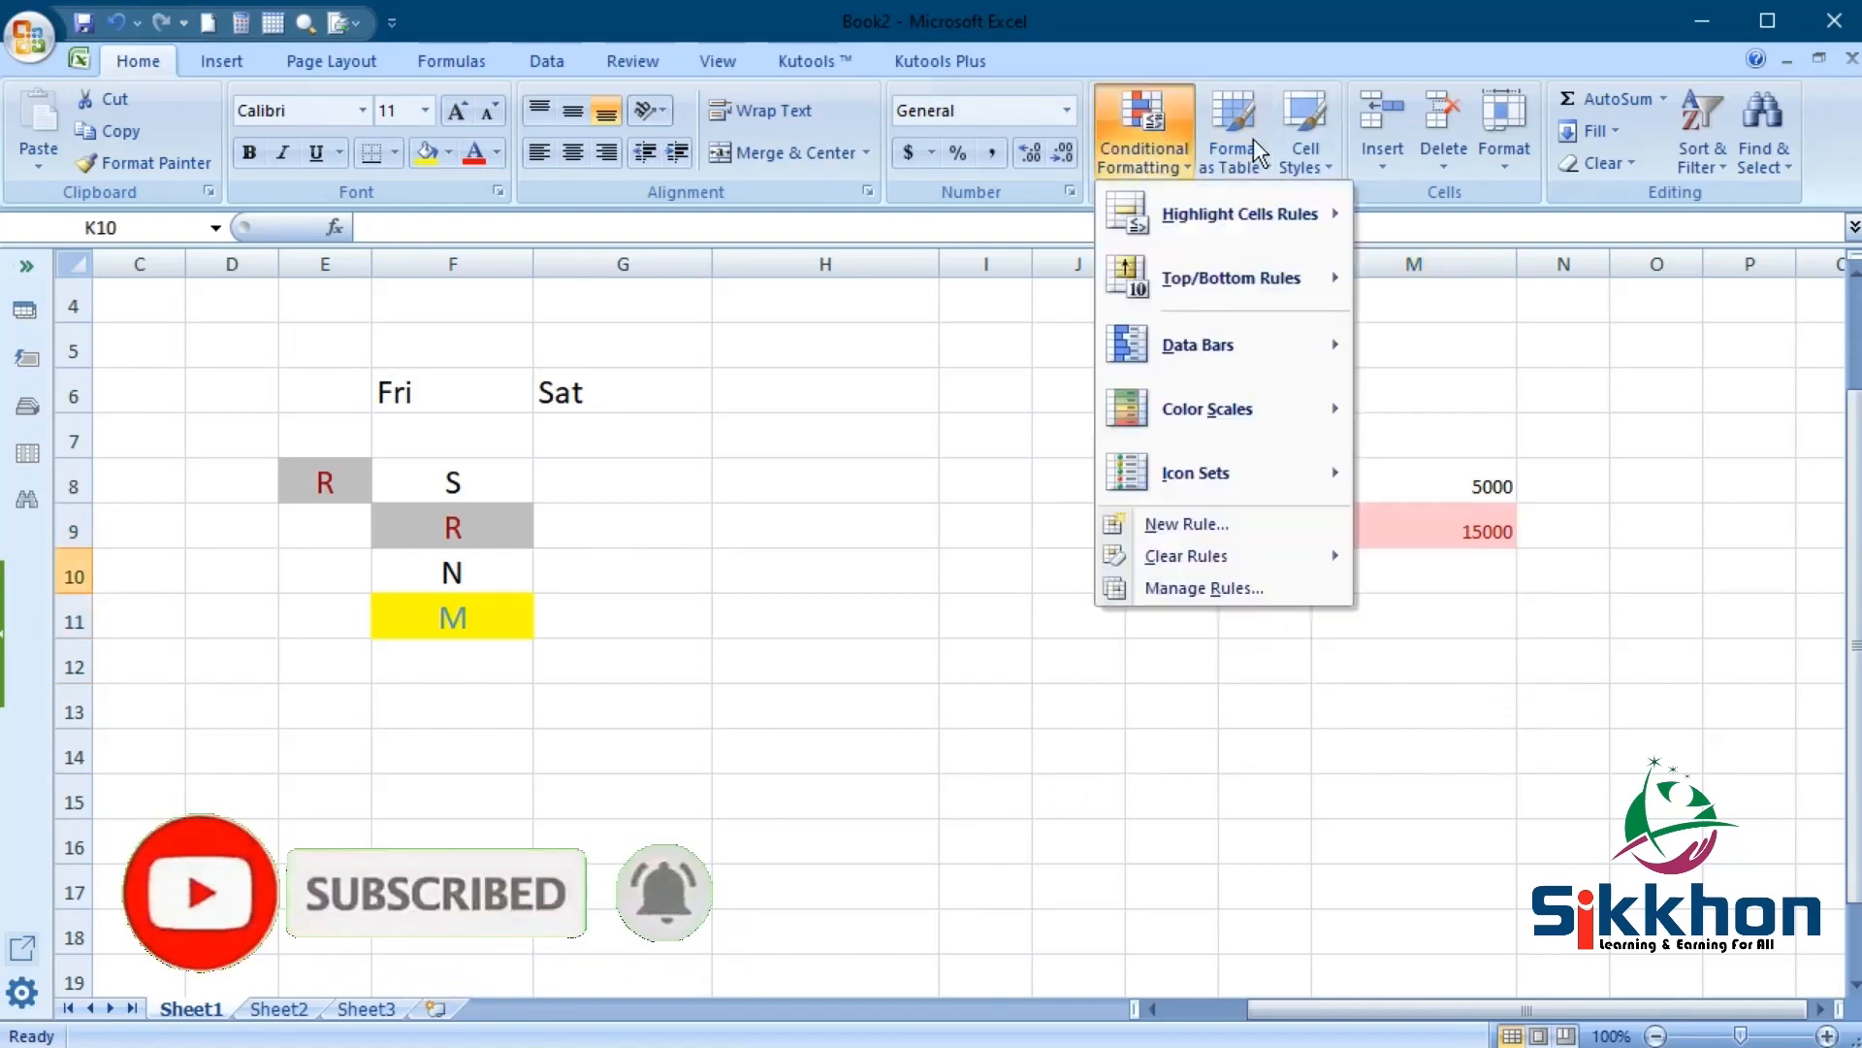
pyautogui.moveTo(1130, 229)
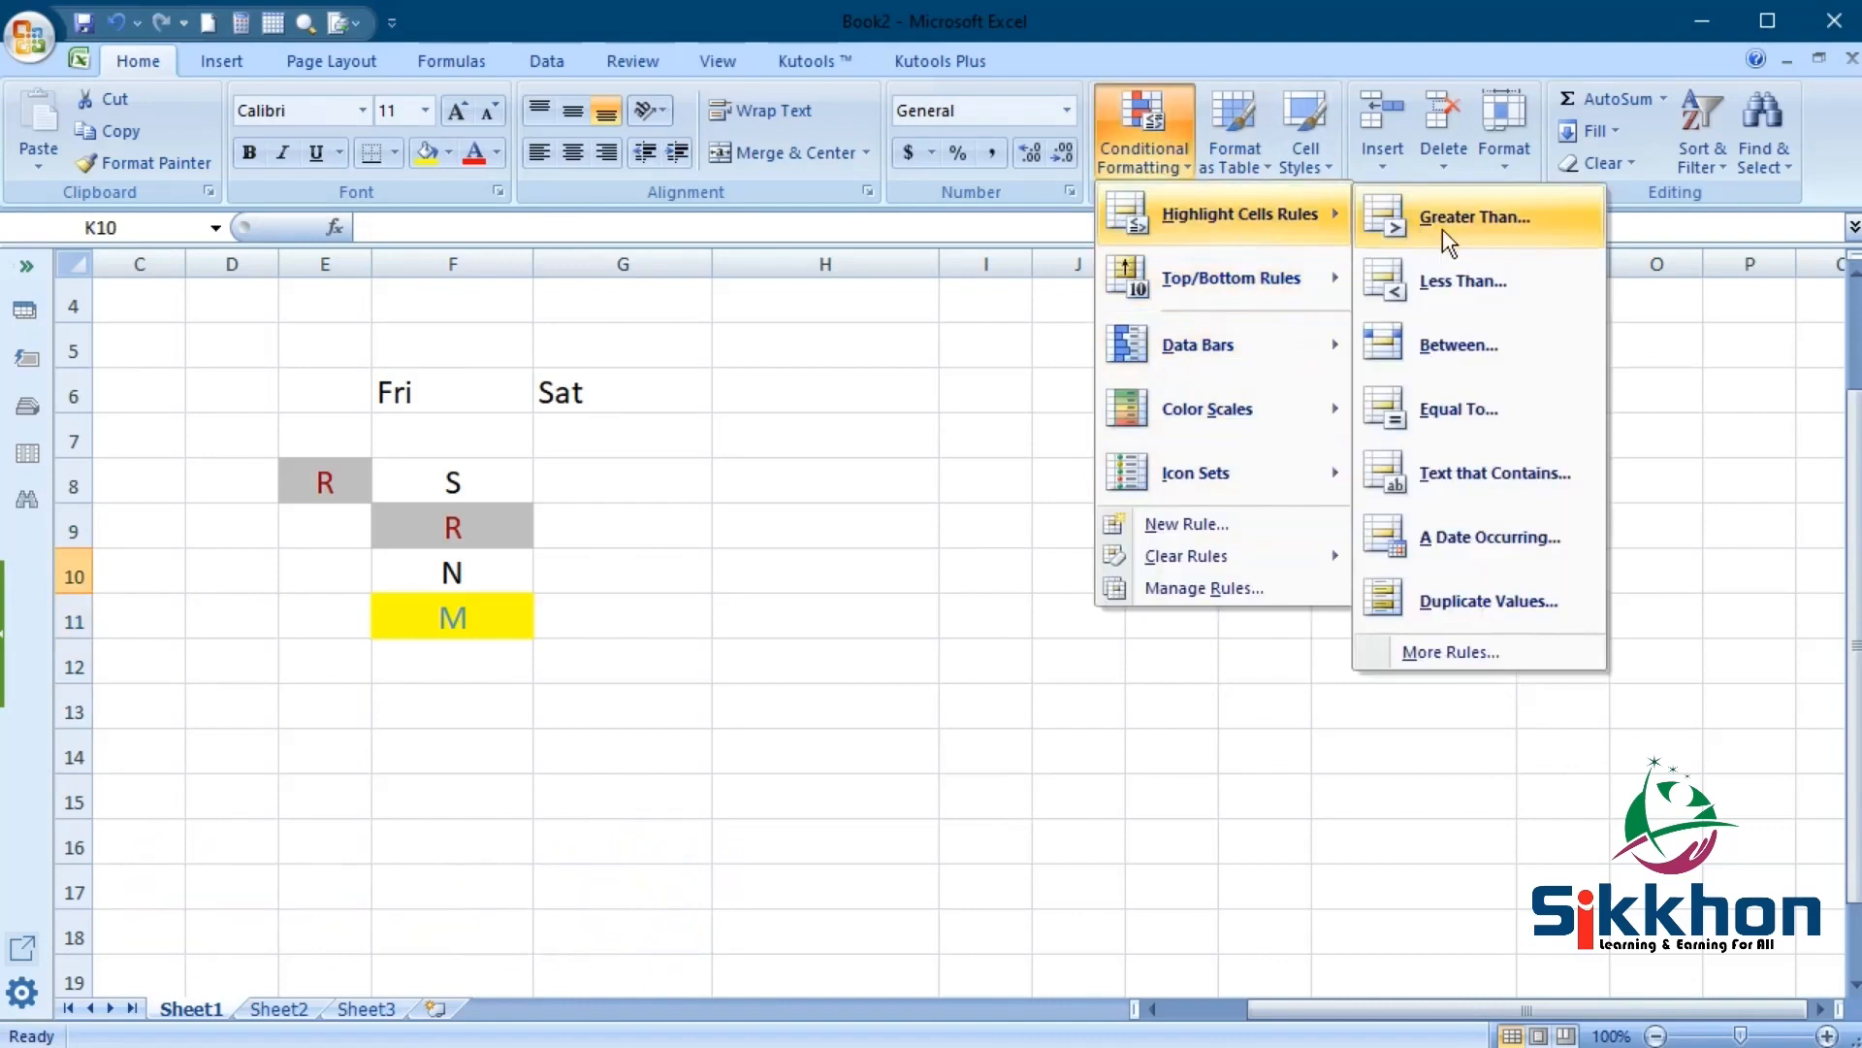
pyautogui.click(1516, 411)
pyautogui.moveTo(1336, 364); pyautogui.dragTo(1340, 248)
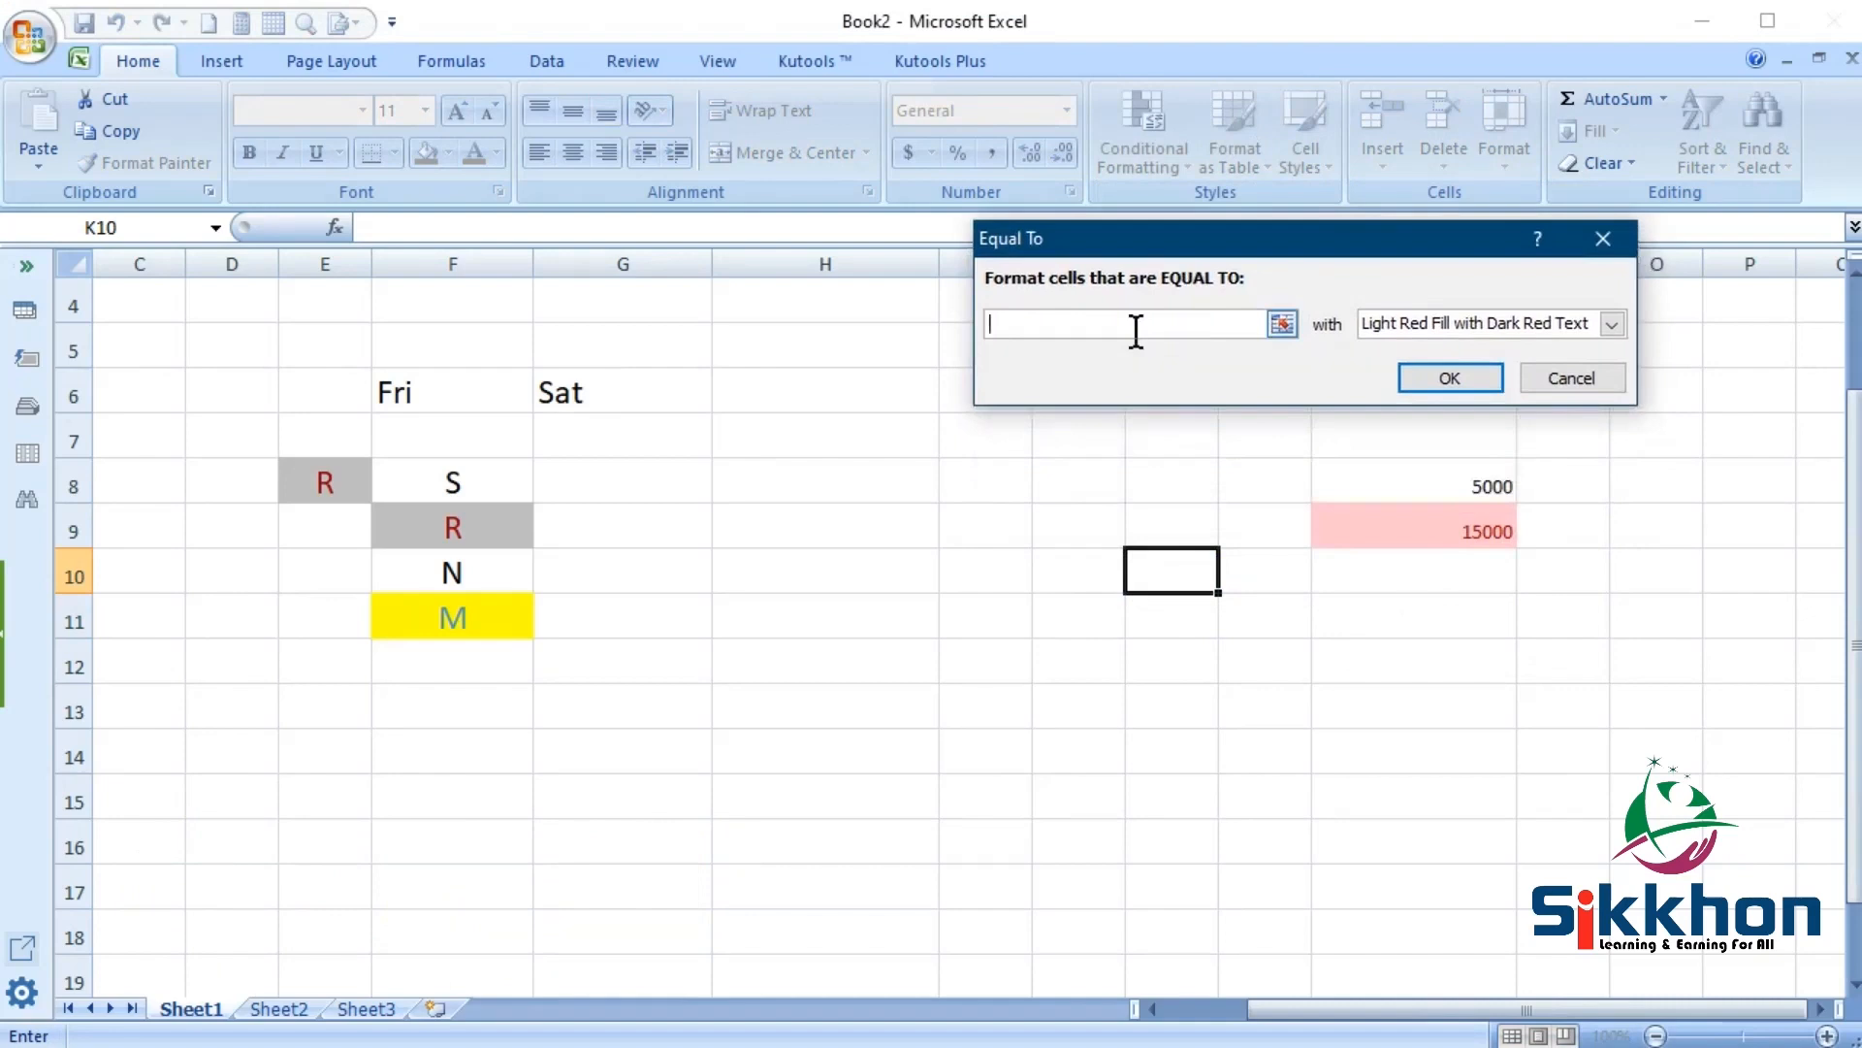
pyautogui.write('500')
pyautogui.press('Return')
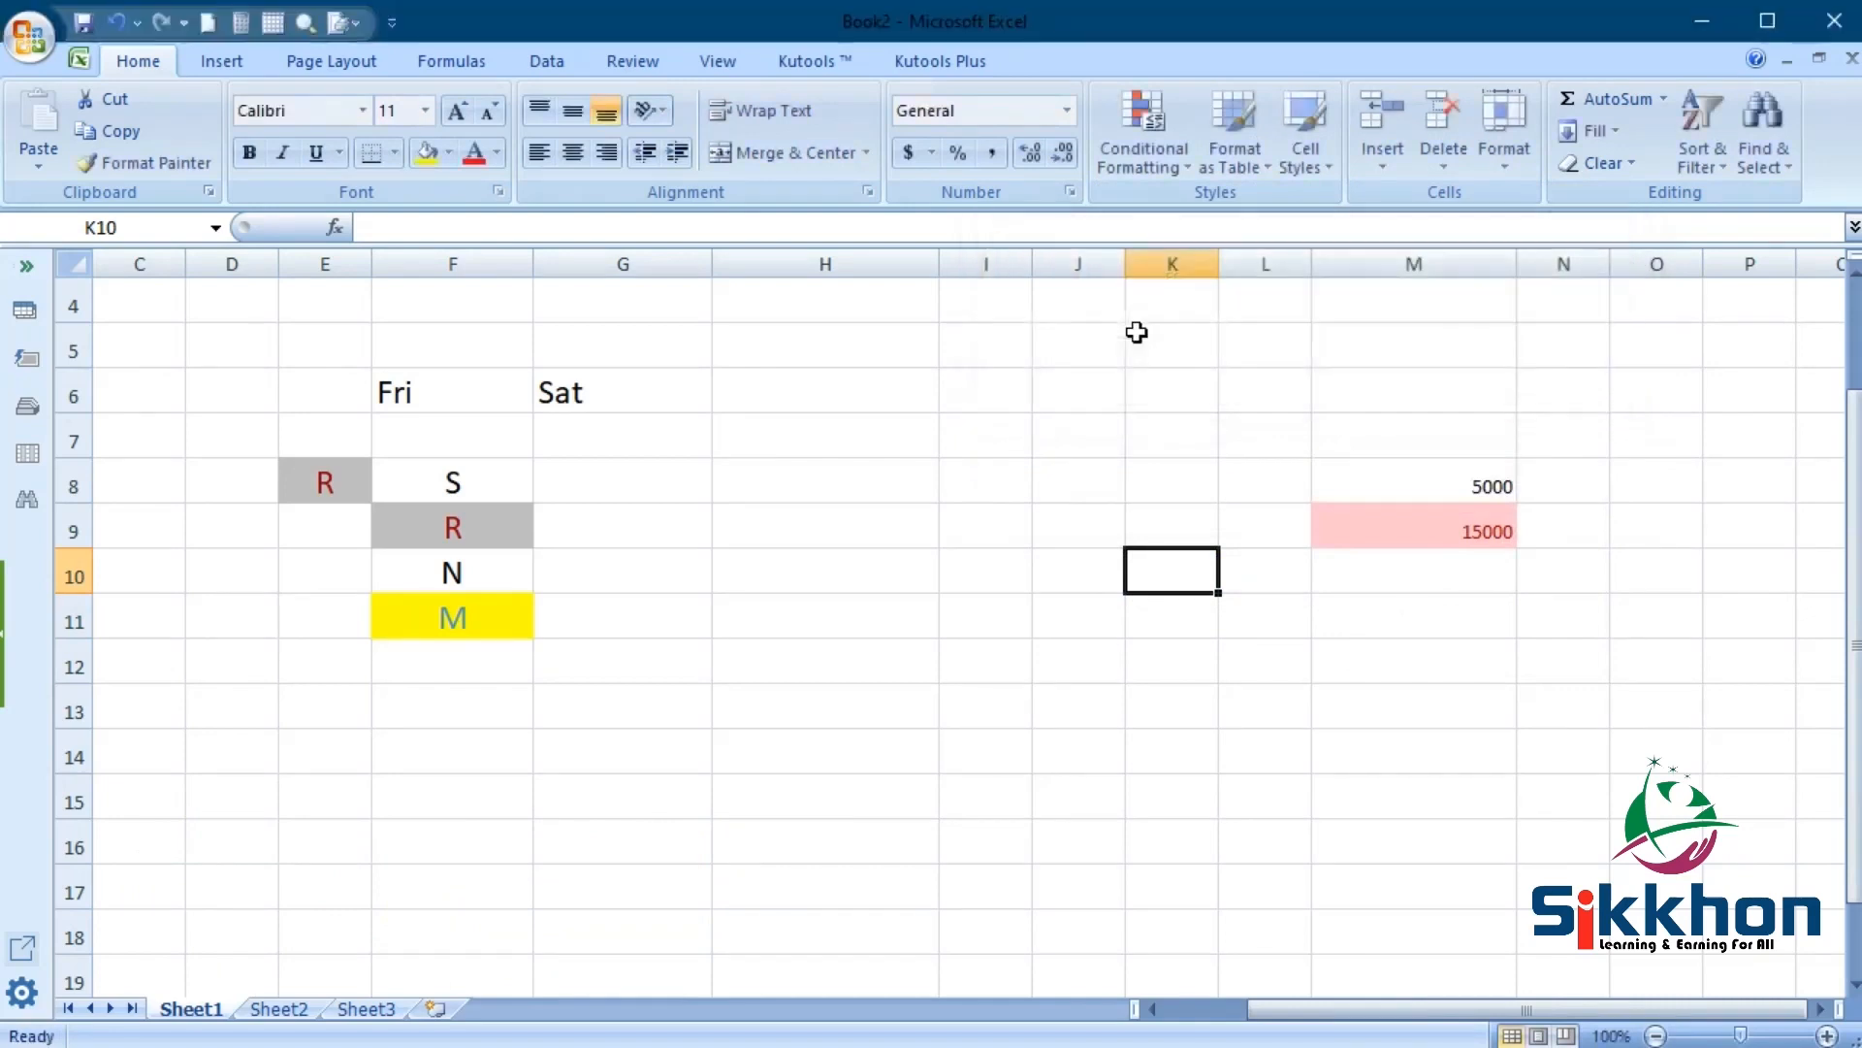
# Step: Test the "Equal To" rule by entering 500 in cell K10 and changing the entry to 5500
pyautogui.write('500')
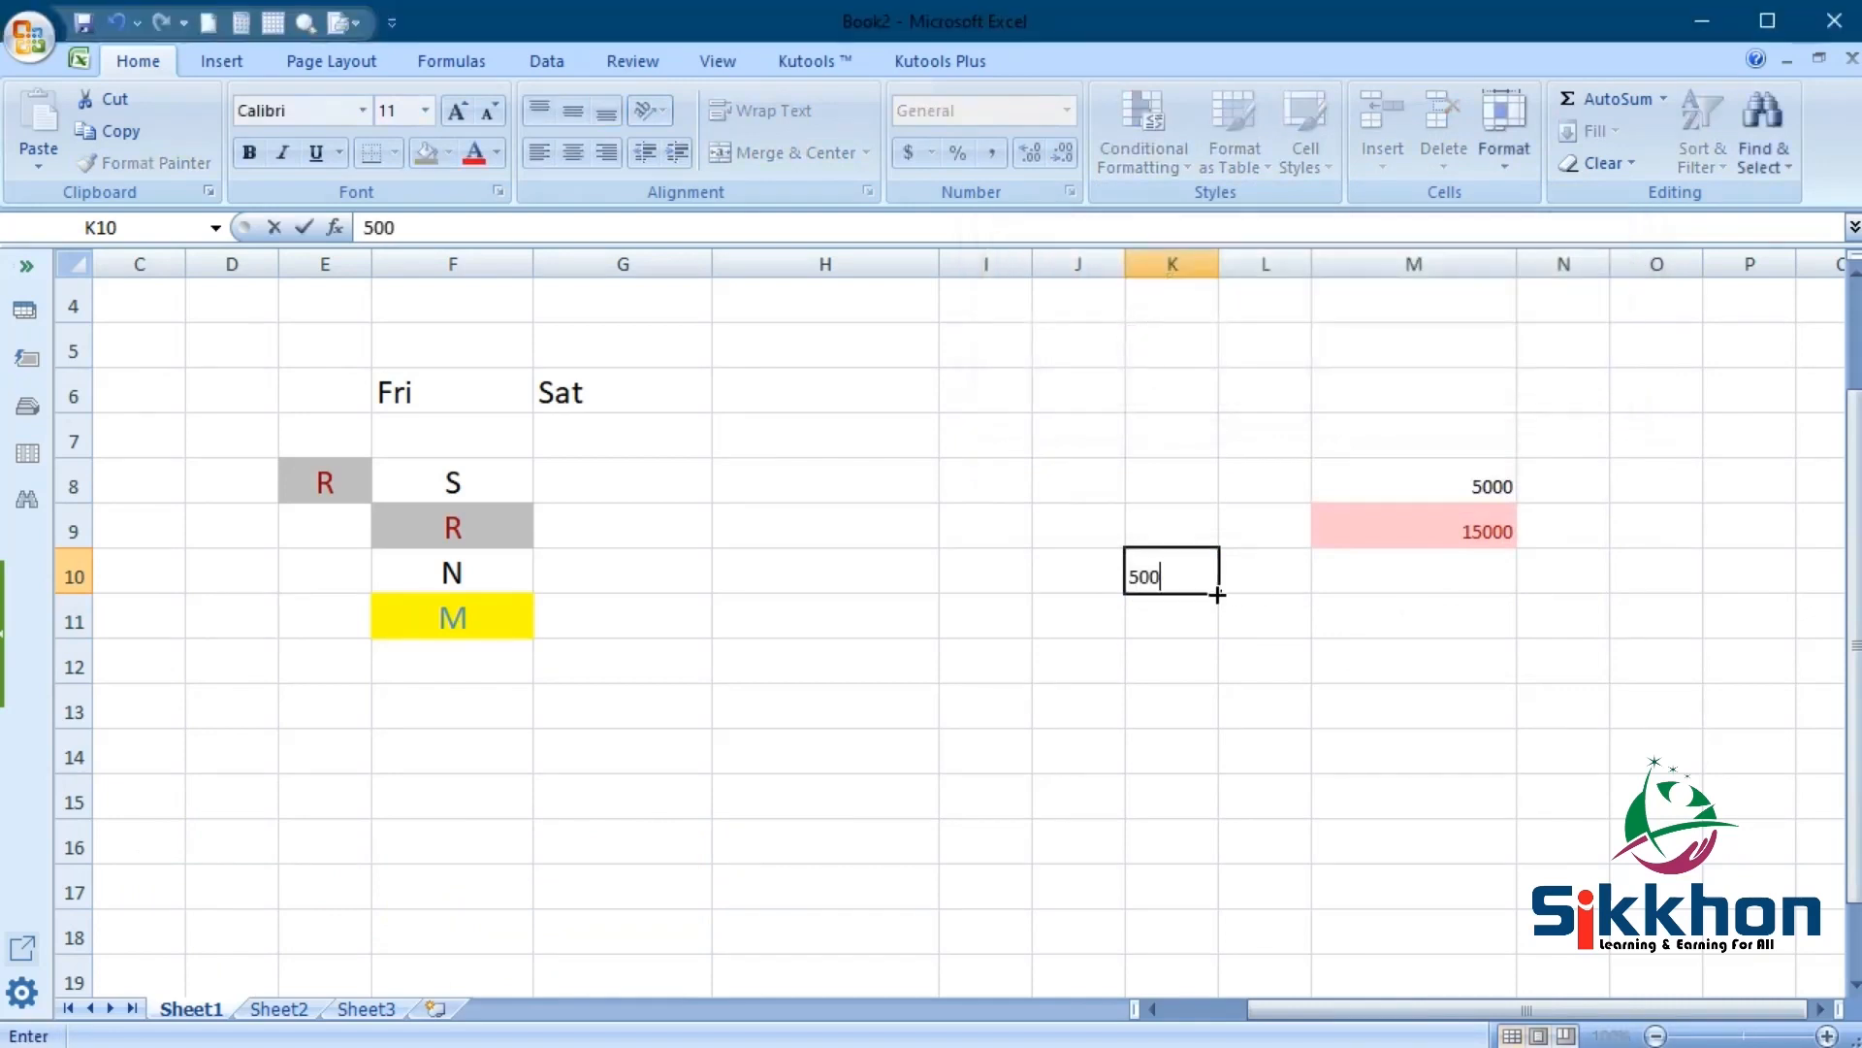
pyautogui.press('Return')
pyautogui.click(1183, 576)
pyautogui.doubleClick(1182, 576)
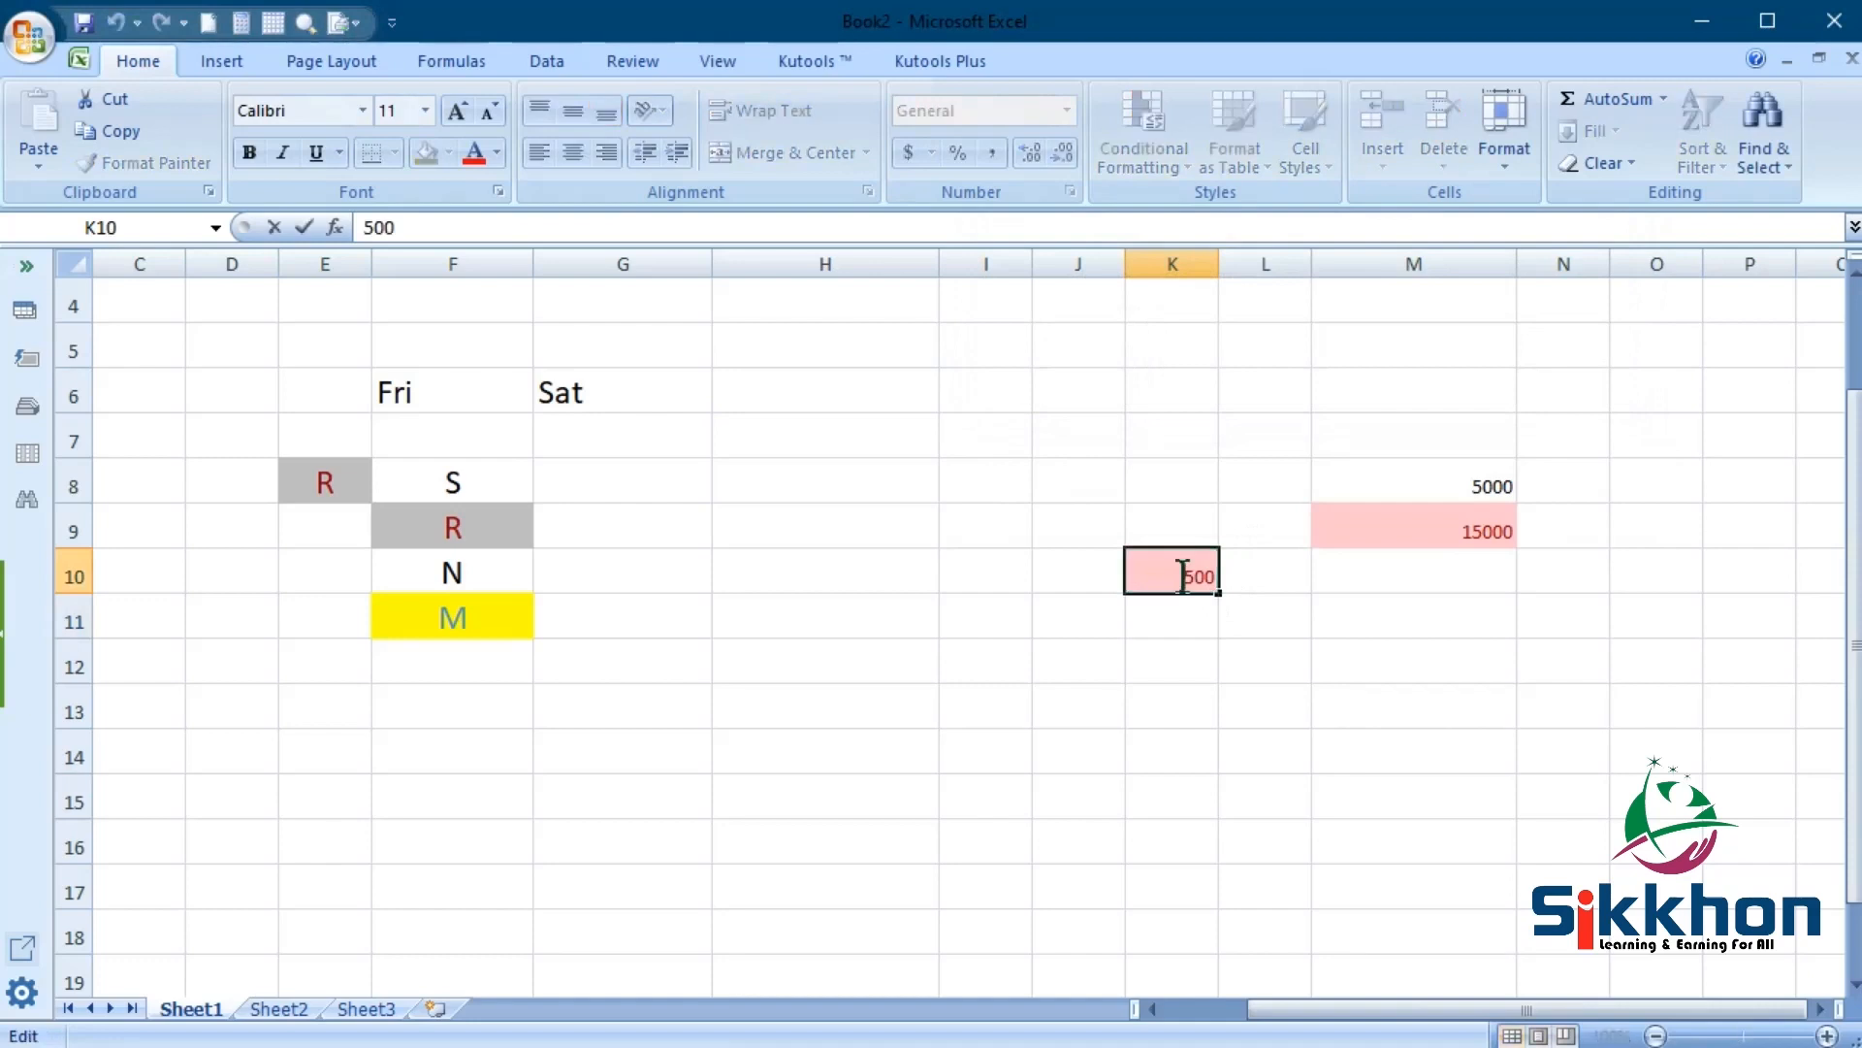
pyautogui.write('5')
pyautogui.press('Return')
pyautogui.click(1183, 576)
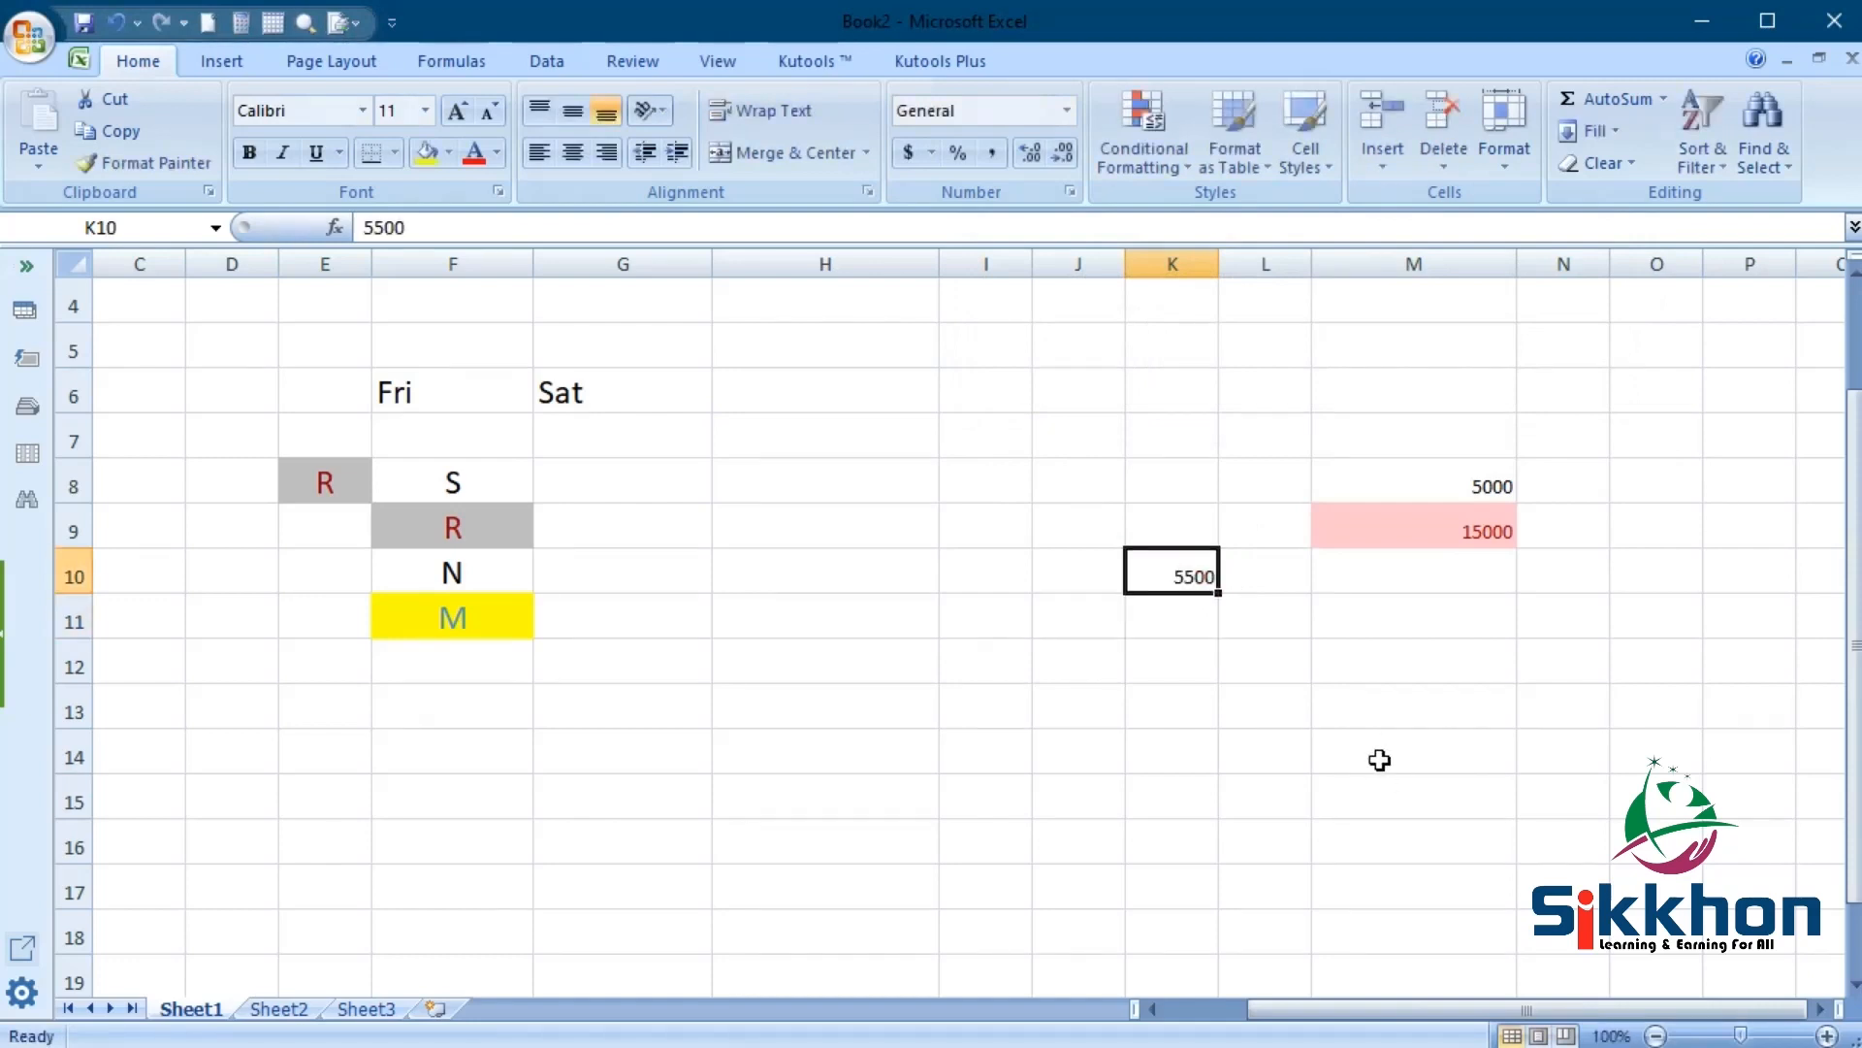